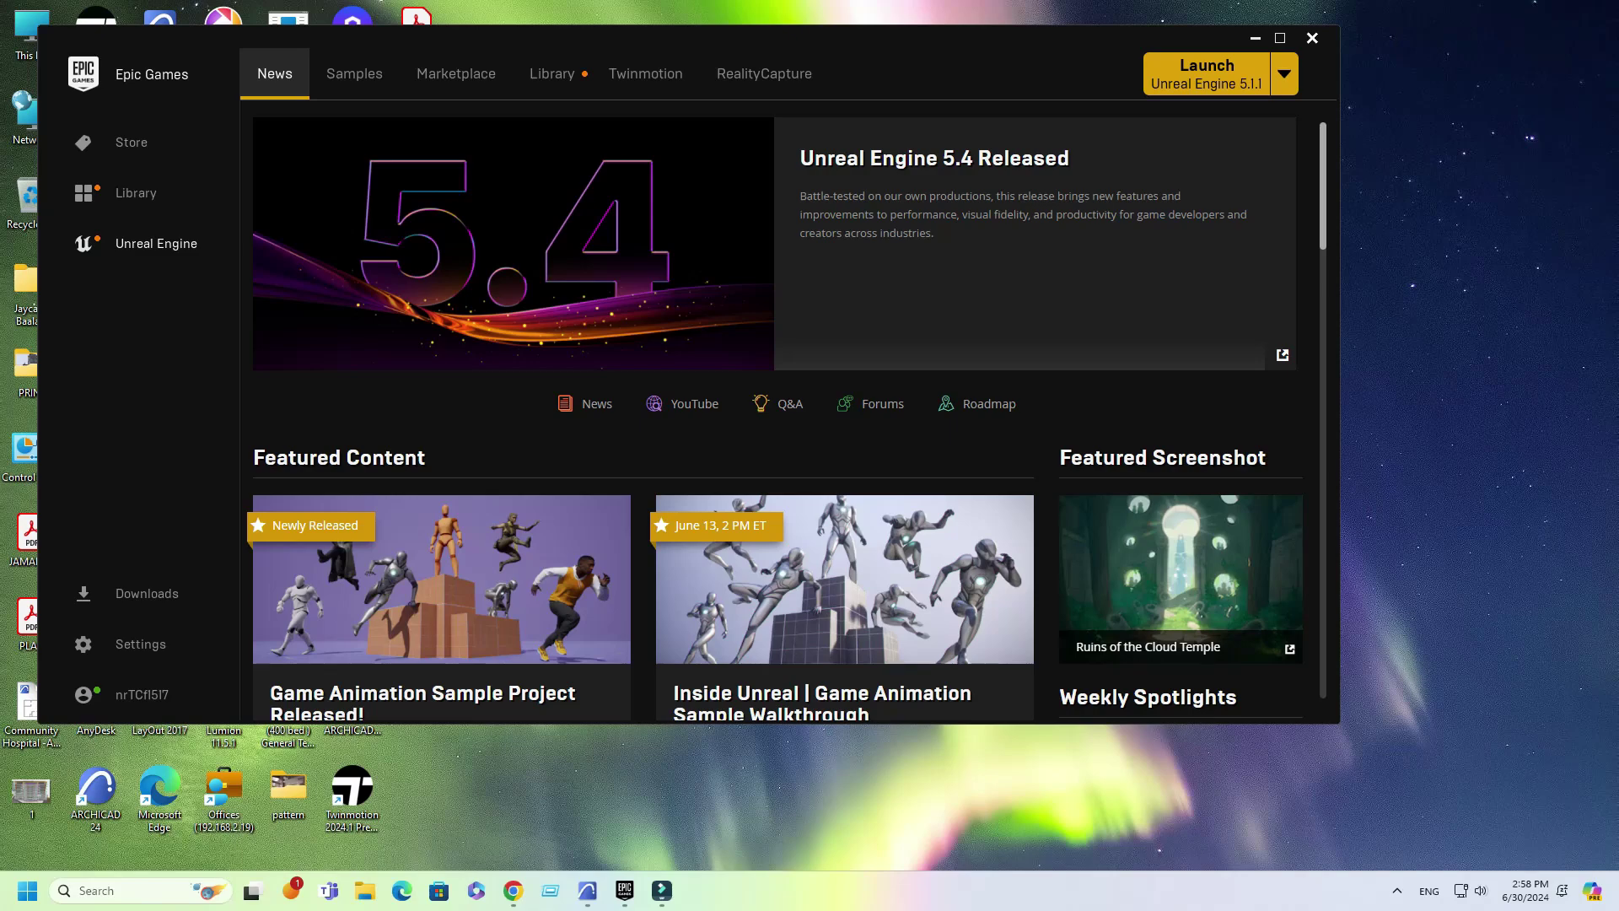
Step: Launch Twinmotion, dismiss its start window and delete the default objects from the new scene
click(646, 73)
click(484, 337)
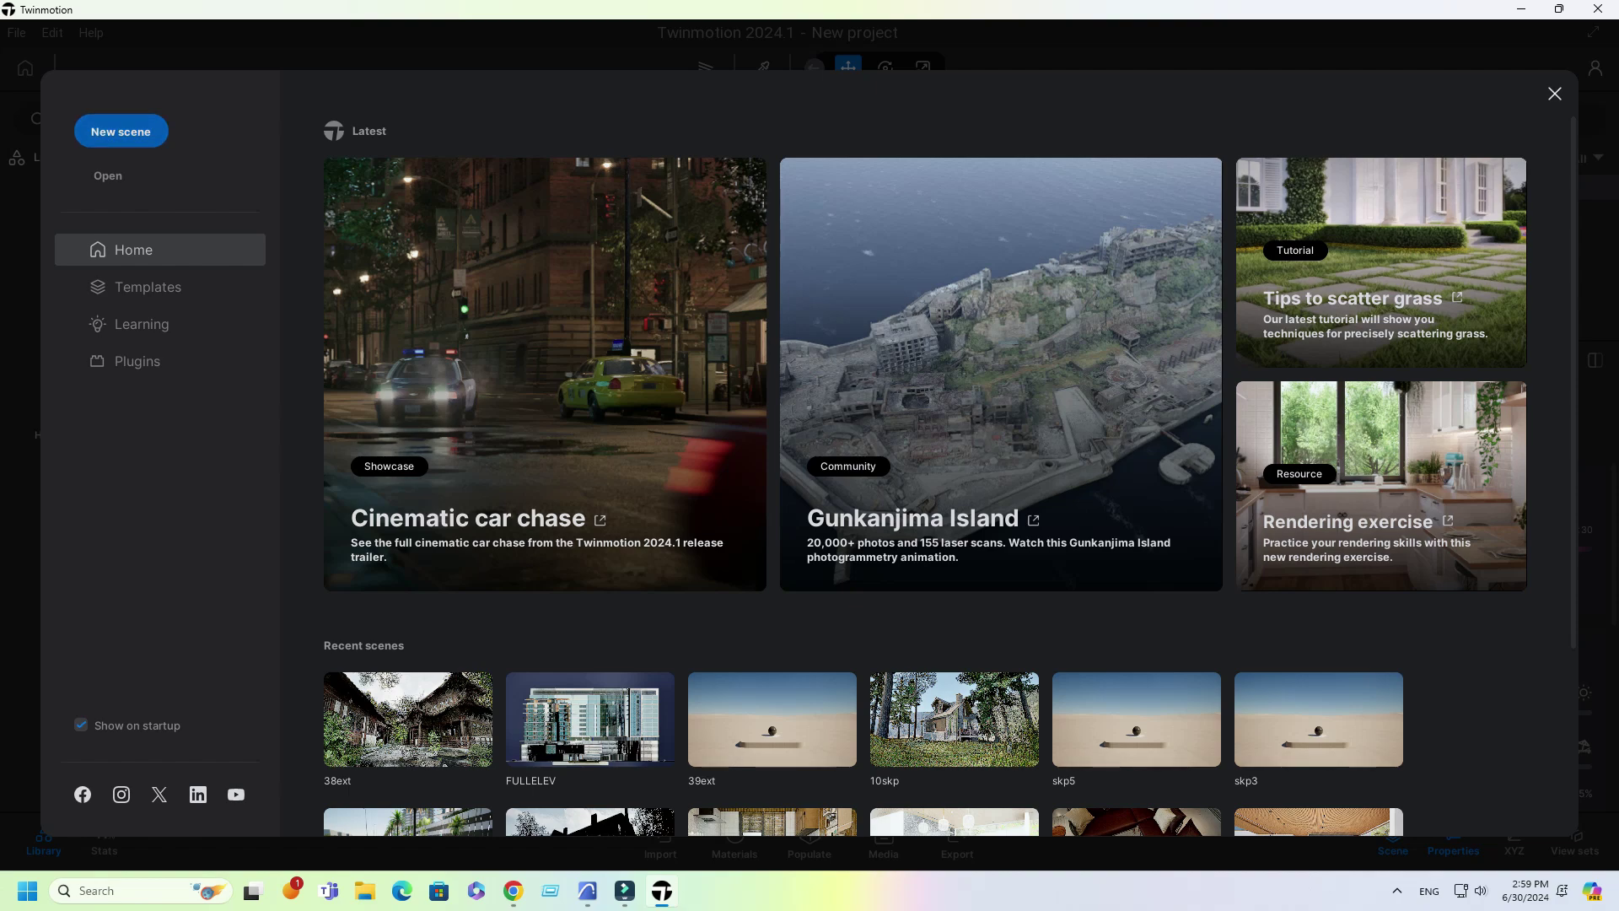
click(1554, 94)
key(Delete)
key(Delete)
key(Delete)
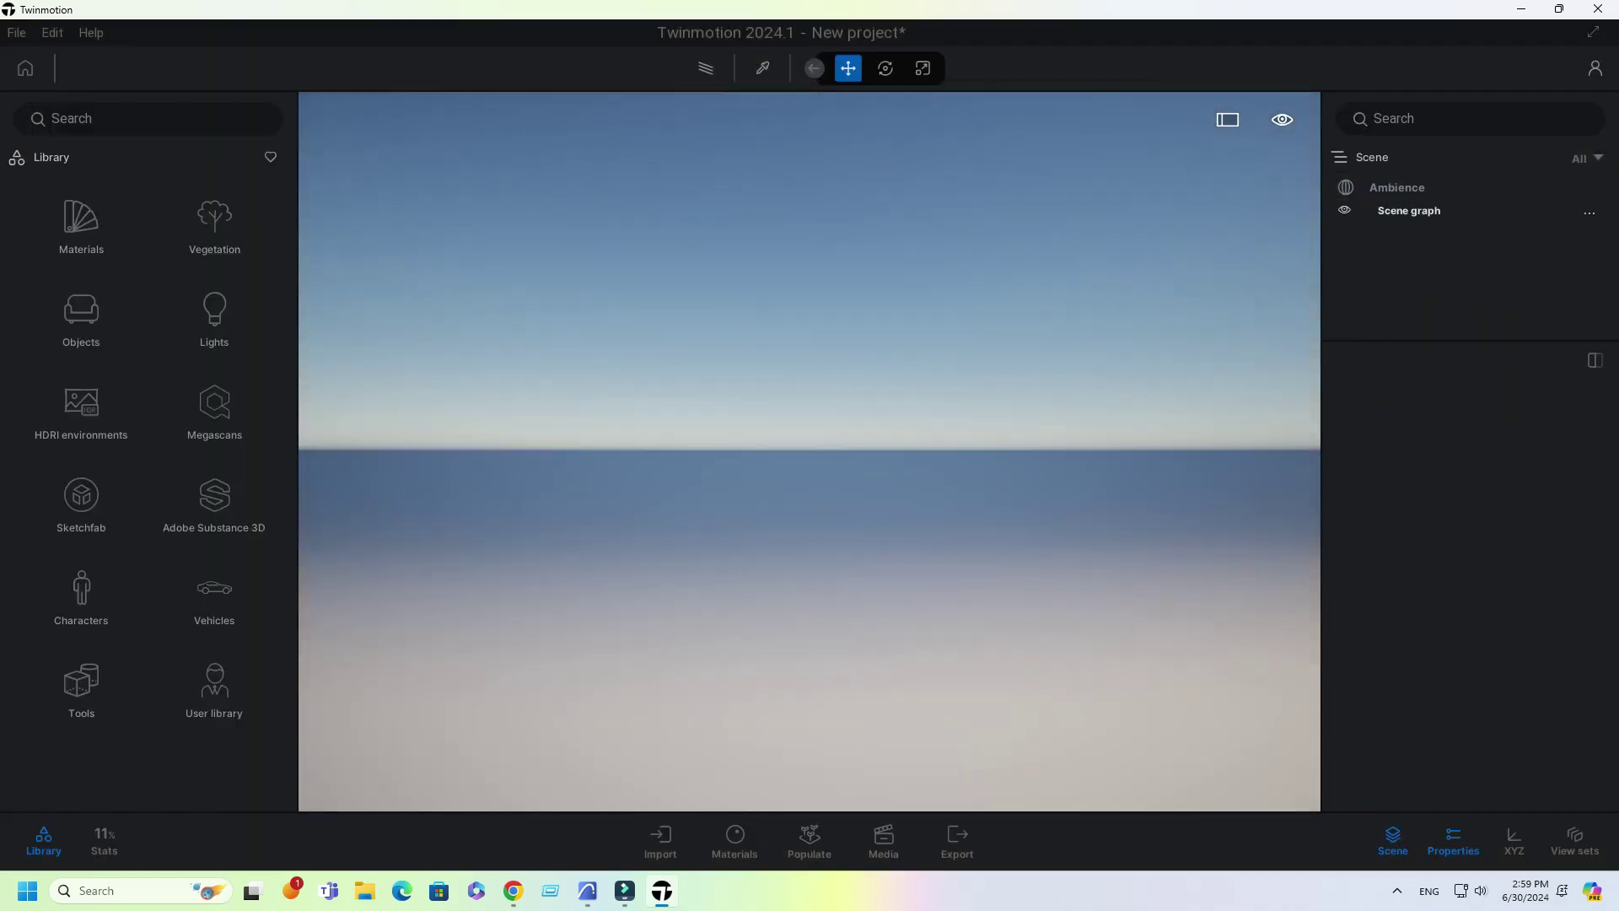
Step: Import the SketchUp geometry file Untitled2a.skp from folder 38 into the empty scene
click(661, 839)
click(343, 642)
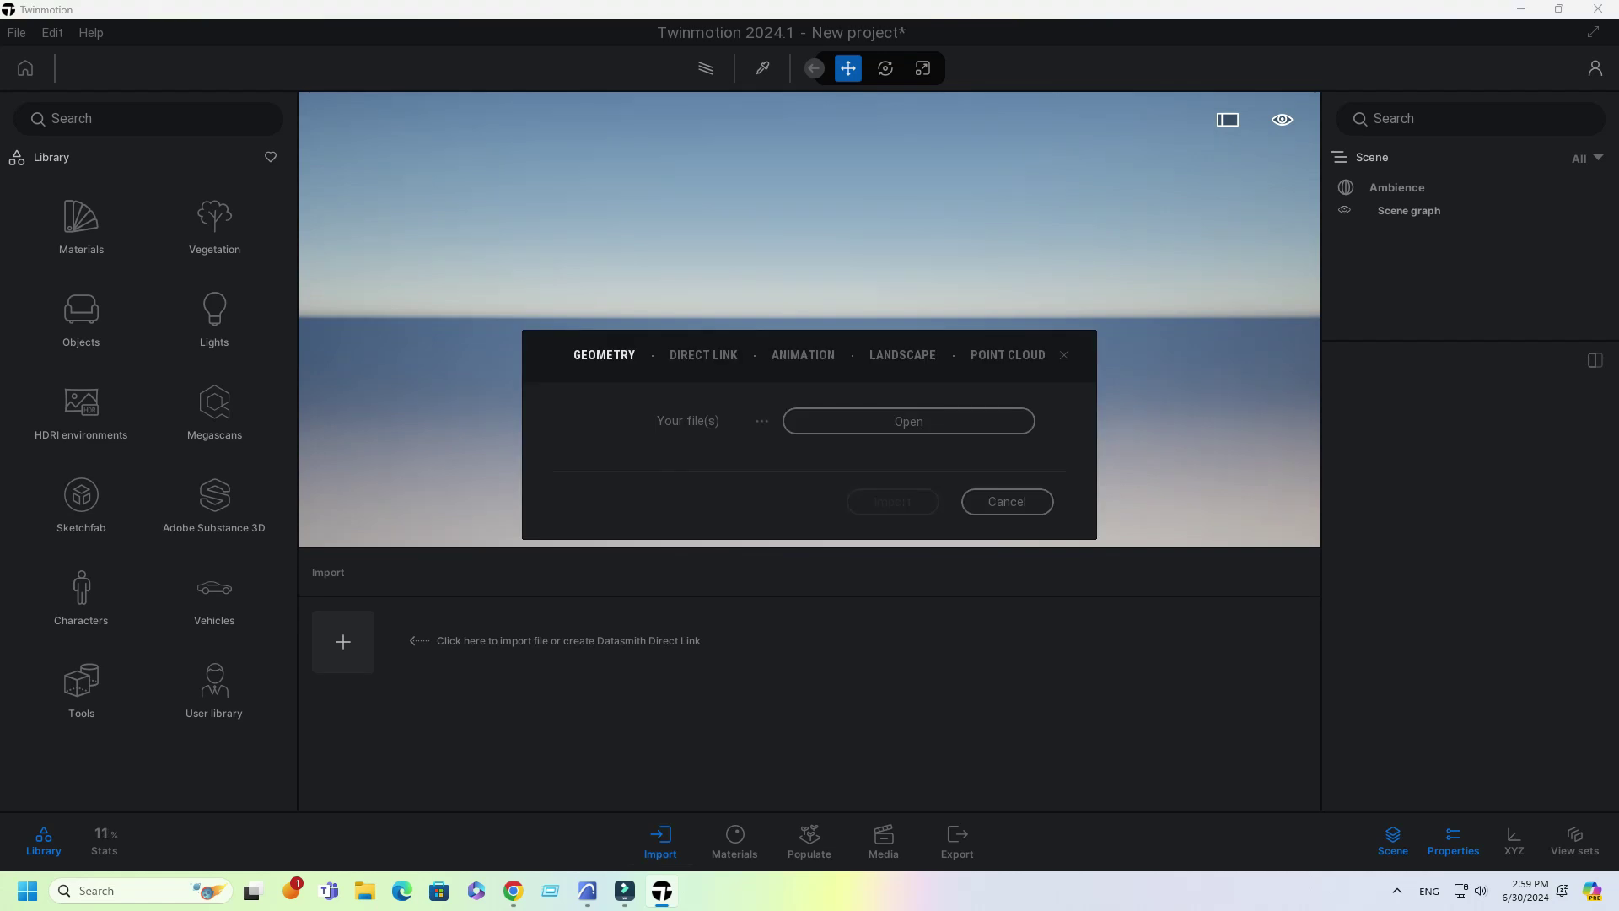
click(908, 422)
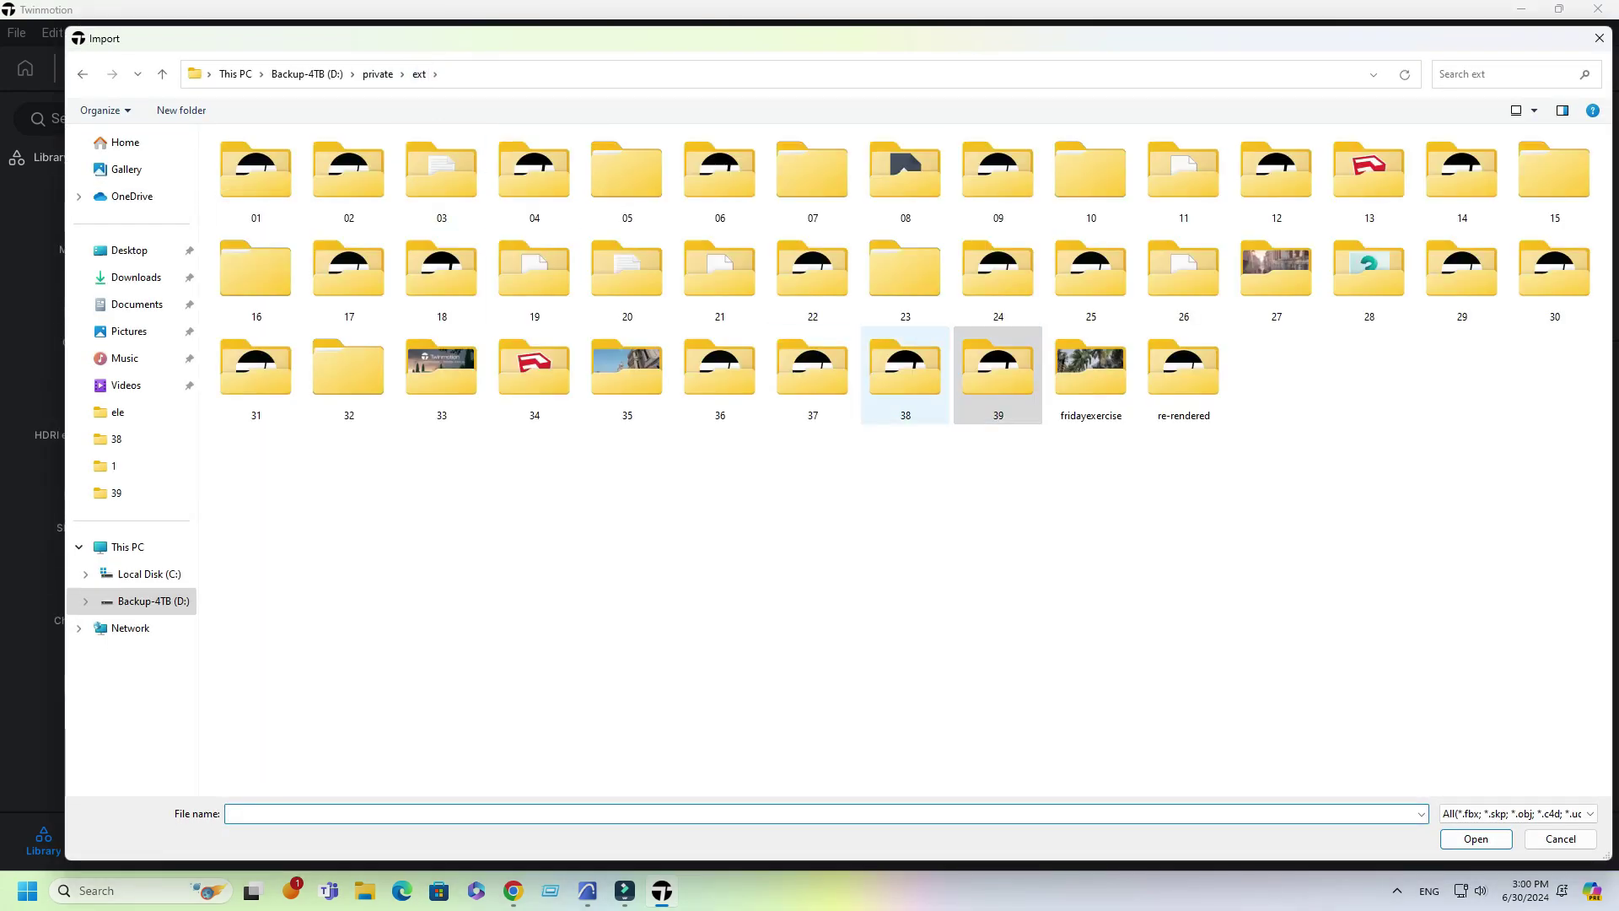
double_click(905, 367)
double_click(628, 172)
click(892, 720)
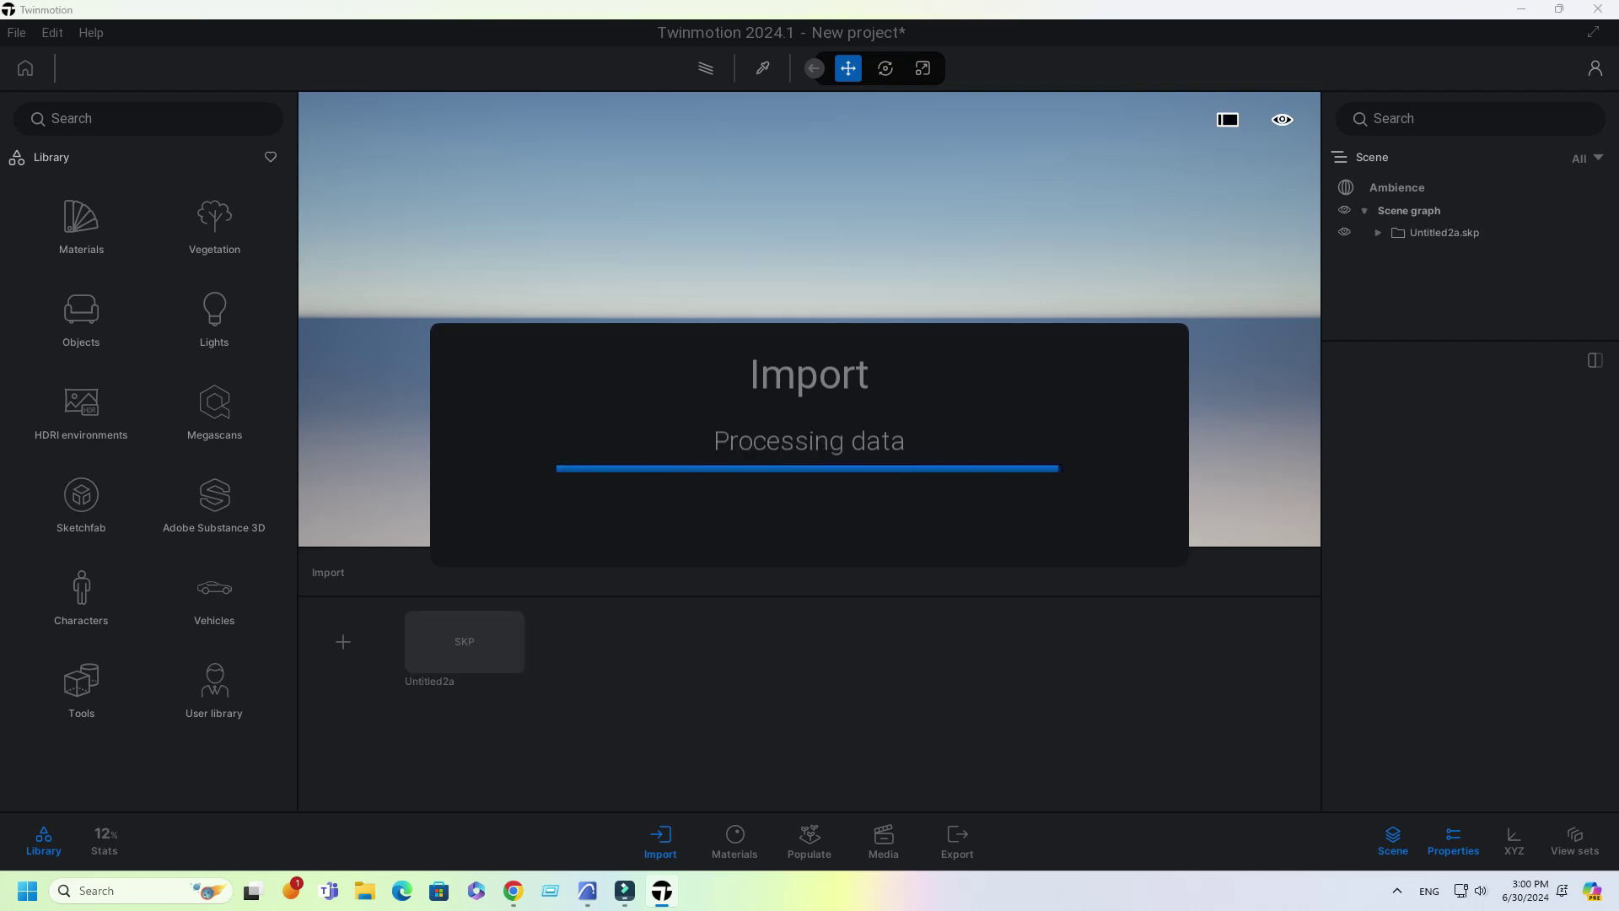
Step: Hide Group 23, the reference picture plane standing in front of the imported courtyard model
right_drag(809, 319, 1003, 318)
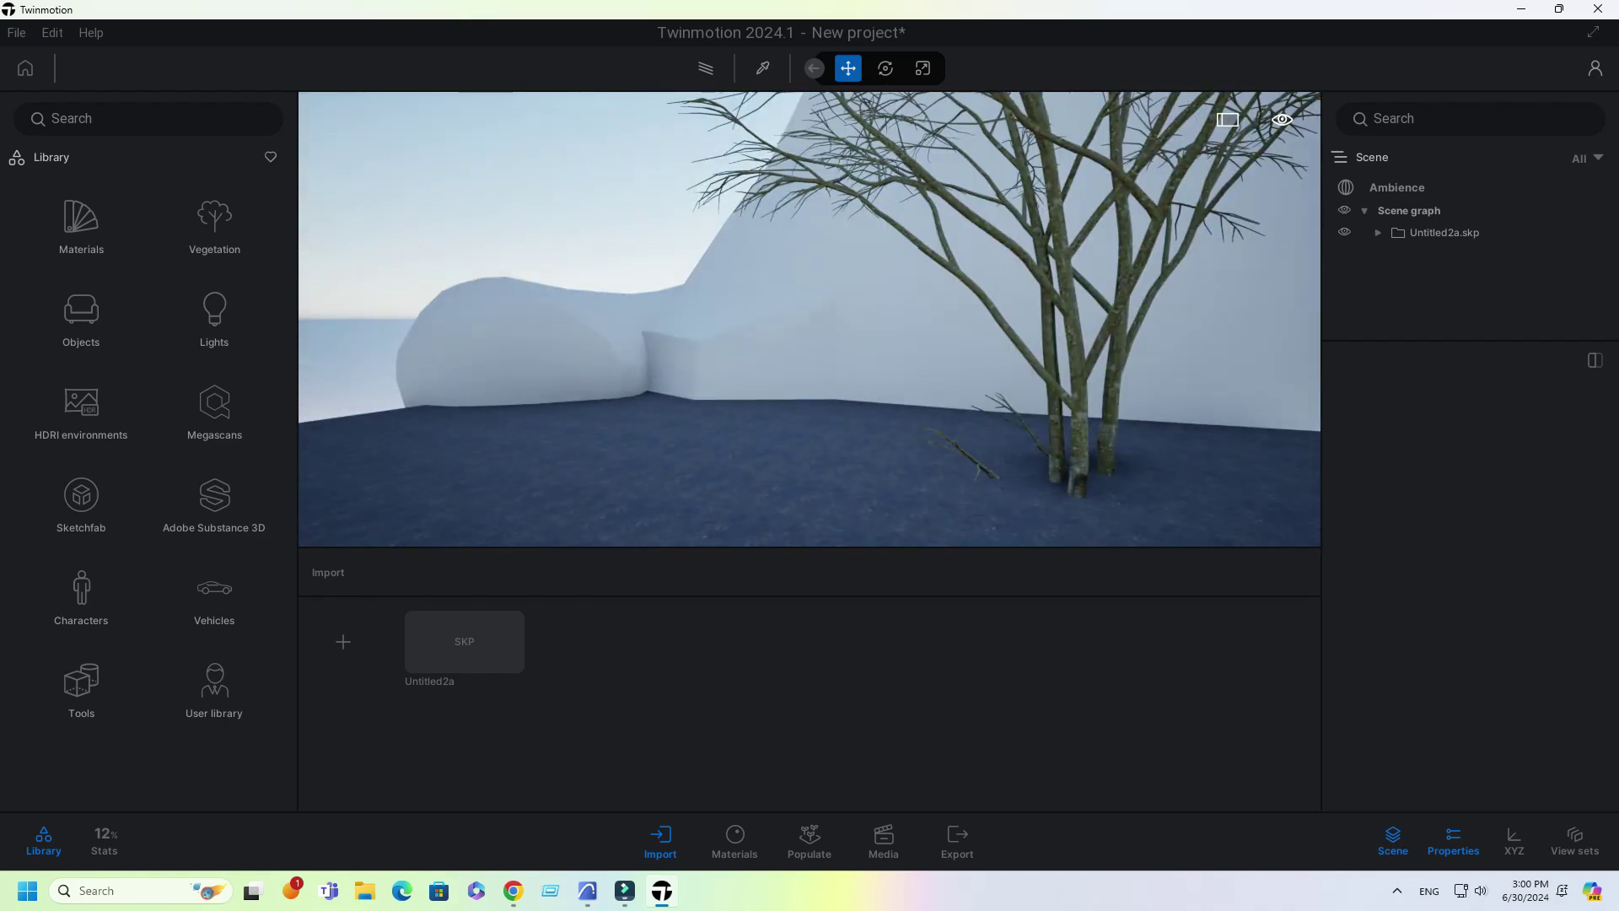
scroll(810, 318, down, 5)
right_drag(810, 319, 1063, 324)
key(w)
scroll(810, 319, down, 5)
click(809, 319)
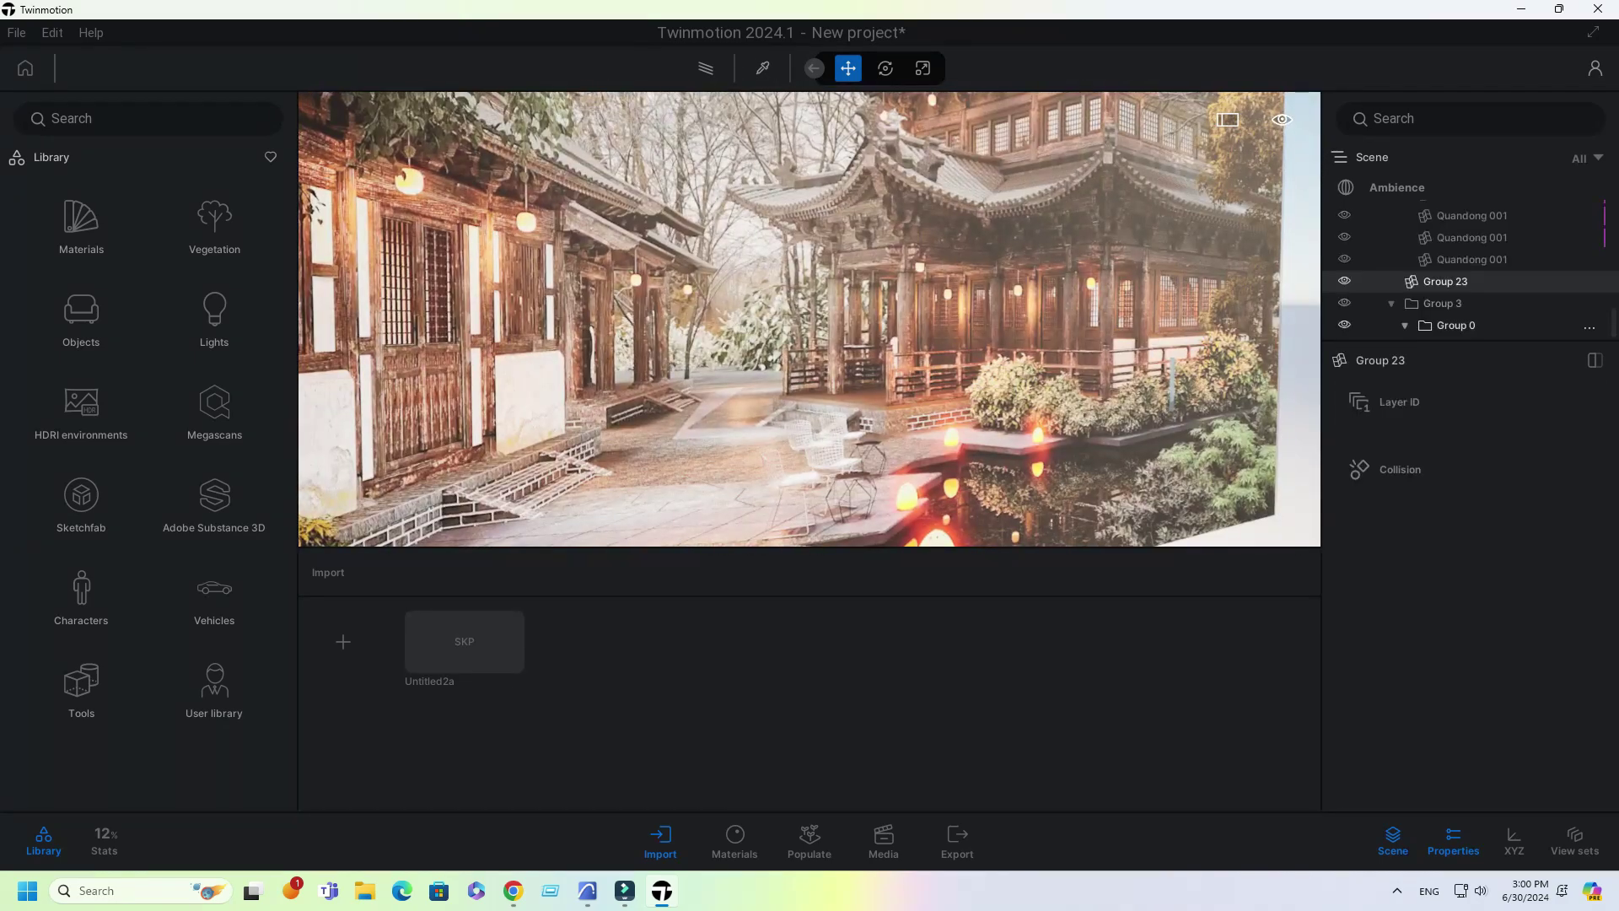
click(1344, 282)
Step: Frame the courtyard between the two wooden buildings with the wire chairs in the foreground and create a still image of it
right_drag(810, 319, 805, 256)
key(w)
key(w)
key(a)
key(q)
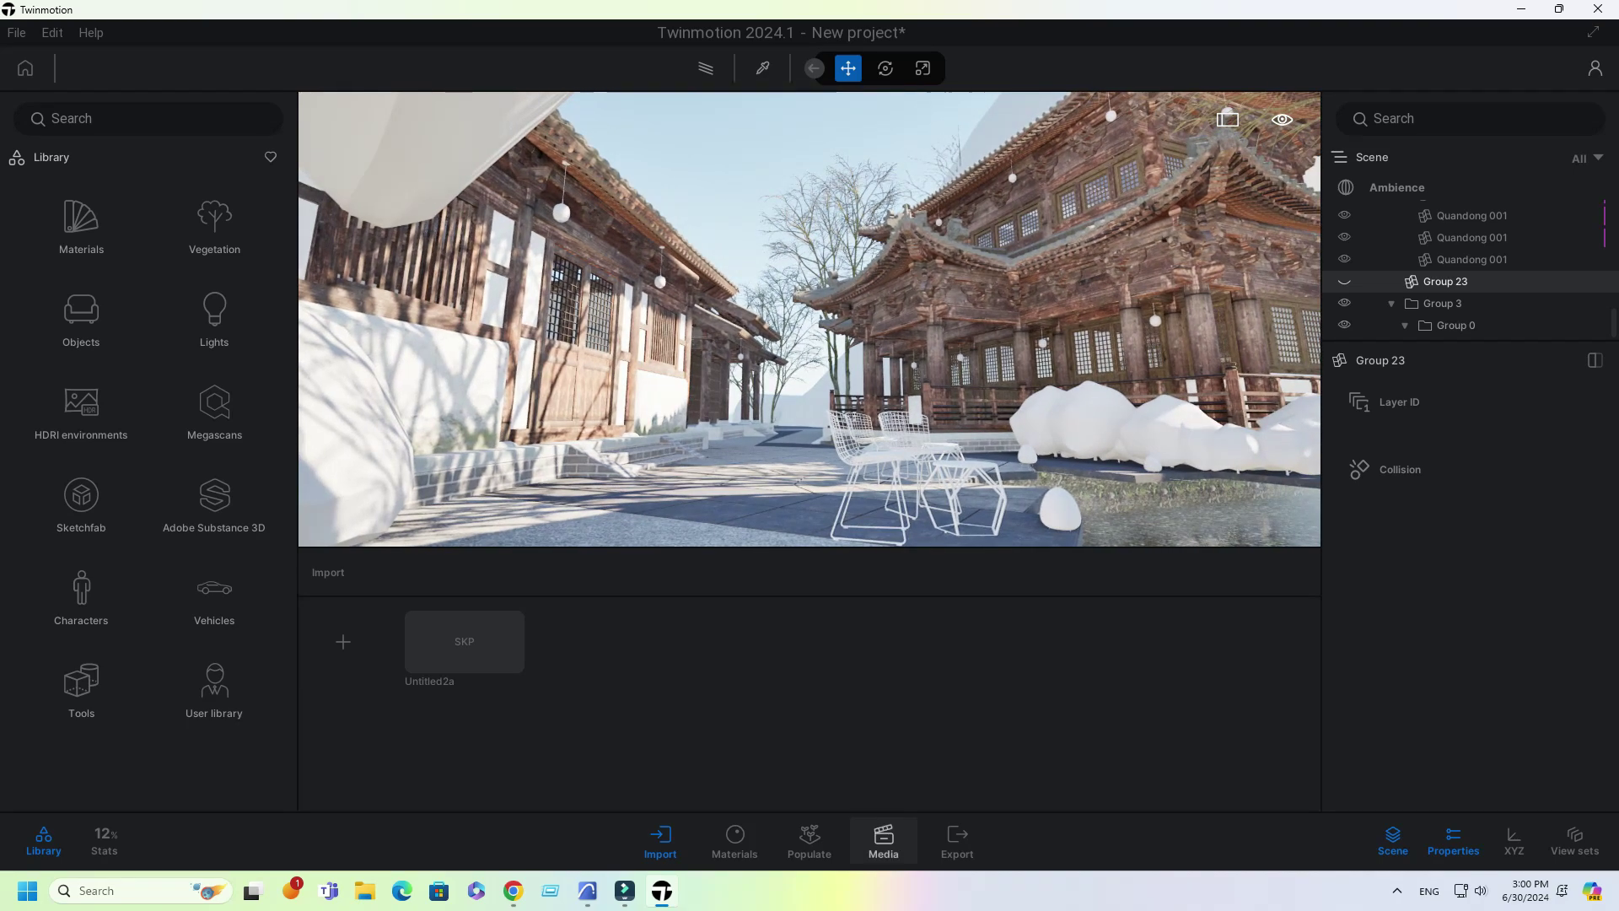
click(884, 842)
click(343, 642)
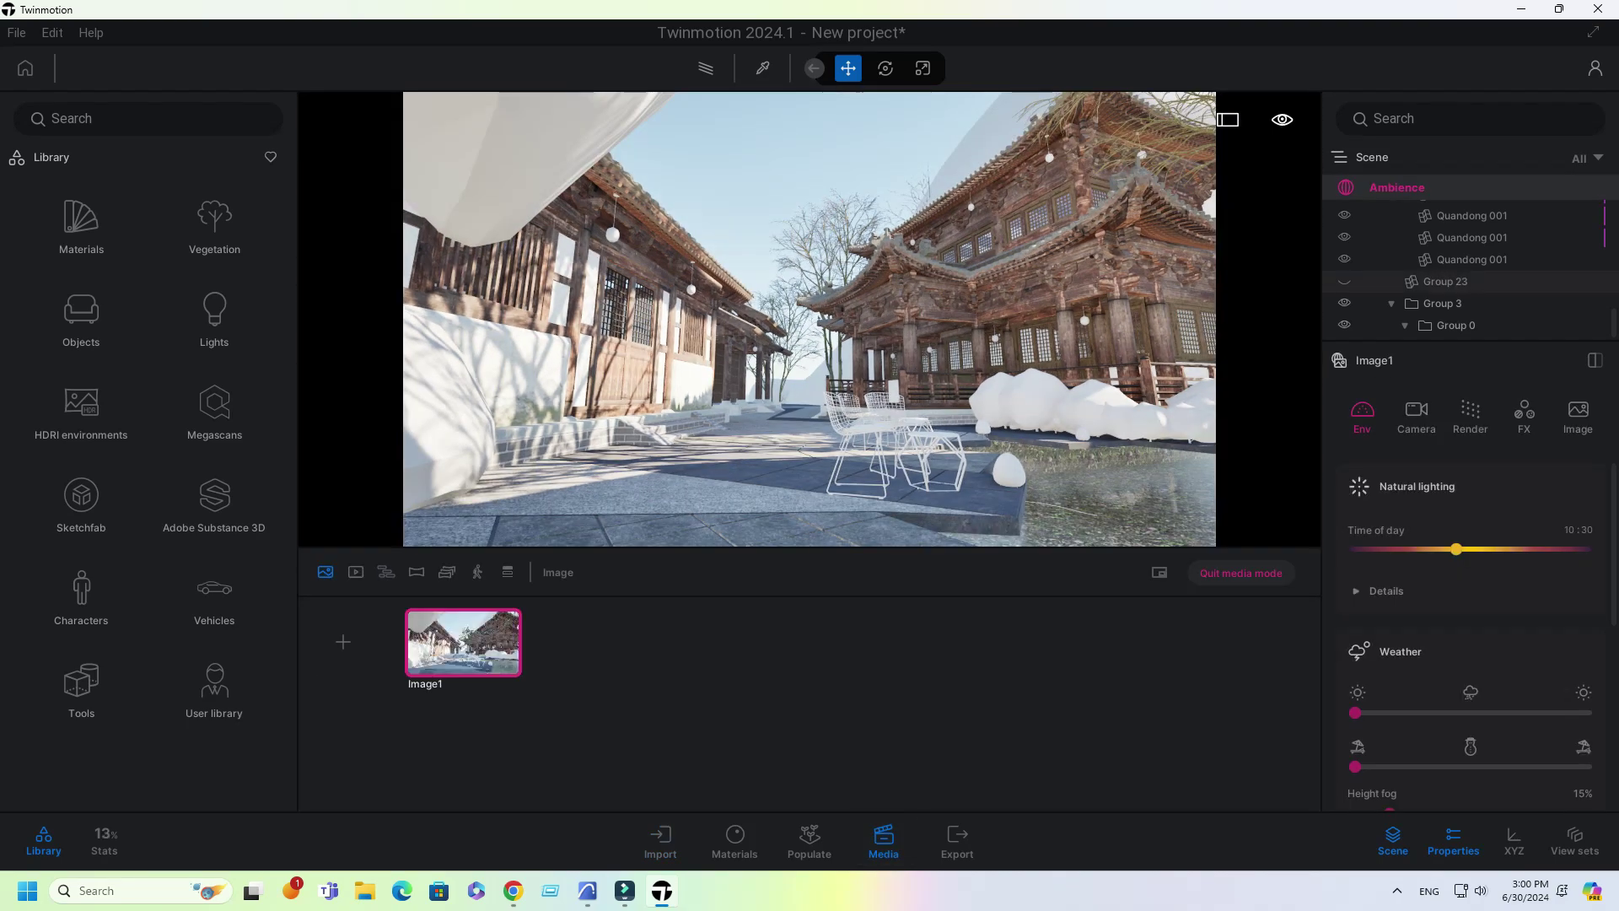
right_drag(793, 325, 830, 300)
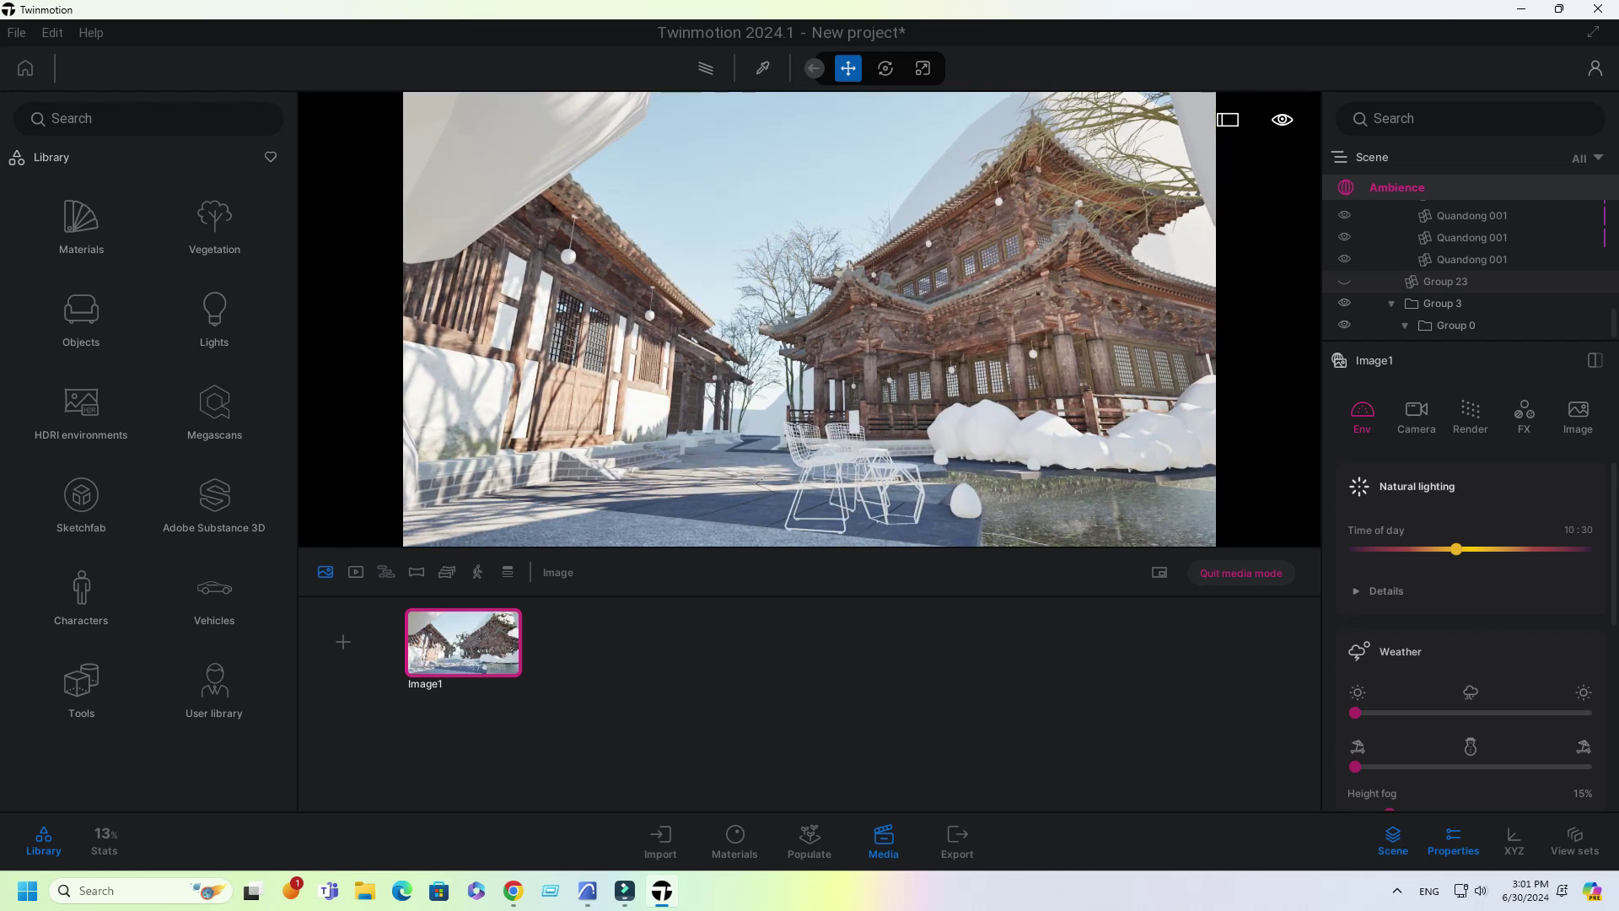
Step: Set the image's output size to 4K UHD 3840x2160
click(1578, 416)
click(1431, 548)
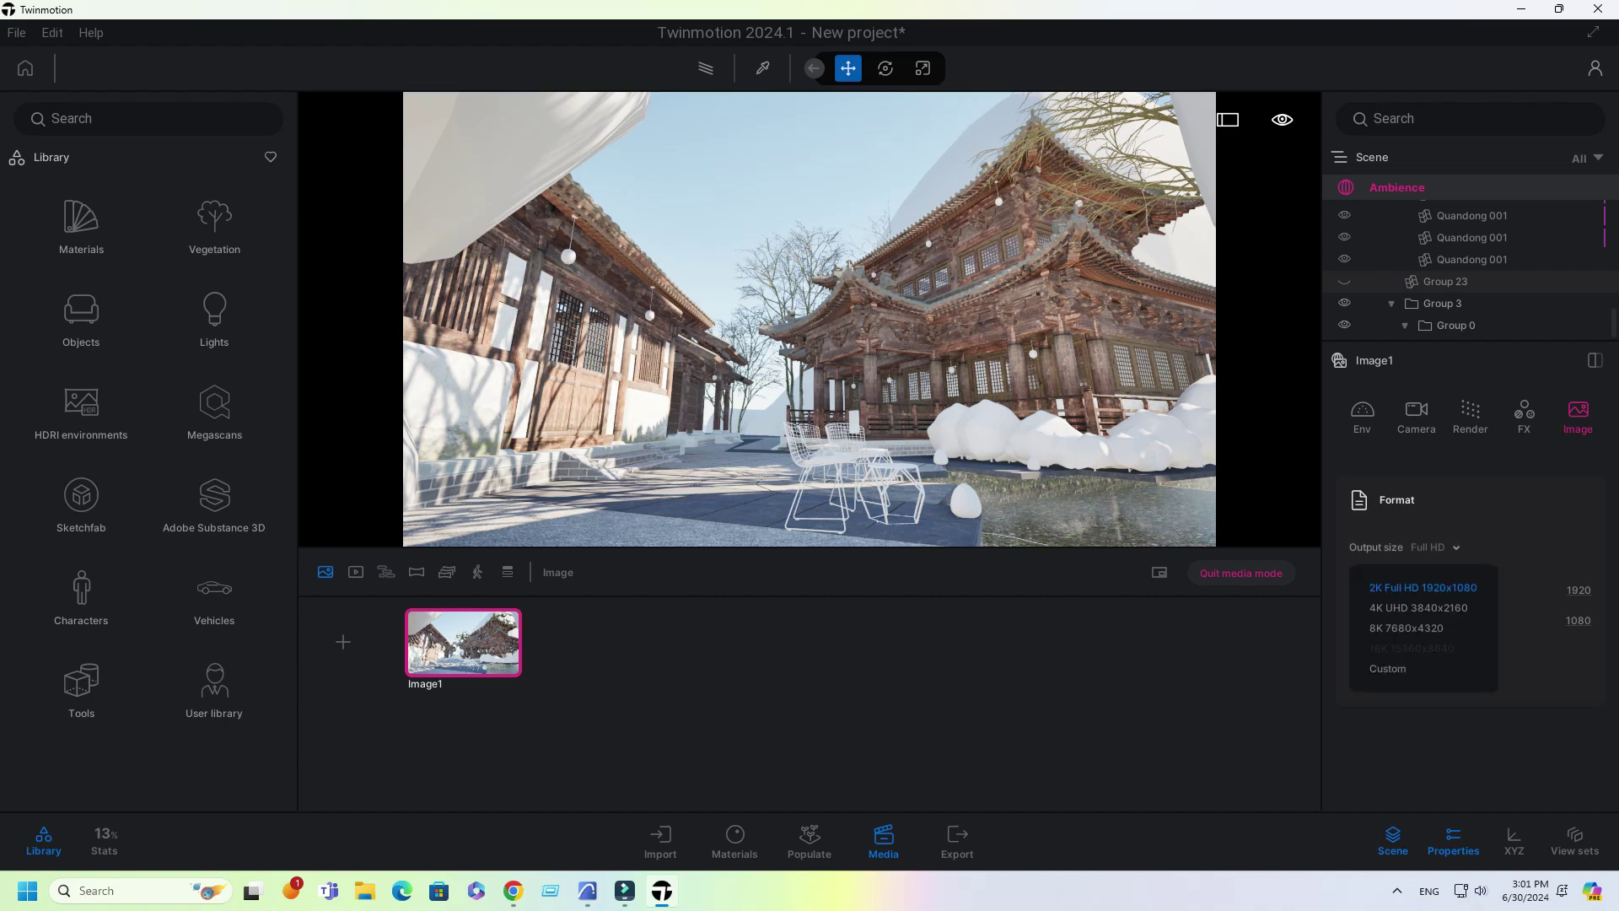
click(1419, 608)
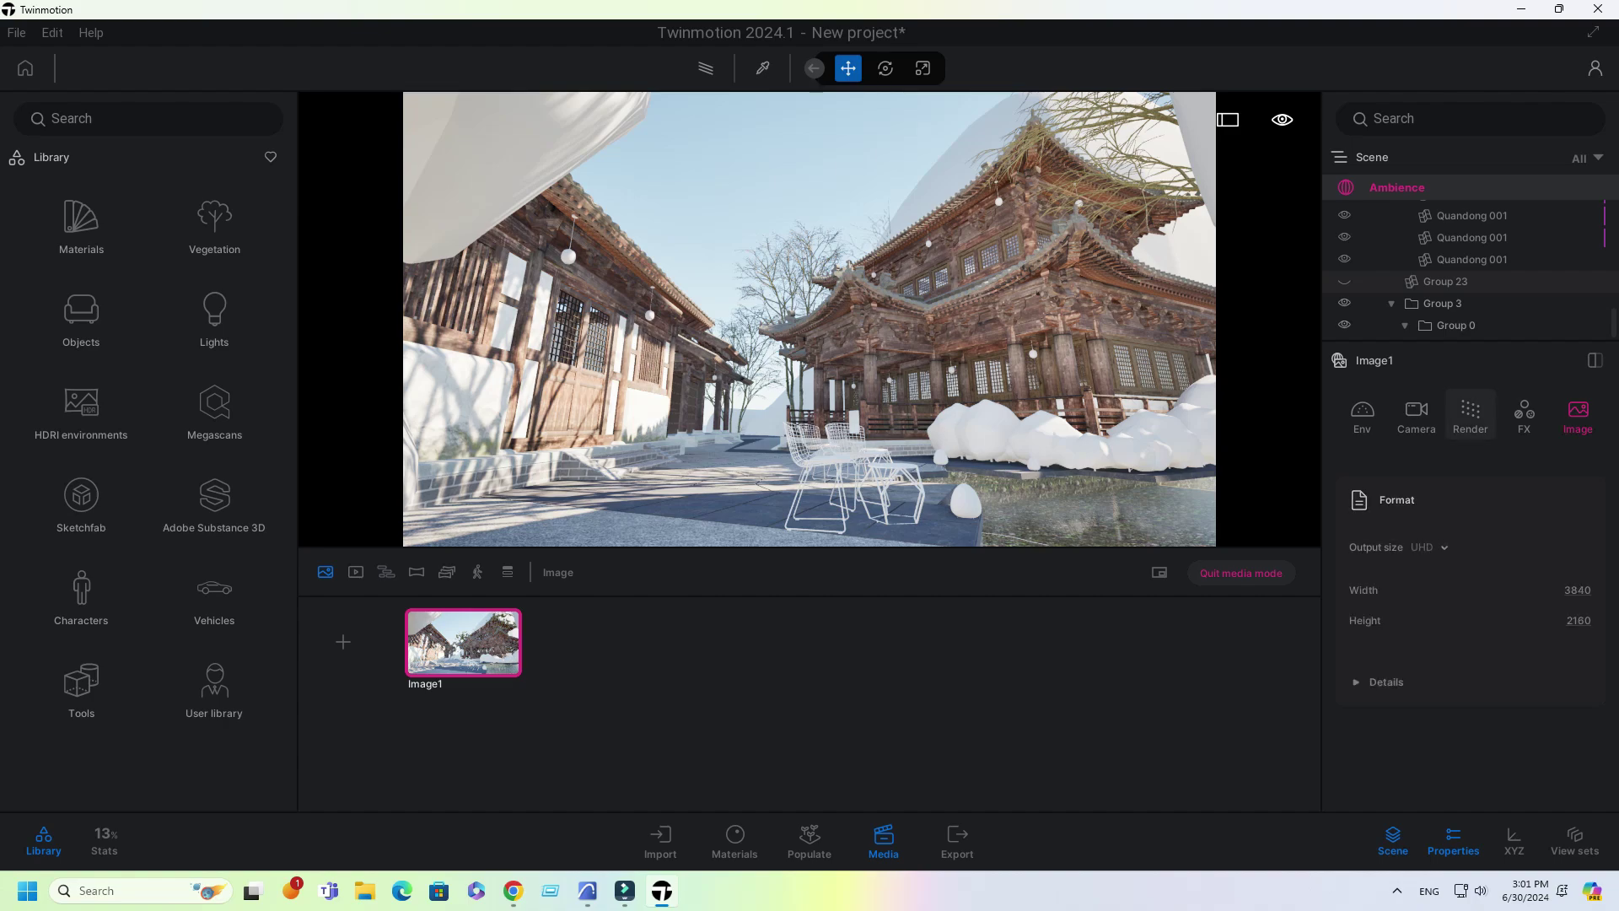
Step: Switch the image's rendering to Path tracer with High quality
click(1470, 413)
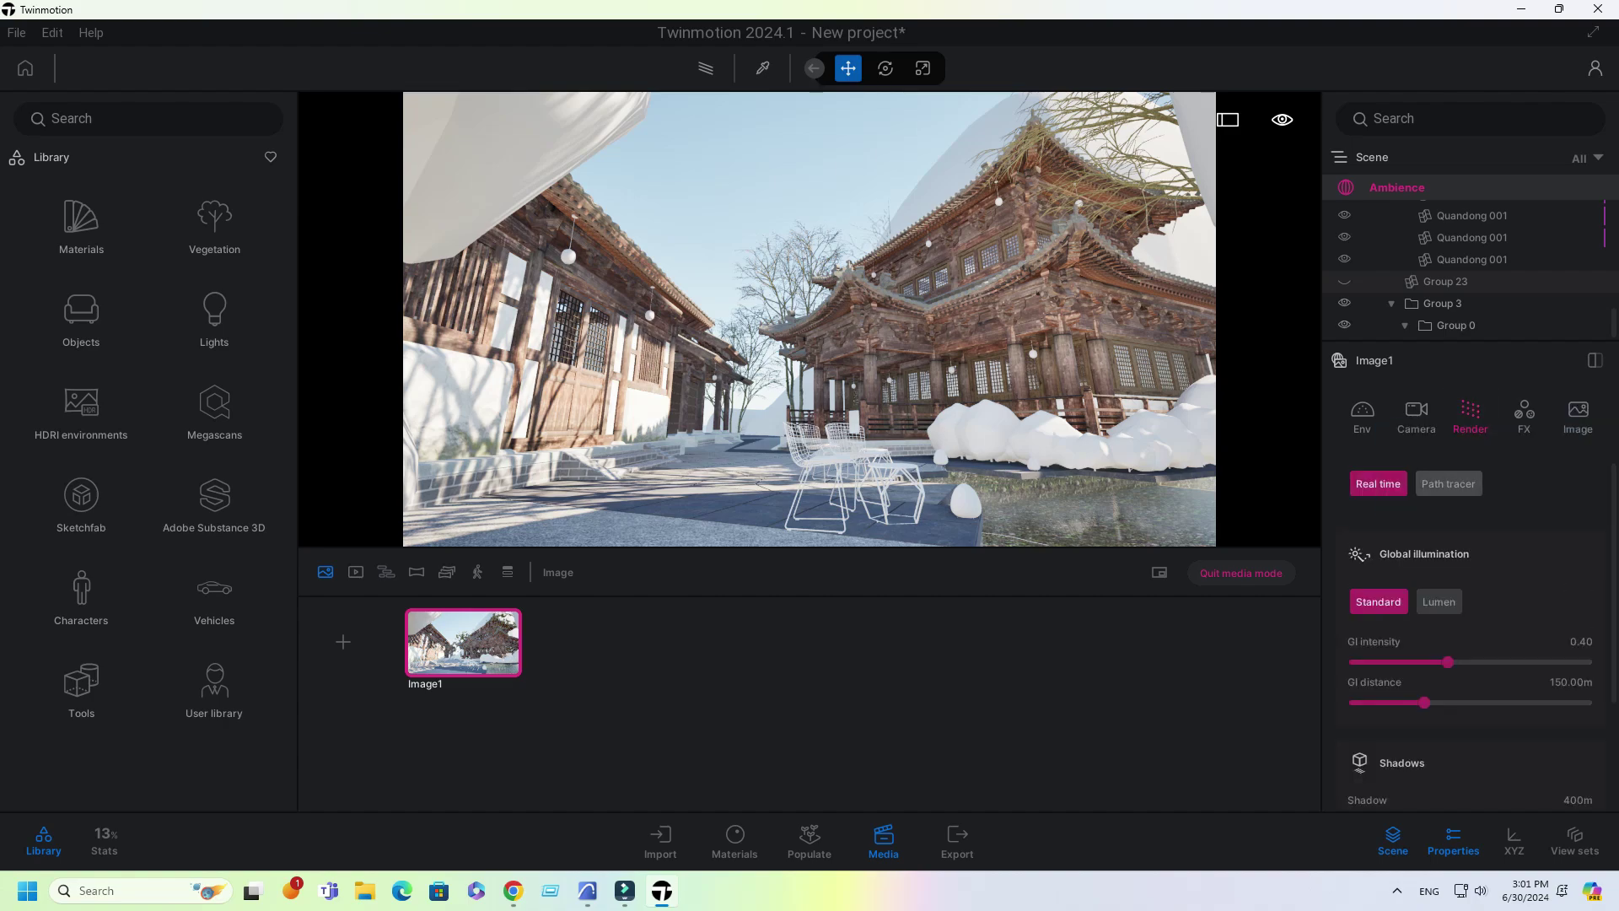
click(1448, 484)
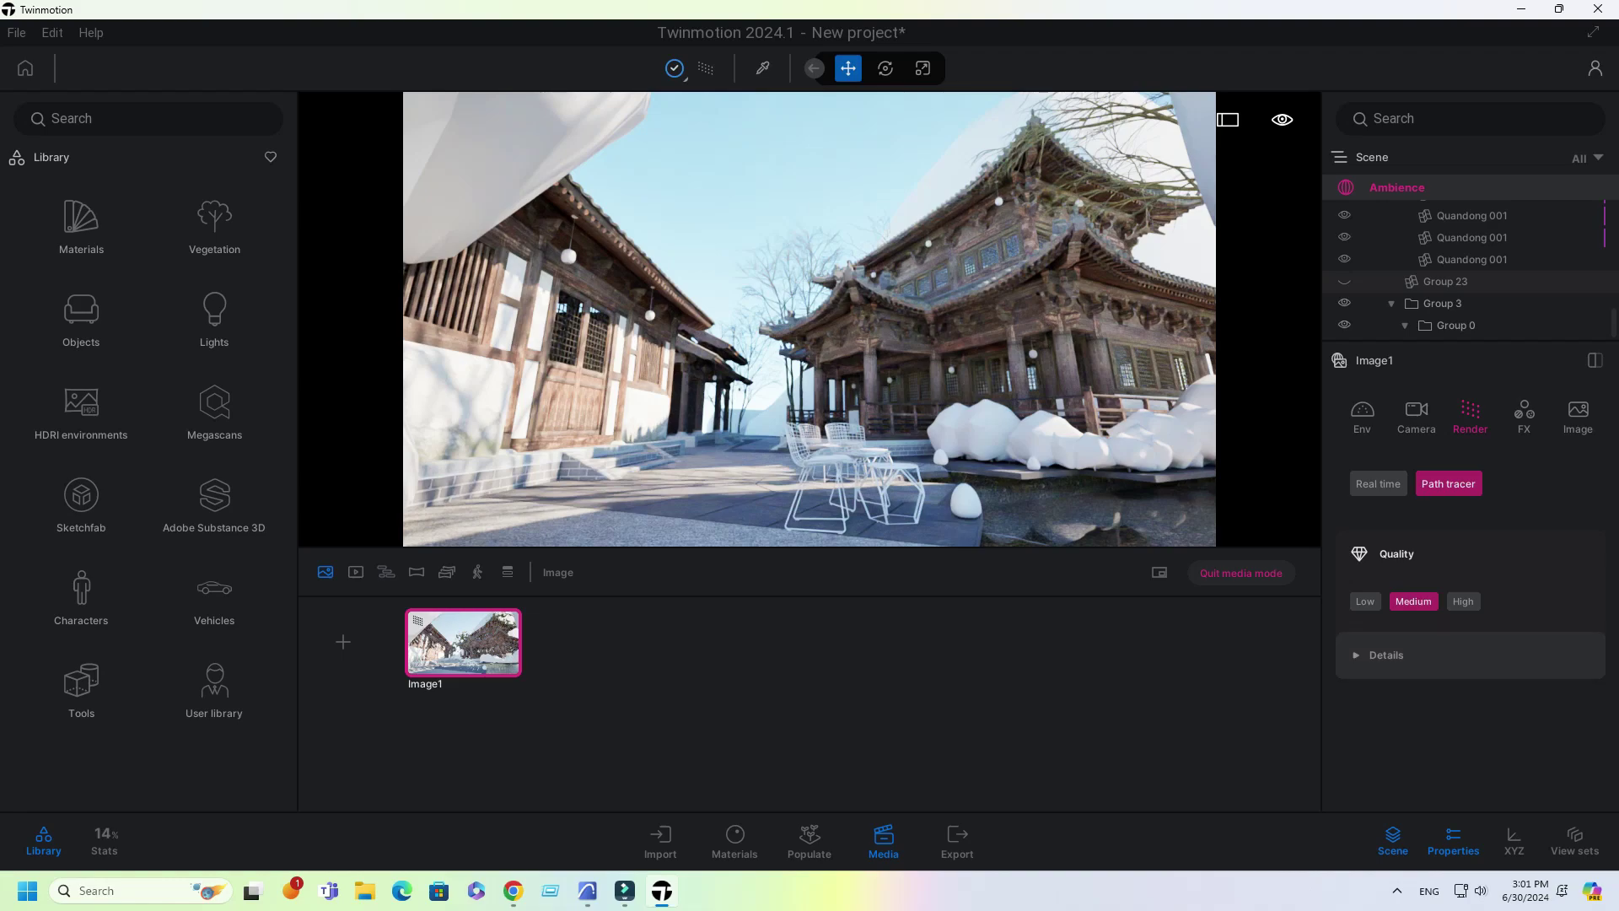
click(1463, 601)
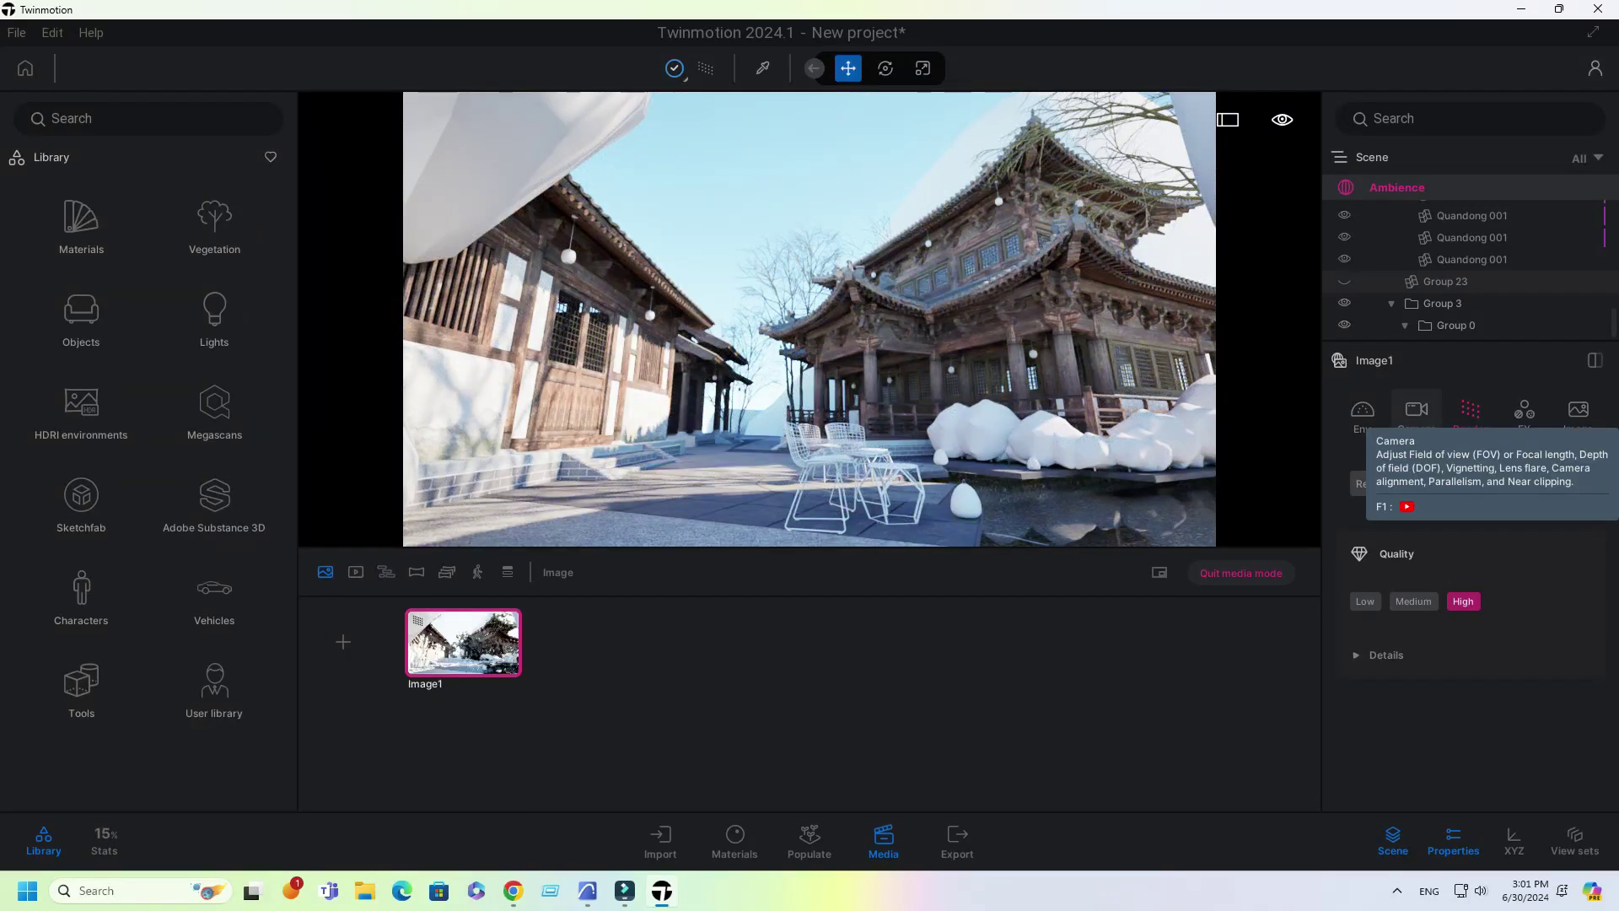
Step: Turn off auto-exposure for the image's camera and set the exposure to 3.00
click(1417, 409)
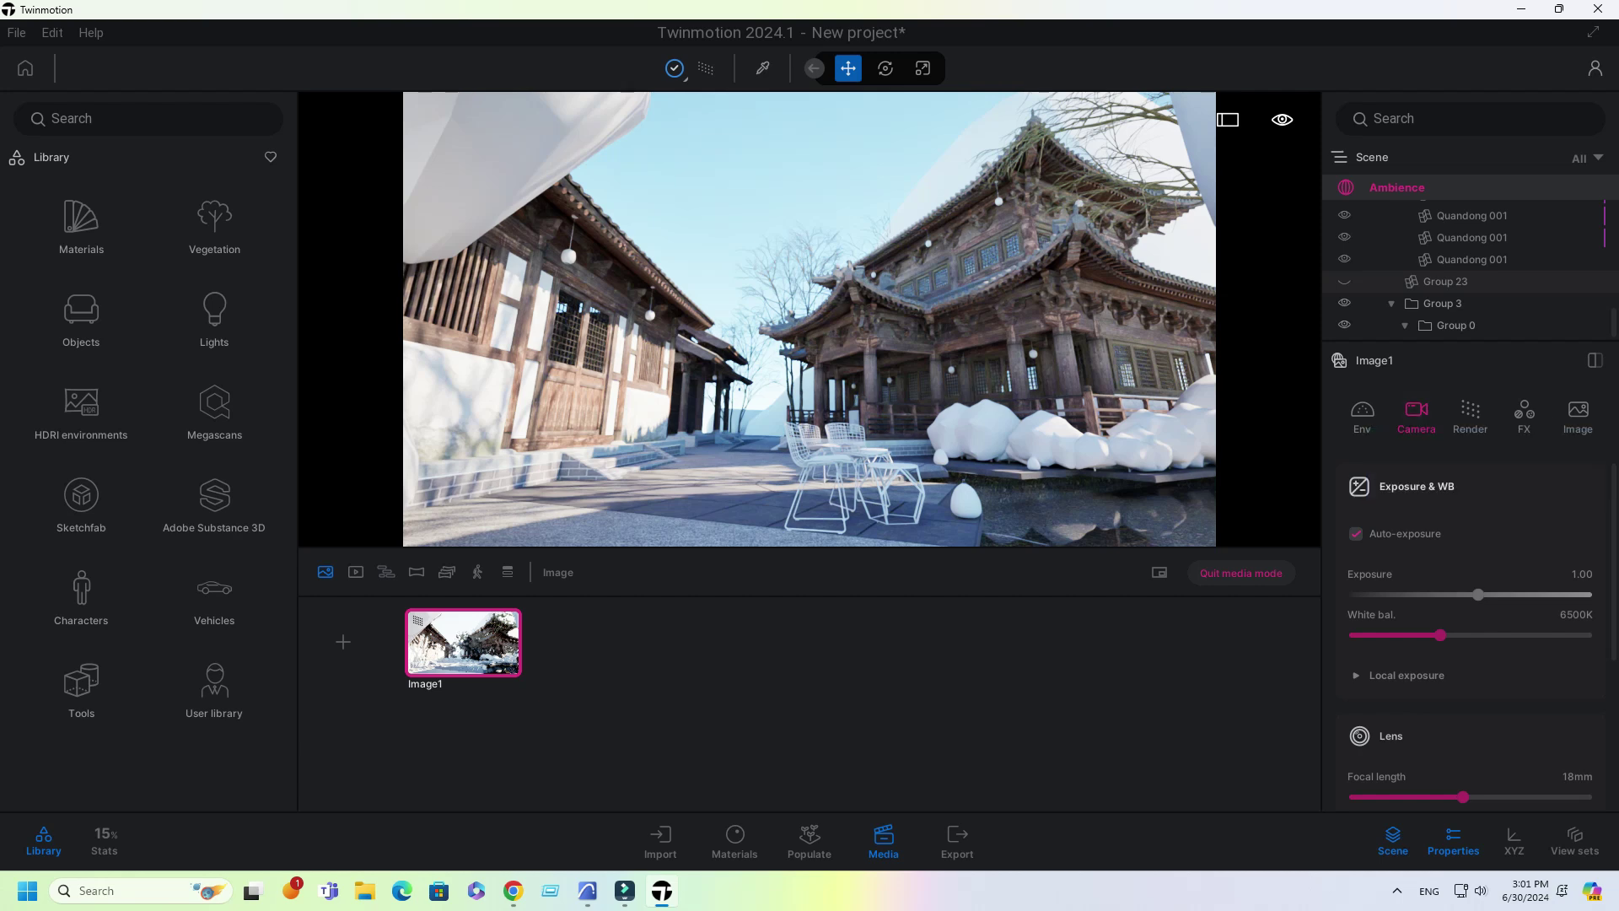
click(1356, 534)
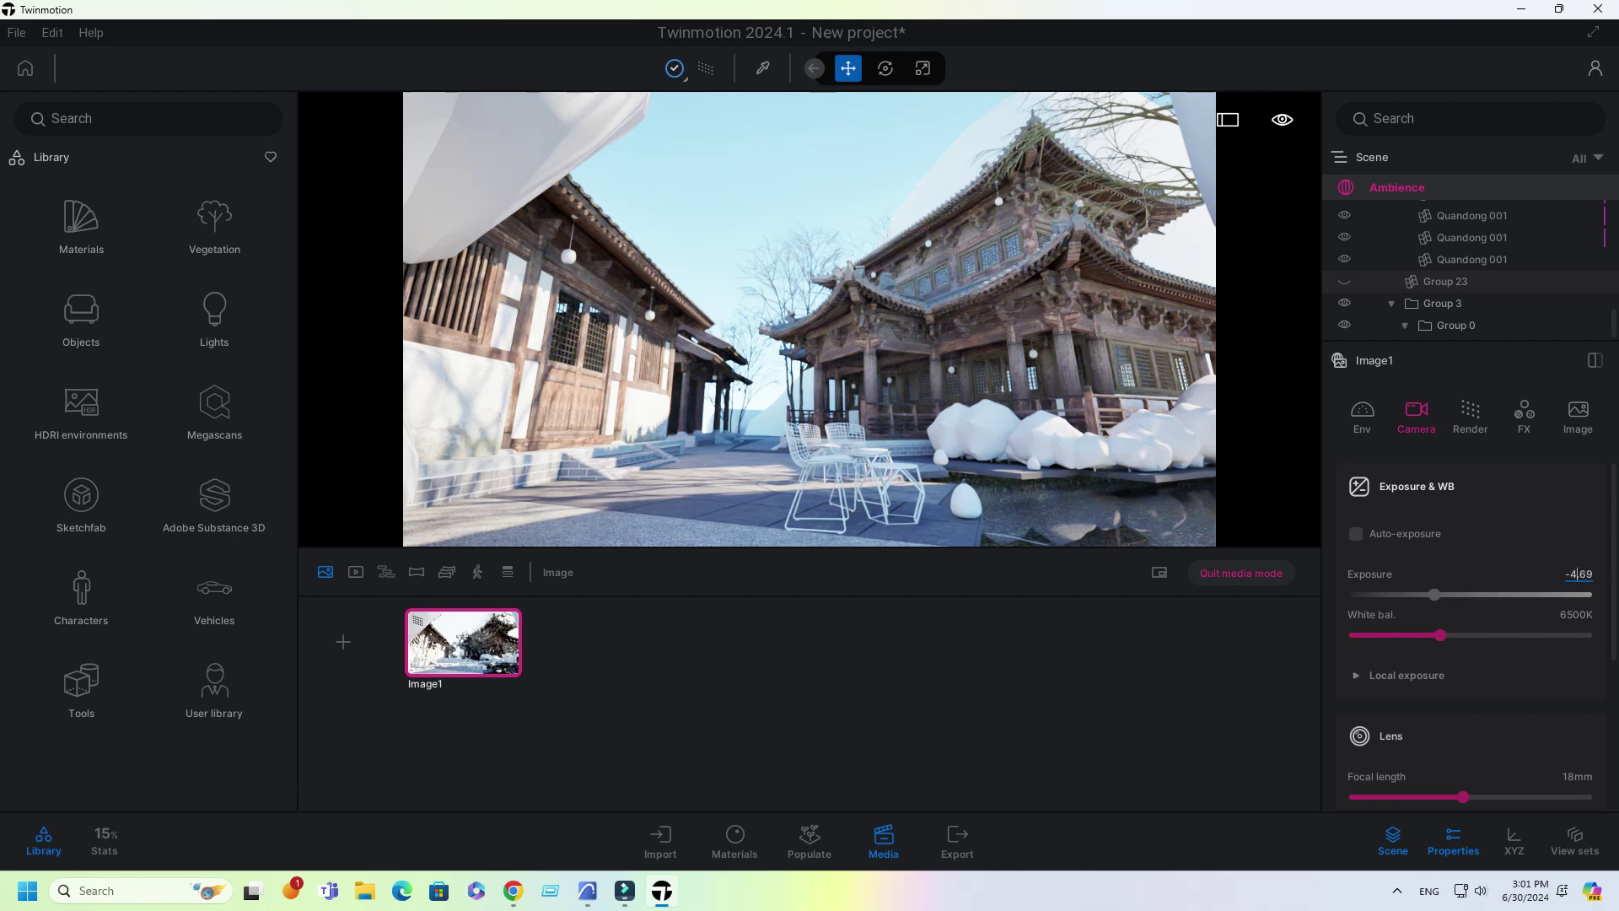
click(1585, 574)
click(1578, 574)
double_click(1578, 574)
text(3)
Step: Raise the camera's local exposure highlight reduction and shadow boost to 1.00 each
click(1407, 675)
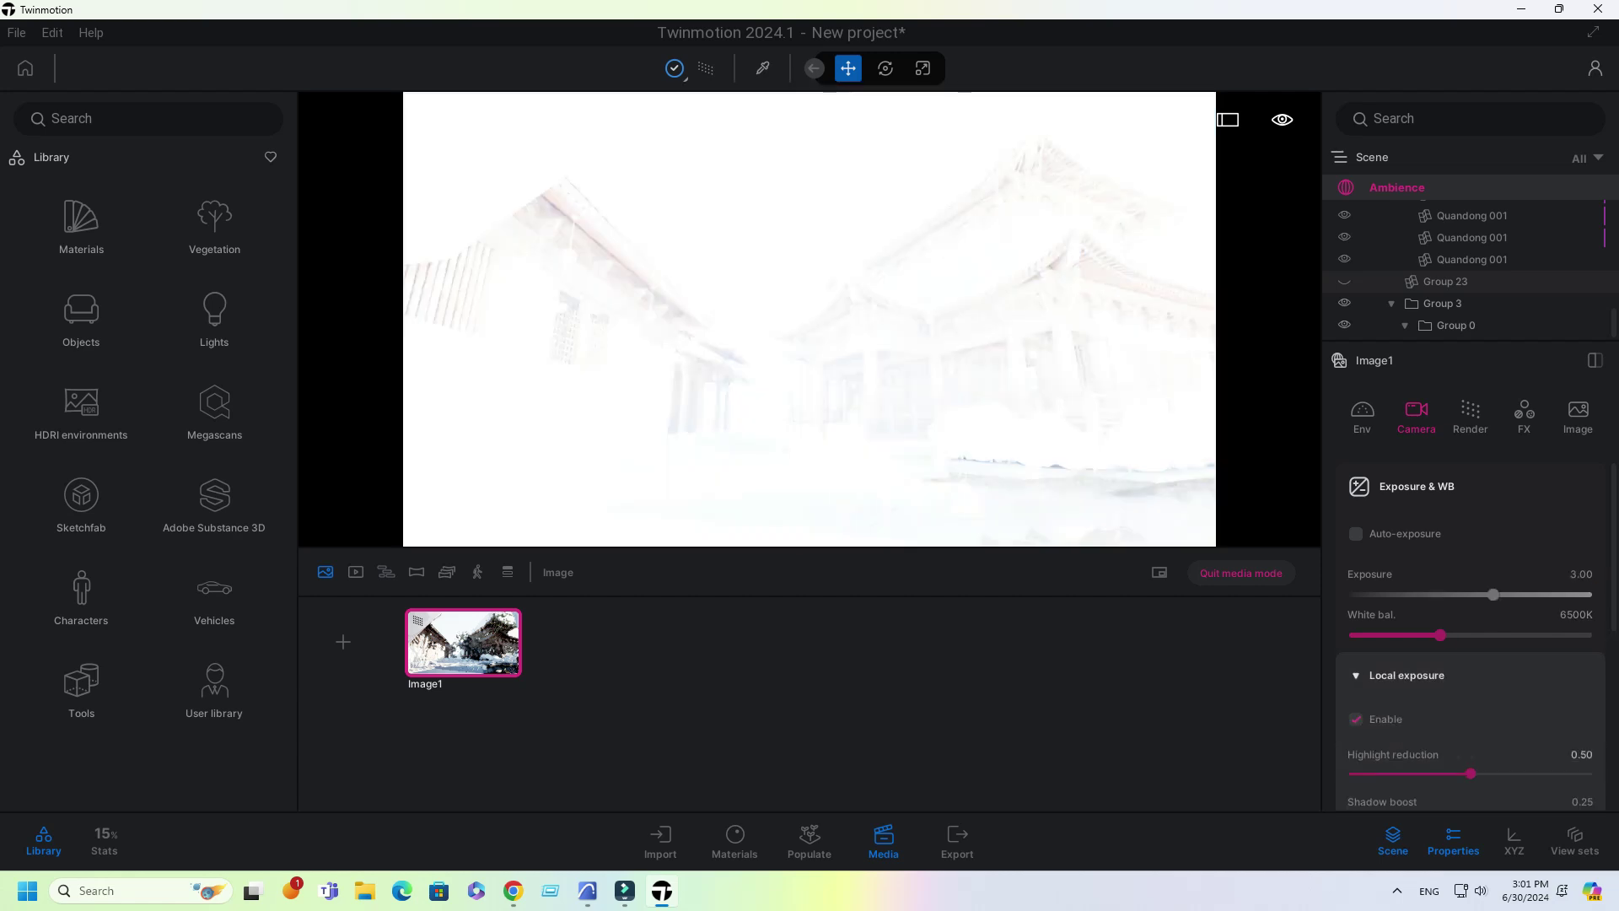
drag(1471, 773, 1592, 773)
scroll(1470, 717, down, 2)
scroll(1470, 717, down, 1)
drag(1413, 740, 1592, 740)
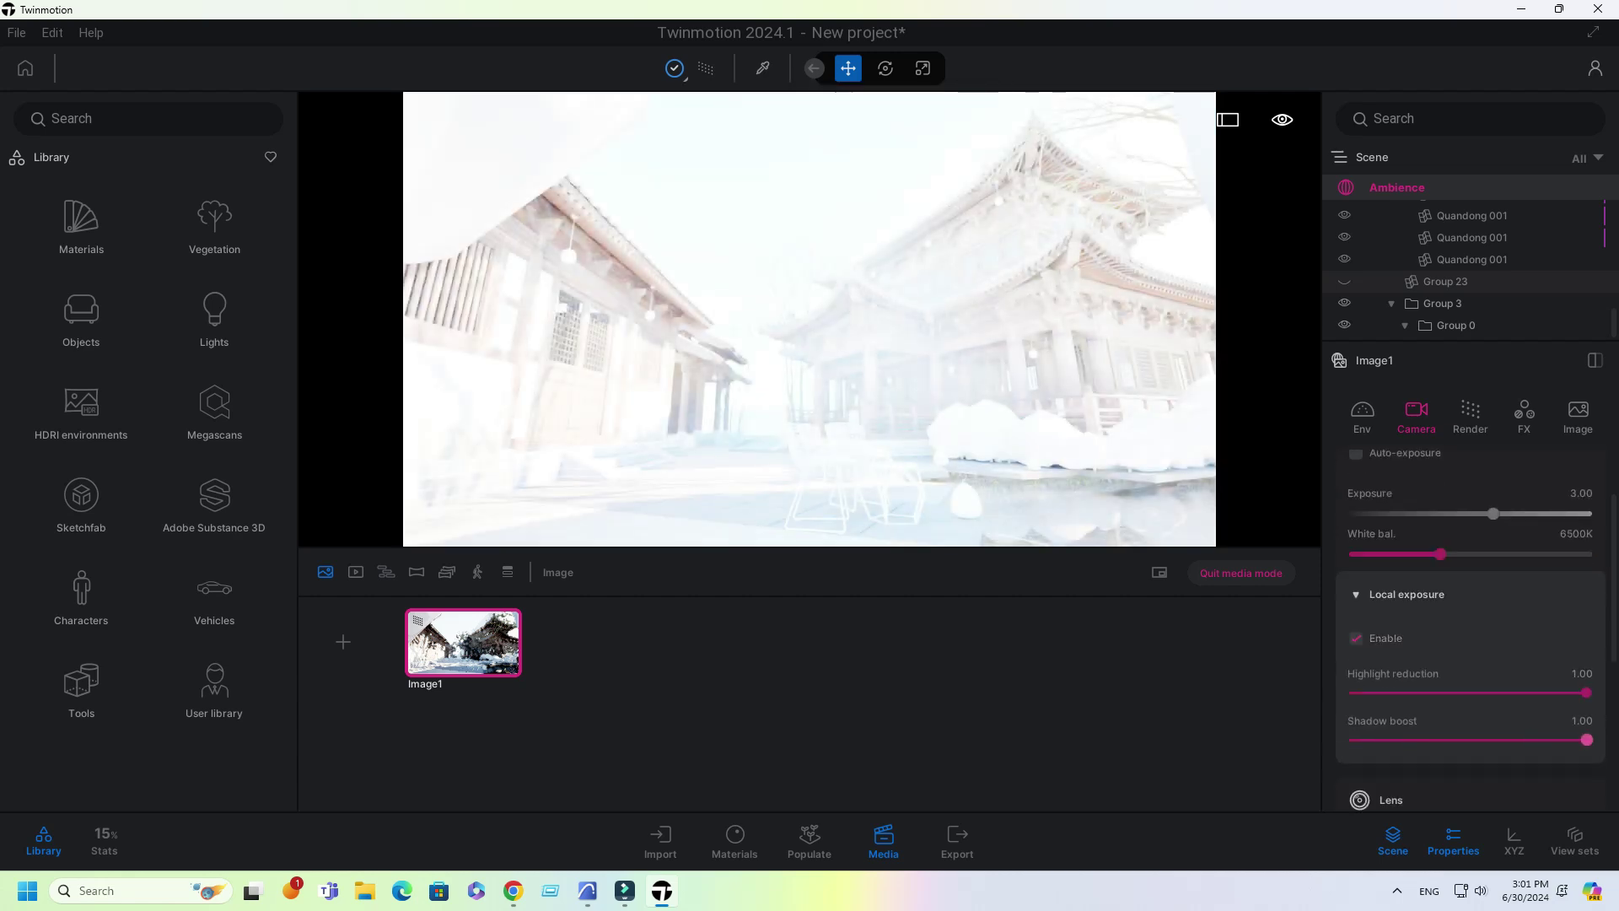
Step: Set the camera lens sharpness to 50%
scroll(1470, 717, down, 6)
click(1383, 742)
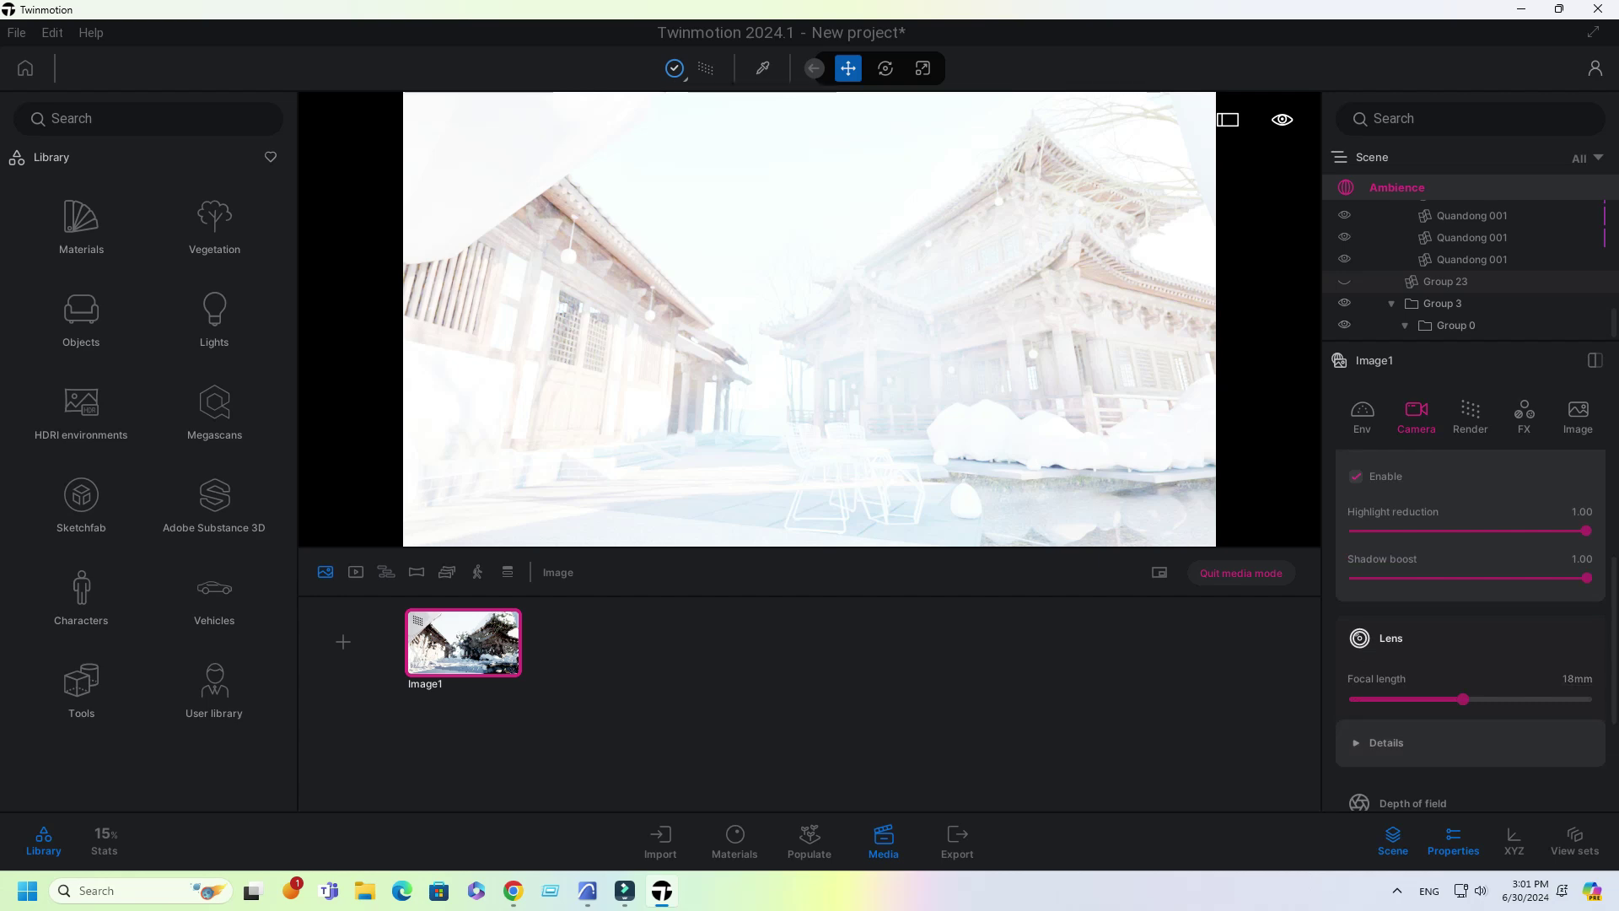
scroll(1472, 674, down, 2)
scroll(1355, 689, down, 1)
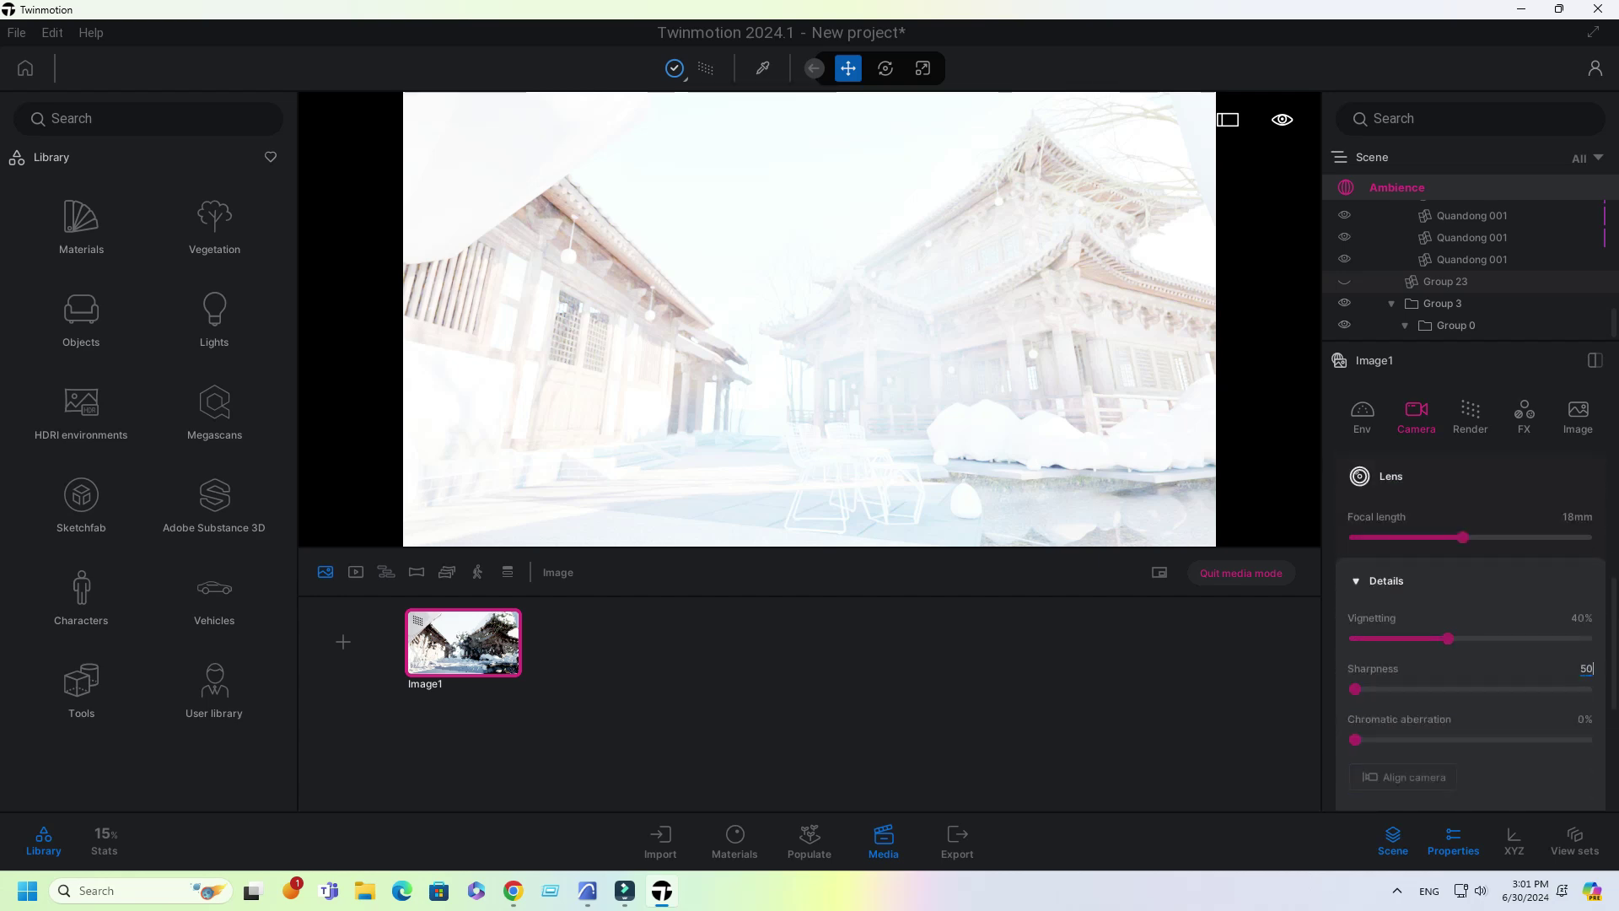
key(Return)
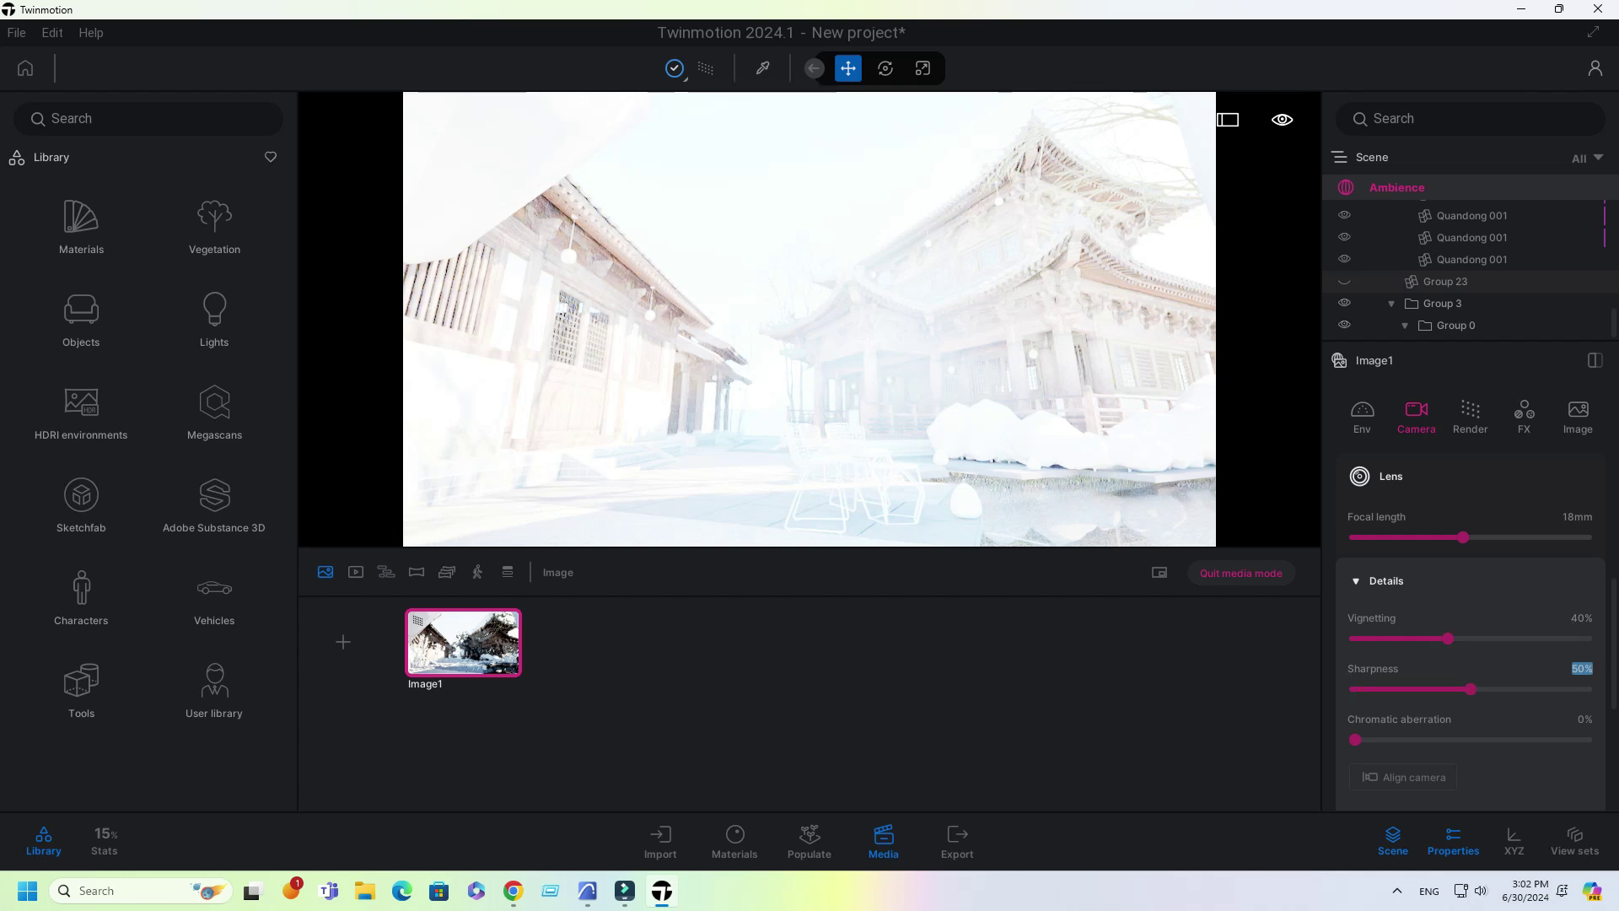
scroll(1472, 633, down, 3)
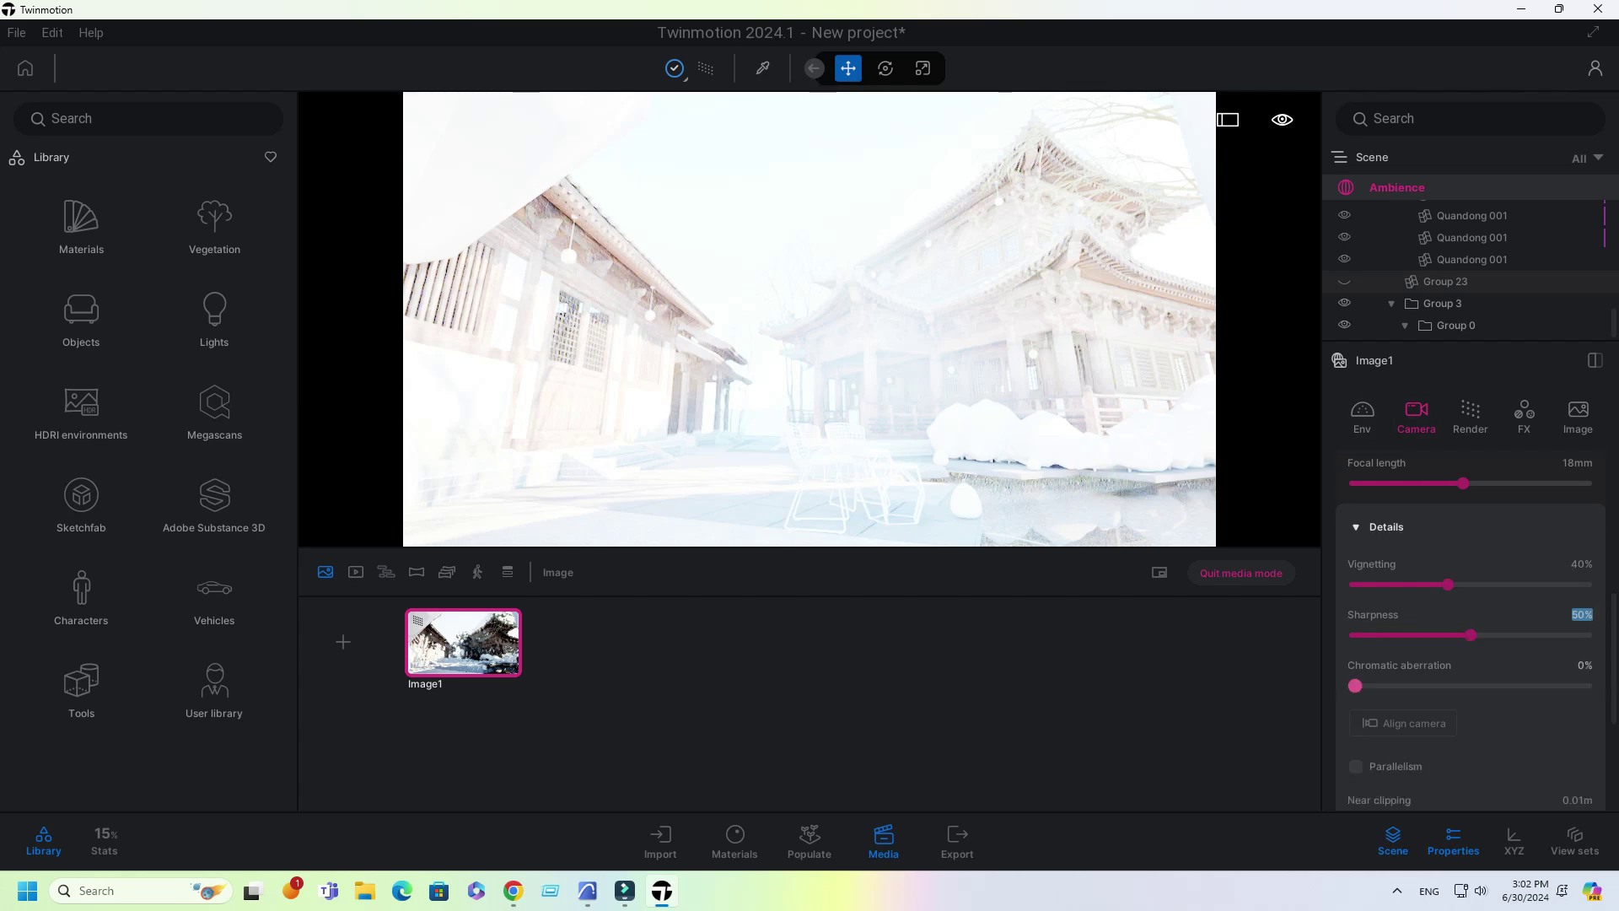
scroll(1471, 624, down, 3)
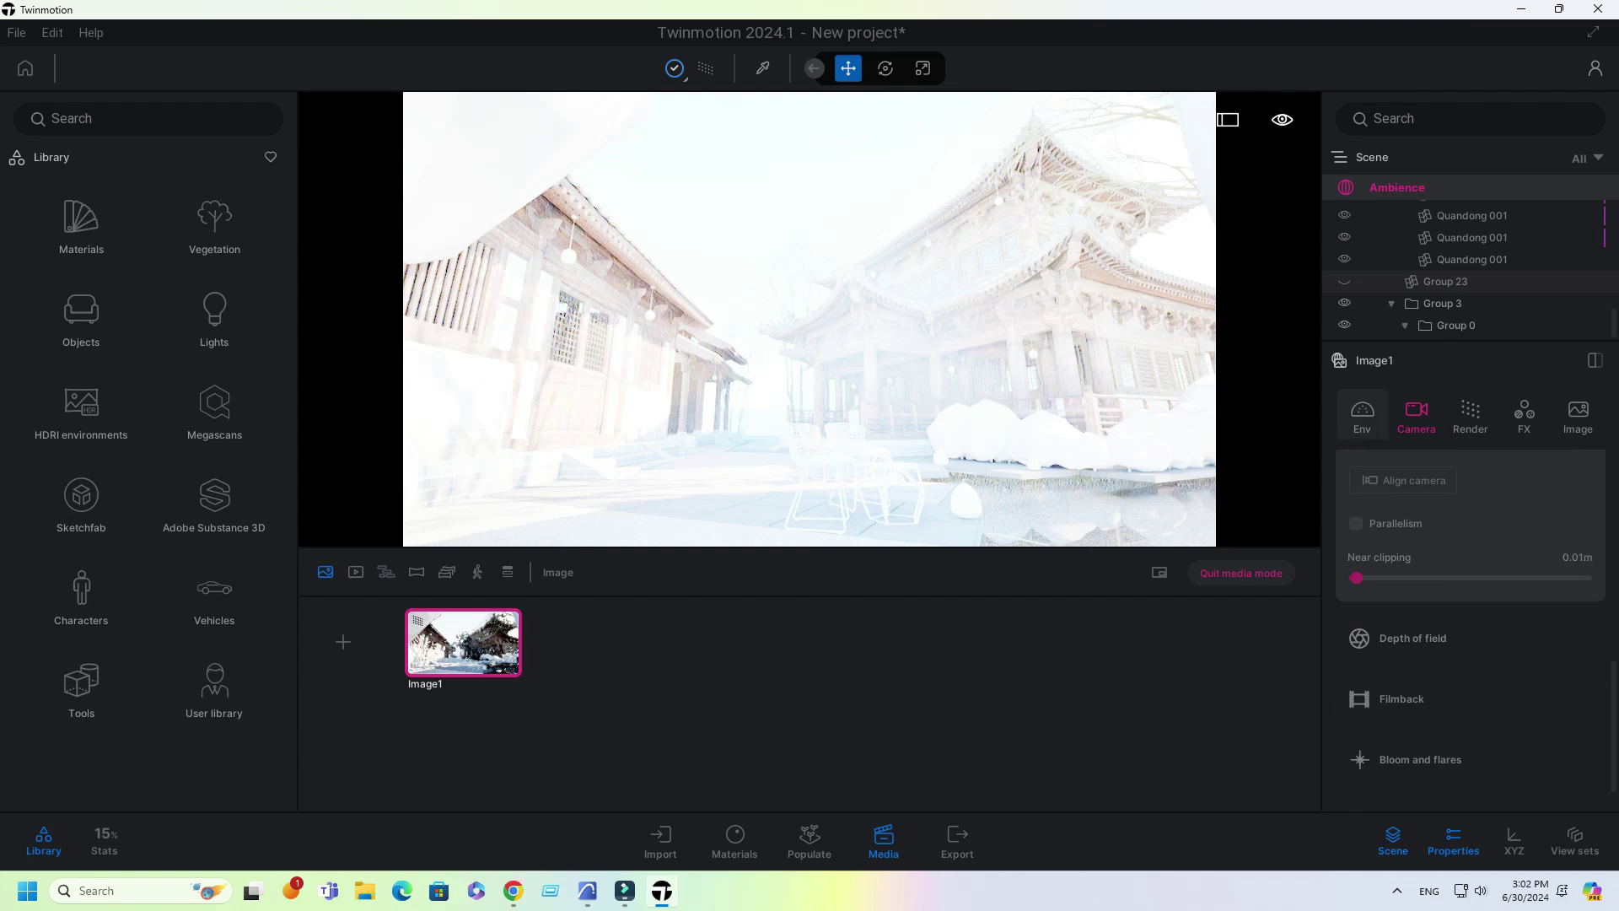
Step: Enable the image's HDRI environment as a Backdrop HDRI and load DayEnvironmentHDRI027_16K-HDR from the HDRI folder
click(1361, 413)
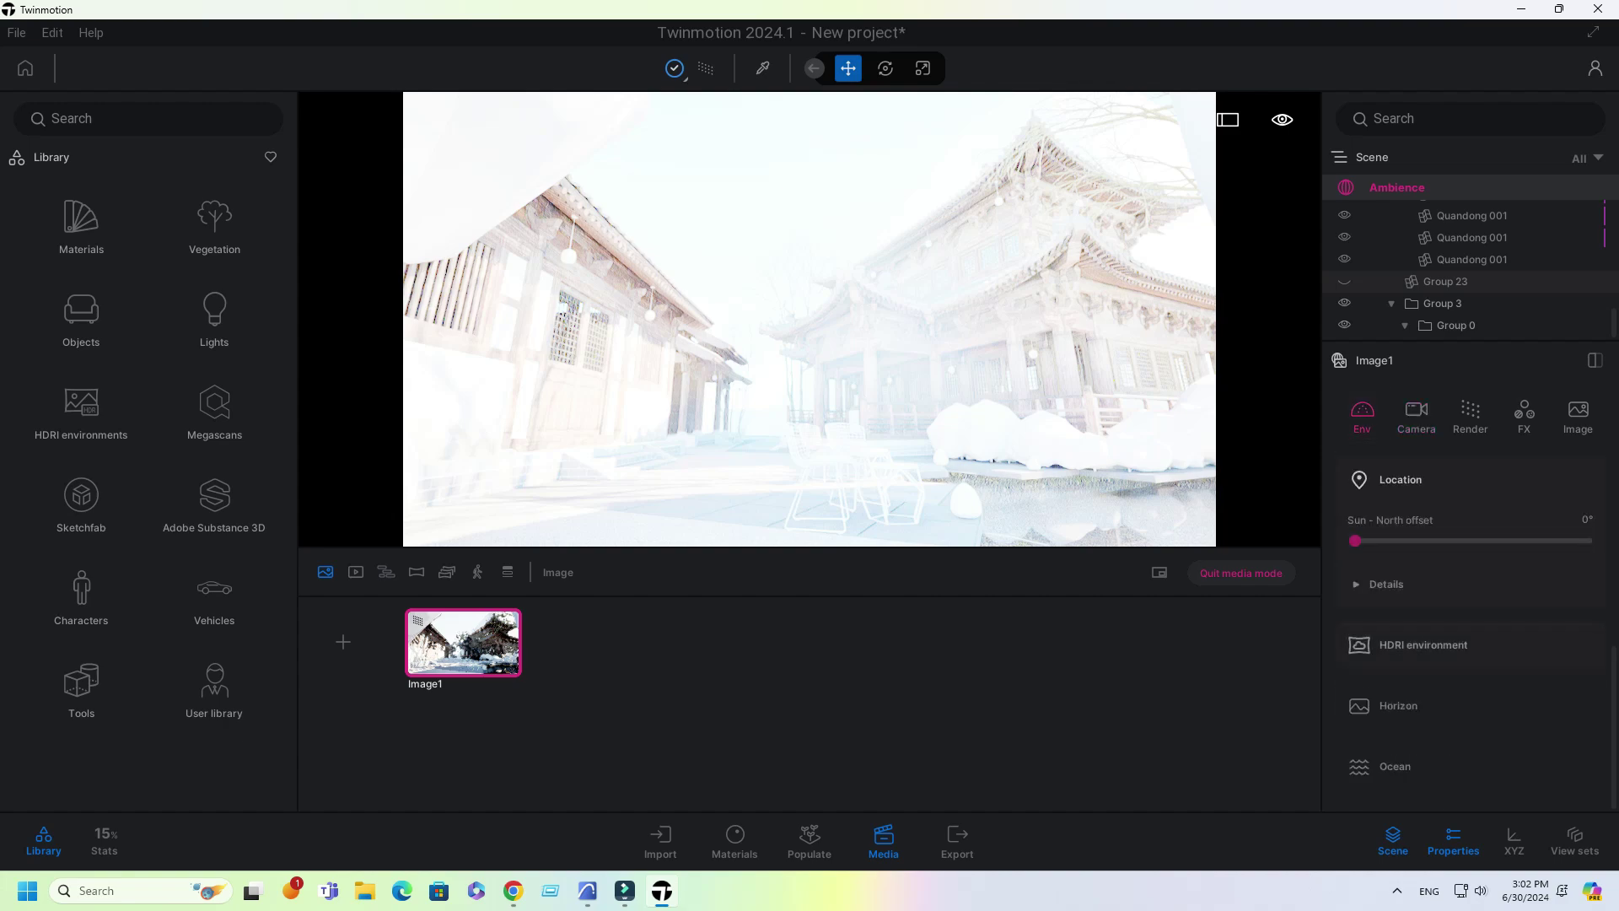
click(1357, 487)
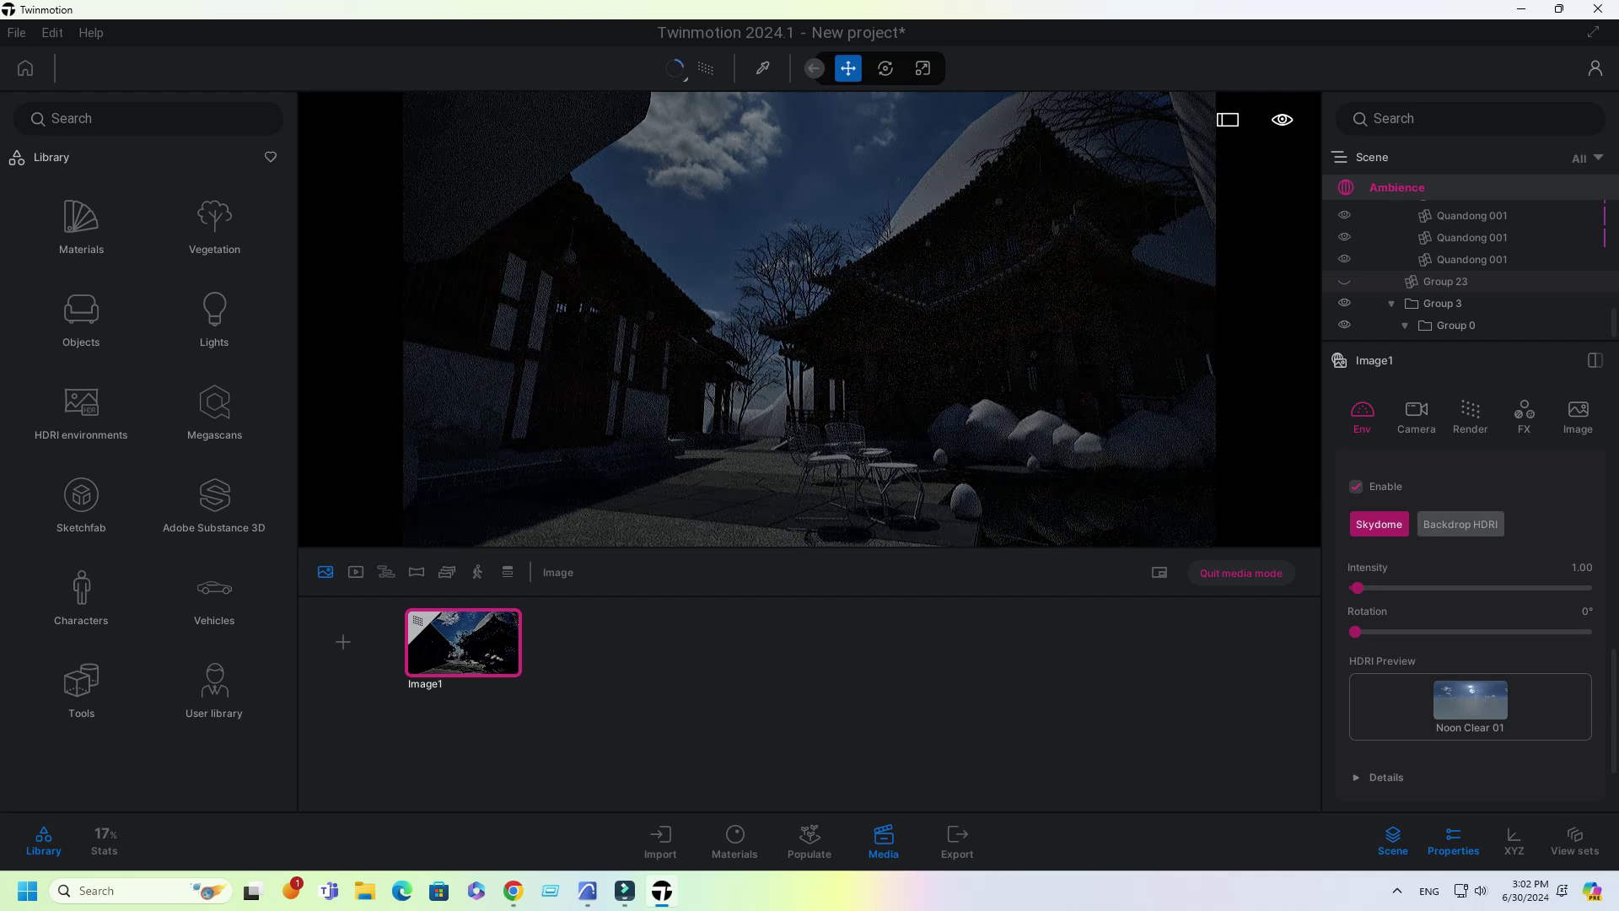
click(1461, 523)
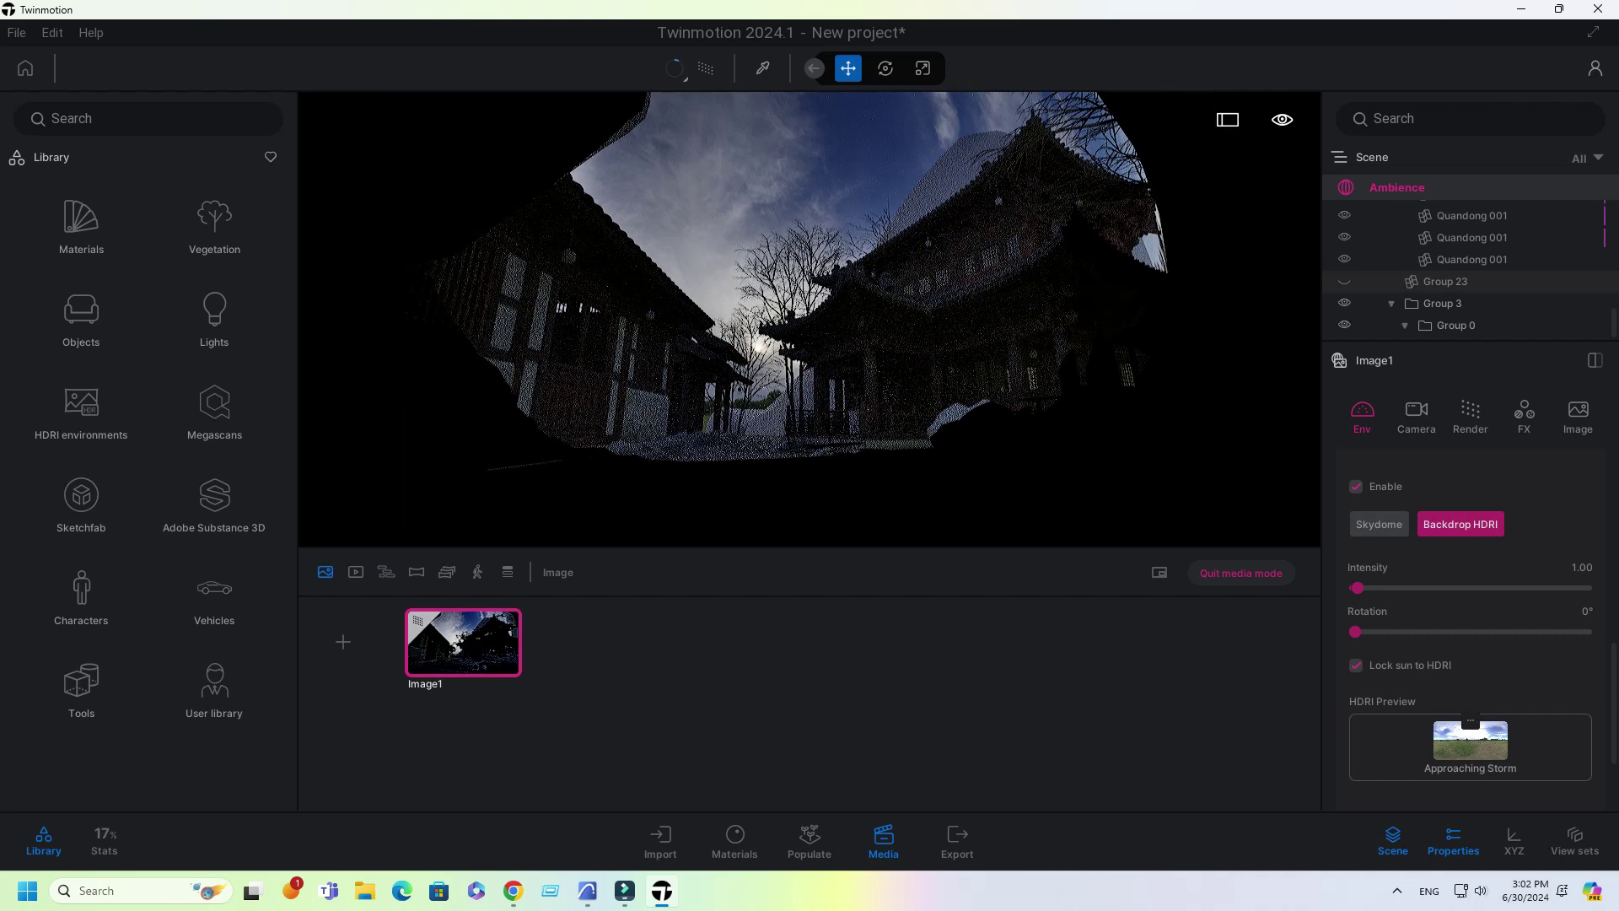
click(1471, 721)
click(1392, 609)
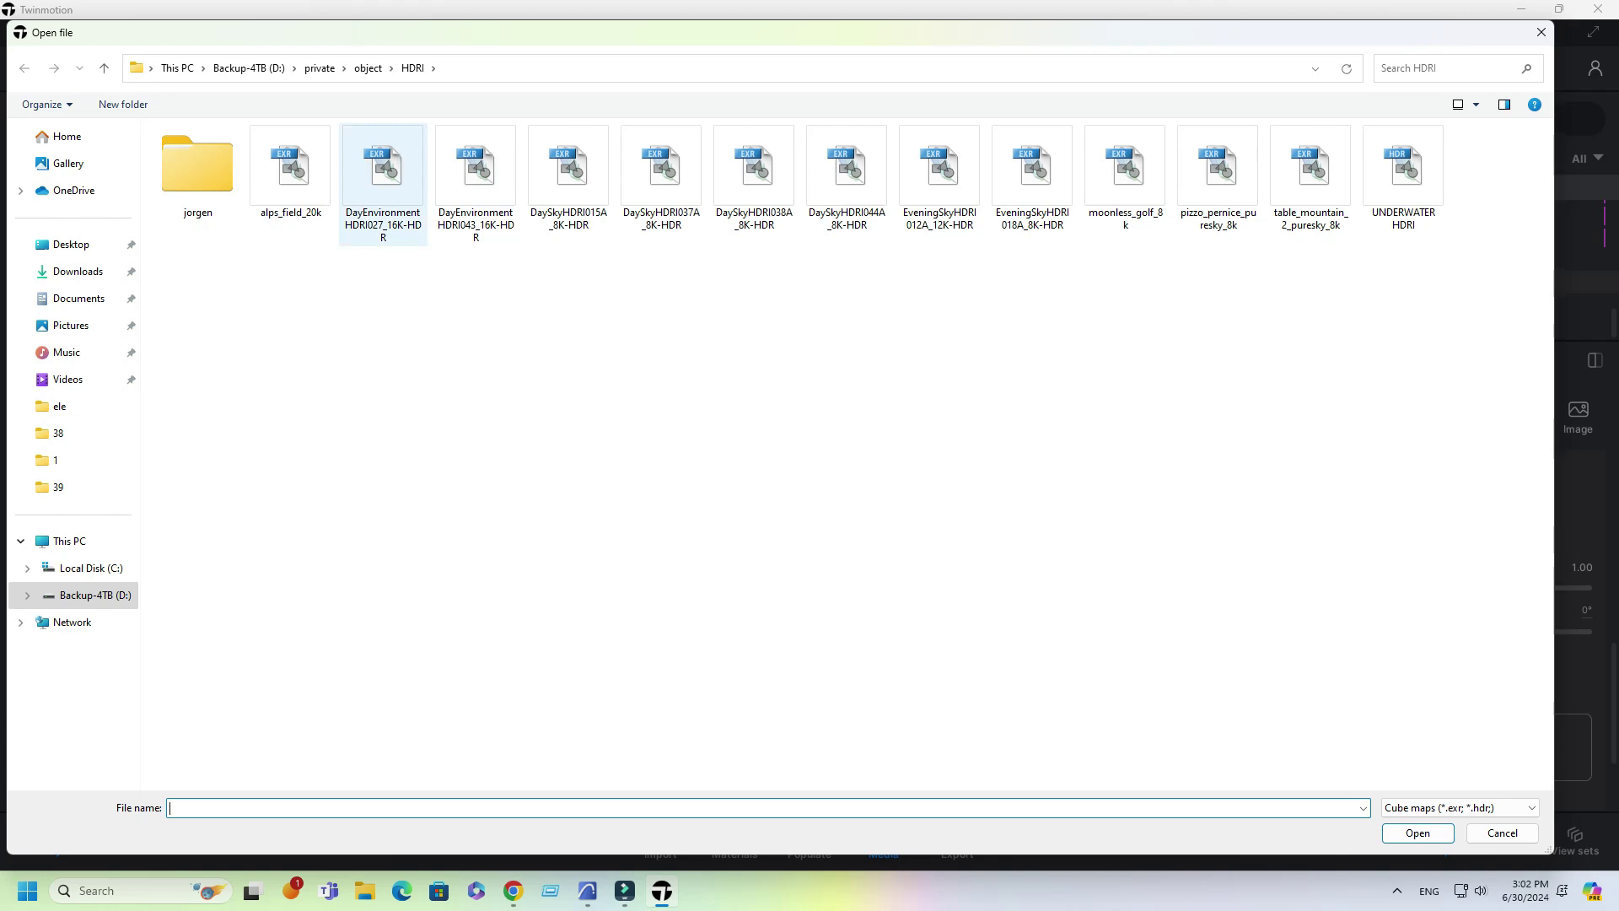
double_click(383, 182)
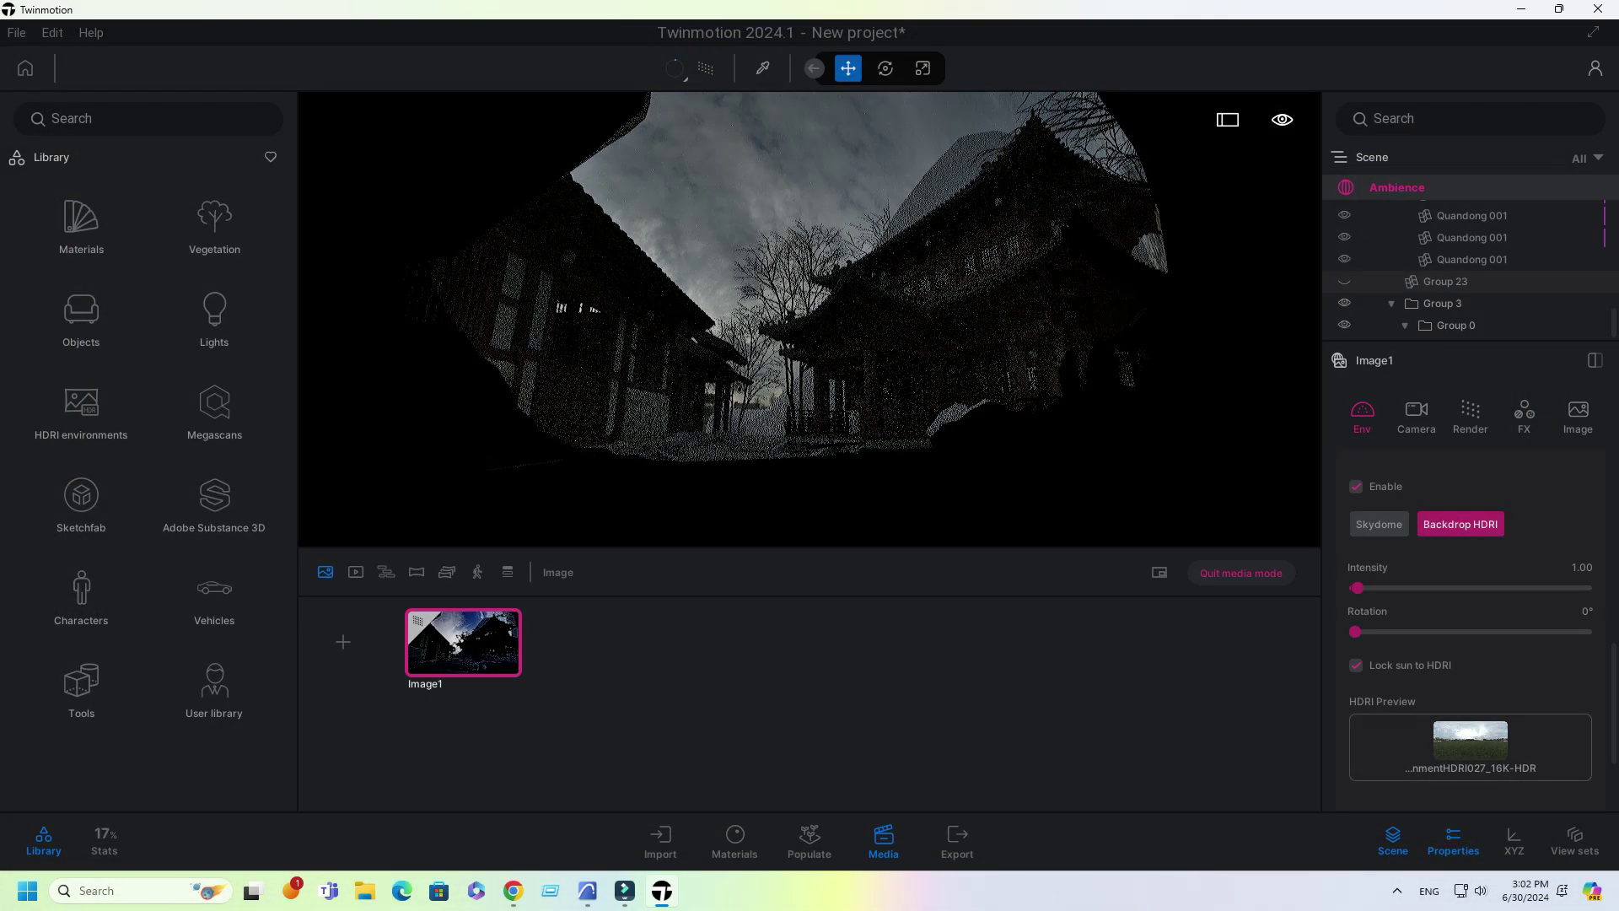
Step: Set the backdrop HDRI's size to 500 m
scroll(1471, 632, down, 2)
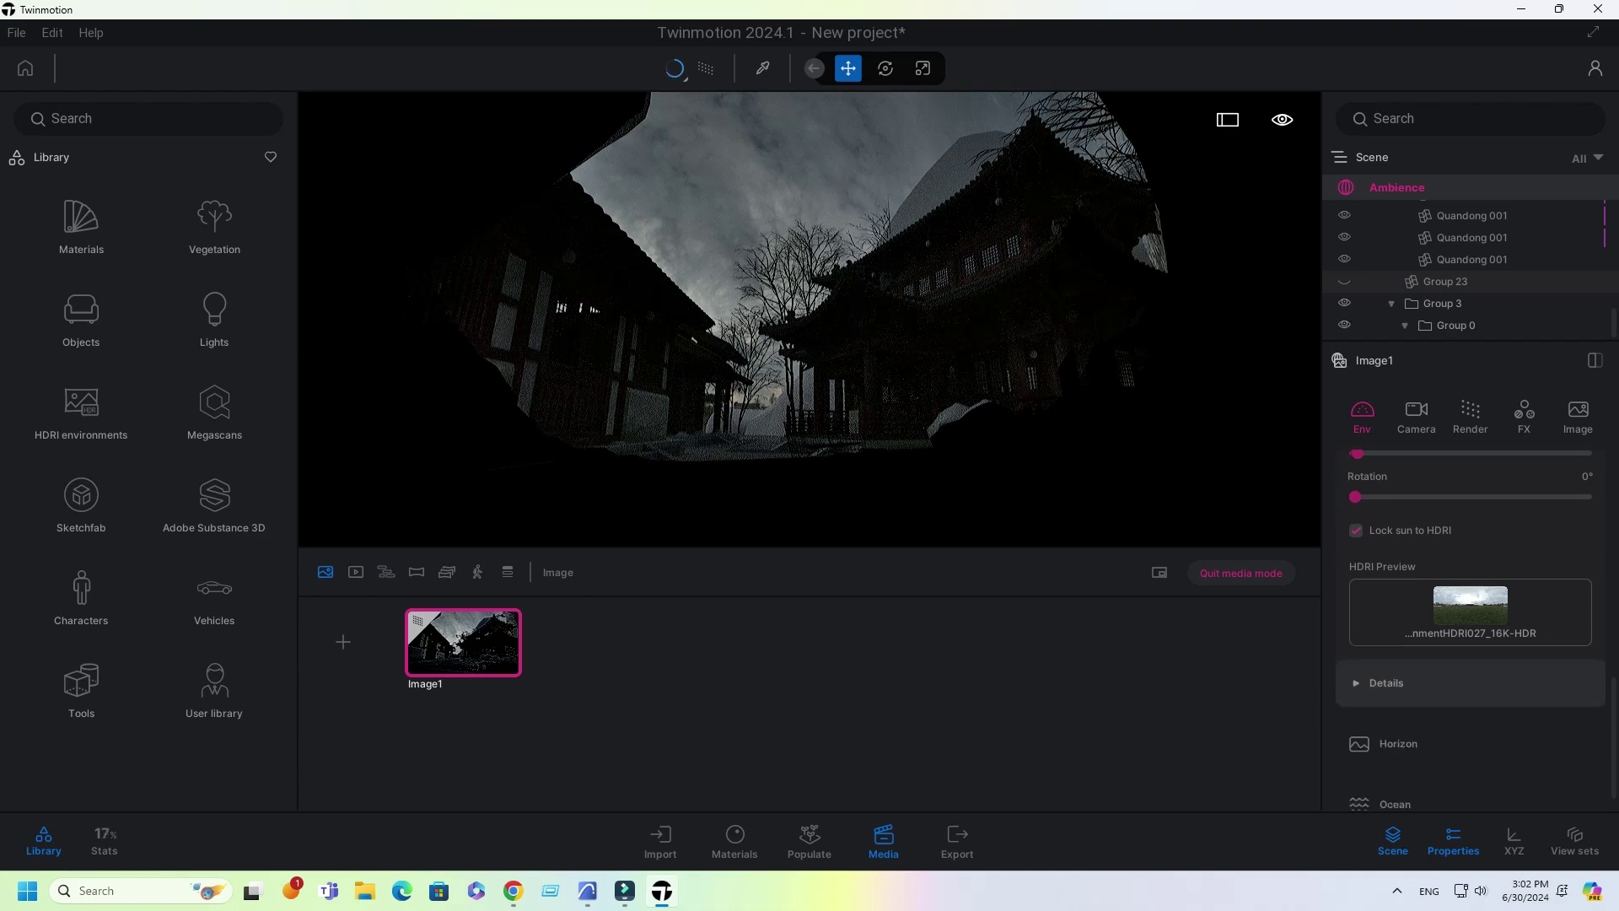
scroll(1472, 628, down, 1)
click(1576, 732)
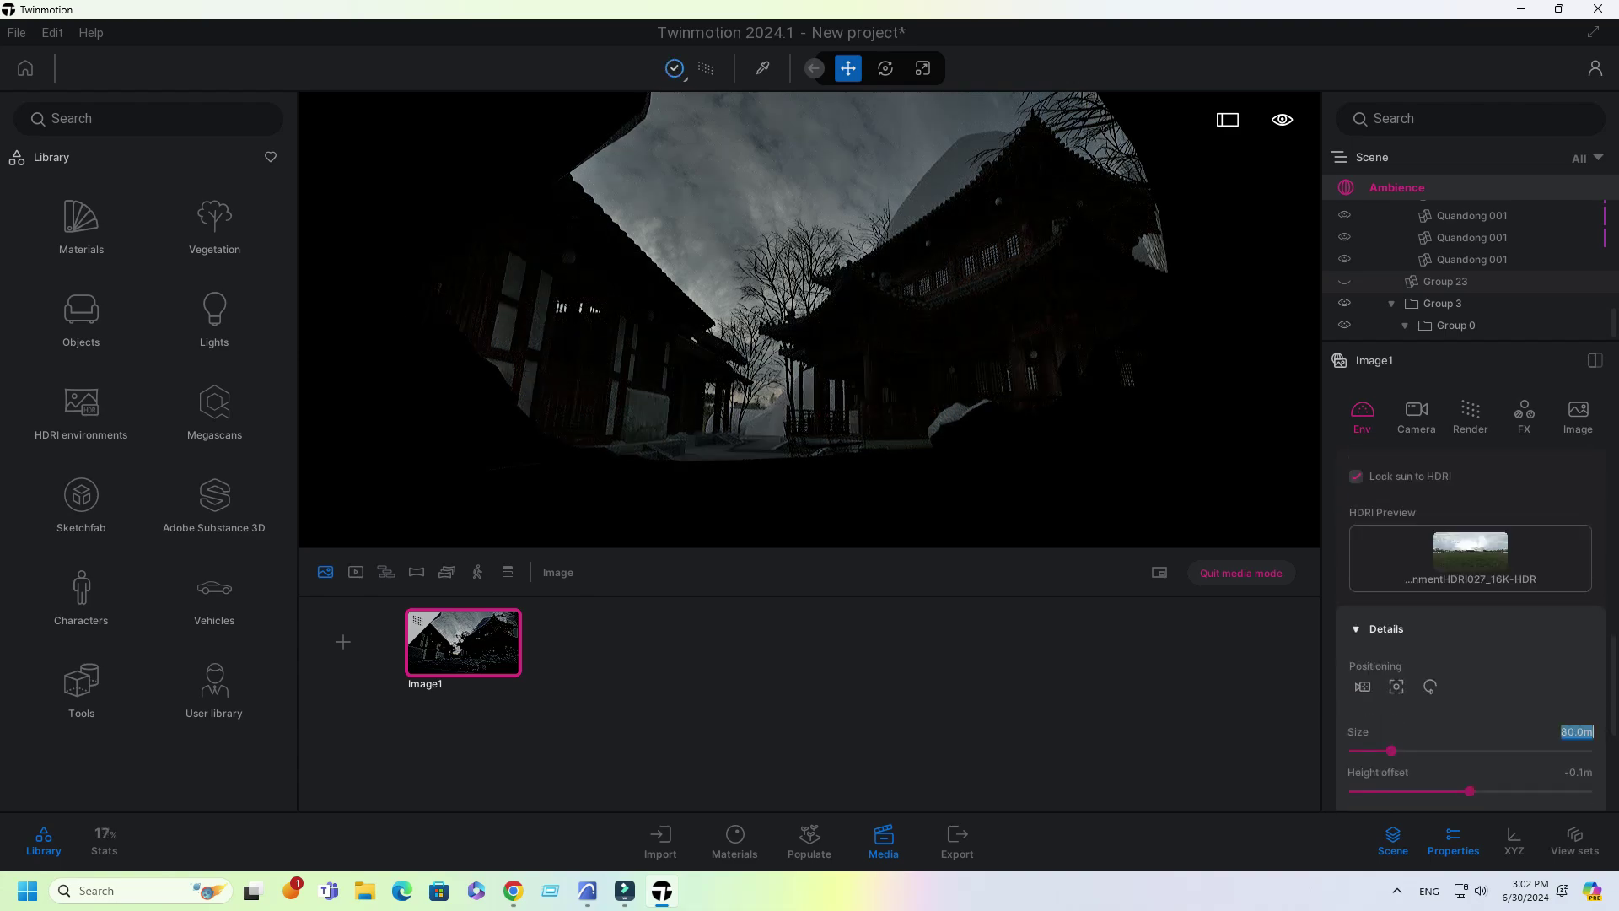
text(500)
key(Return)
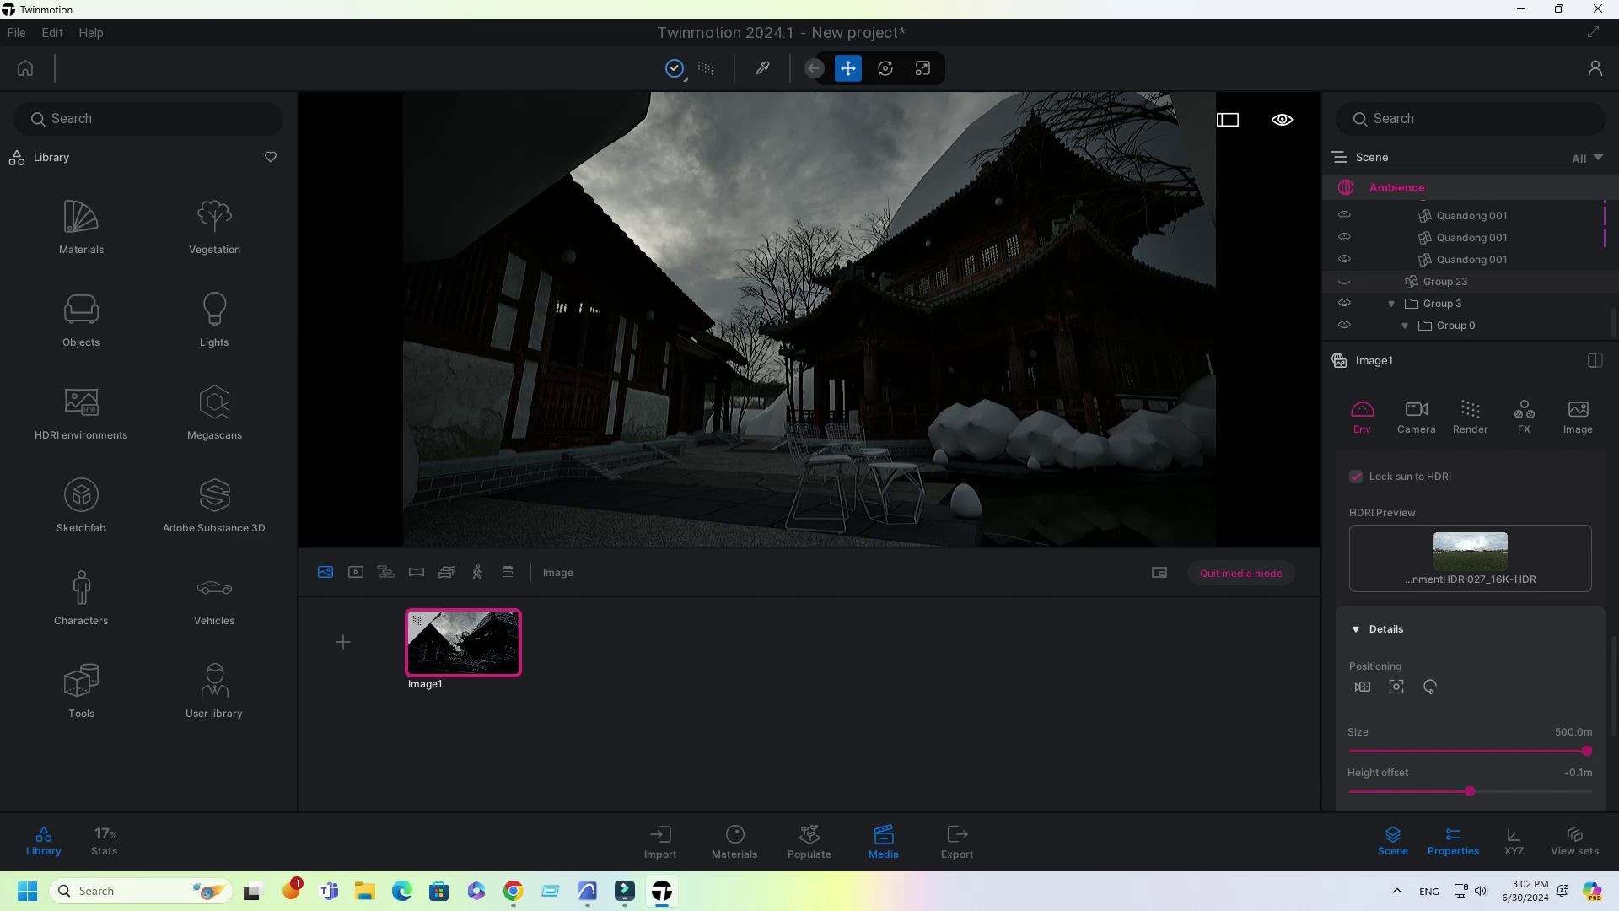
Step: Set the backdrop HDRI's intensity to 100 and its rotation to 106°
scroll(1470, 628, up, 3)
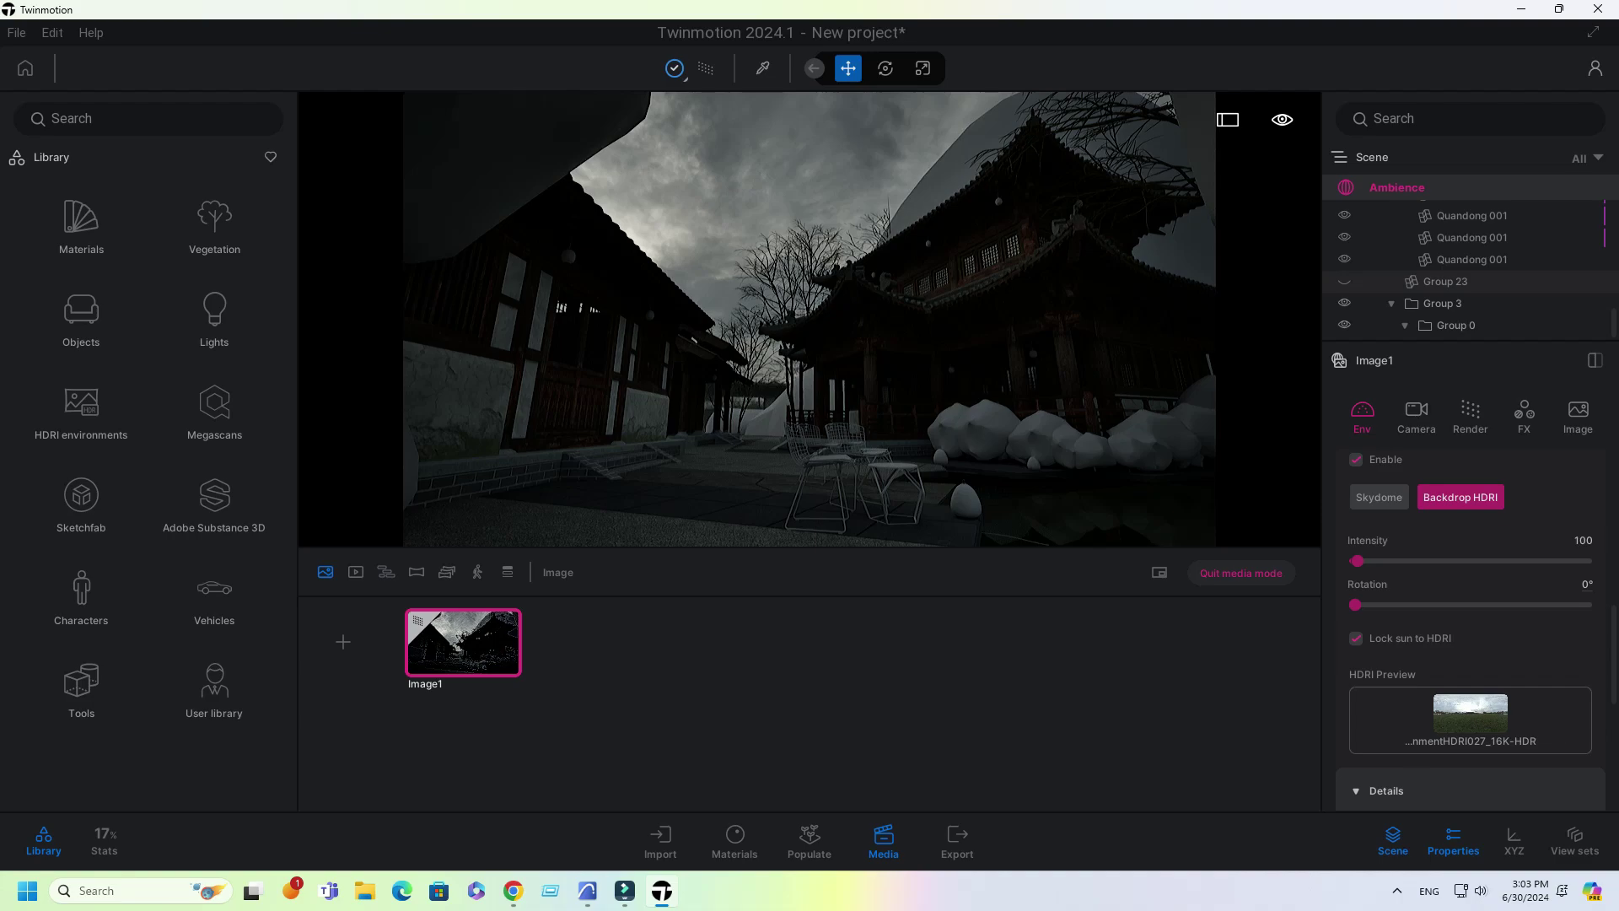
key(Return)
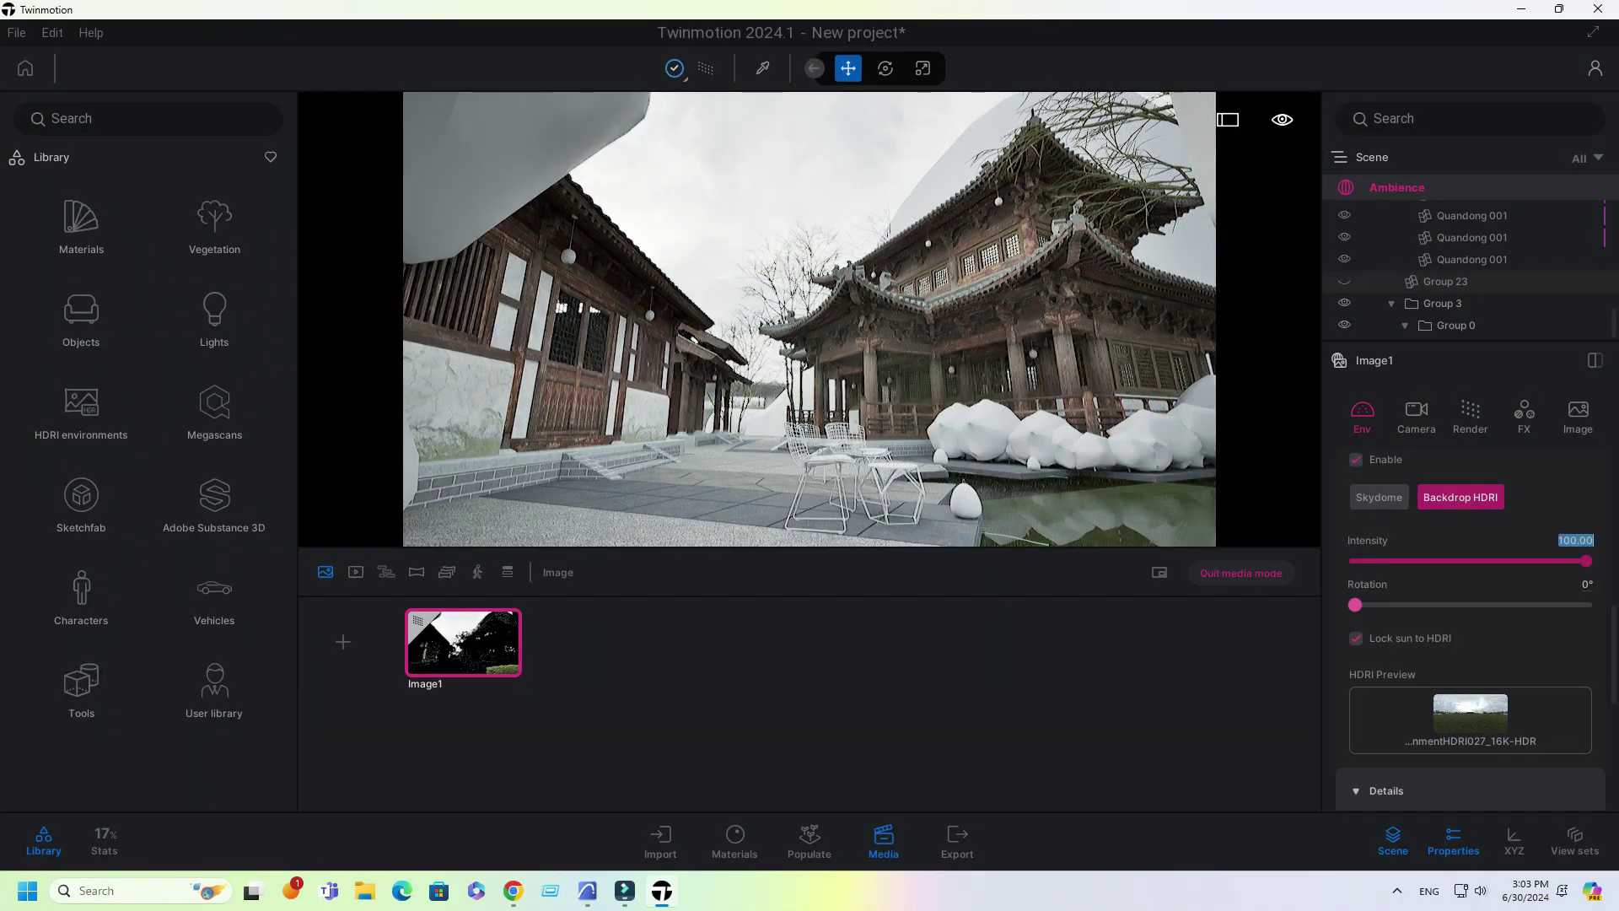
key(Tab)
text(106)
key(Return)
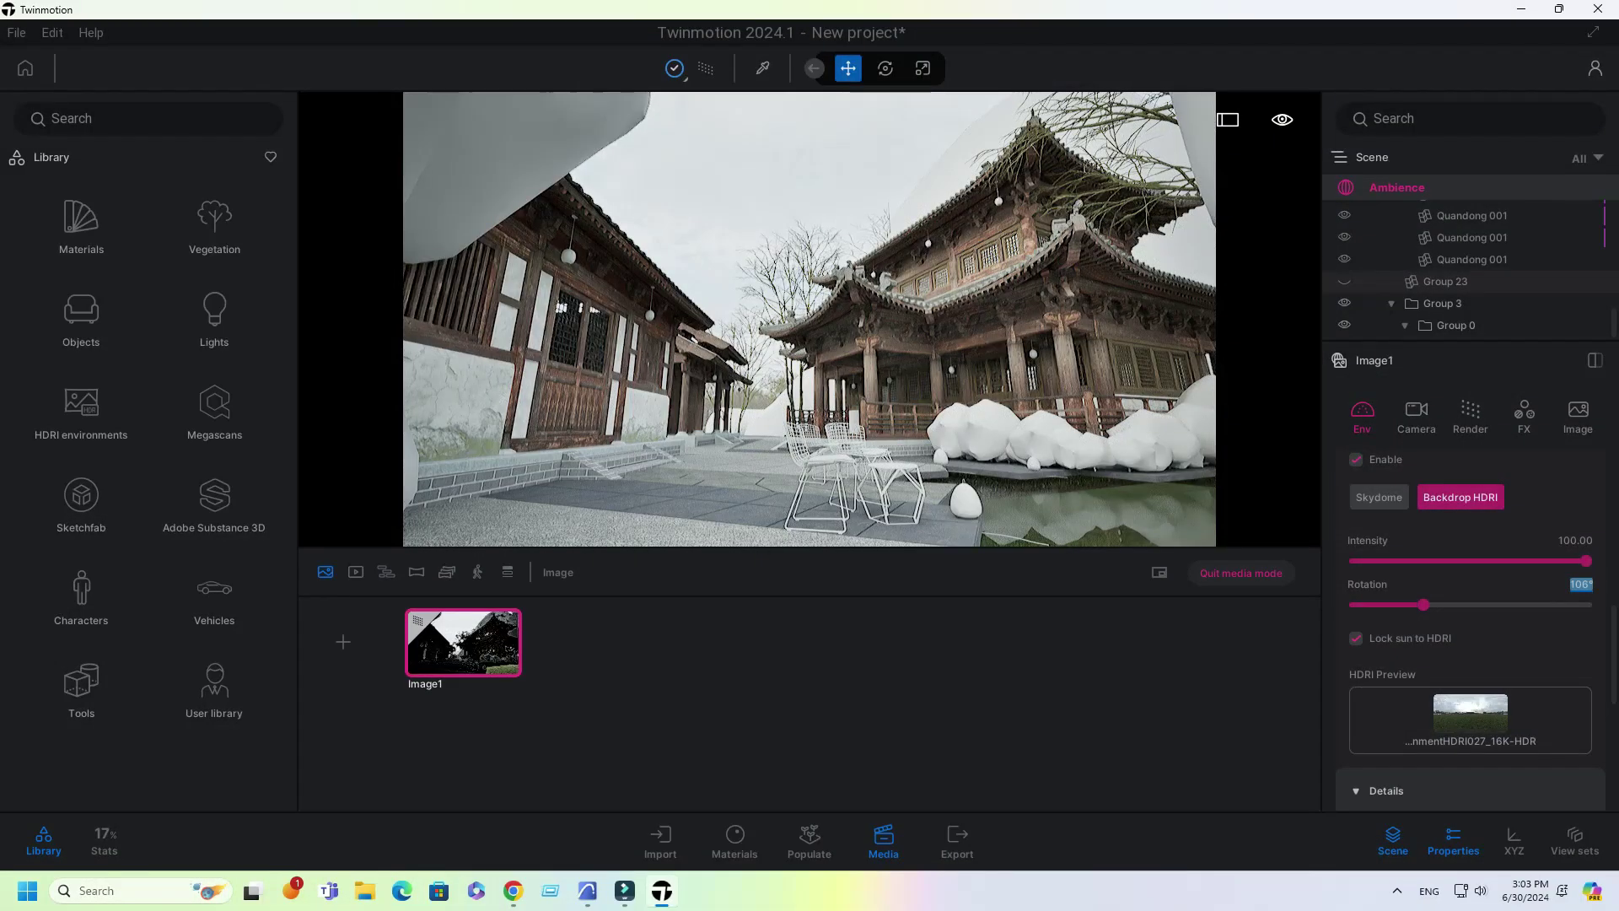
Step: Set Image1's sun intensity to 100 in the natural lighting settings
scroll(1472, 632, up, 6)
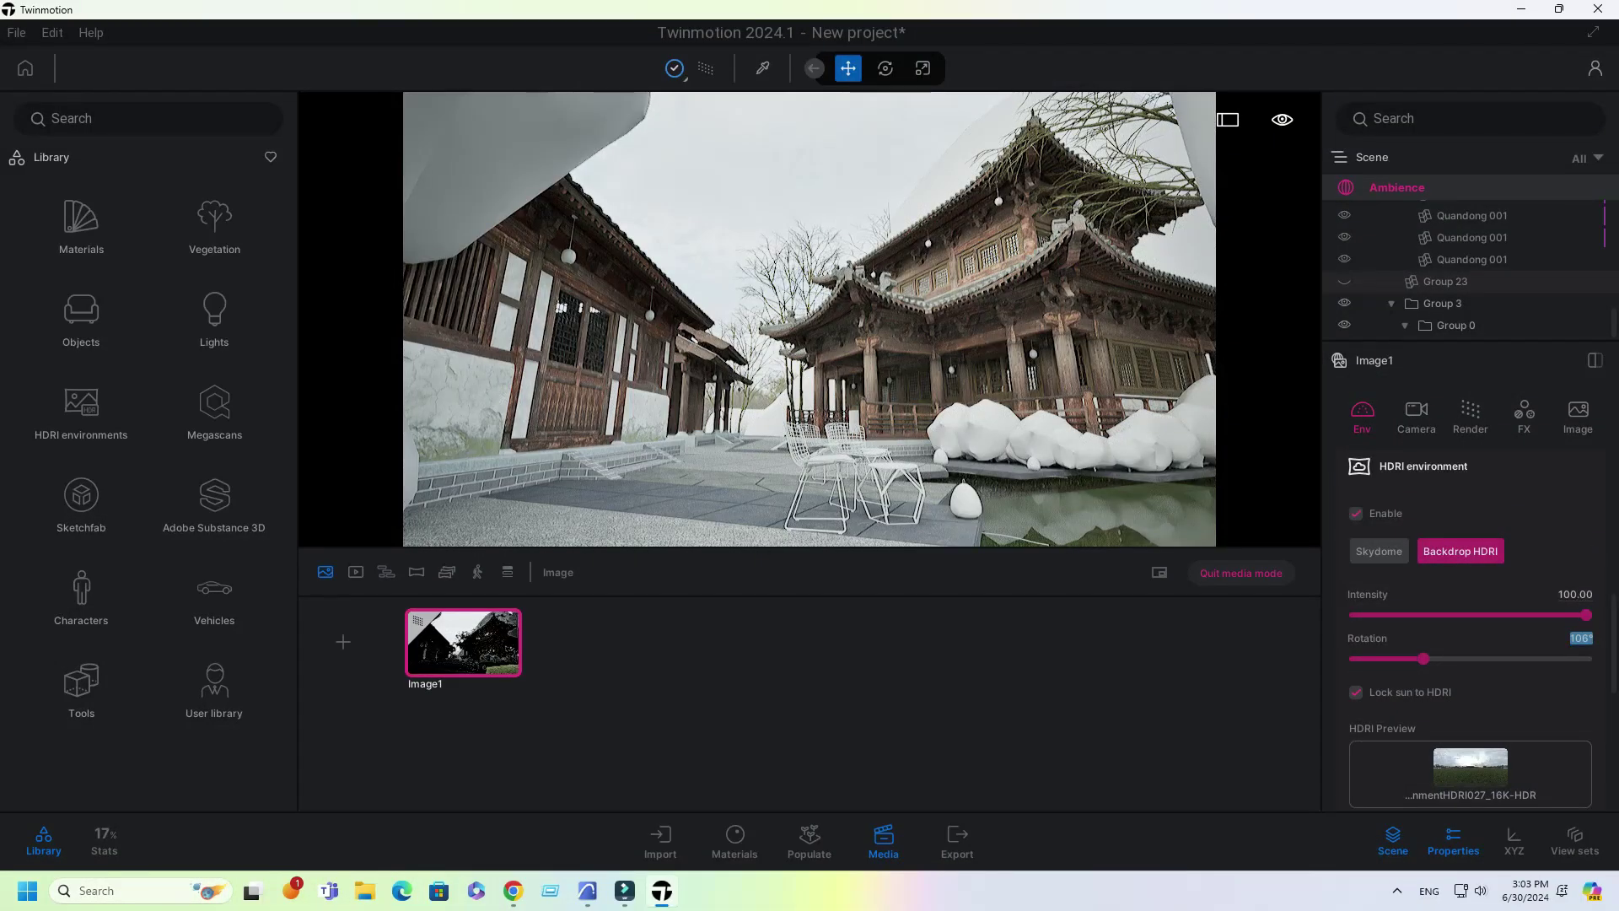
scroll(1471, 632, up, 5)
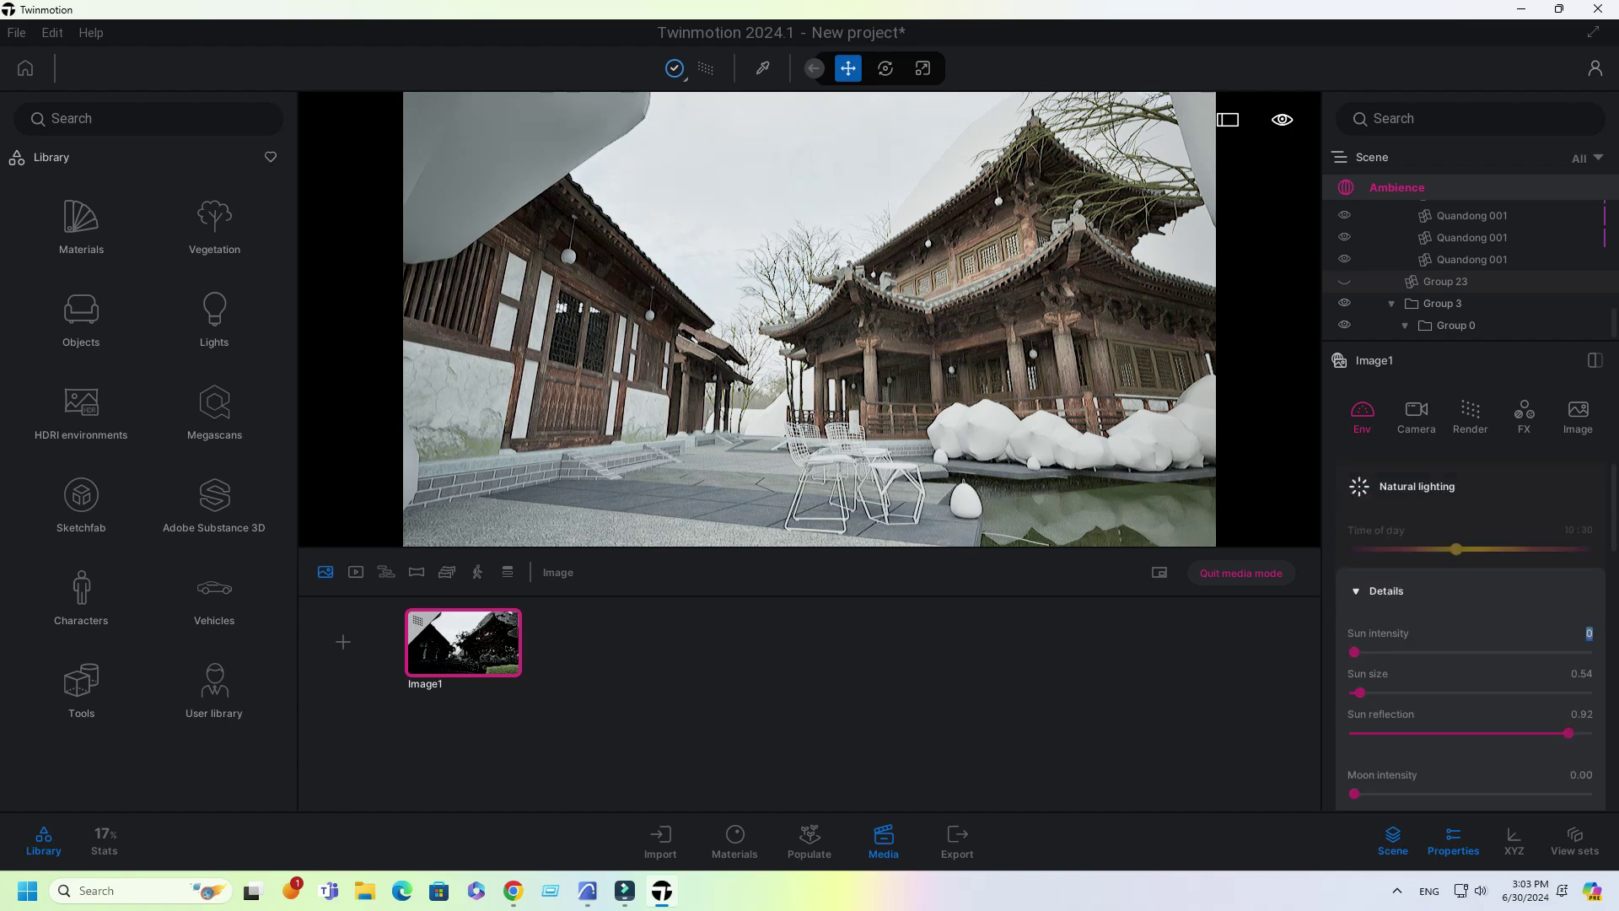
text(0)
key(Return)
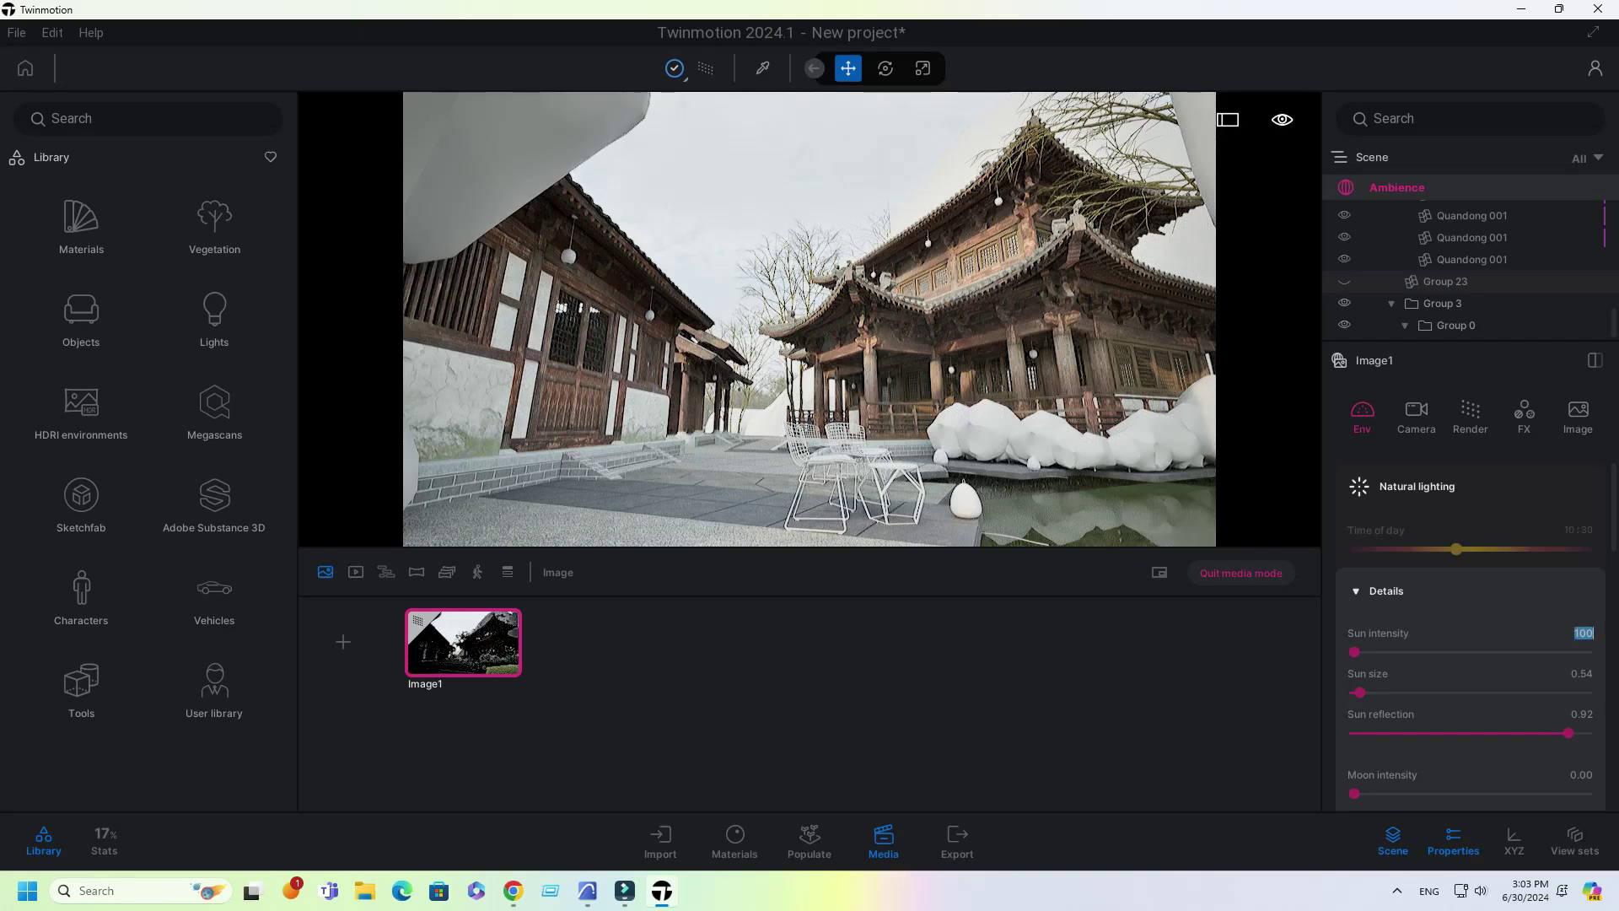
Step: Raise Image1's ambient light to 5.00 in the natural lighting details
scroll(1470, 628, down, 3)
scroll(1470, 717, down, 1)
drag(1401, 733, 1589, 733)
scroll(1568, 717, down, 4)
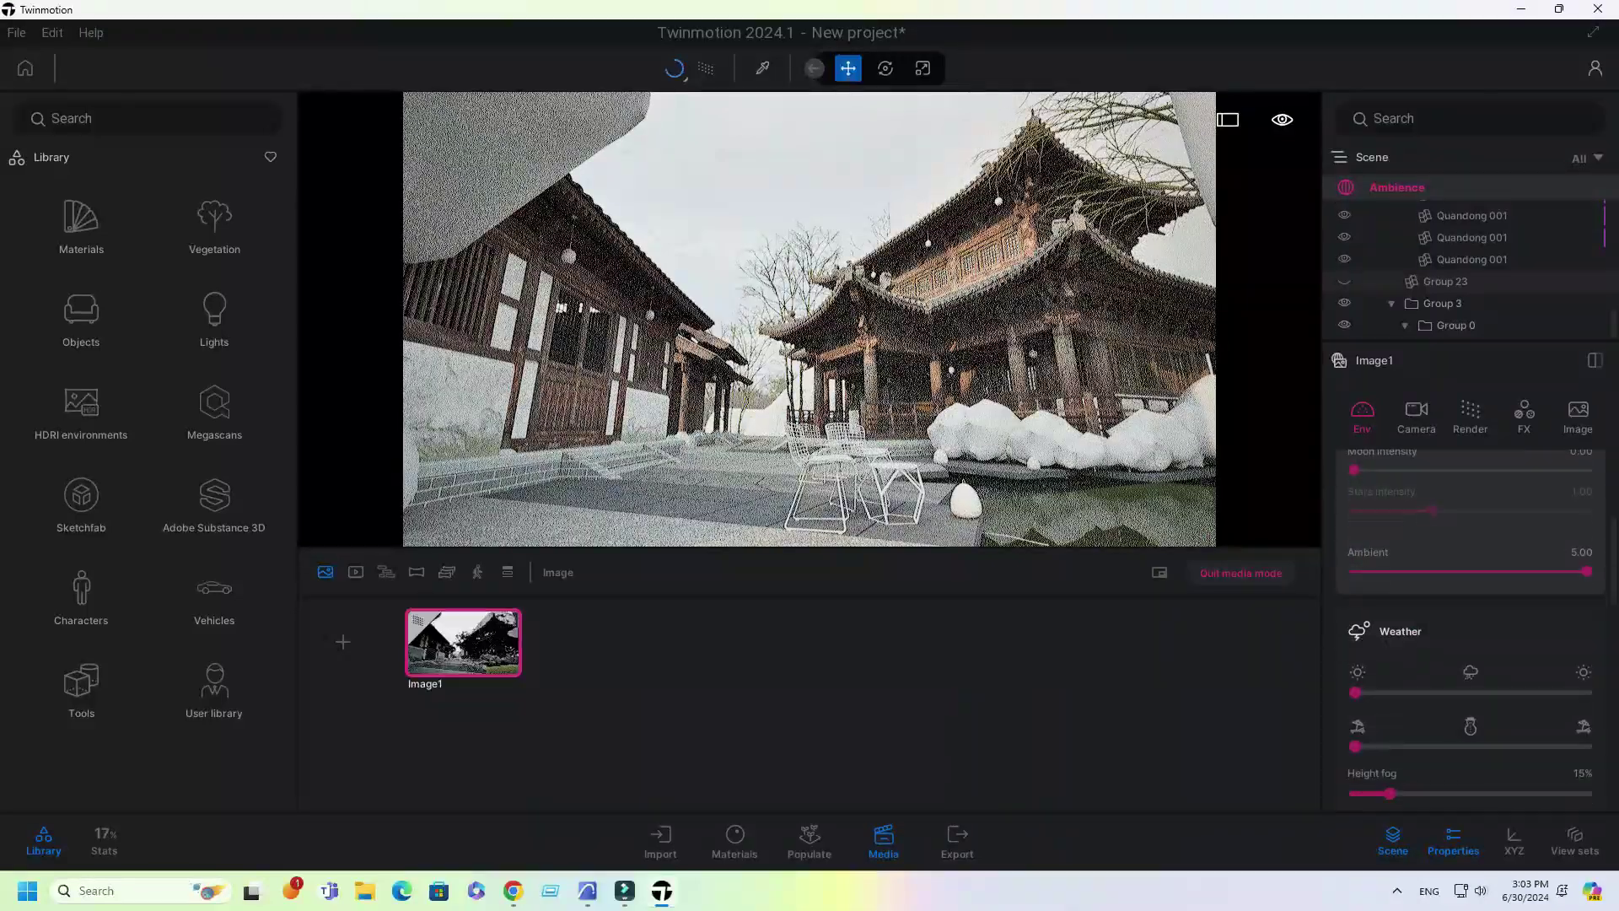
scroll(1470, 628, down, 3)
scroll(1470, 629, down, 6)
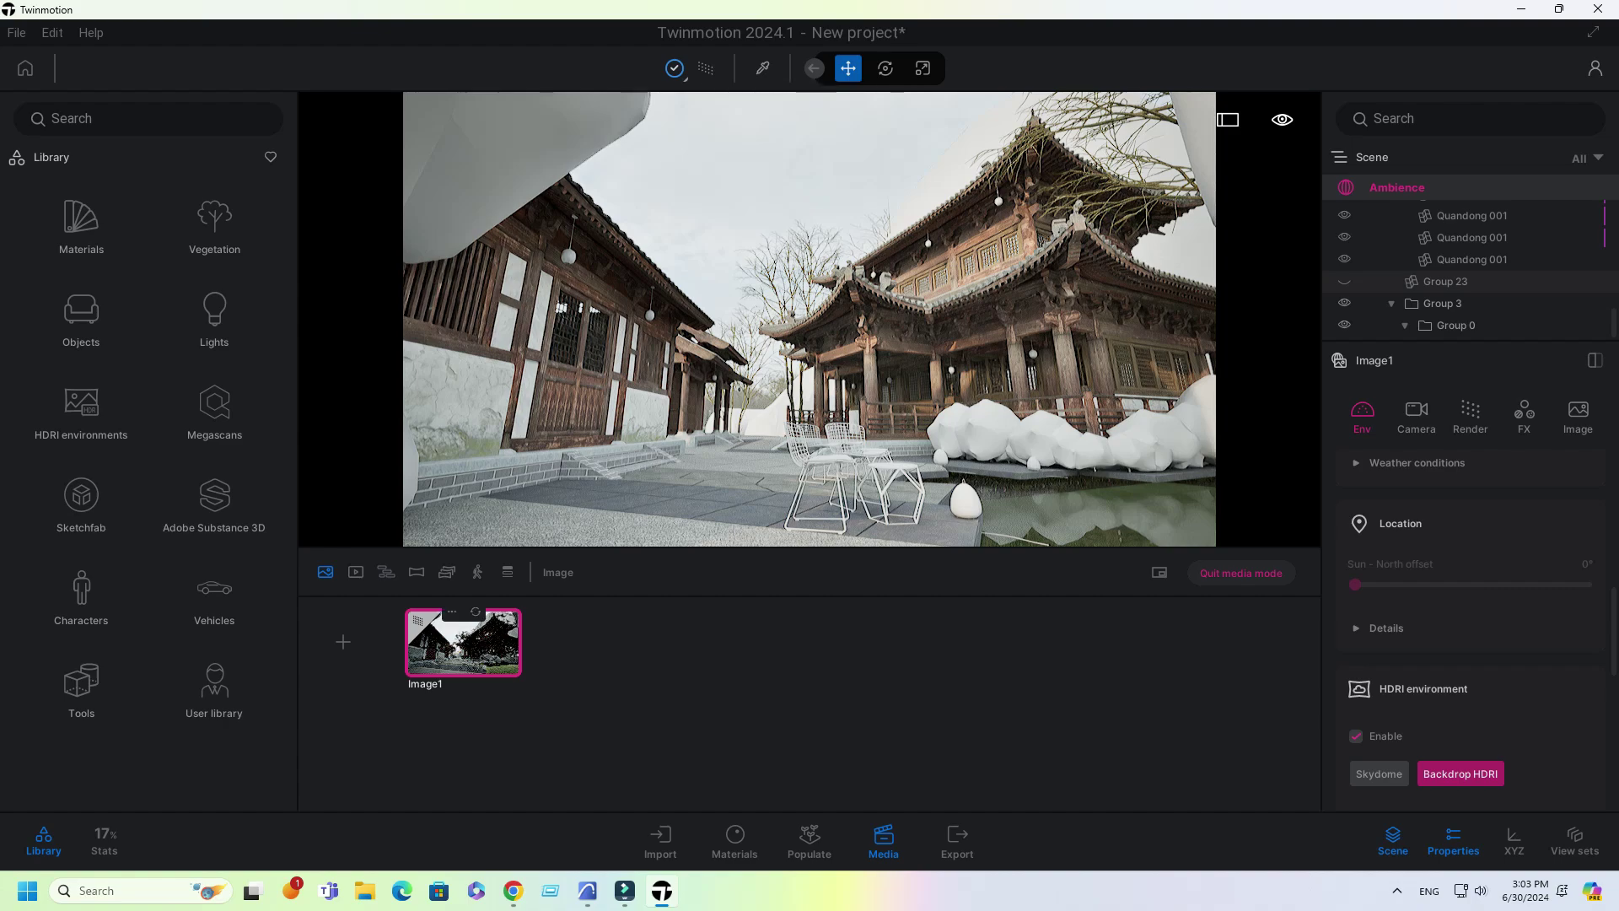
scroll(1470, 628, down, 1)
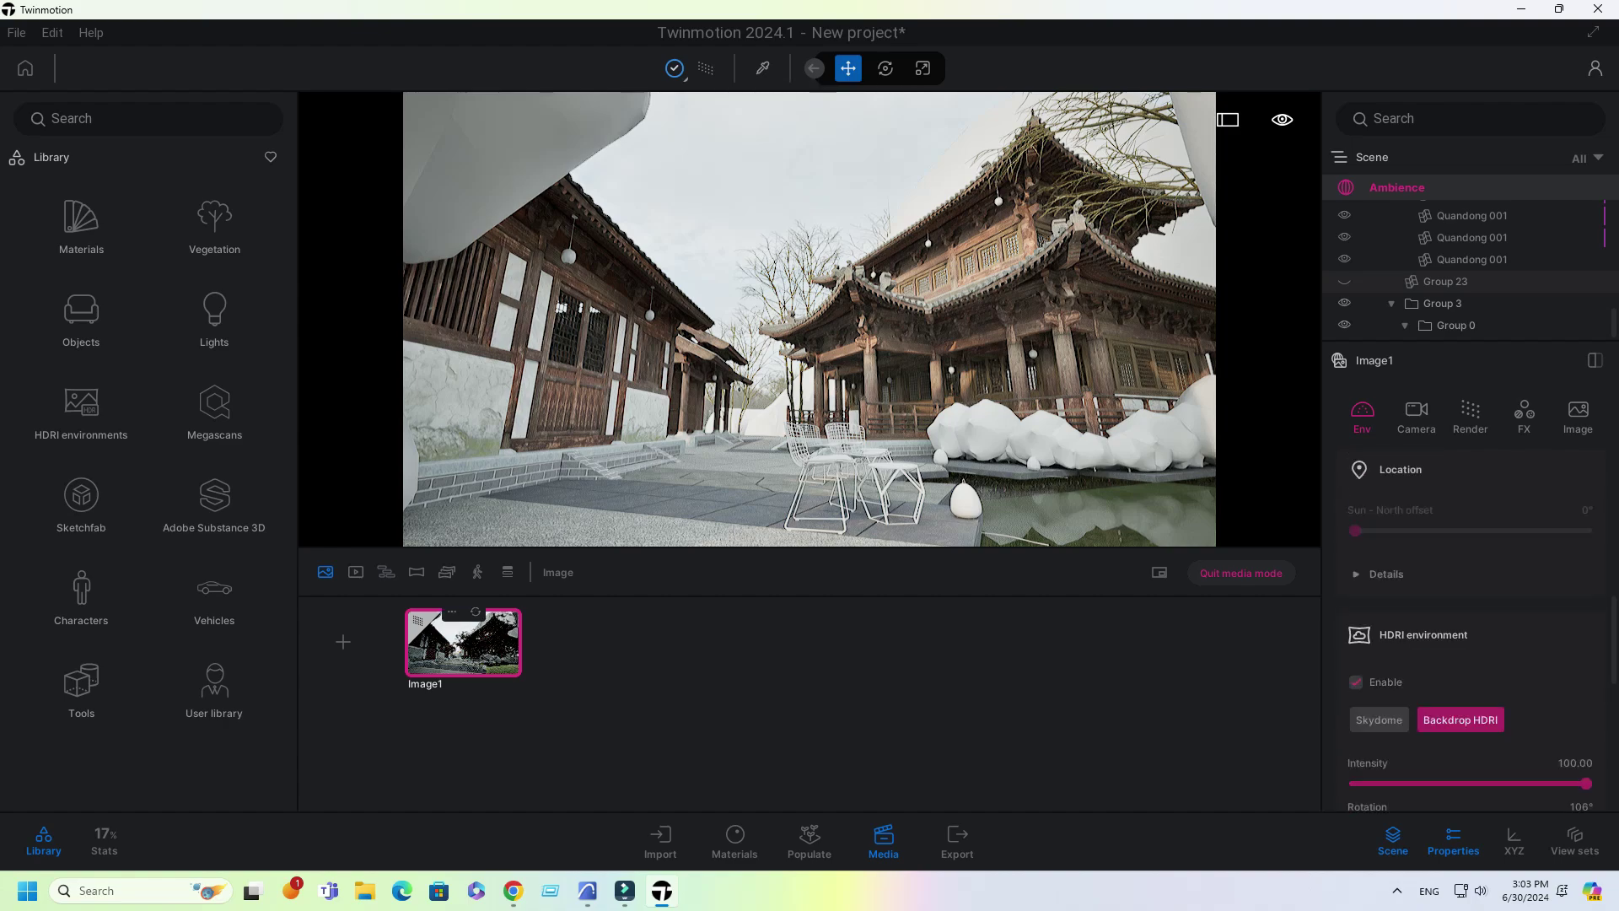
Step: Create a second image from the current view and switch its renderer to Real time
click(343, 642)
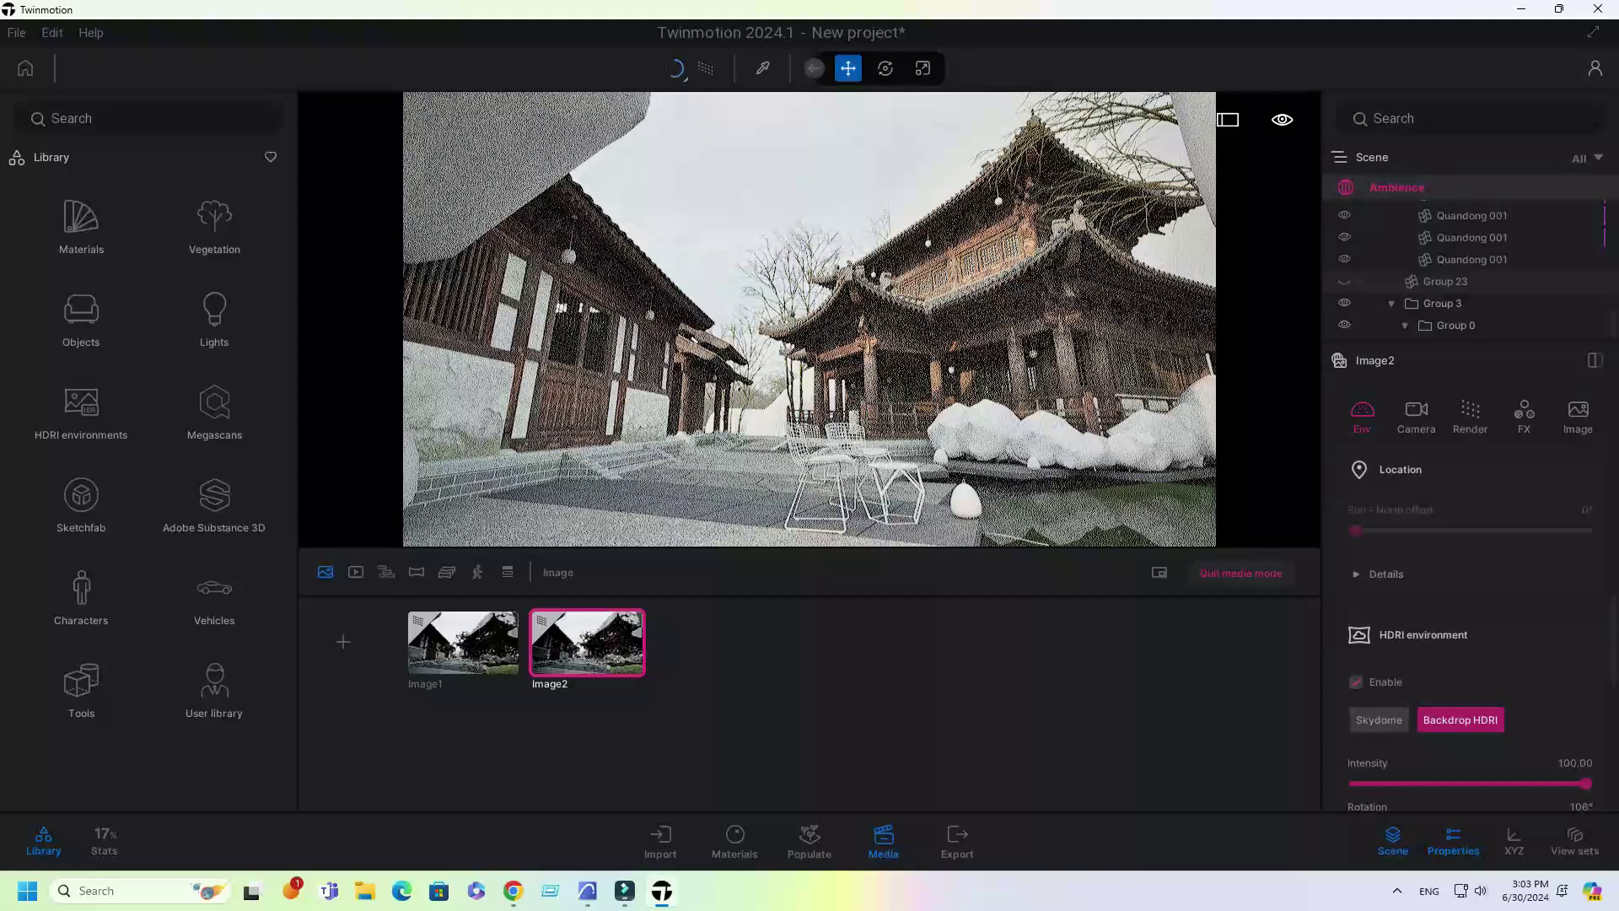
click(1470, 413)
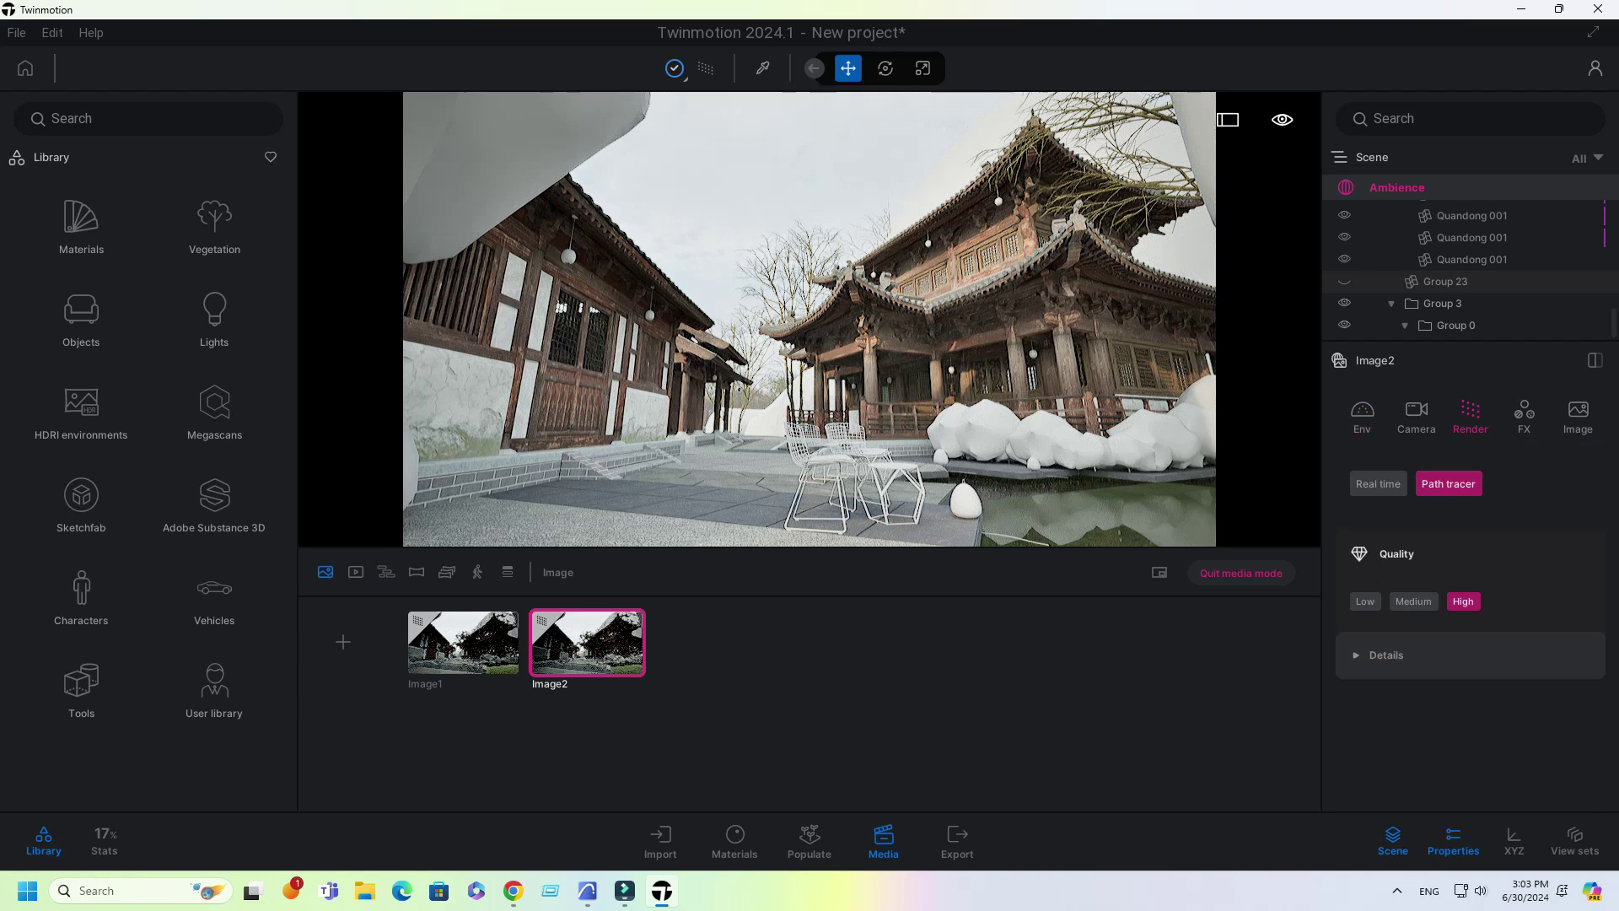
click(1378, 484)
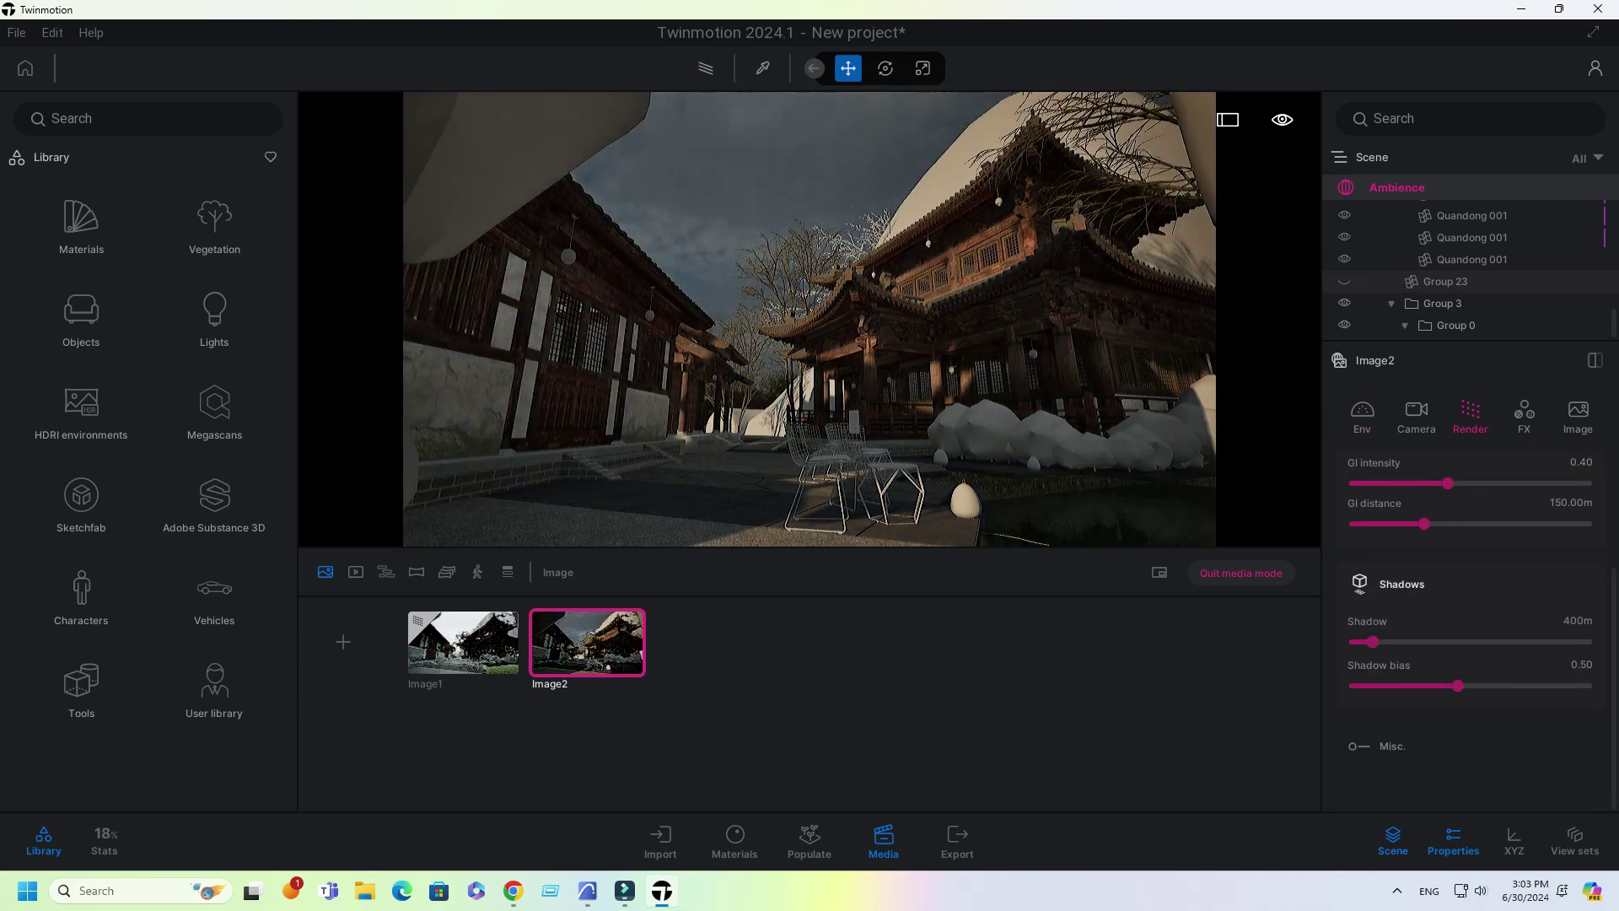
Step: Switch Image2's global illumination to Lumen, with scene detail at its maximum and view distance at 20972 m
scroll(1471, 548, up, 4)
click(1439, 530)
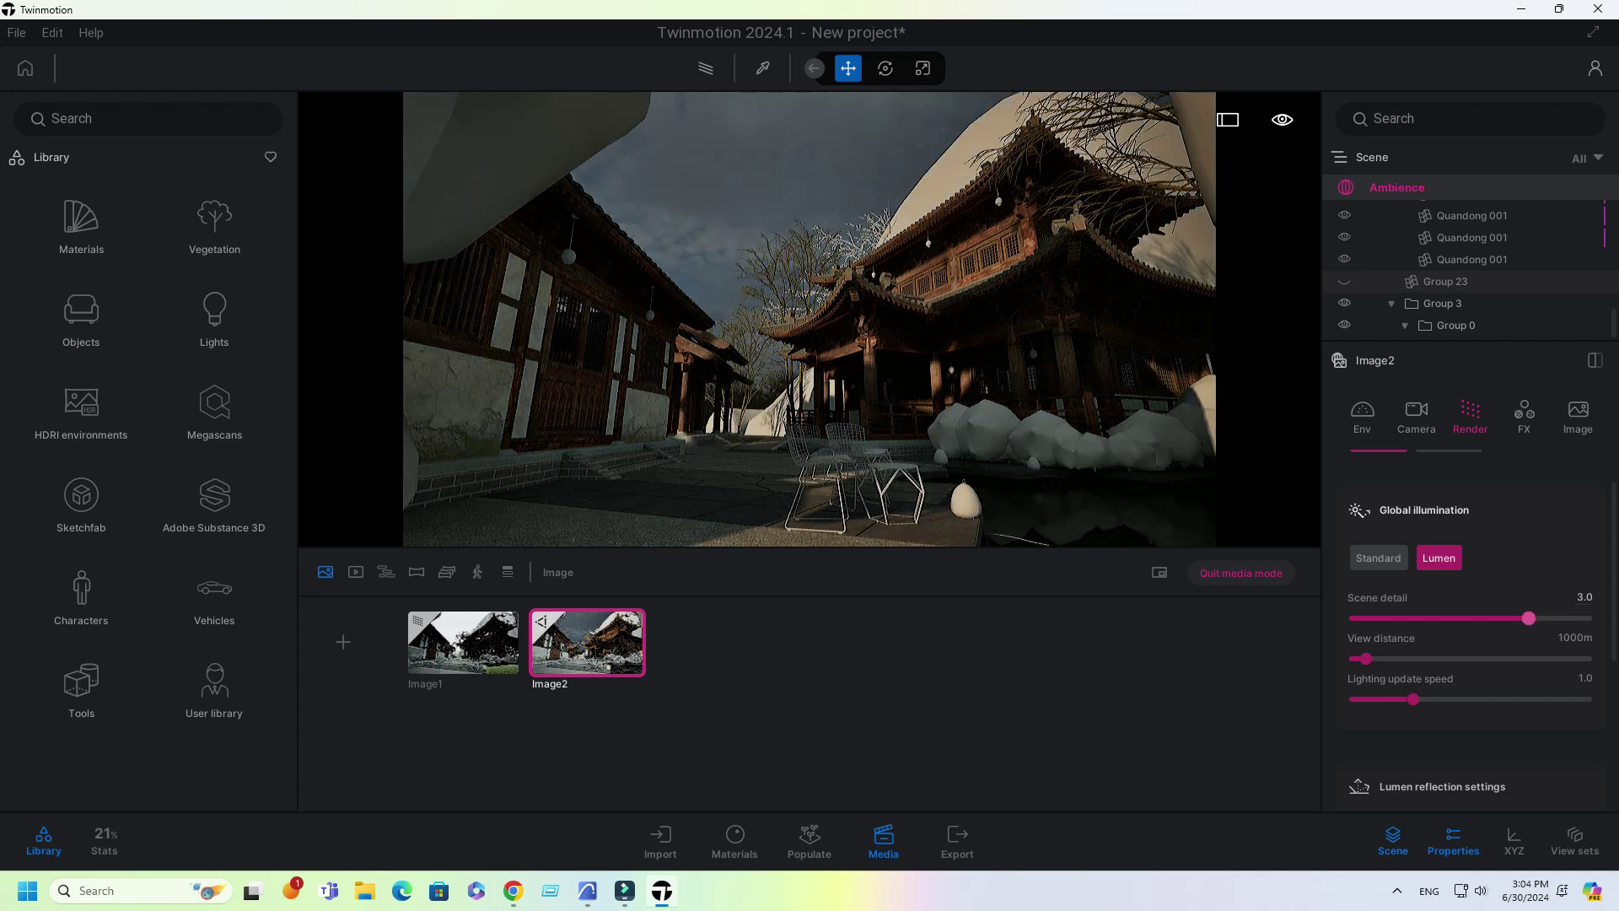
drag(1528, 618, 1585, 618)
drag(1365, 658, 1585, 659)
Step: Set the Lumen reflection quality to 10.0 and the bounce count to 8
scroll(1472, 629, down, 3)
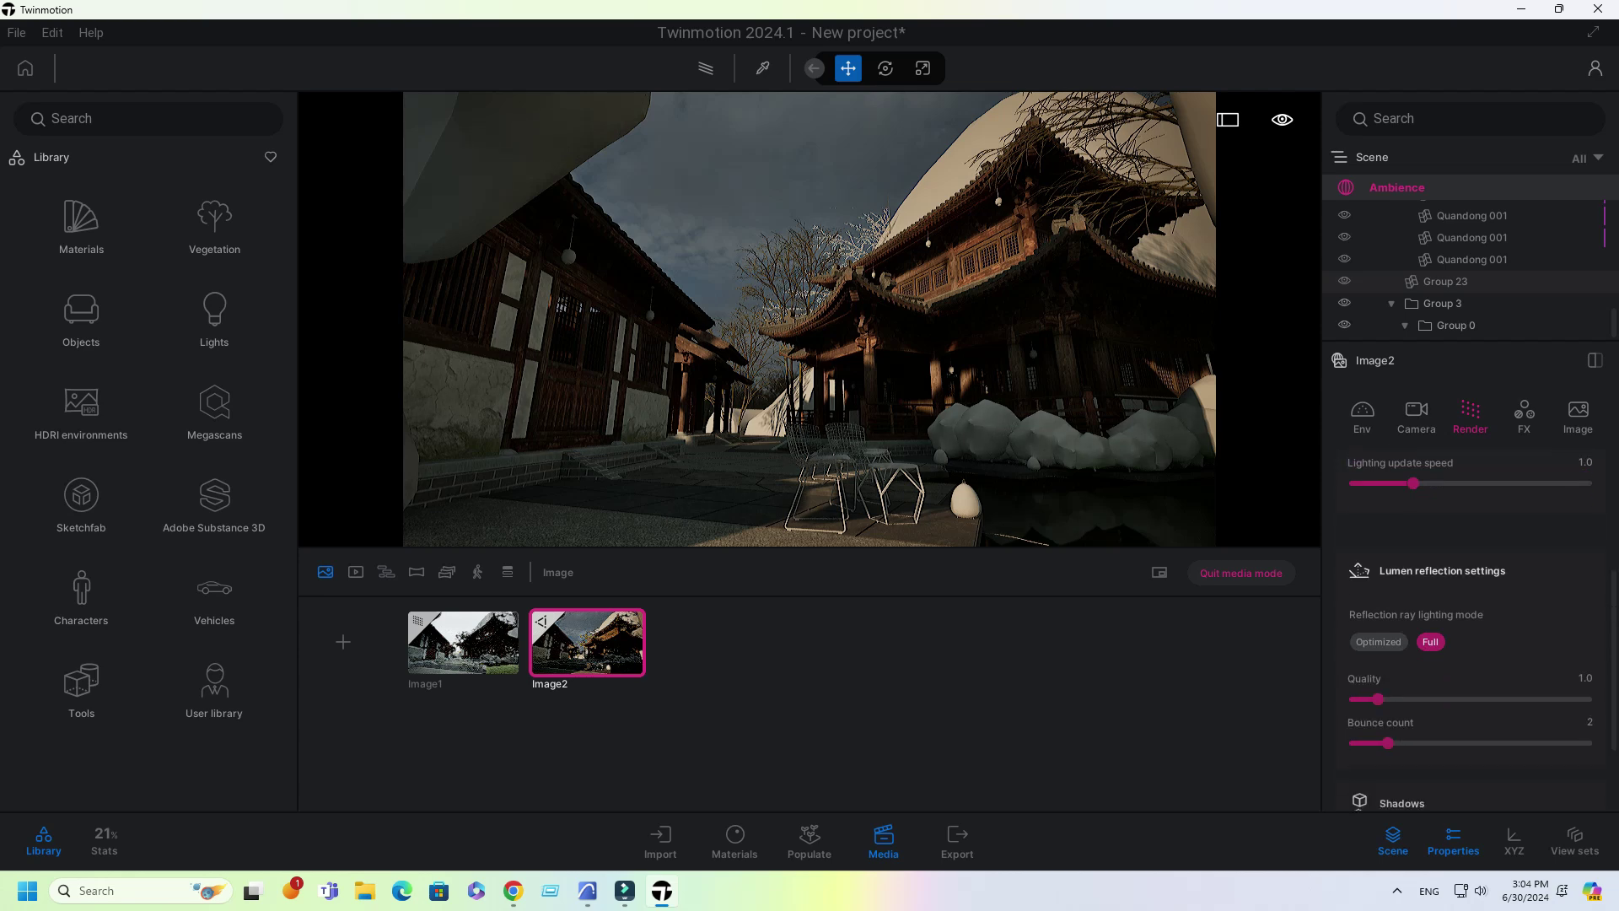
drag(1378, 699, 1586, 699)
drag(1389, 743, 1586, 743)
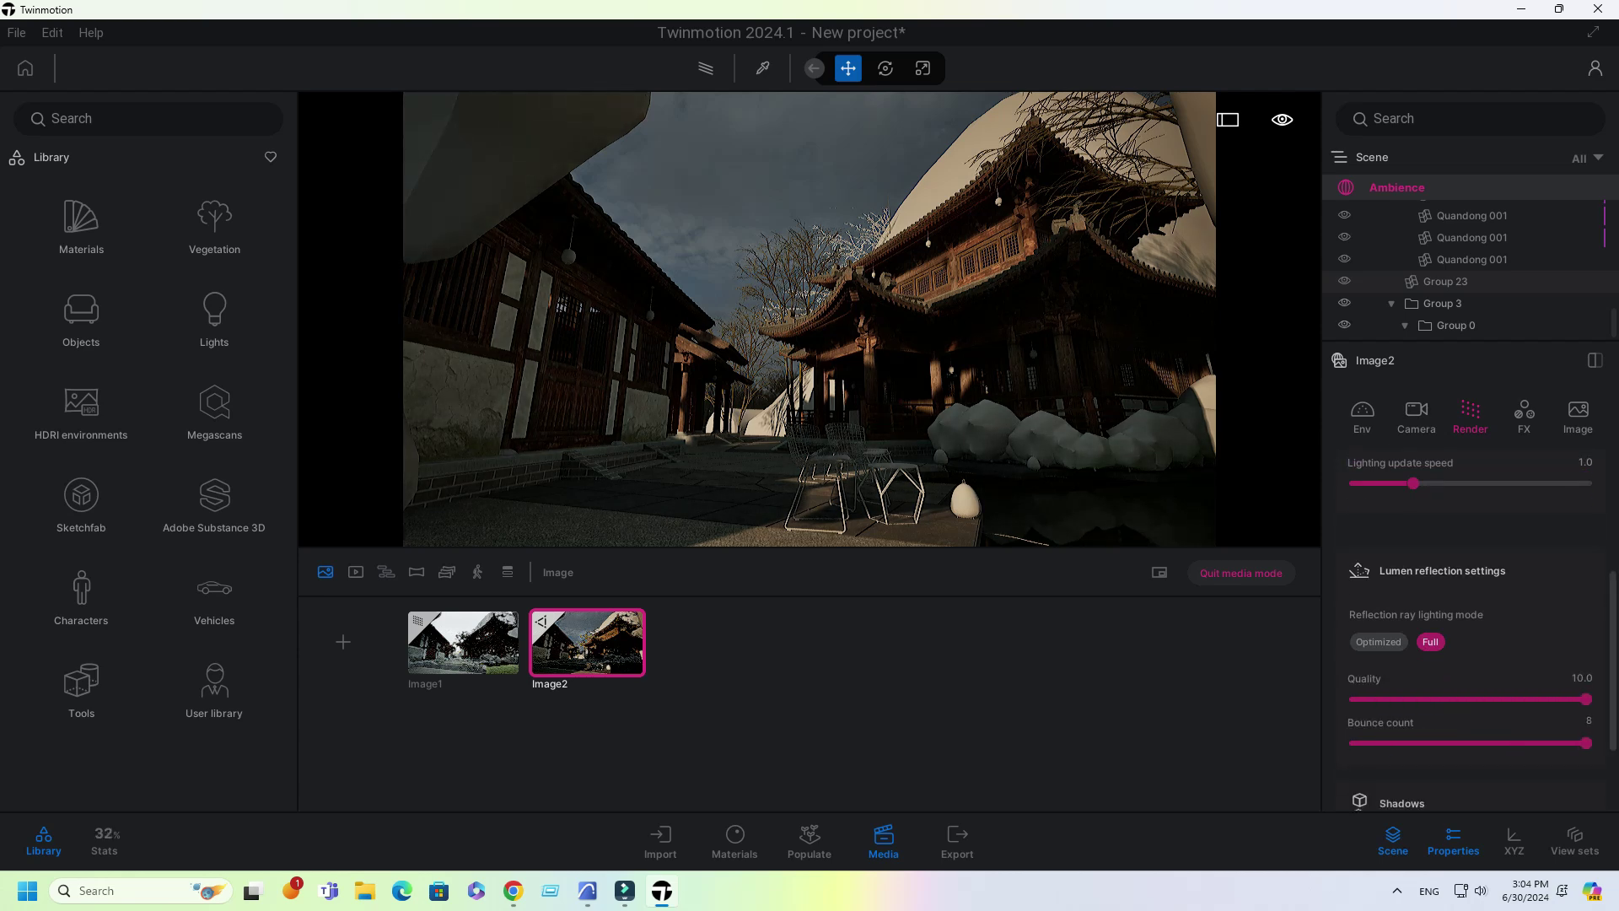
Step: Set Image2's shadow bias to 0.10
scroll(1586, 743, down, 2)
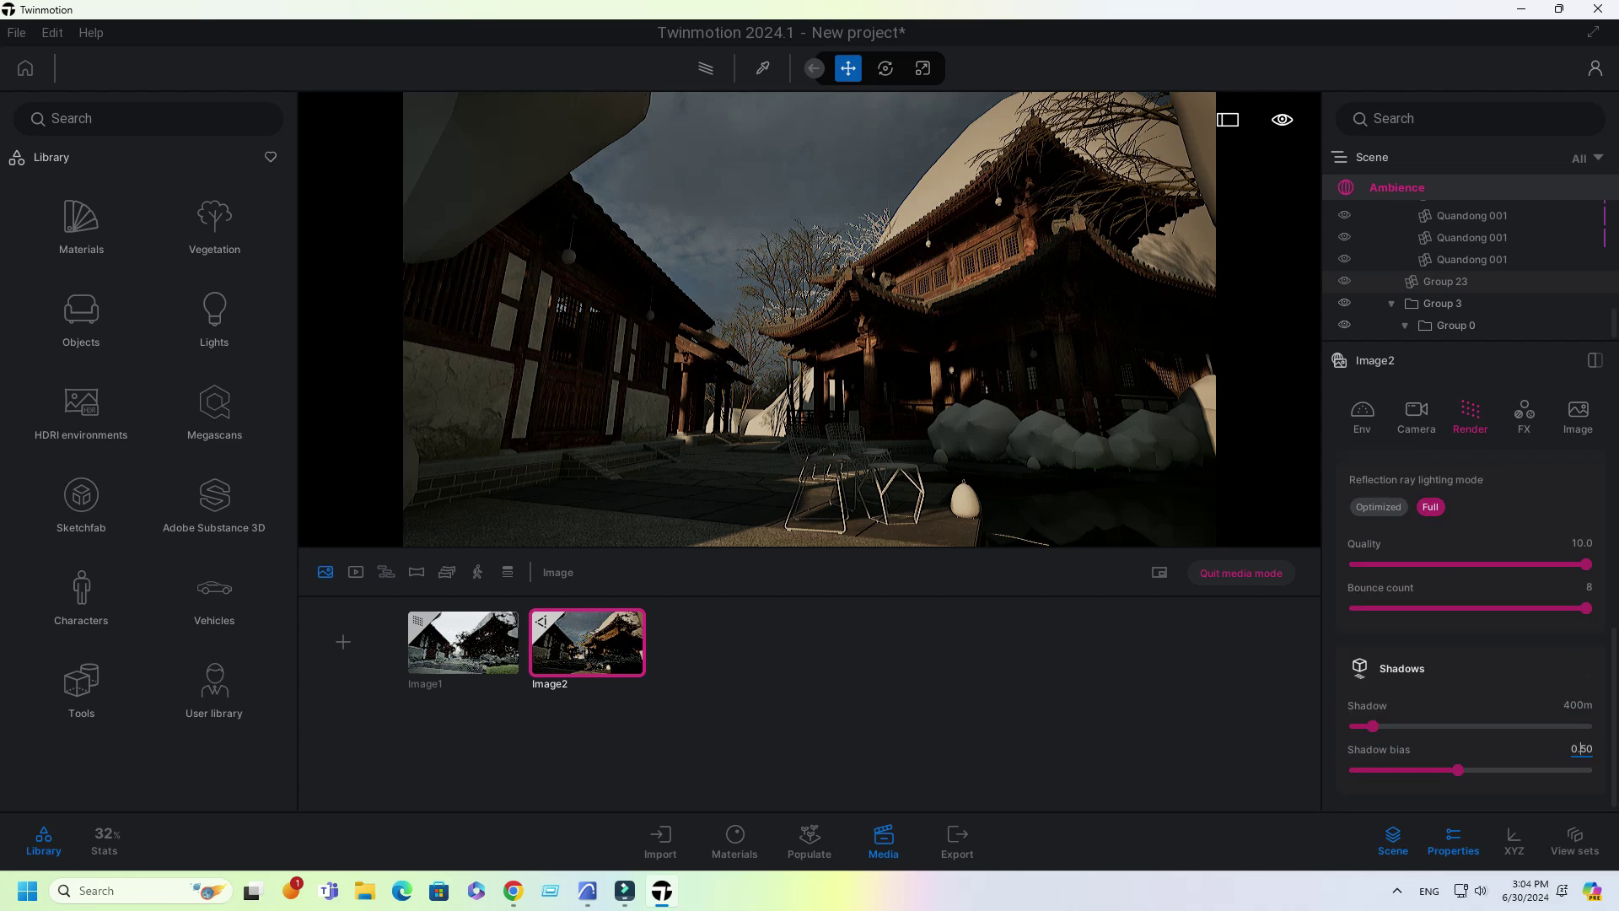
click(1581, 749)
text(0.1)
key(Return)
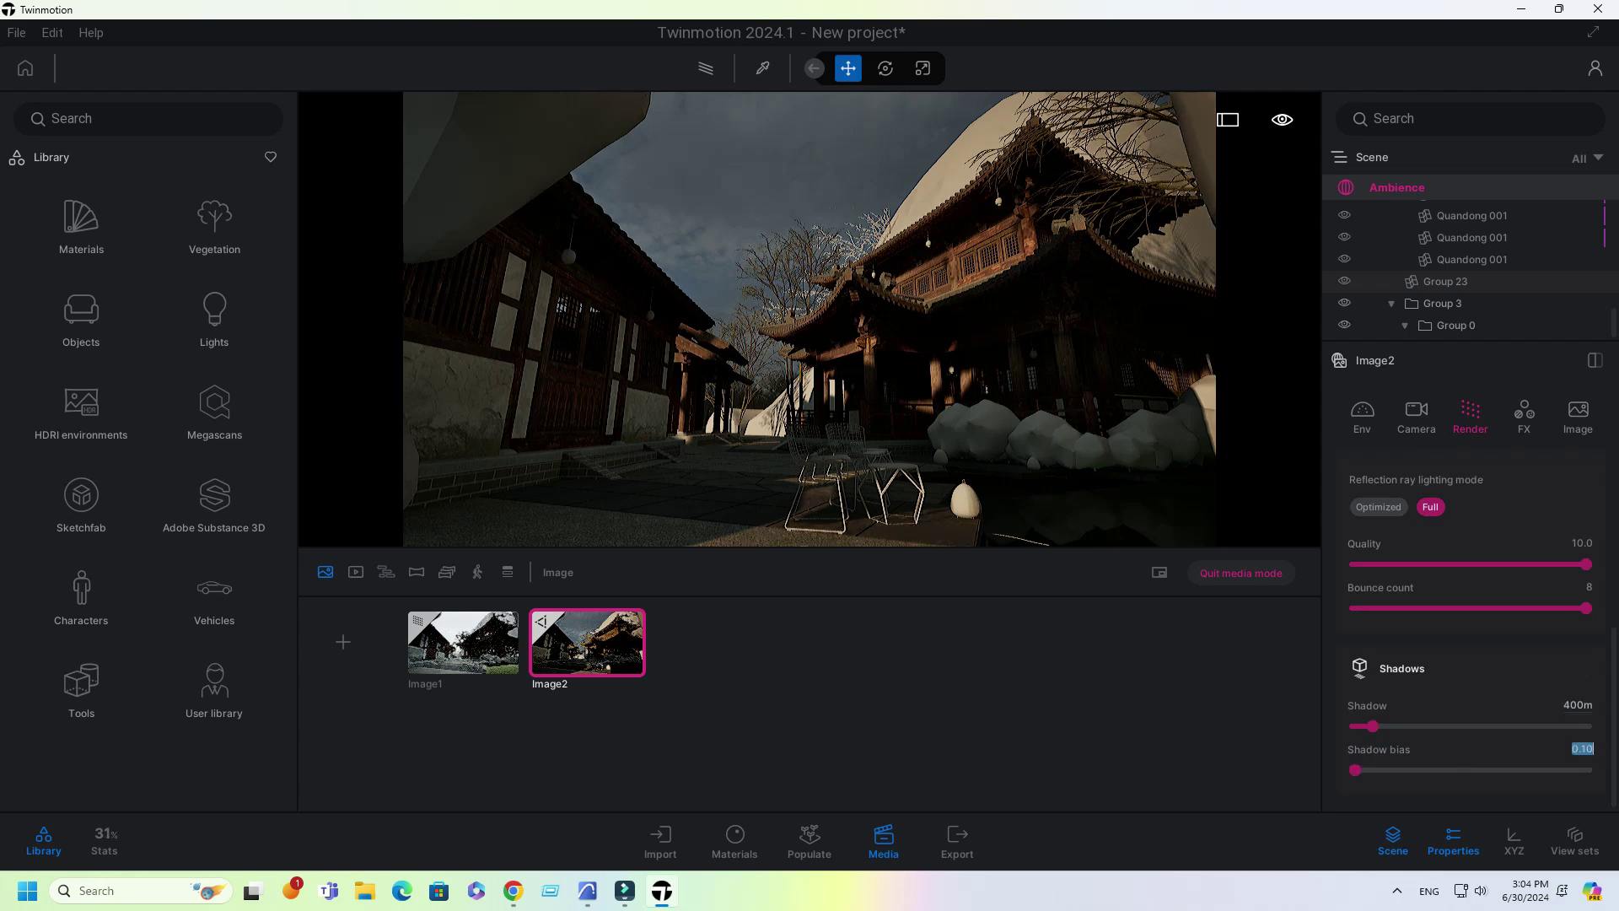
Step: Examine Image2's camera settings, including exposure, the local exposure details and the lens
scroll(1569, 734, up, 3)
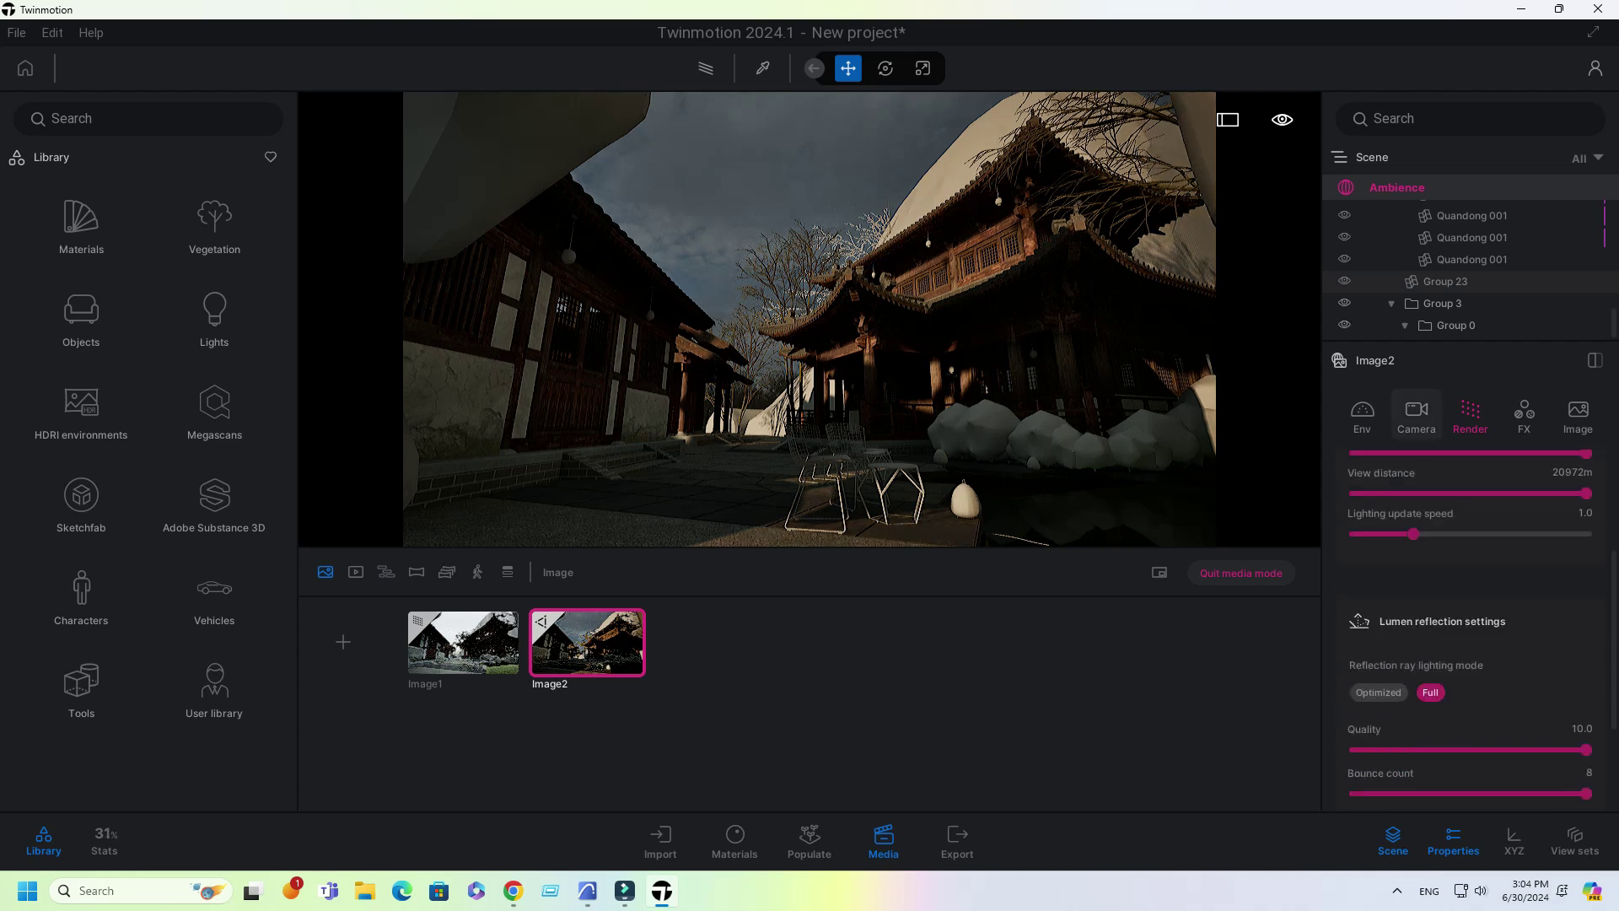
click(1417, 415)
scroll(1425, 590, up, 5)
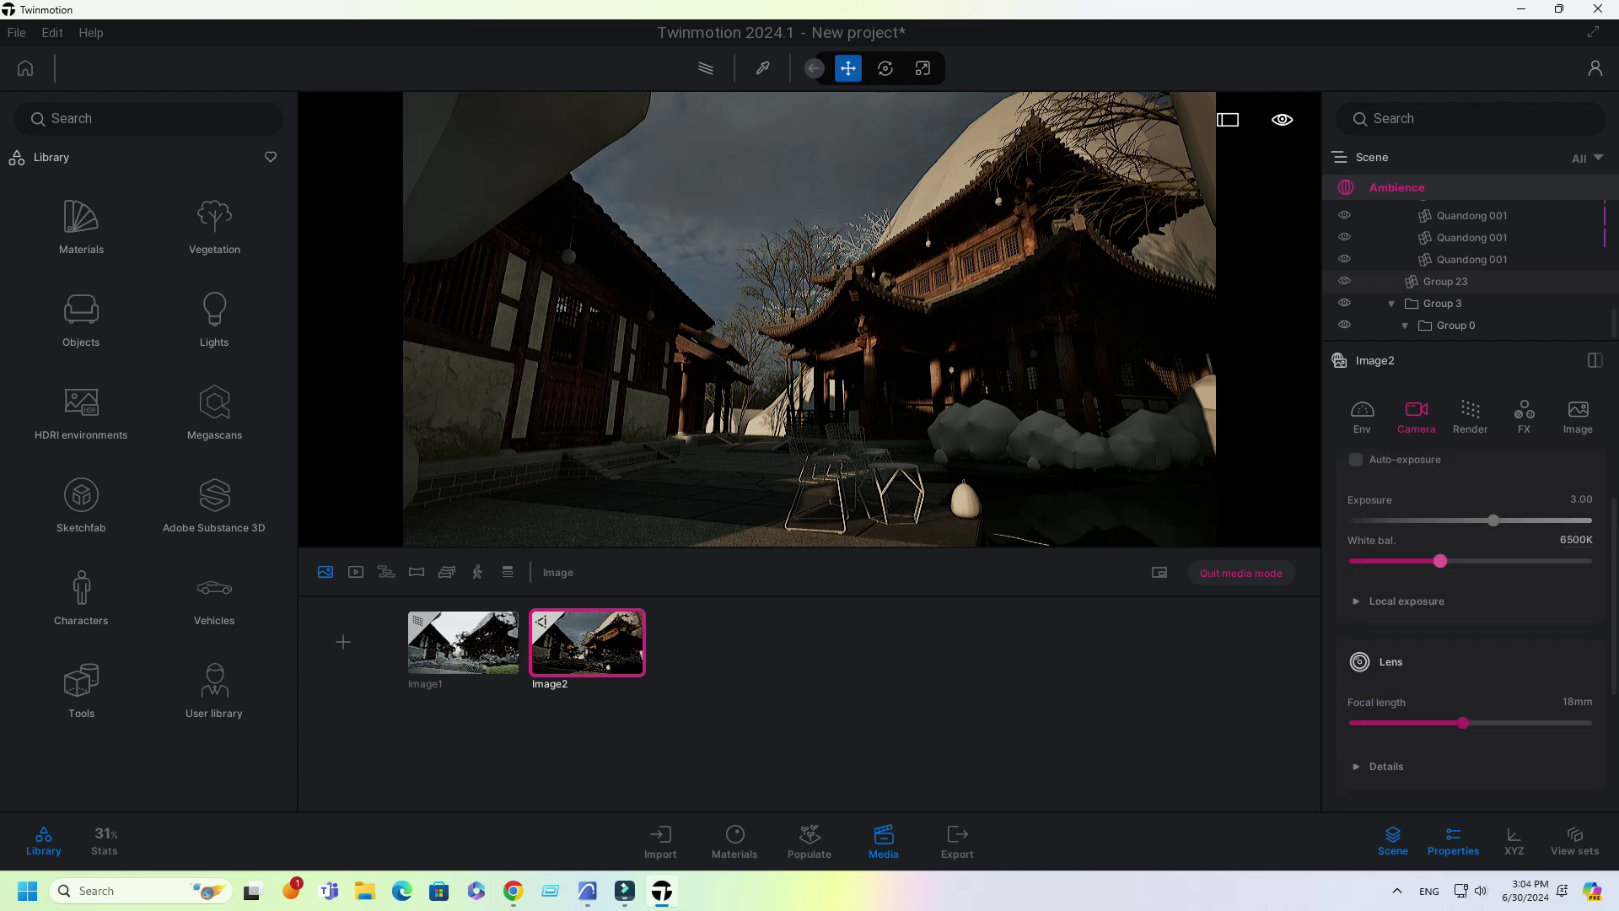
click(1406, 602)
scroll(1406, 603, up, 2)
scroll(1472, 633, down, 4)
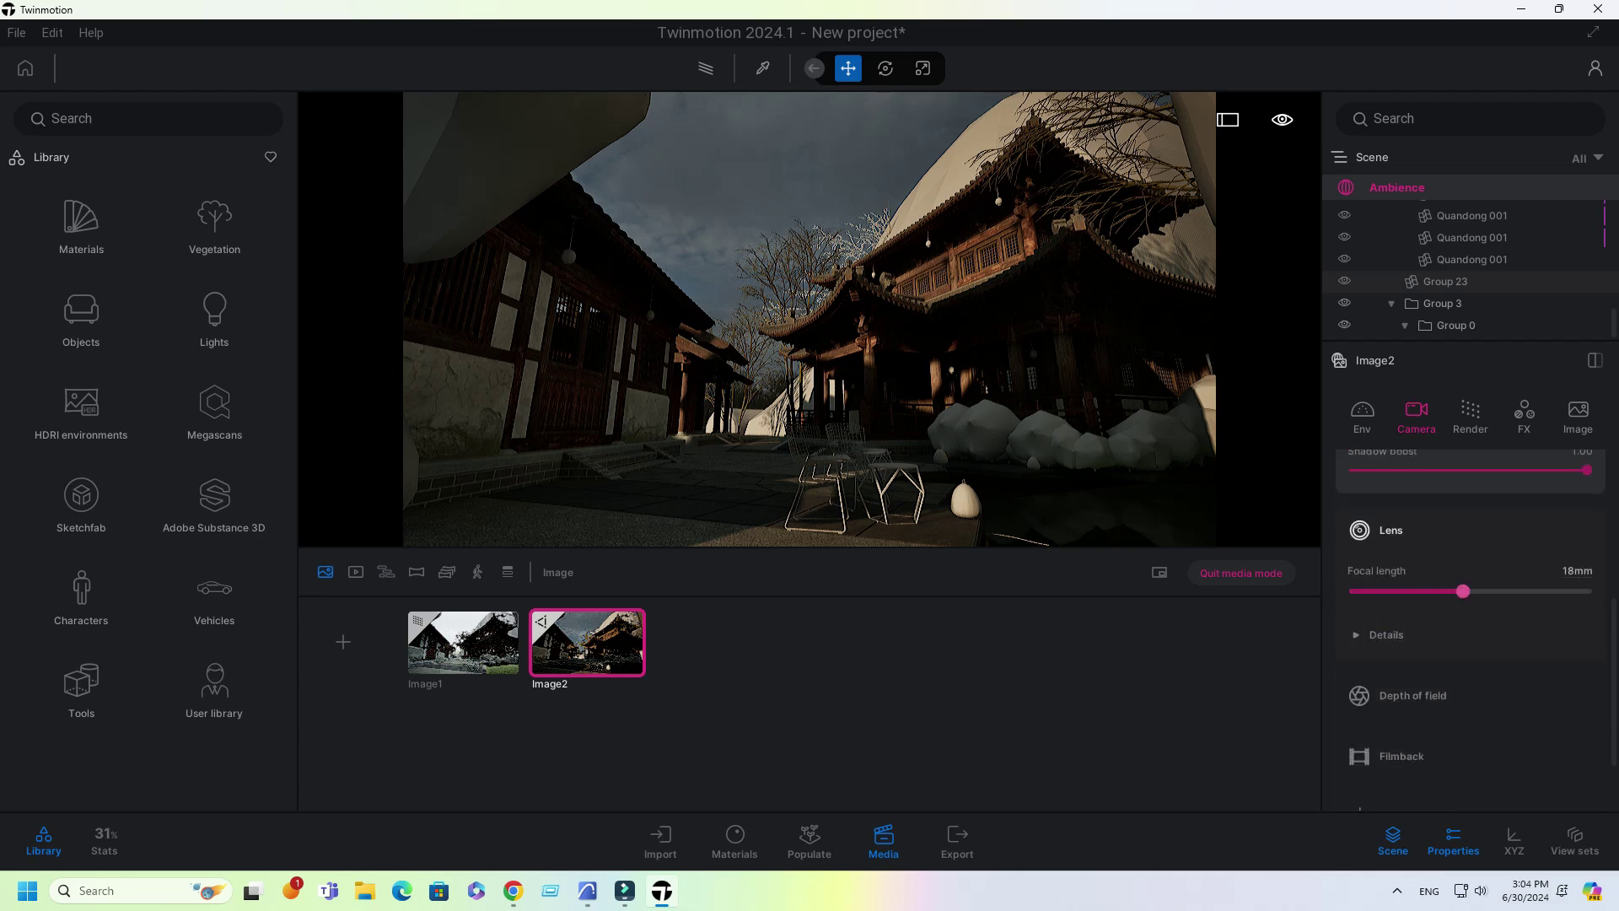
Step: Set Image2's sun intensity to 100 in its environment settings
click(1362, 414)
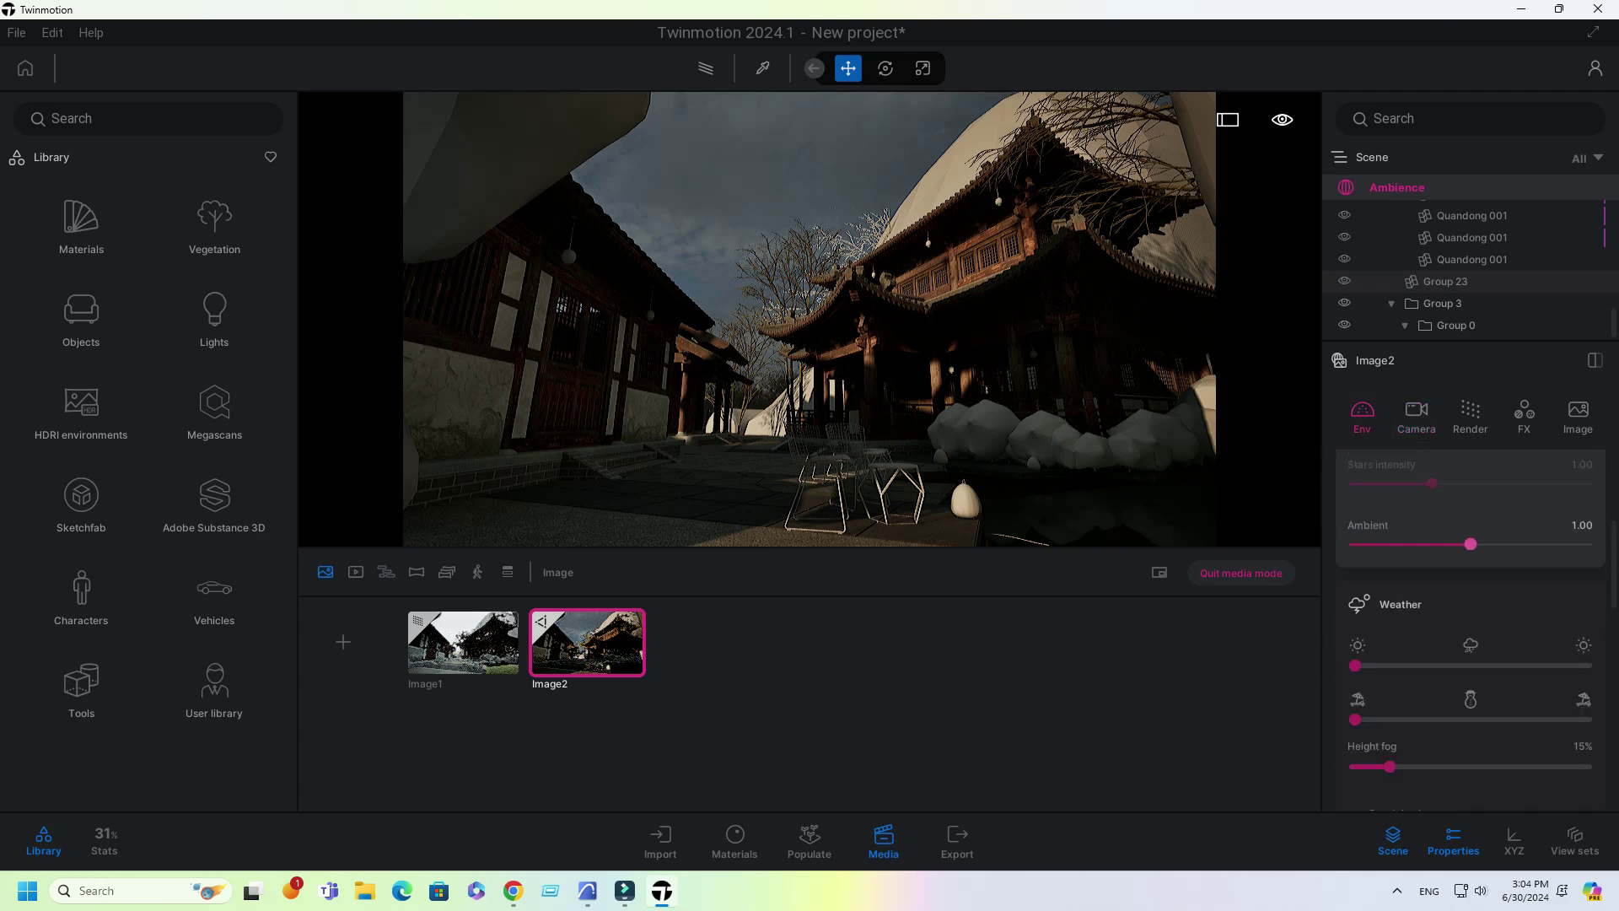
scroll(1472, 633, up, 1)
scroll(1472, 624, up, 3)
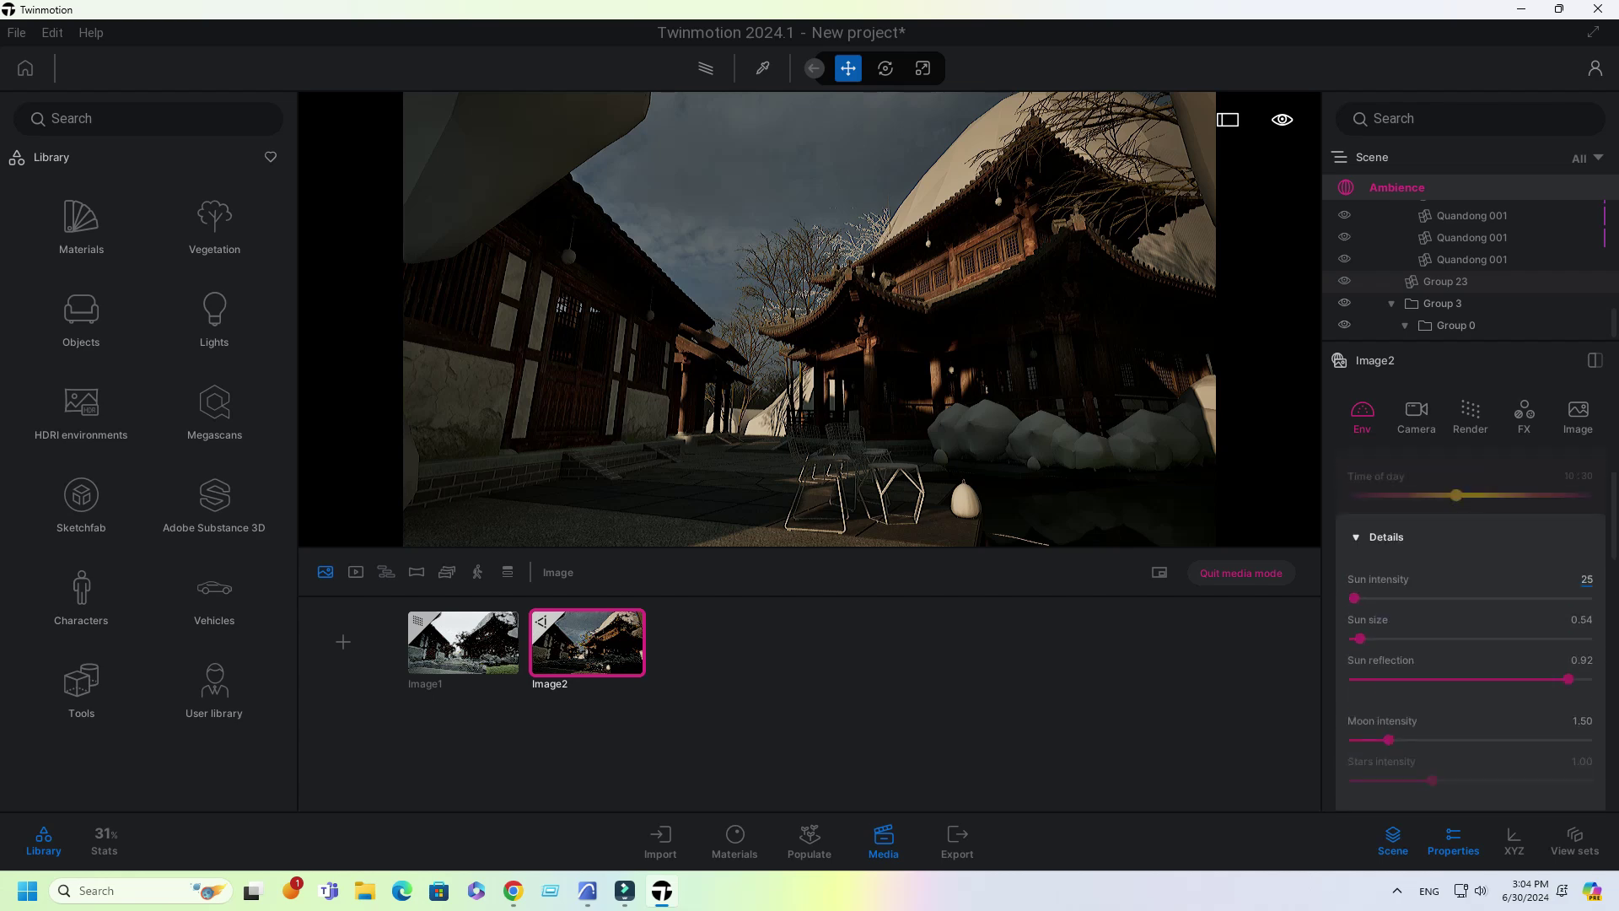
click(1587, 579)
scroll(1470, 626, down, 1)
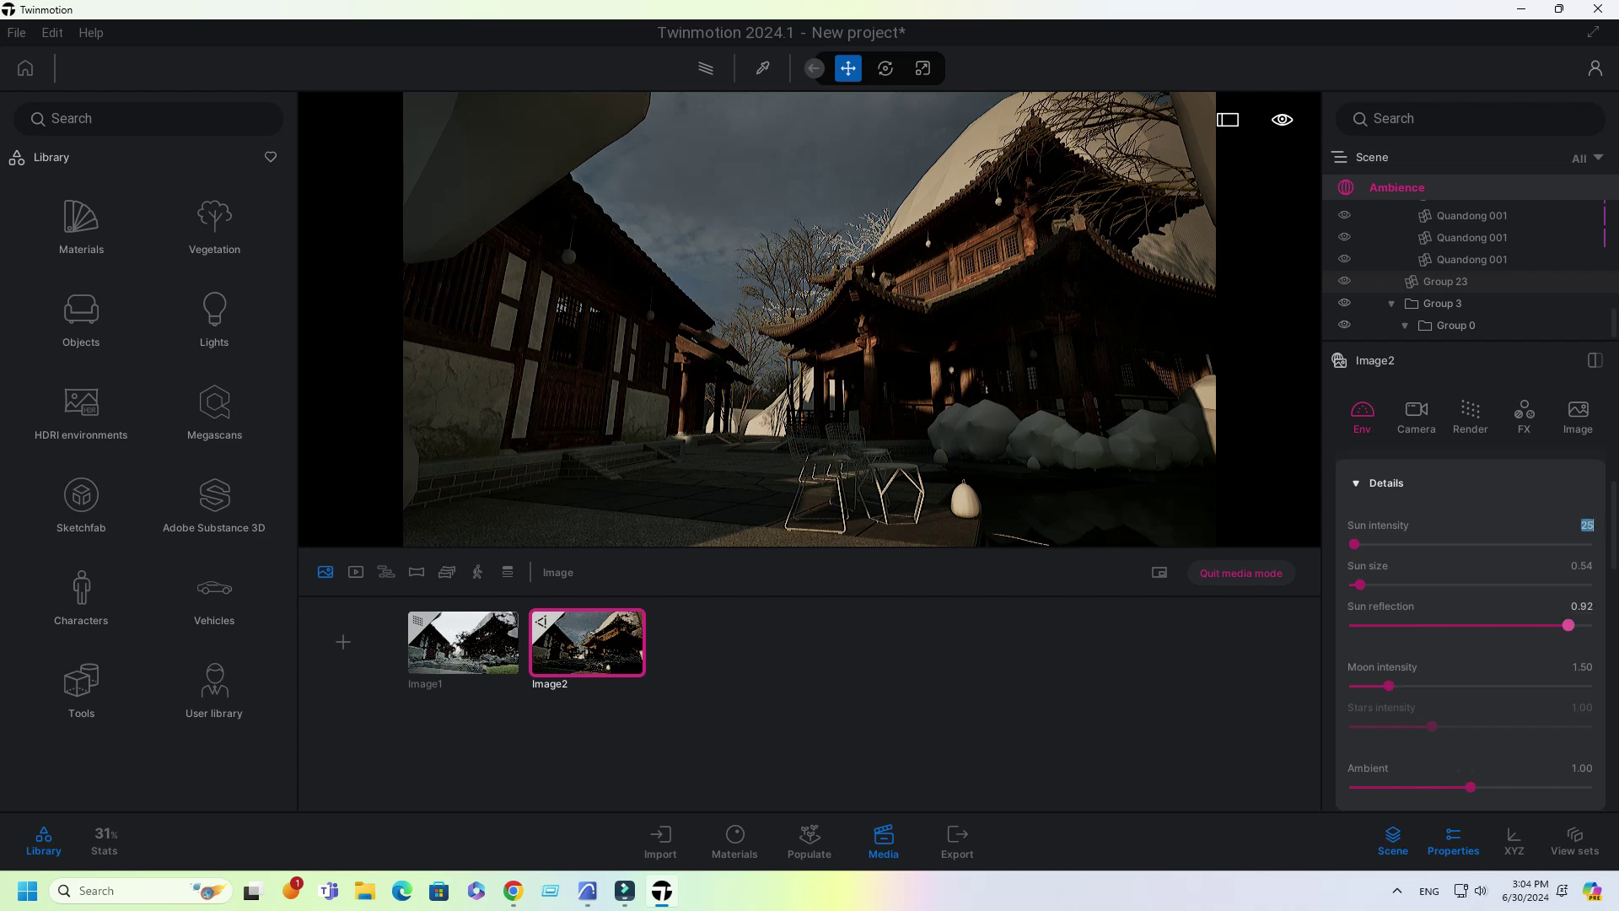
text(100)
key(Return)
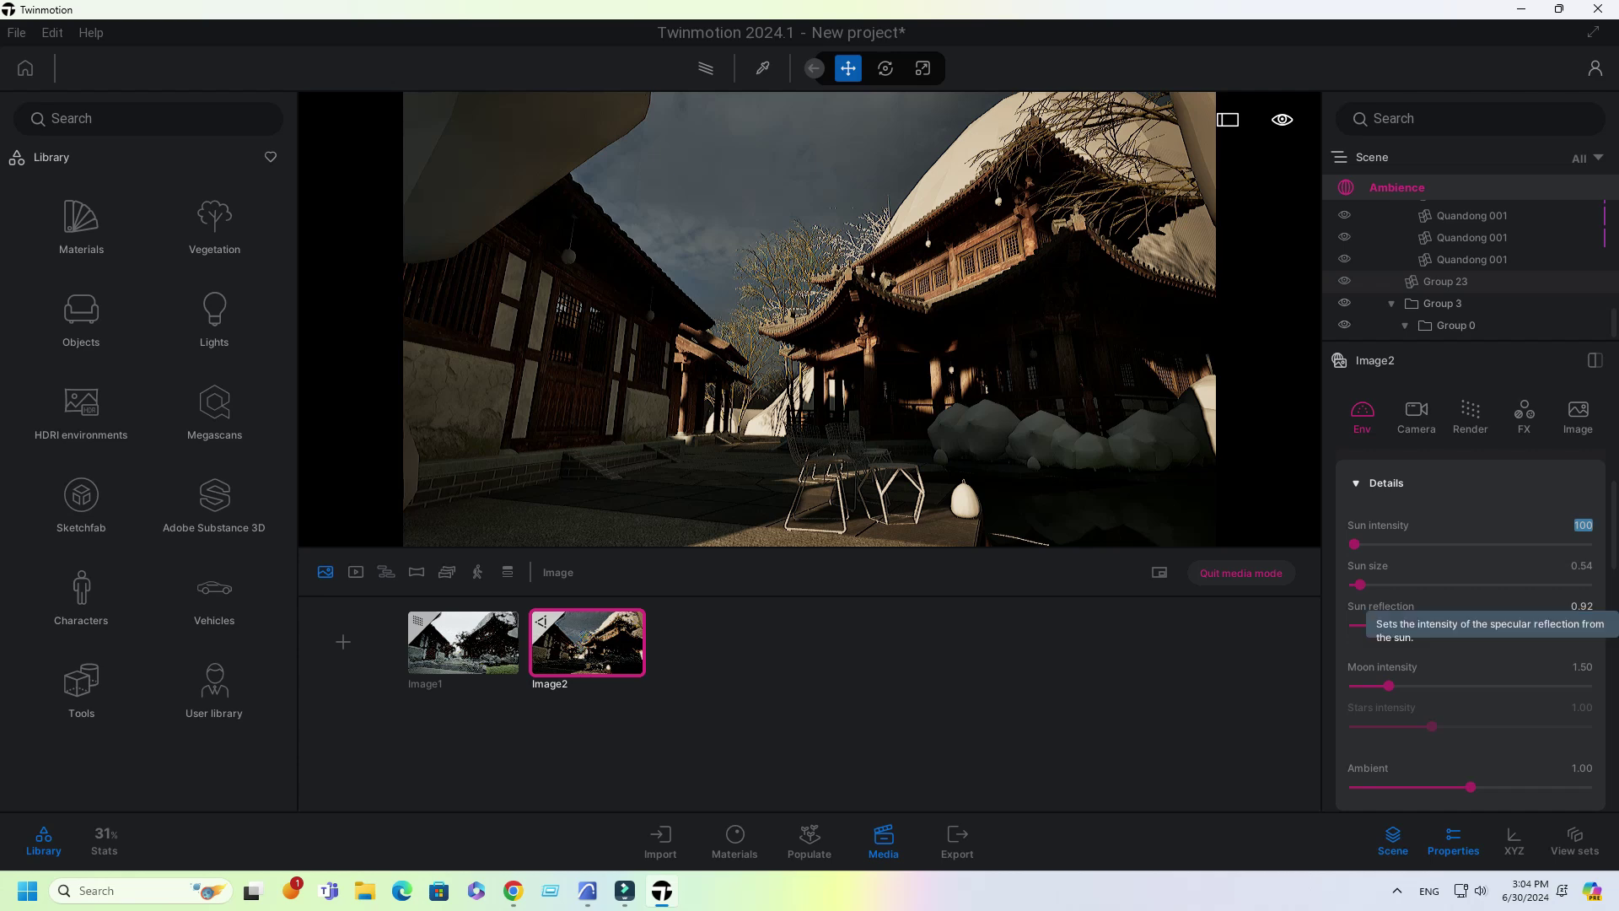
Step: Open the intensity value of Image2's backdrop HDRI for editing
scroll(1472, 608, down, 6)
scroll(1472, 607, down, 5)
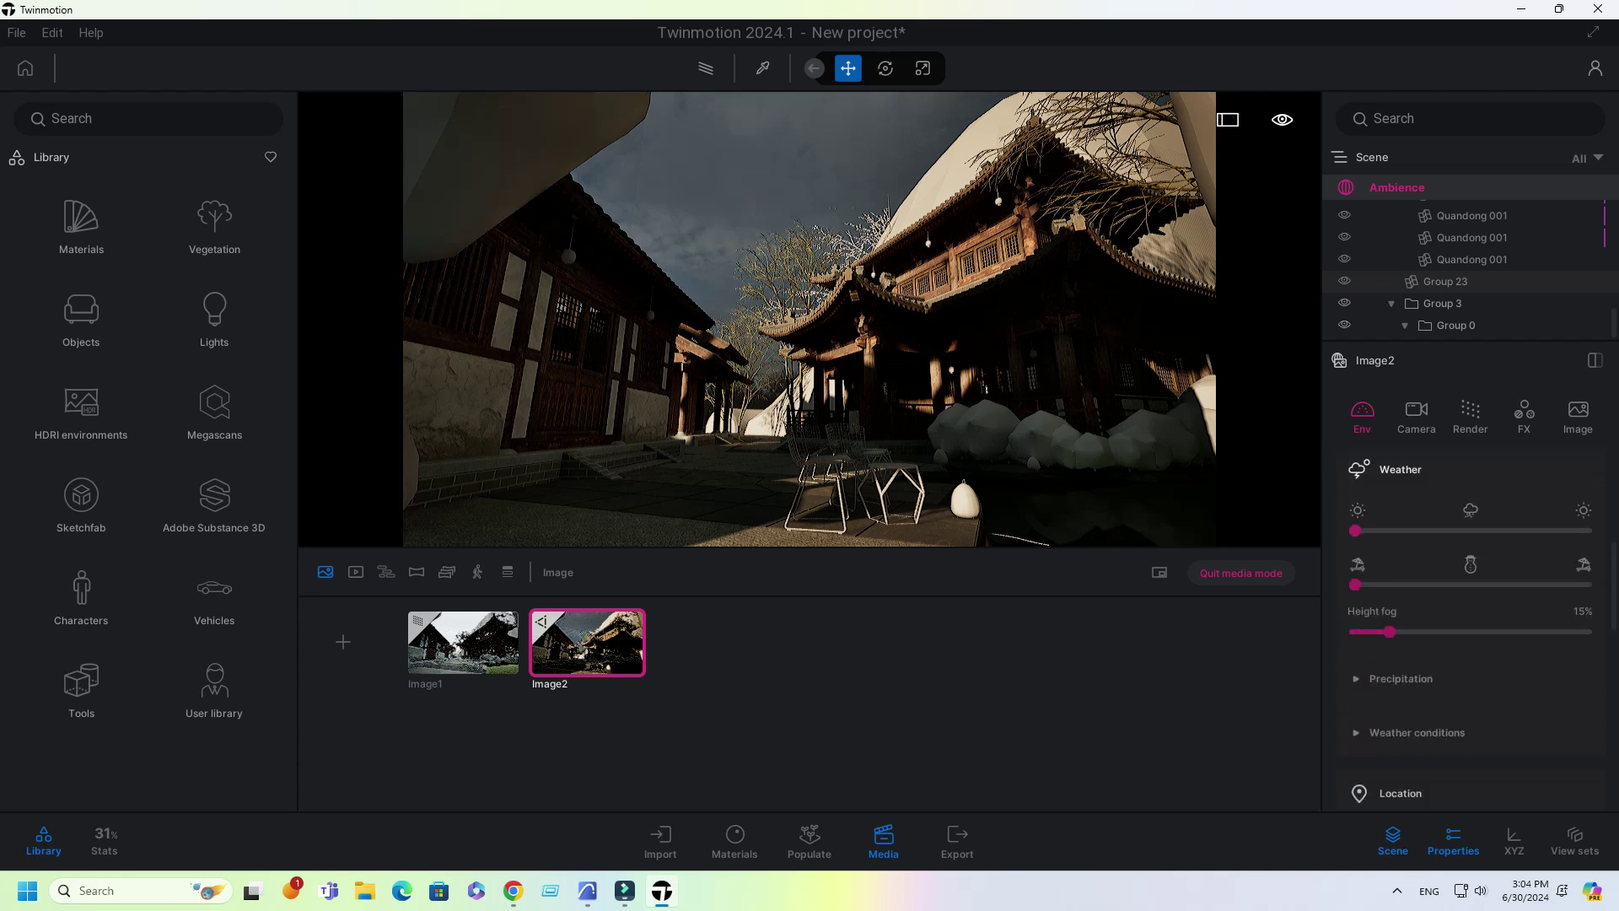
scroll(1471, 607, down, 2)
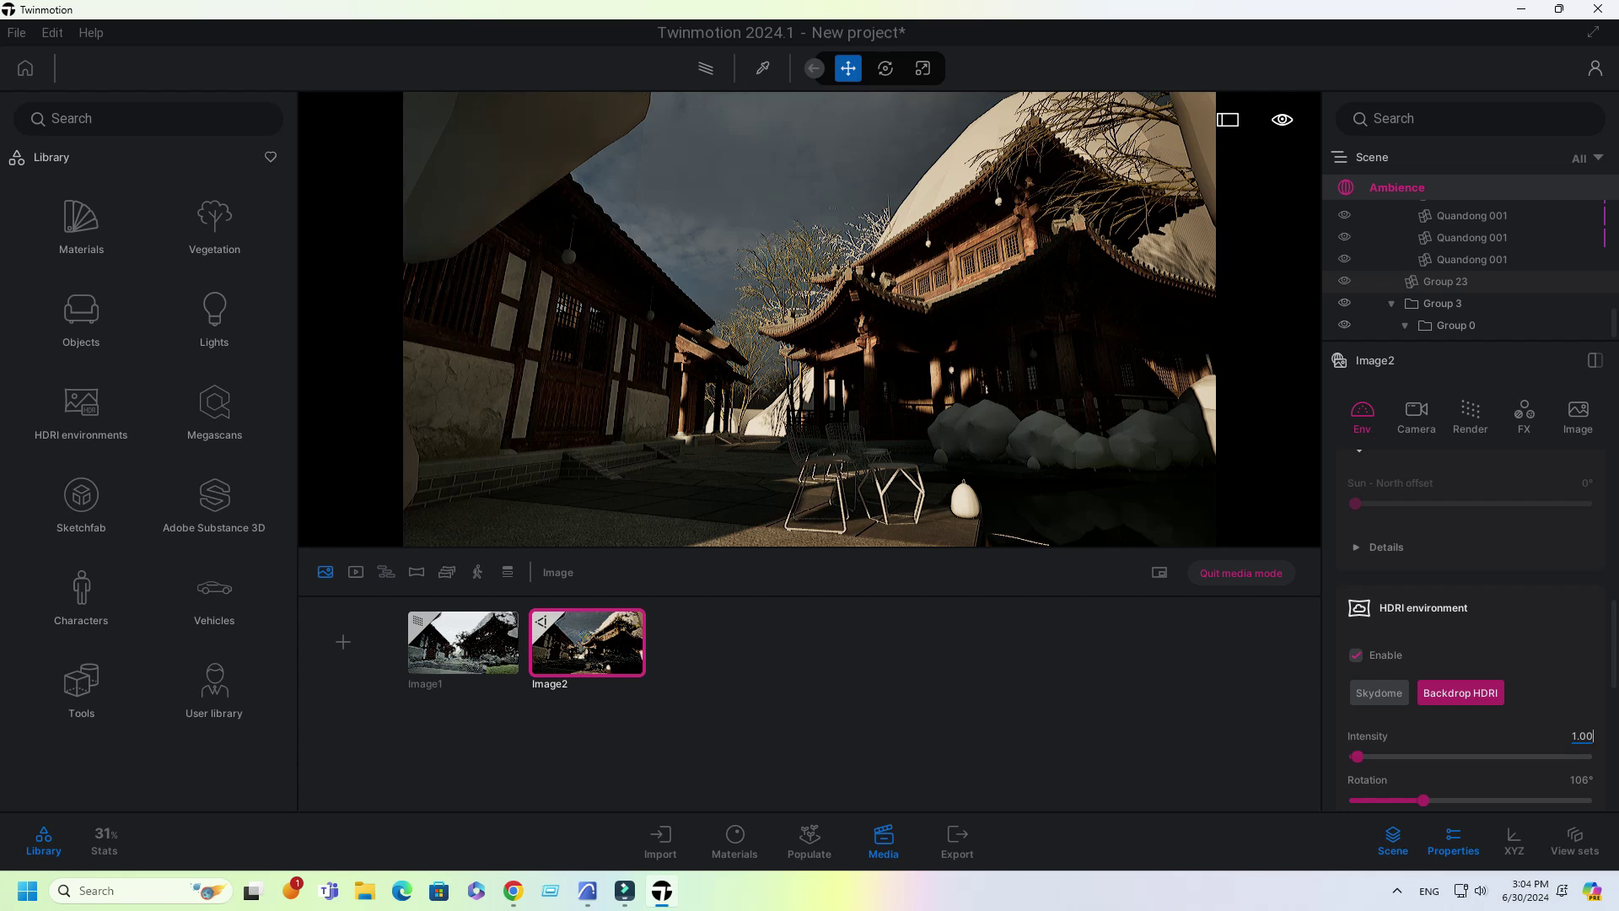
click(1582, 736)
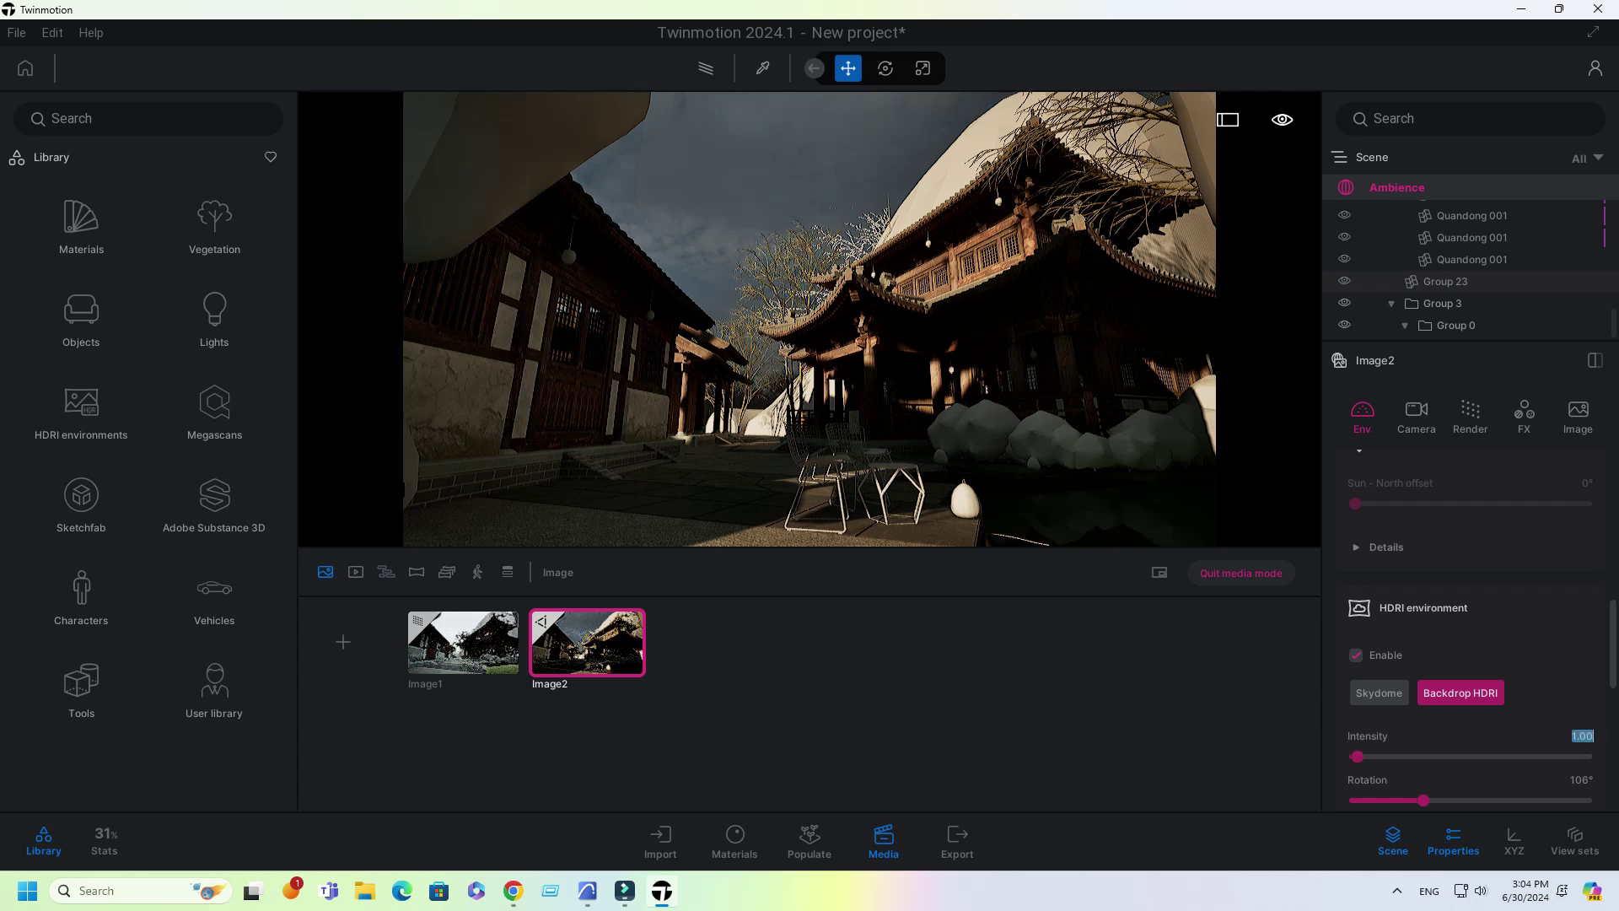
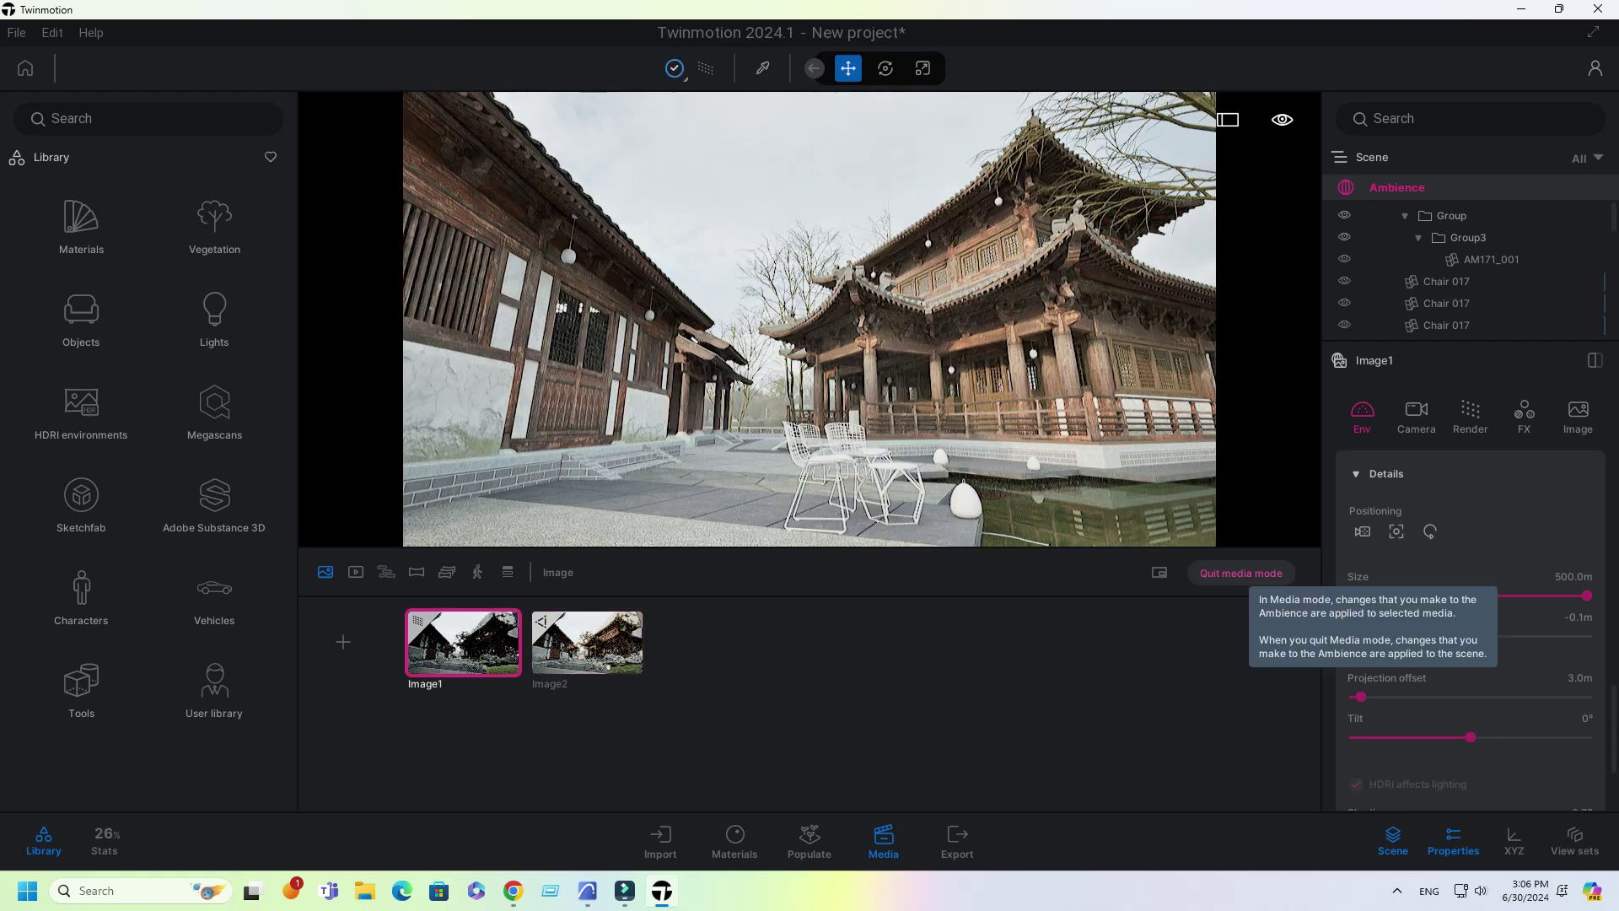
Step: Quit media mode and open the rough concrete surfaces in the Megascans library
click(1240, 572)
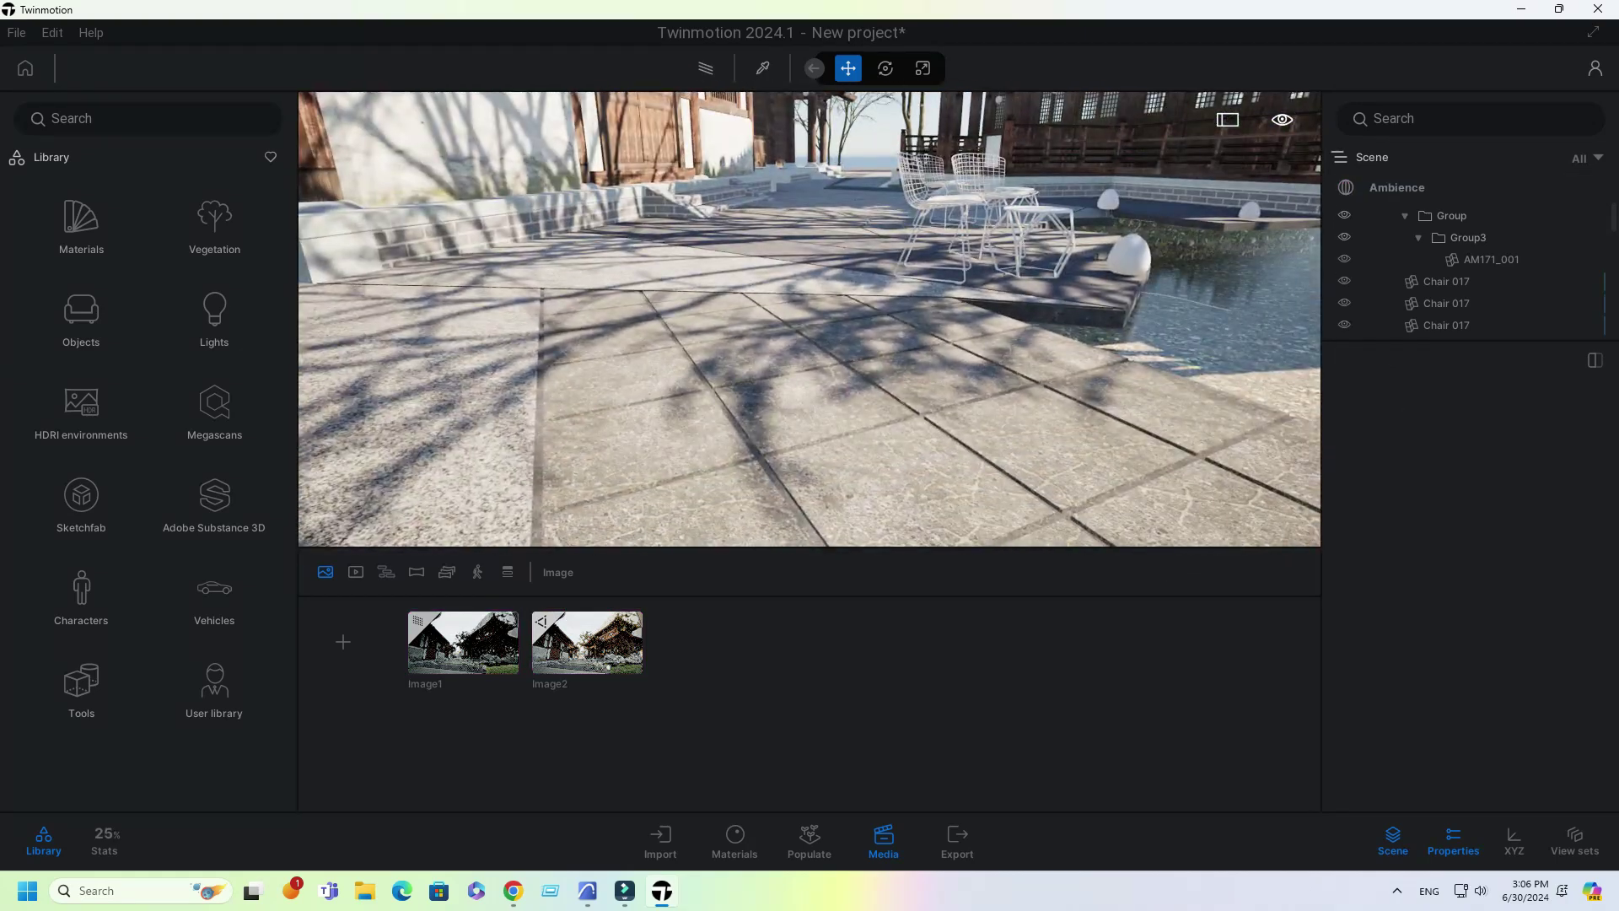
right_drag(810, 319, 780, 257)
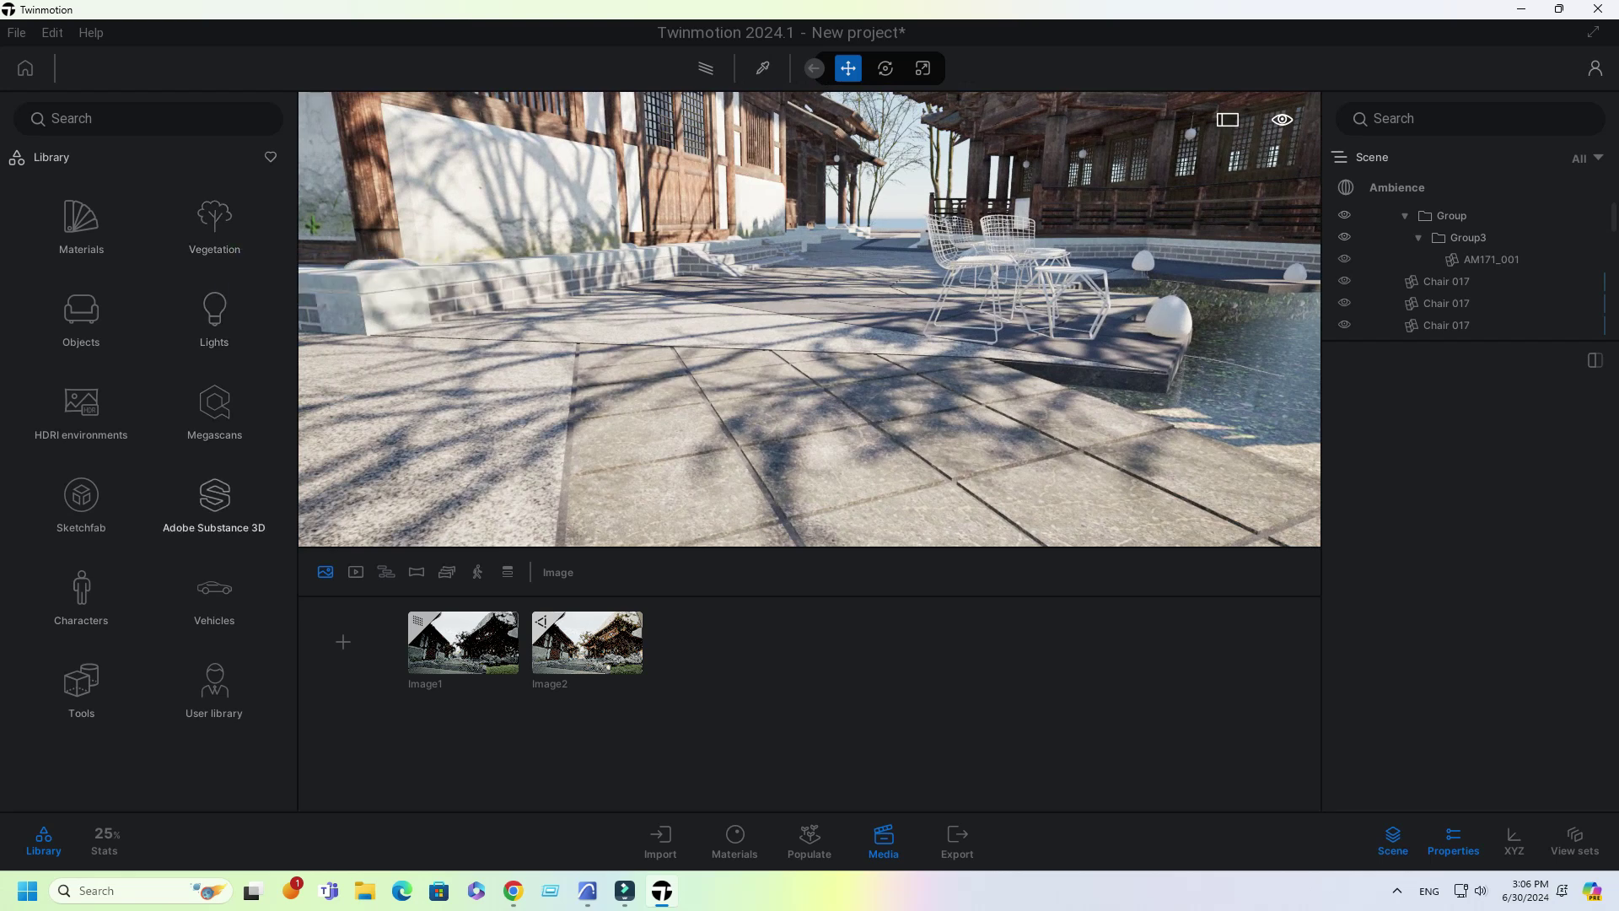
click(214, 407)
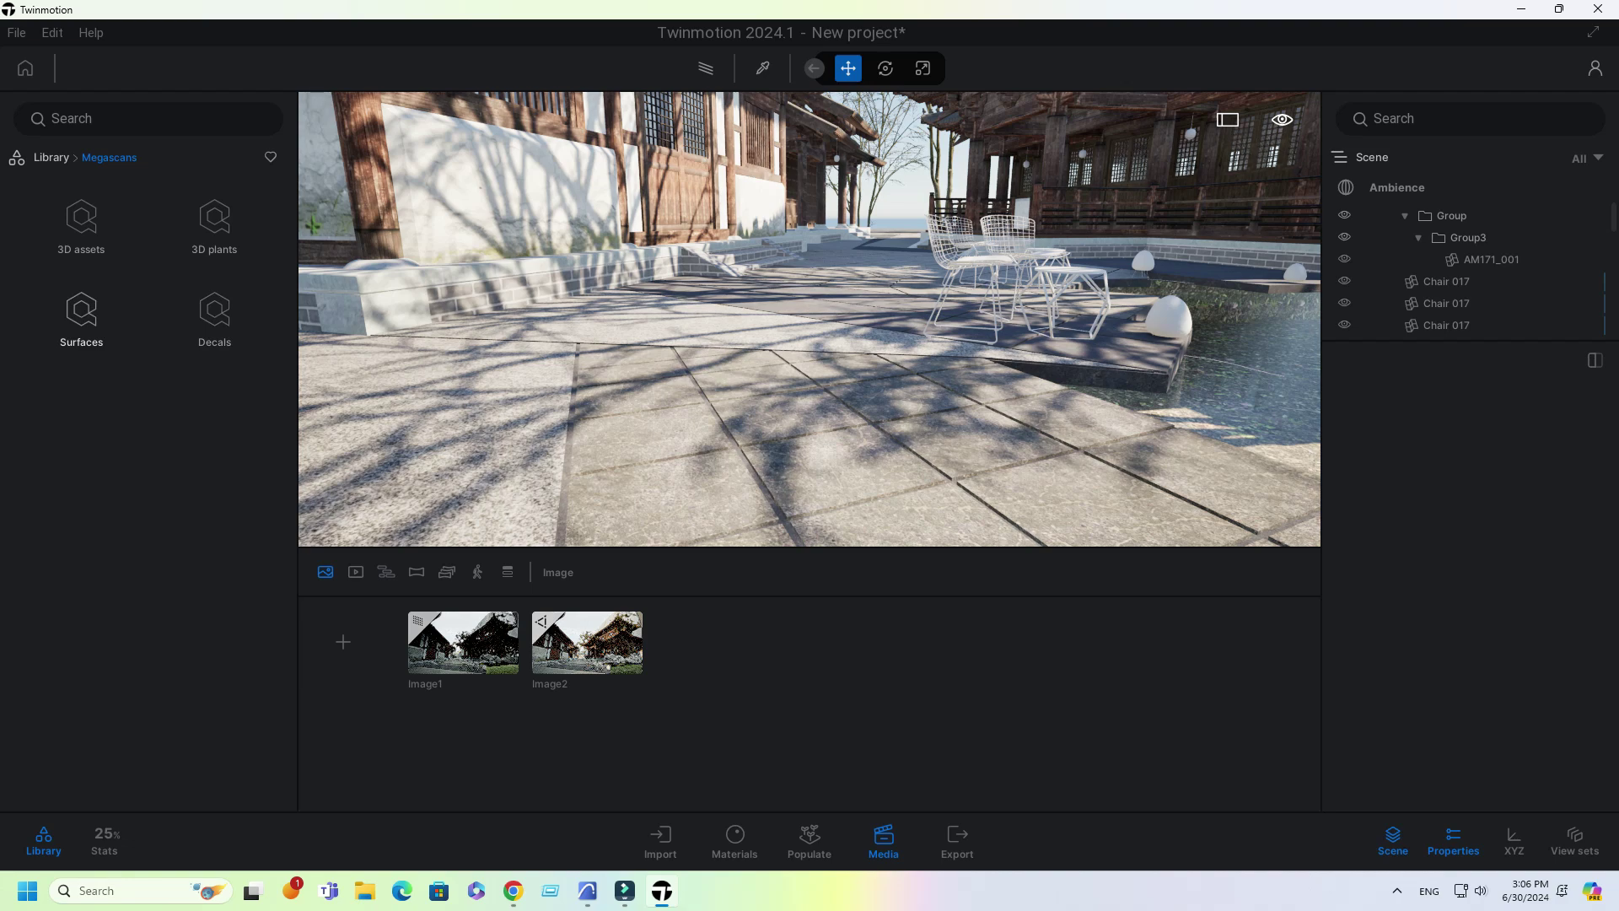
right_drag(810, 319, 818, 379)
key(q)
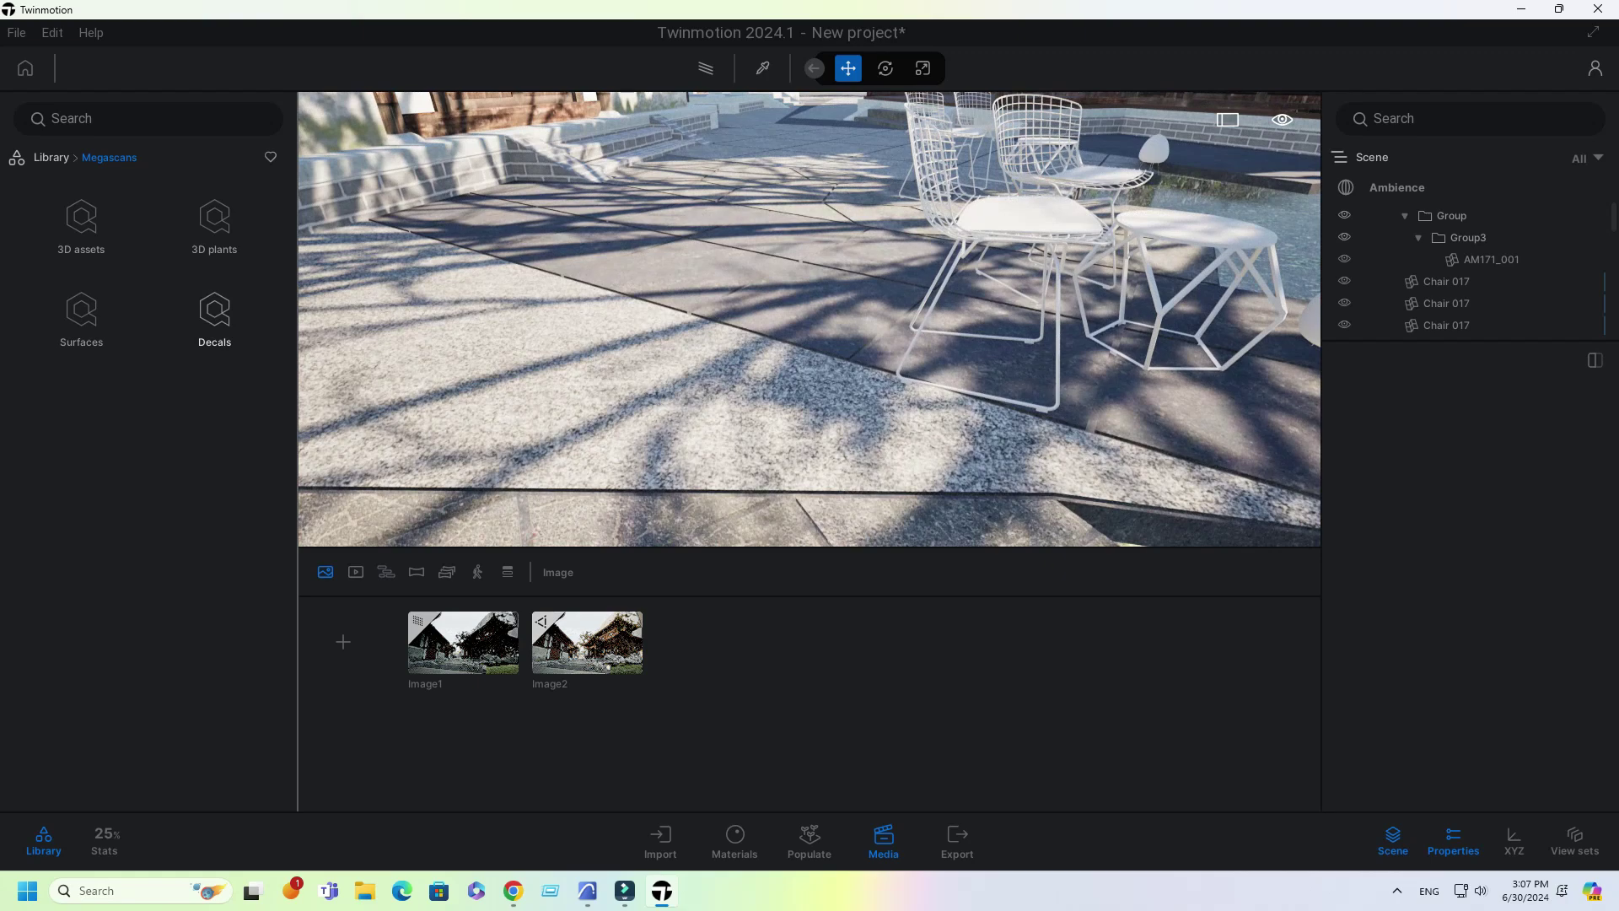
click(81, 316)
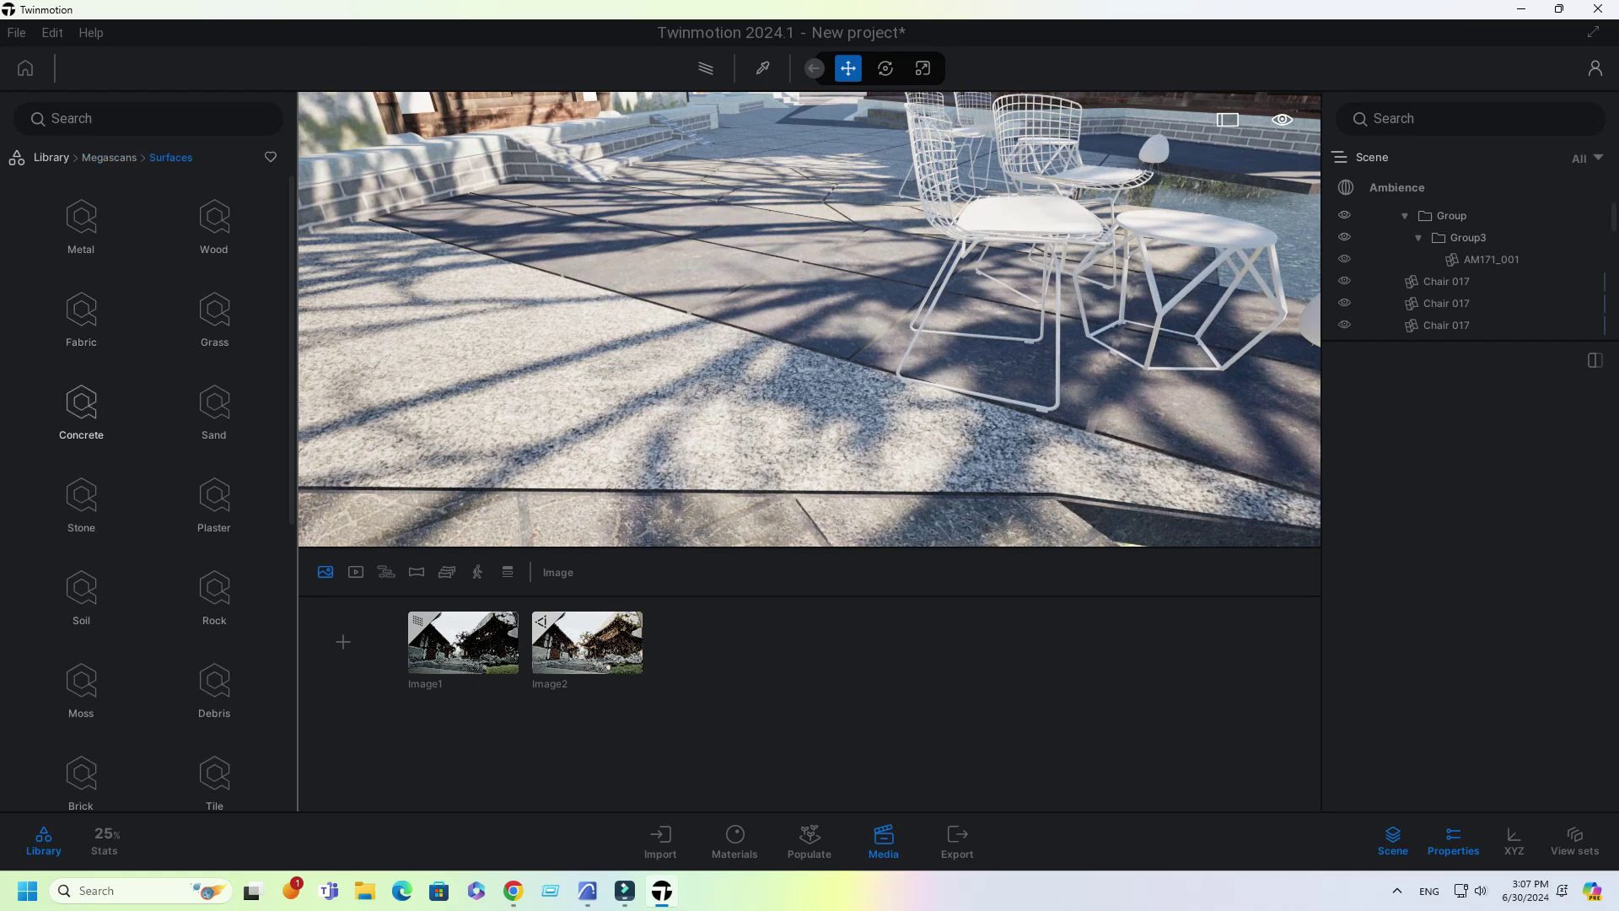
click(81, 405)
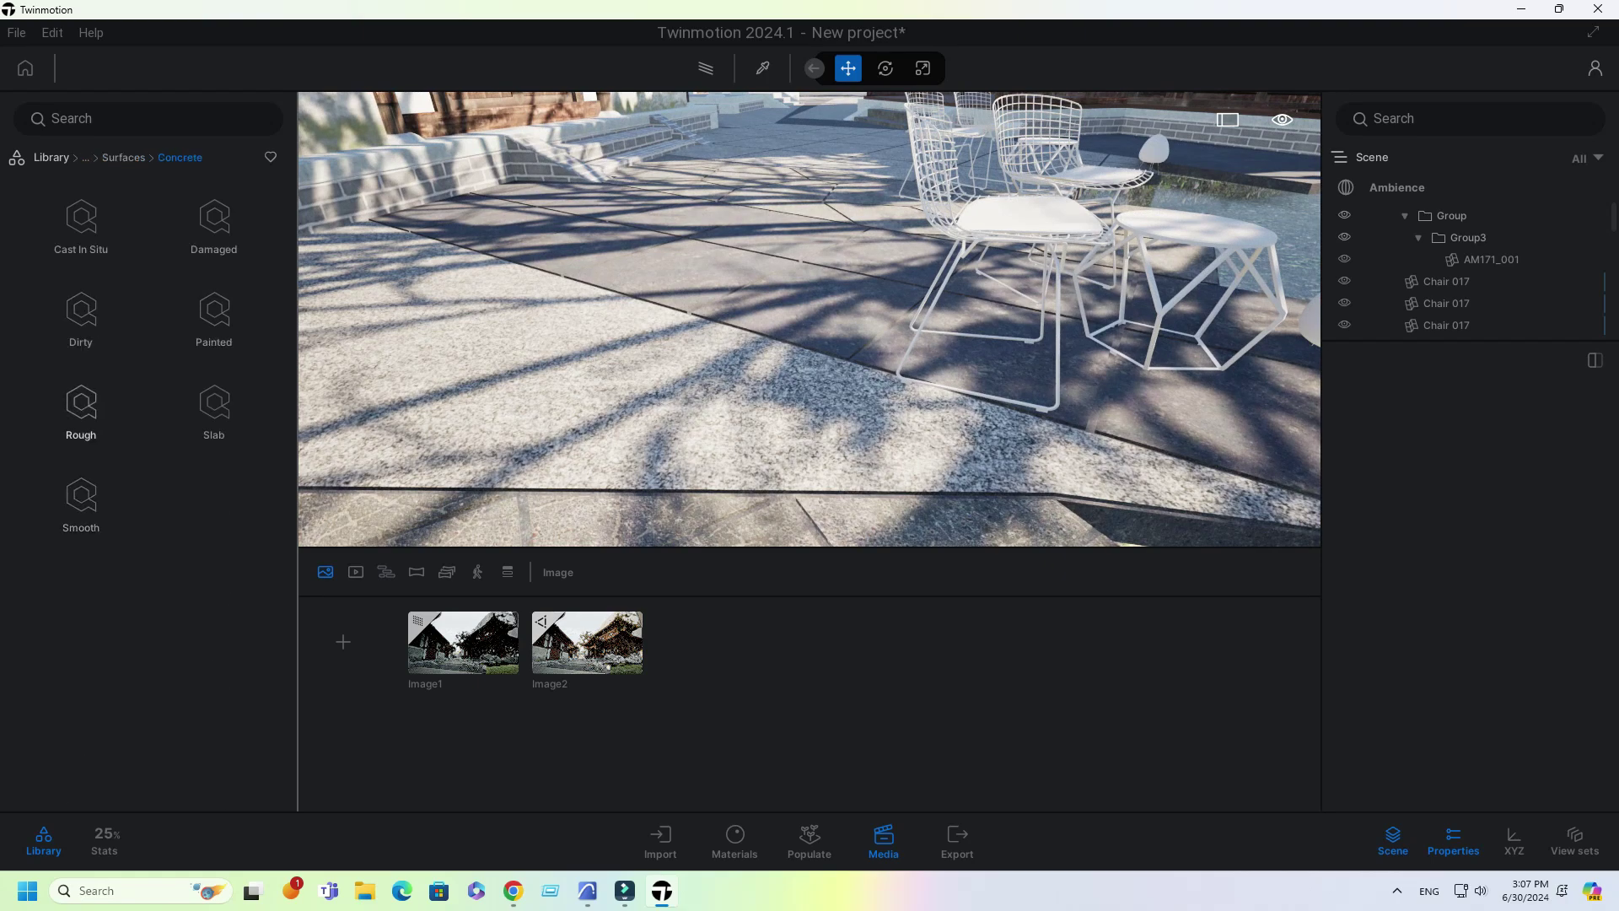
click(81, 405)
scroll(809, 318, down, 5)
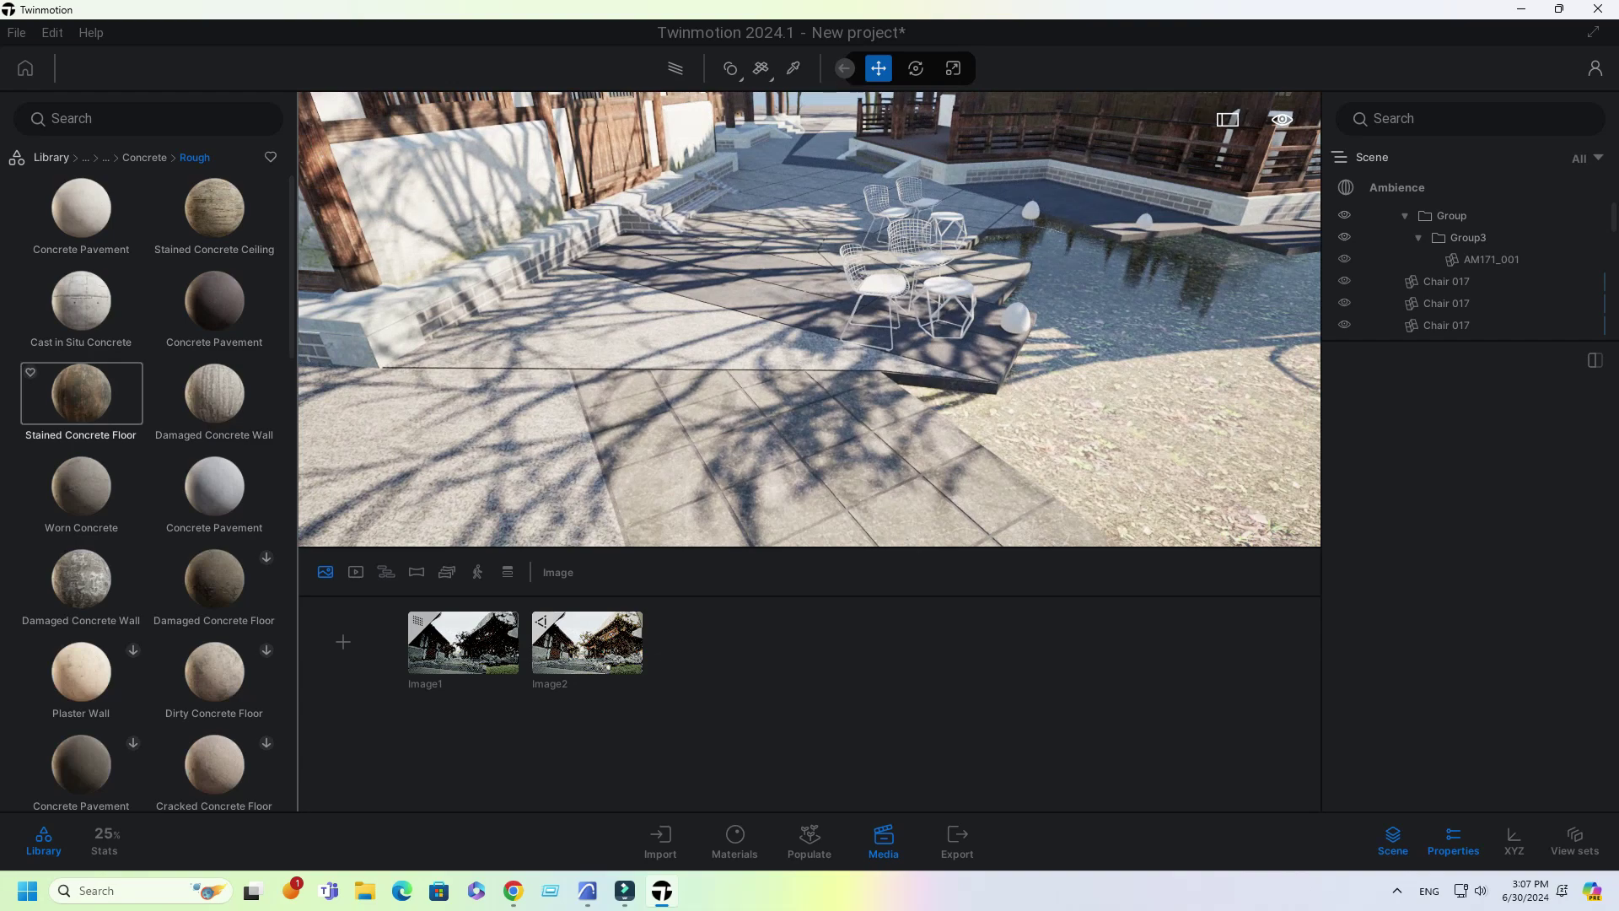
Step: Apply the Damaged Concrete Wall material to the paving slabs beside the pond
drag(81, 579, 759, 481)
right_drag(759, 455, 755, 506)
Step: Set the roughness intensity of the Damaged Concrete Wall material on the paving slabs to 30%
scroll(755, 472, up, 5)
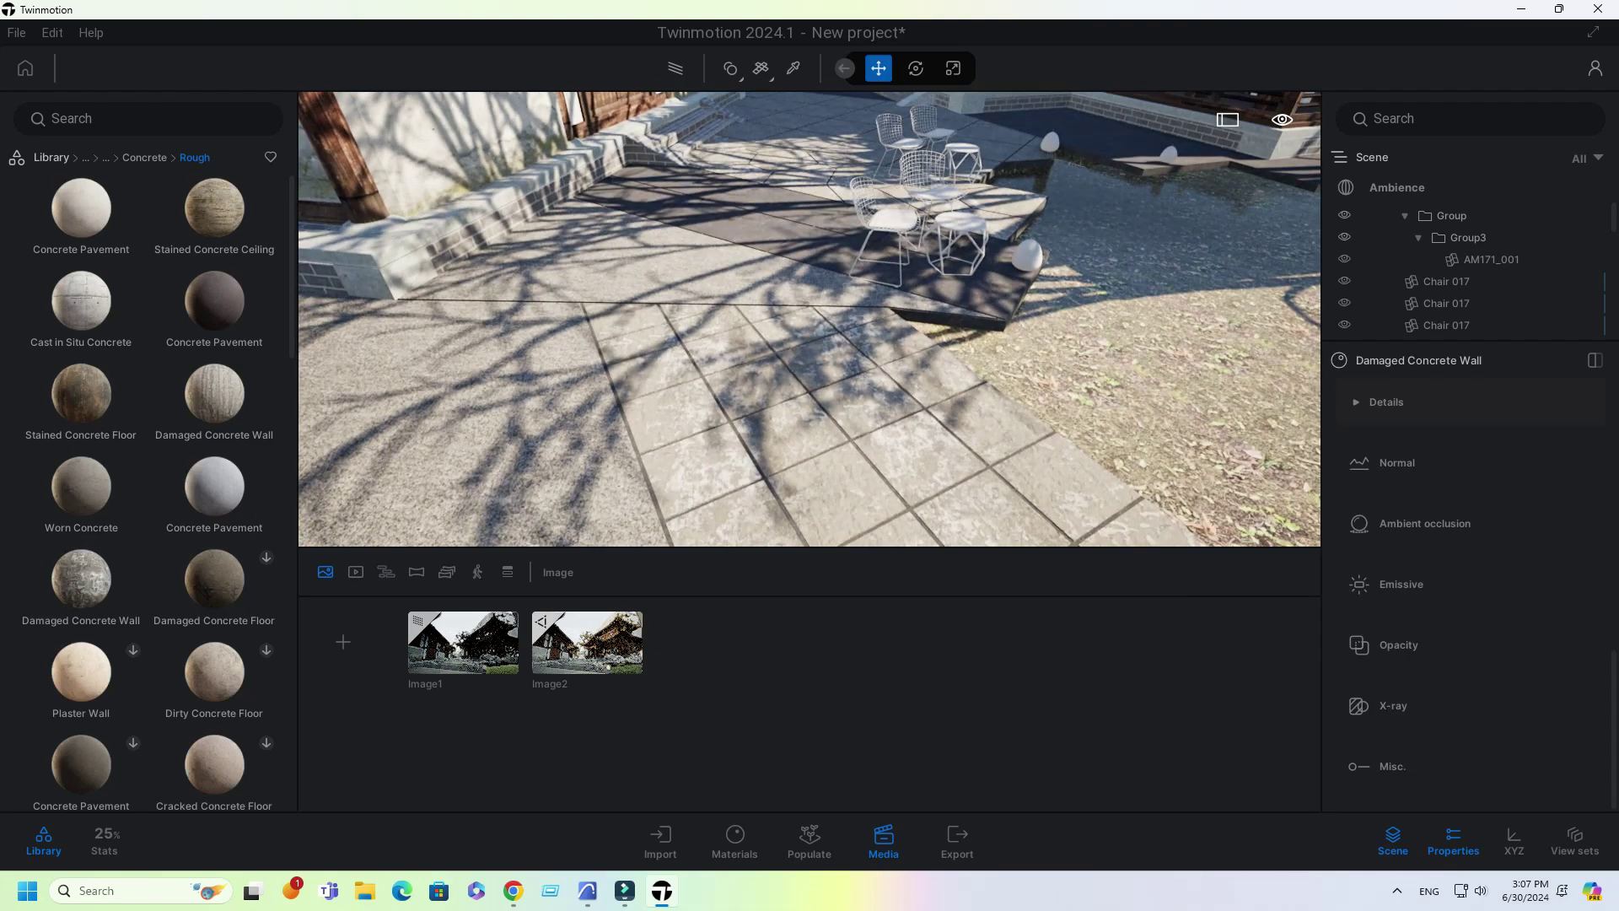
key(t)
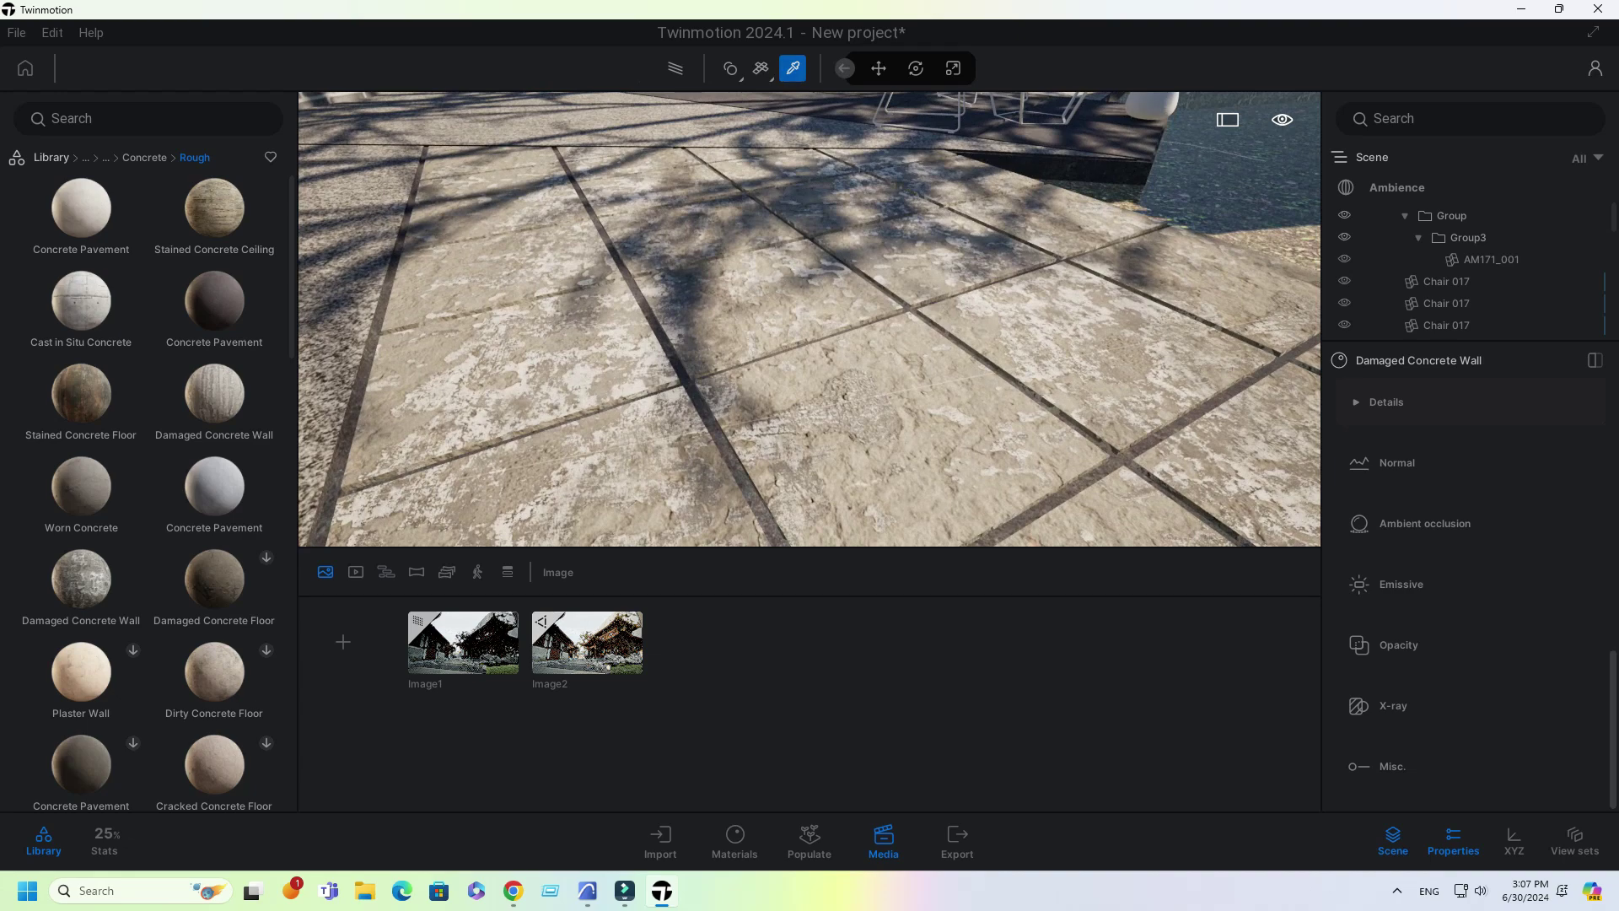
scroll(1472, 540, up, 4)
click(1582, 483)
text(3)
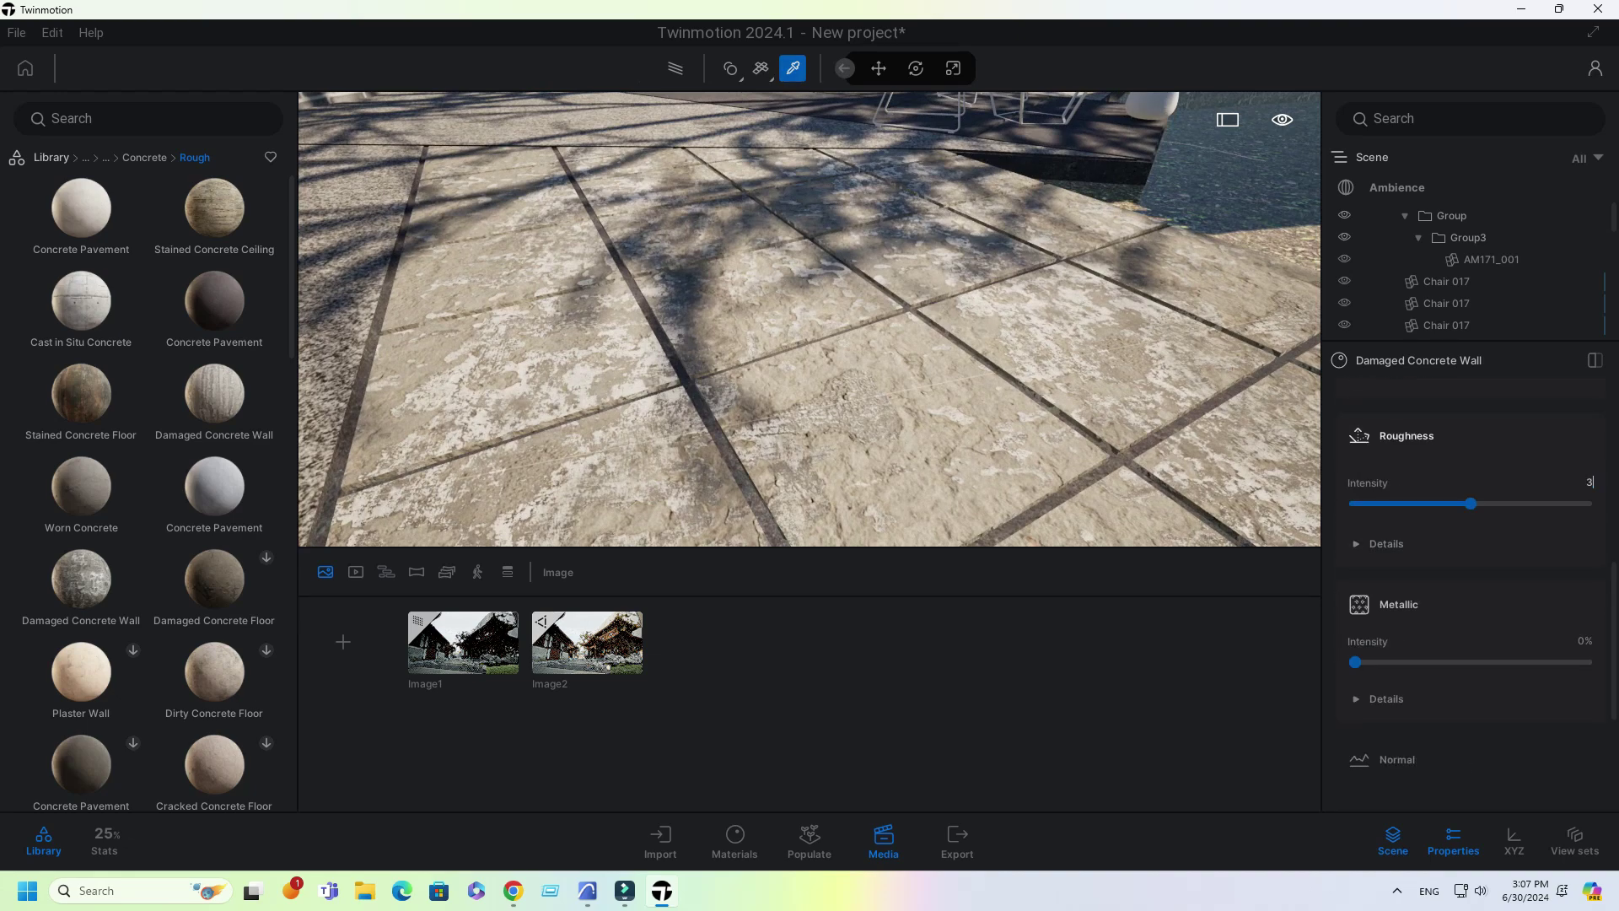
text(0)
key(Return)
Step: Open the pebbledash gravel surfaces in the Megascans library
right_drag(1029, 481, 788, 428)
scroll(788, 428, up, 3)
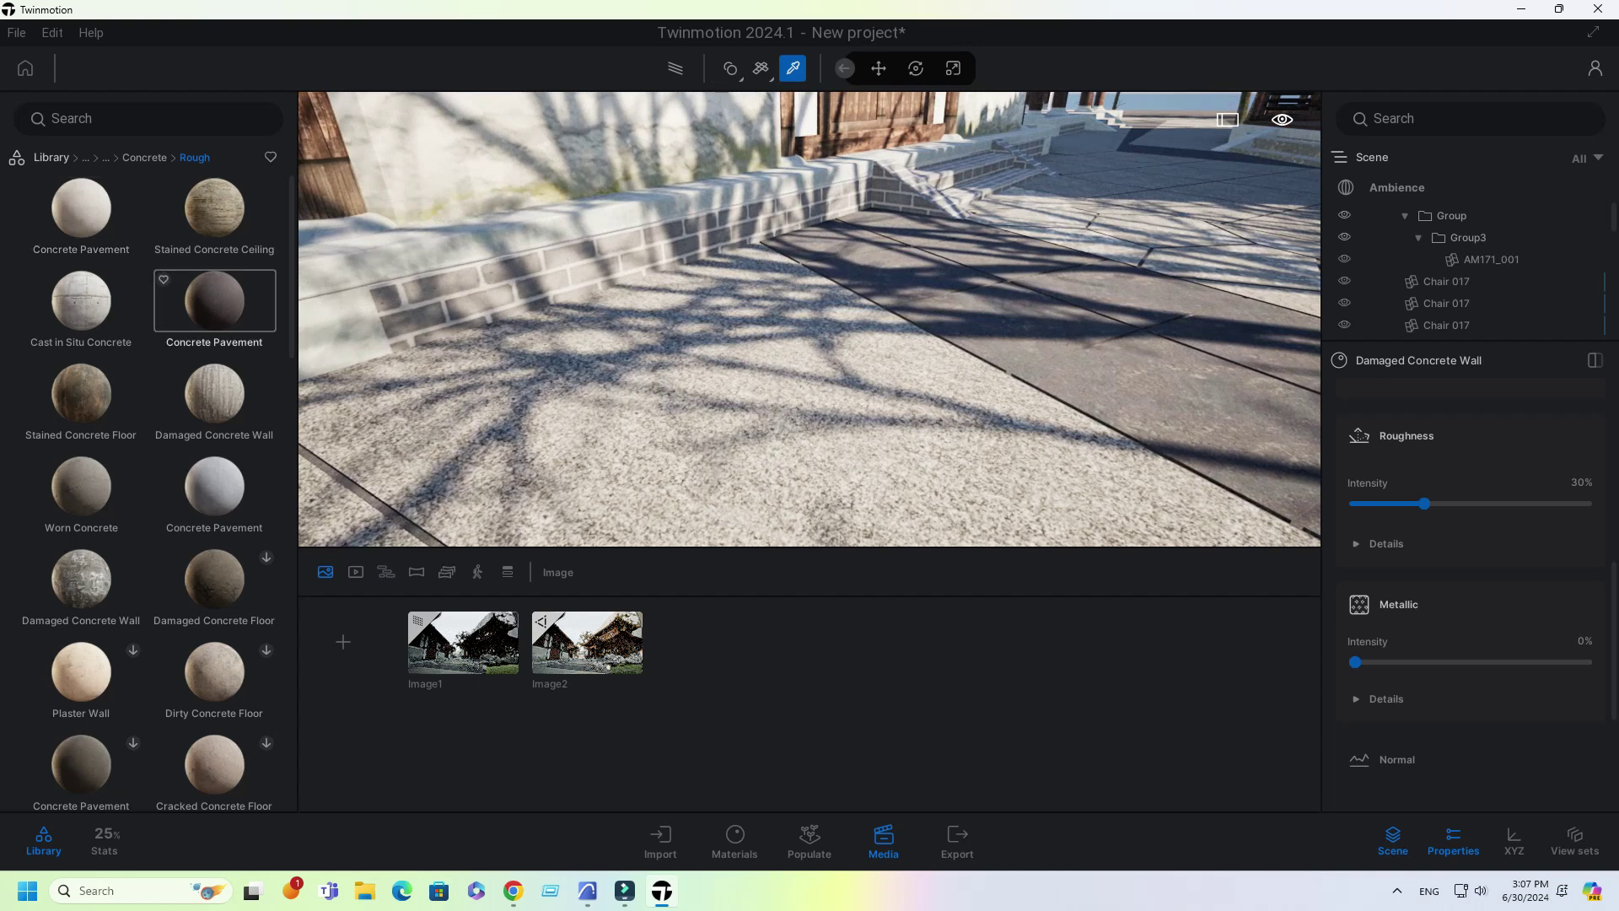
scroll(214, 301, down, 1)
scroll(214, 301, up, 1)
click(141, 157)
click(127, 158)
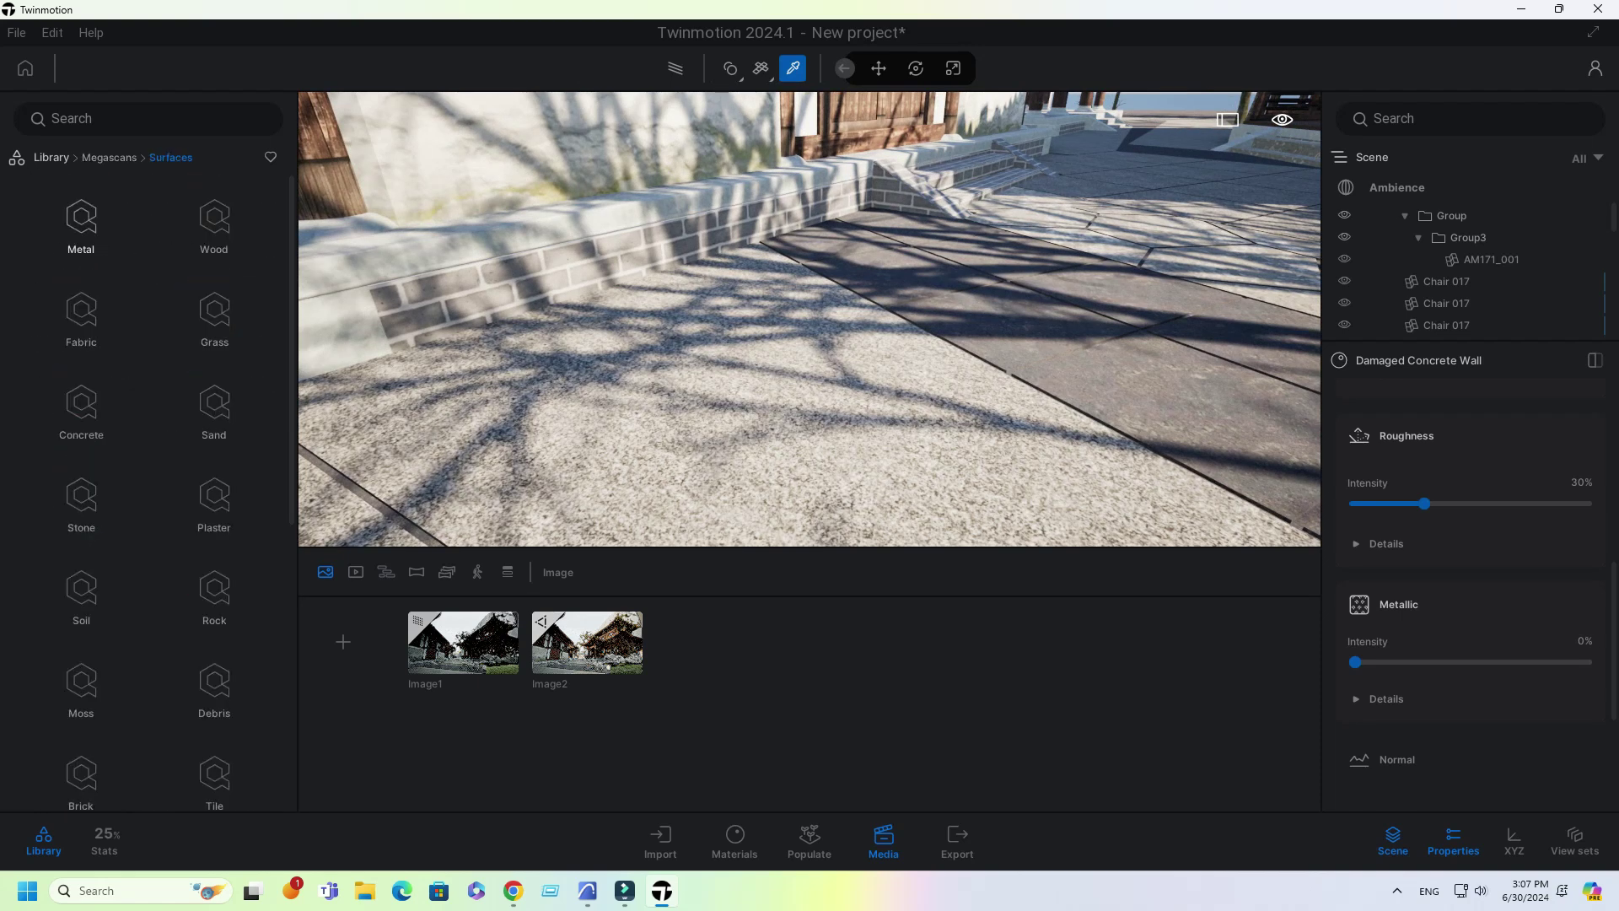
scroll(81, 405, down, 5)
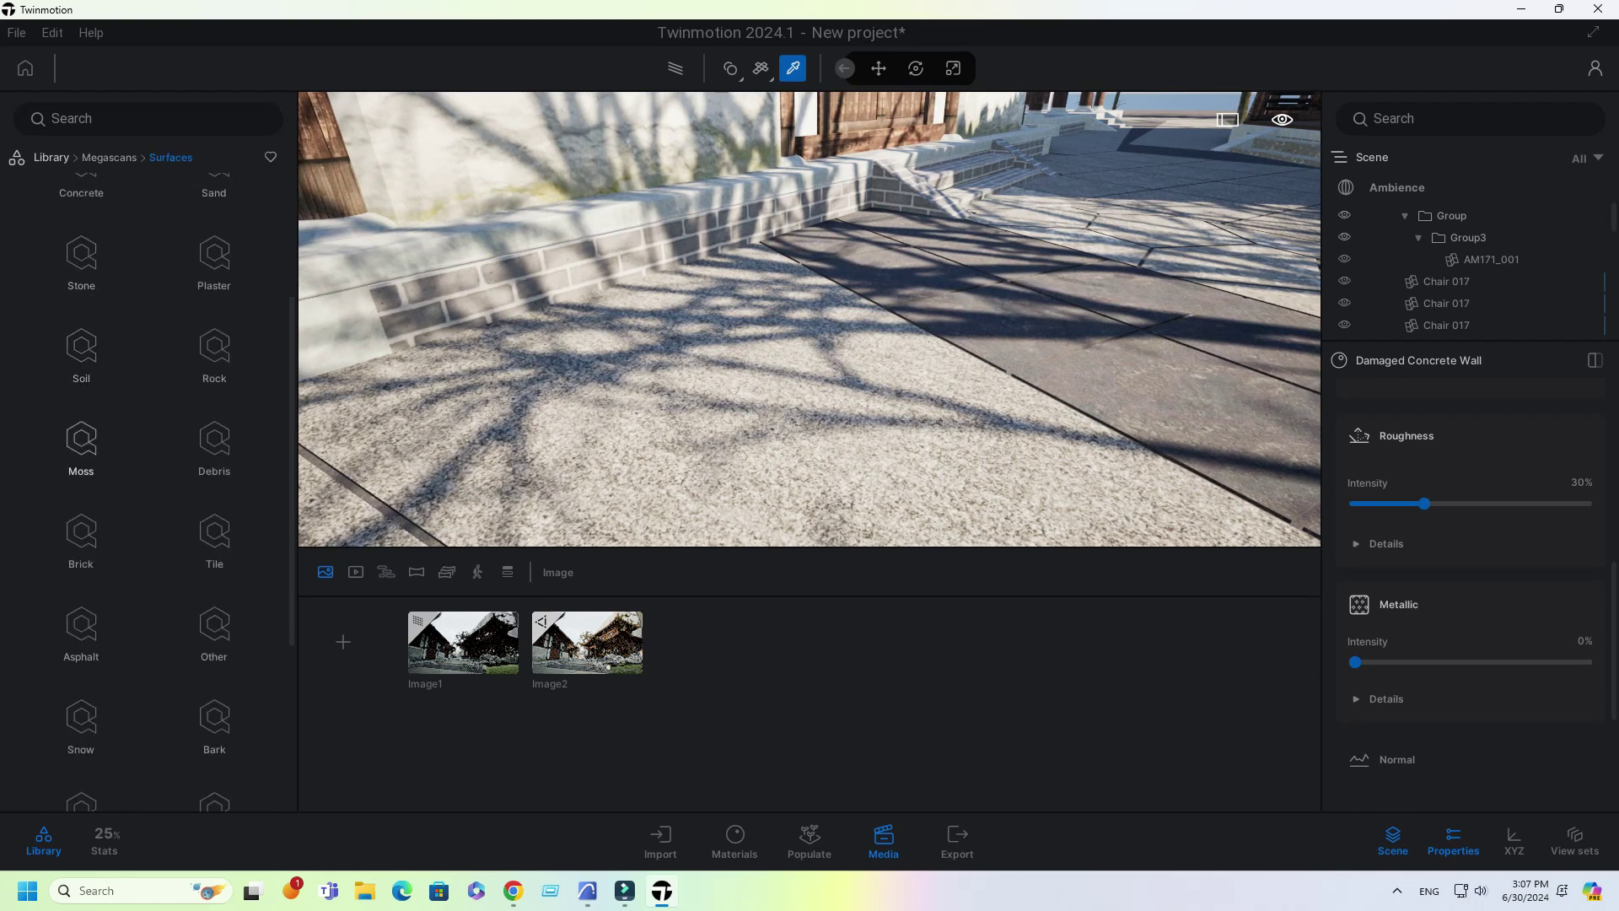
scroll(81, 413, down, 1)
click(81, 634)
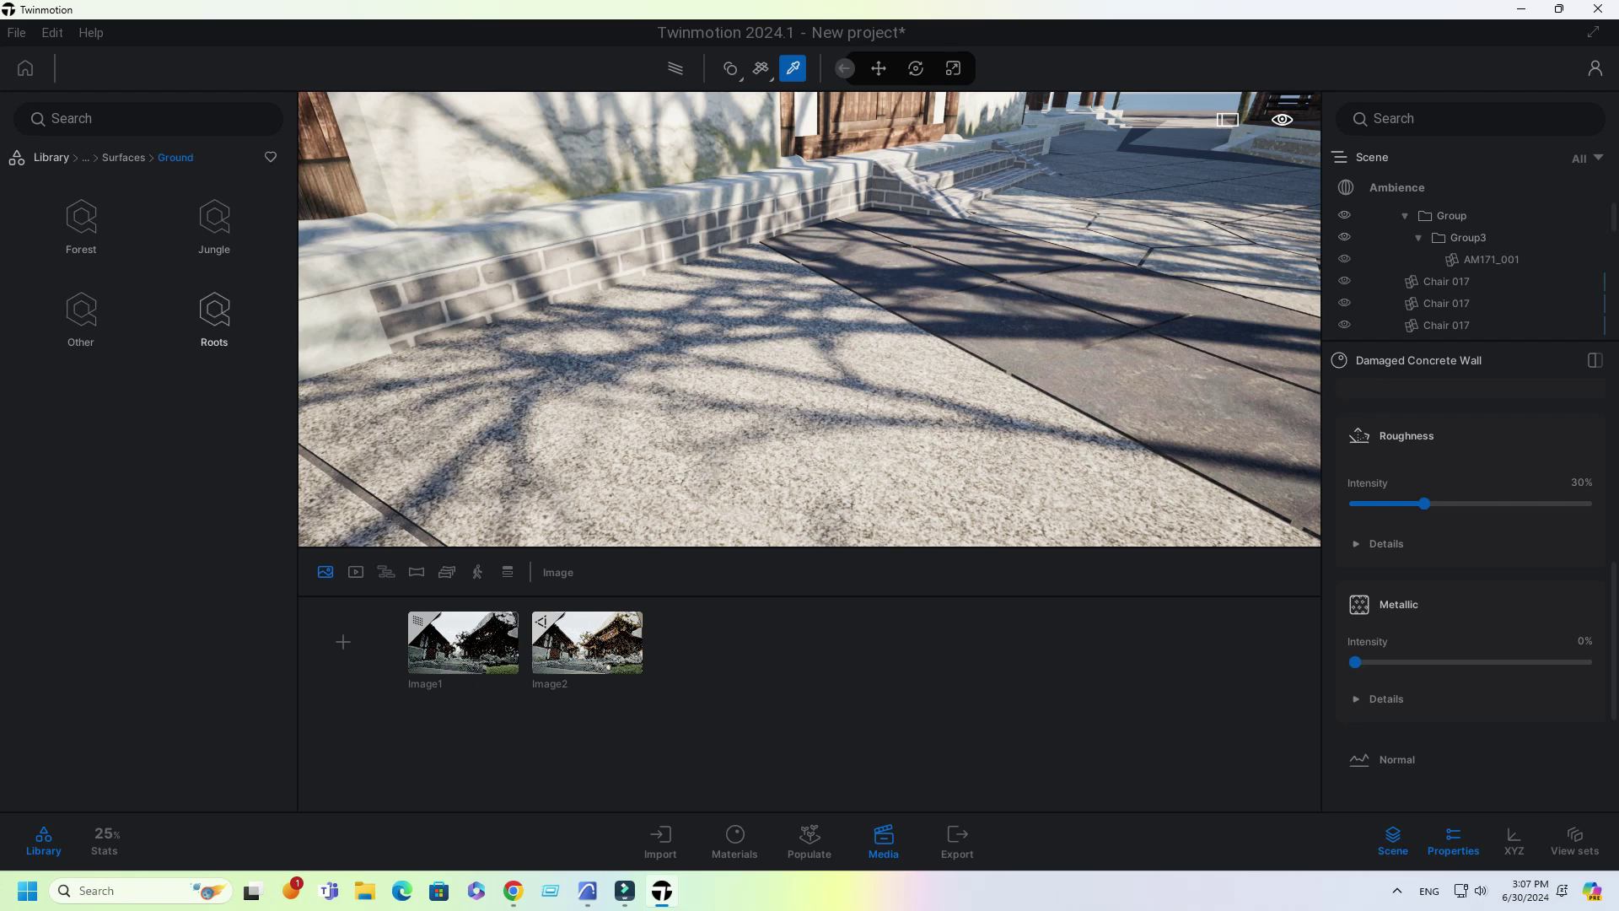
click(123, 157)
scroll(81, 582, down, 1)
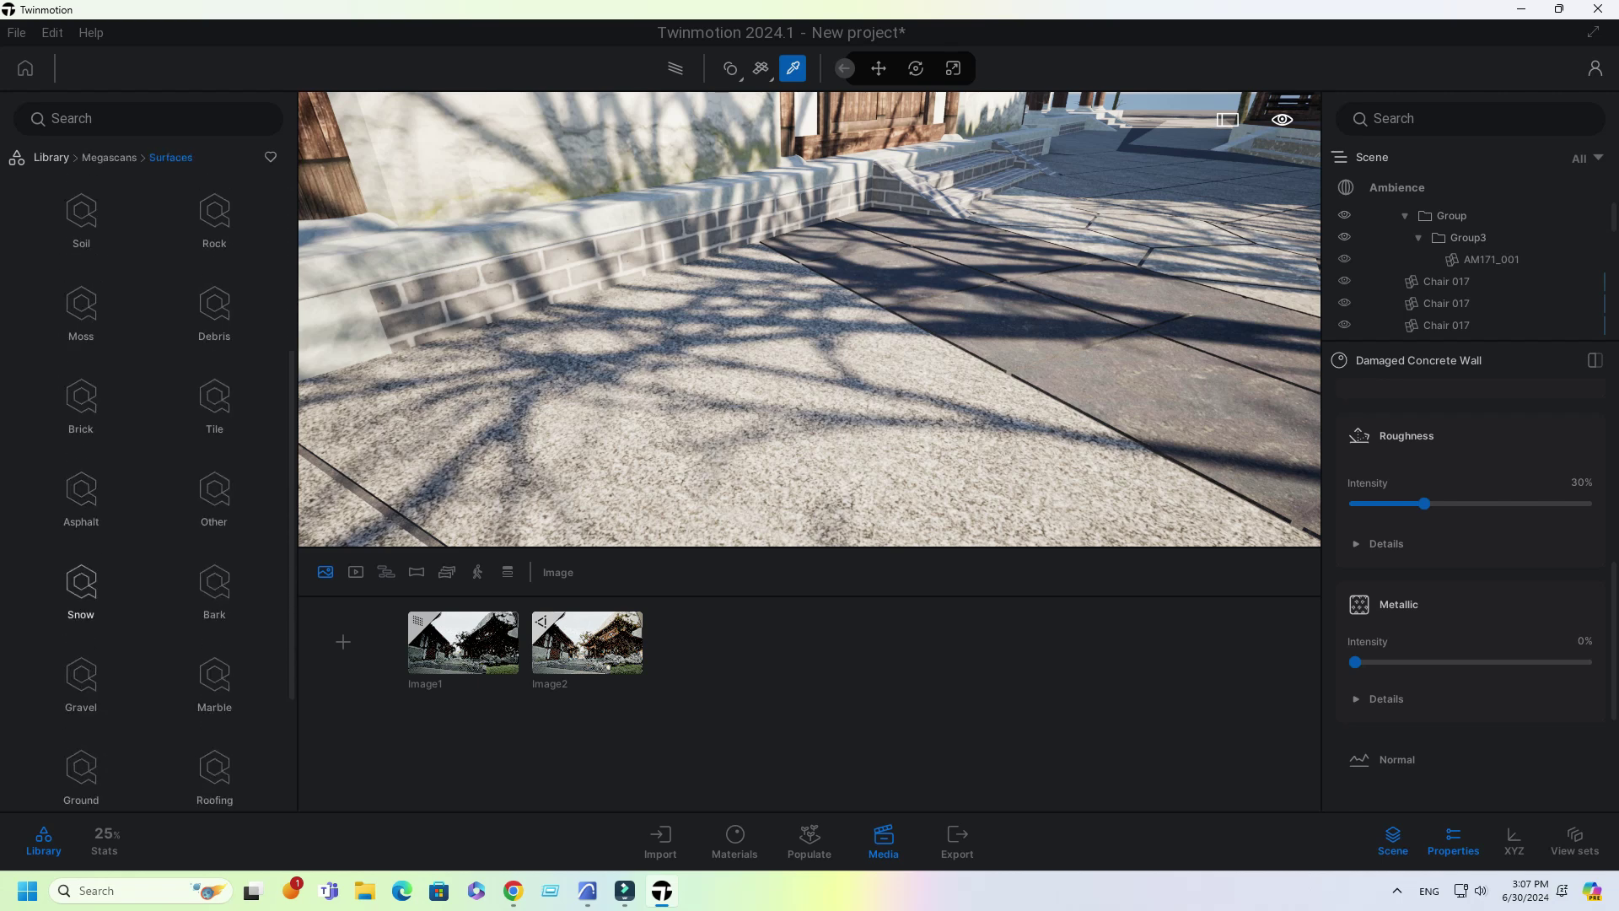
click(81, 653)
click(81, 314)
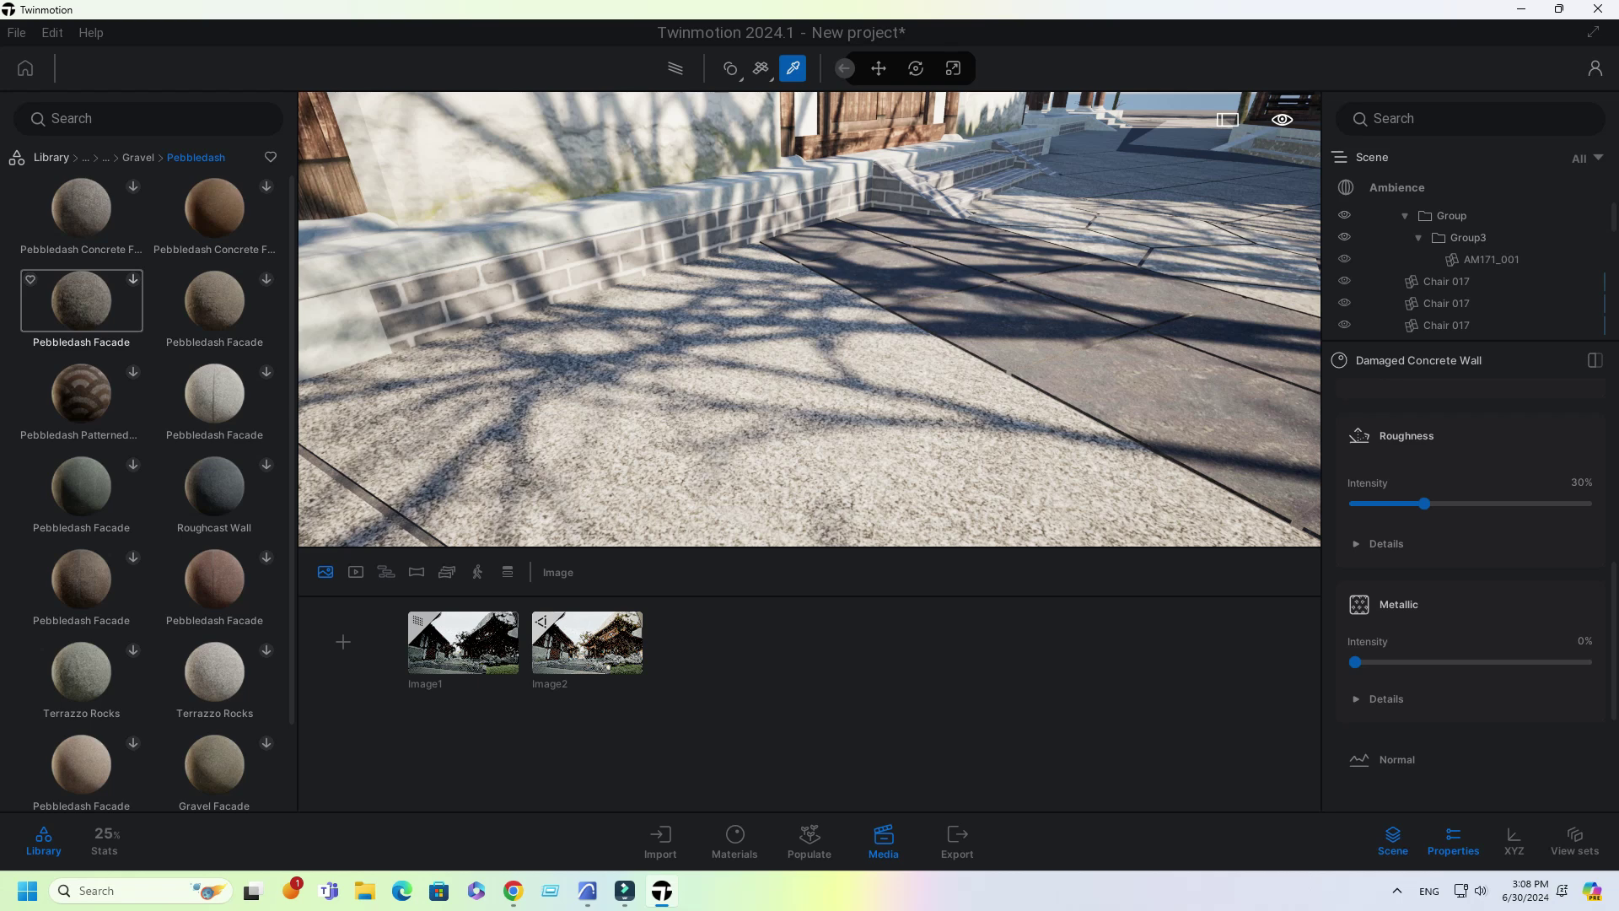
Step: Download the grey Pebbledash Facade material and apply it to the gravel ground strip beside the low brick wall
click(134, 279)
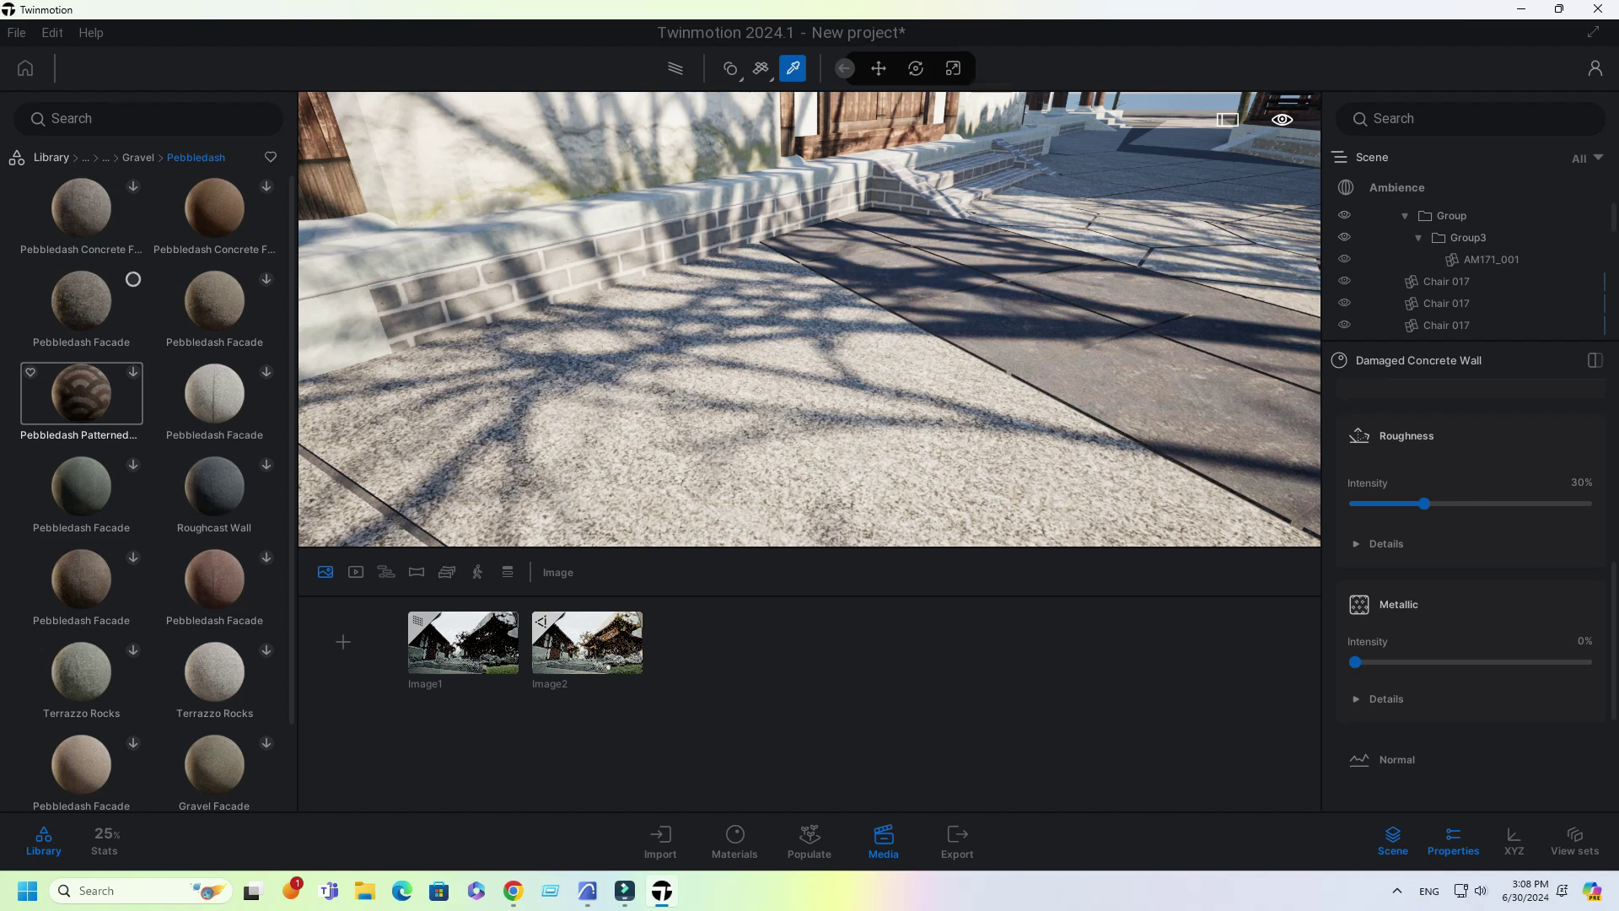
drag(81, 301, 717, 405)
right_drag(717, 405, 801, 510)
key(w)
key(w)
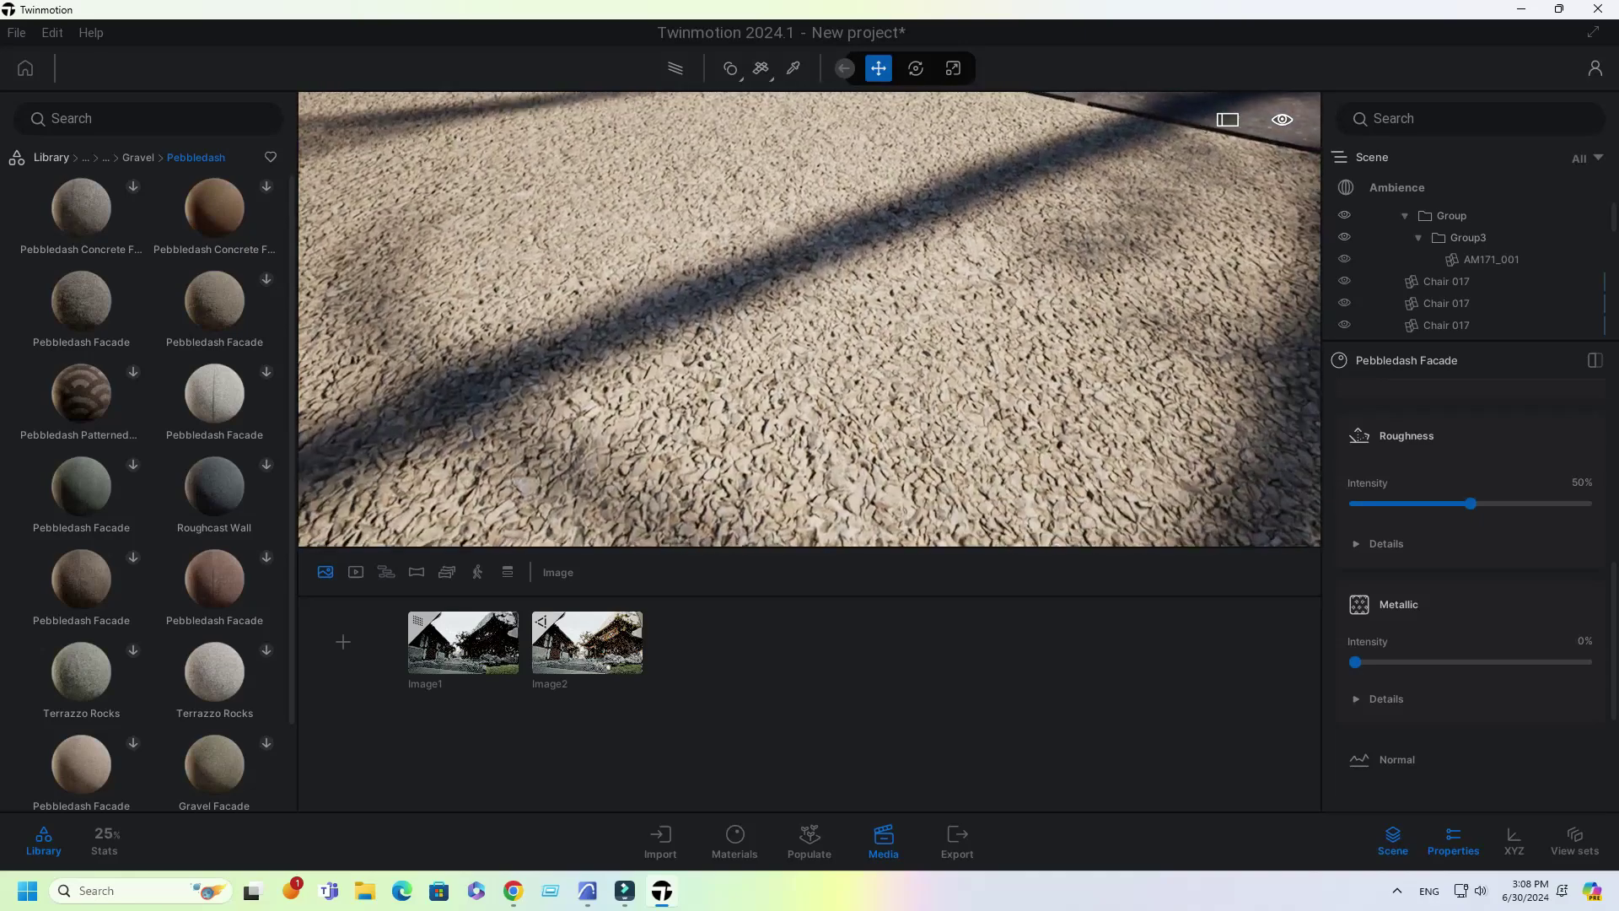
Step: Set the texture scale of the Pebbledash Facade ground material to 2.00
key(t)
scroll(1470, 529, up, 7)
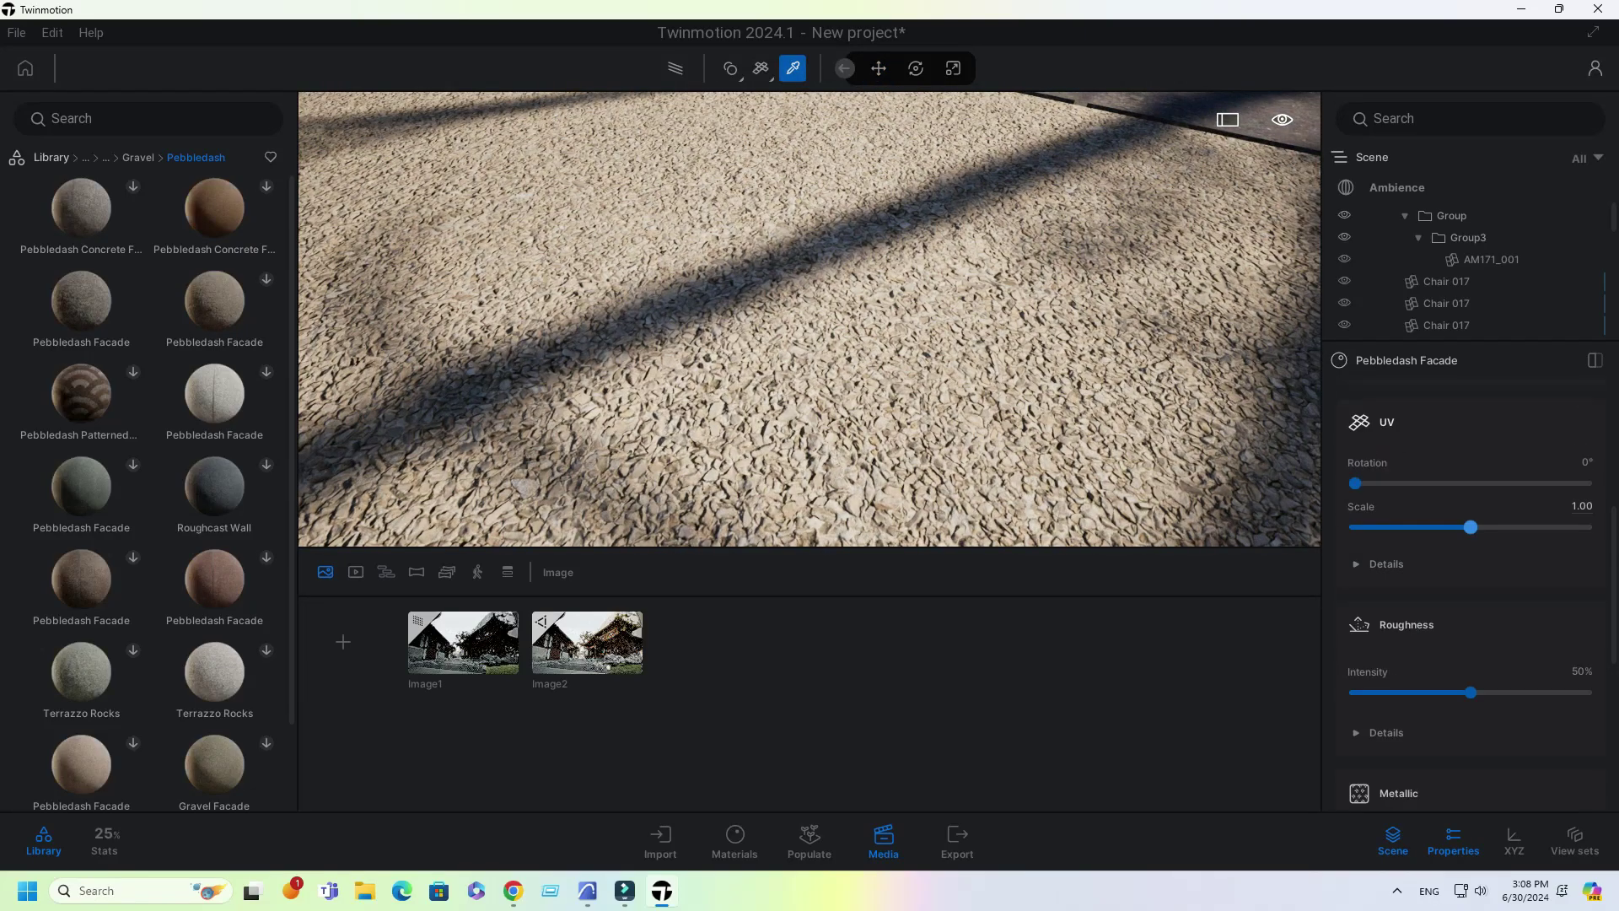
key(Return)
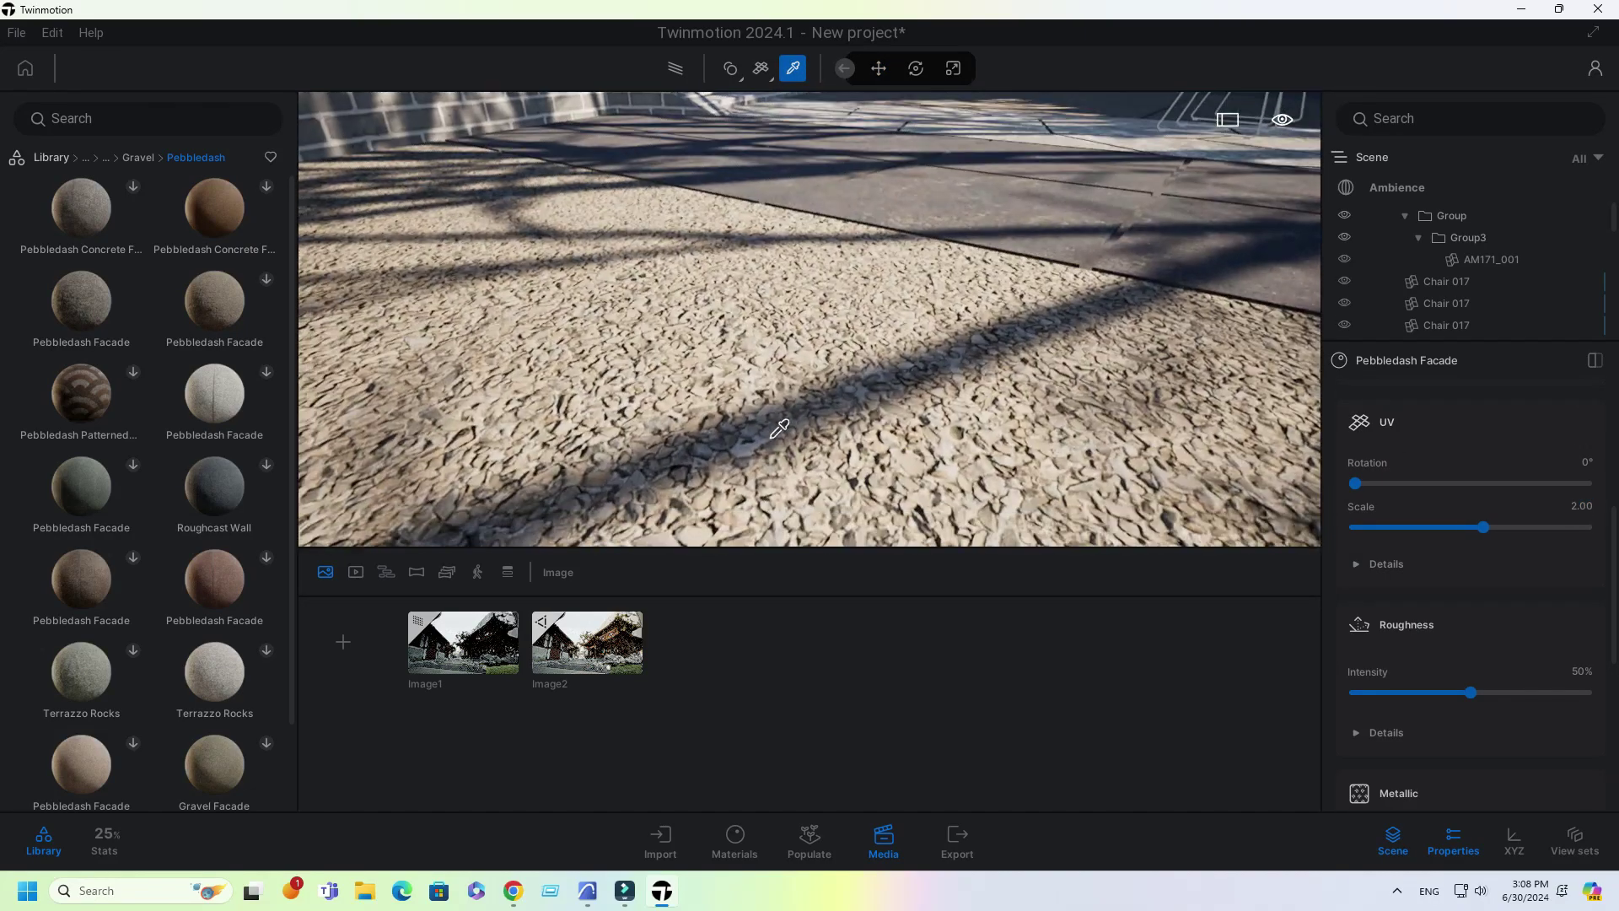
Step: Set the roughness intensity of the Pebbledash Facade ground material to 40%
scroll(1471, 591, down, 7)
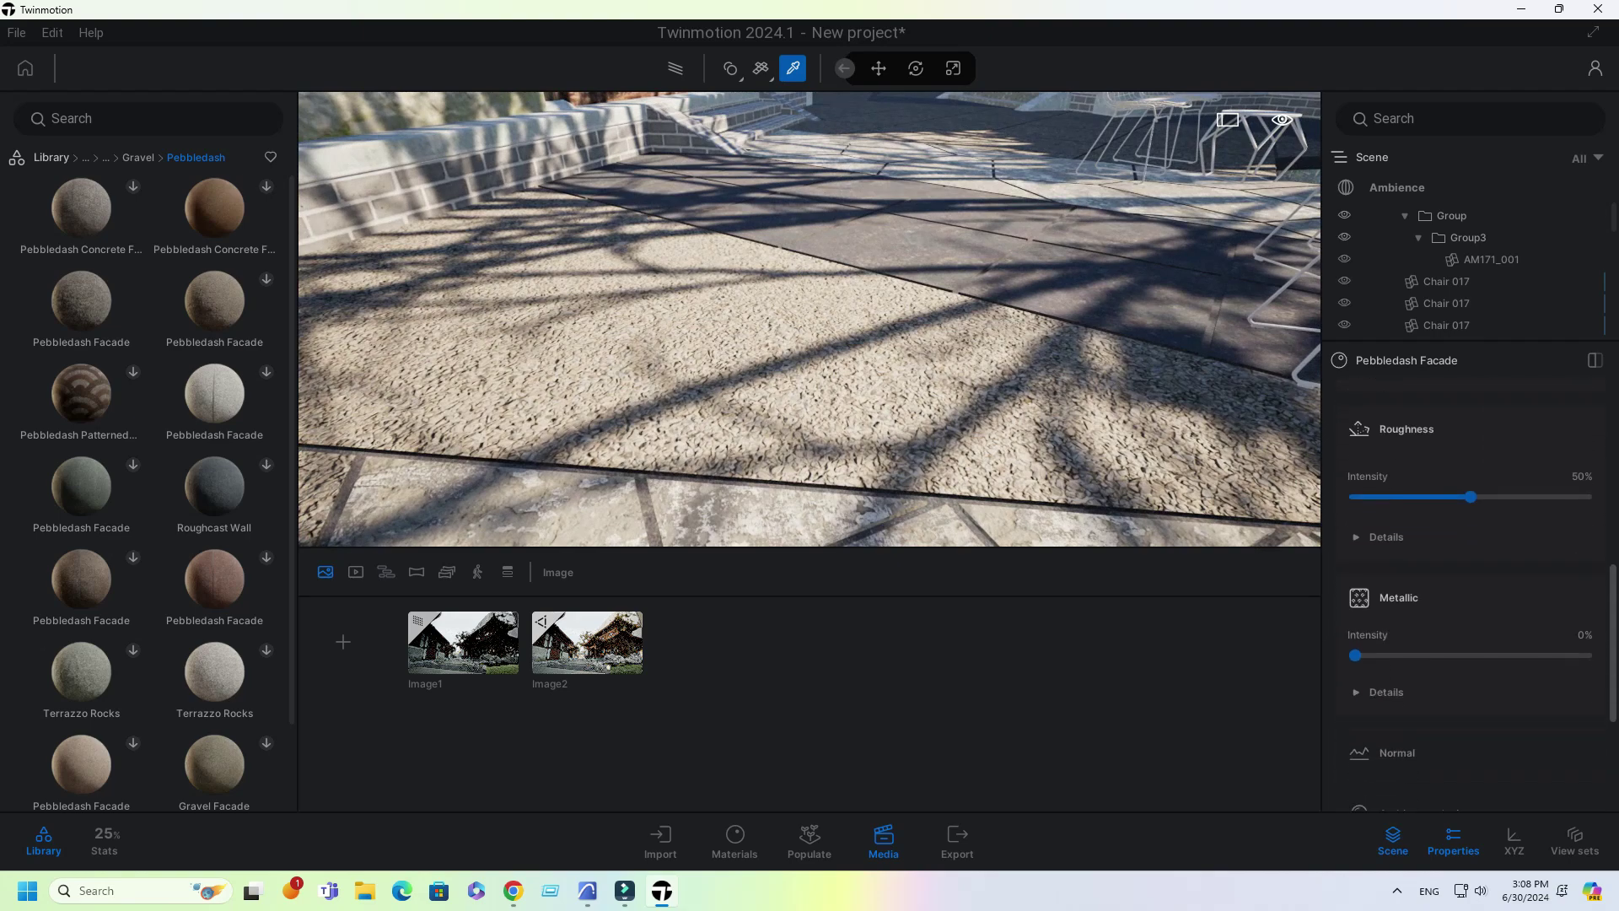
scroll(1471, 590, up, 4)
scroll(1471, 590, up, 3)
click(1582, 588)
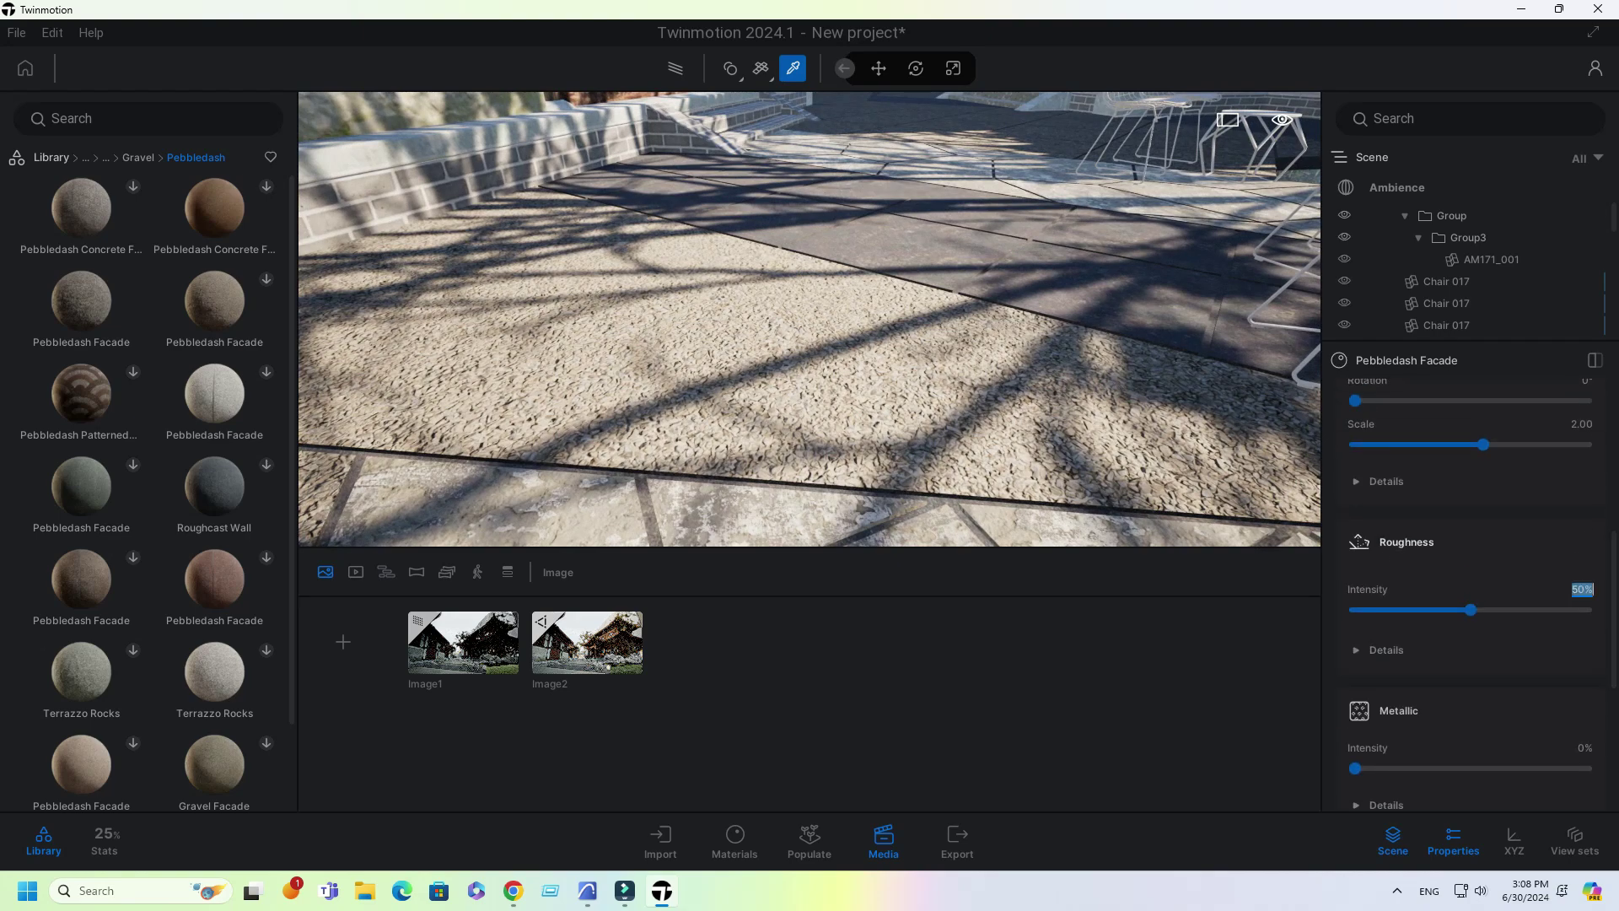
text(40)
key(Return)
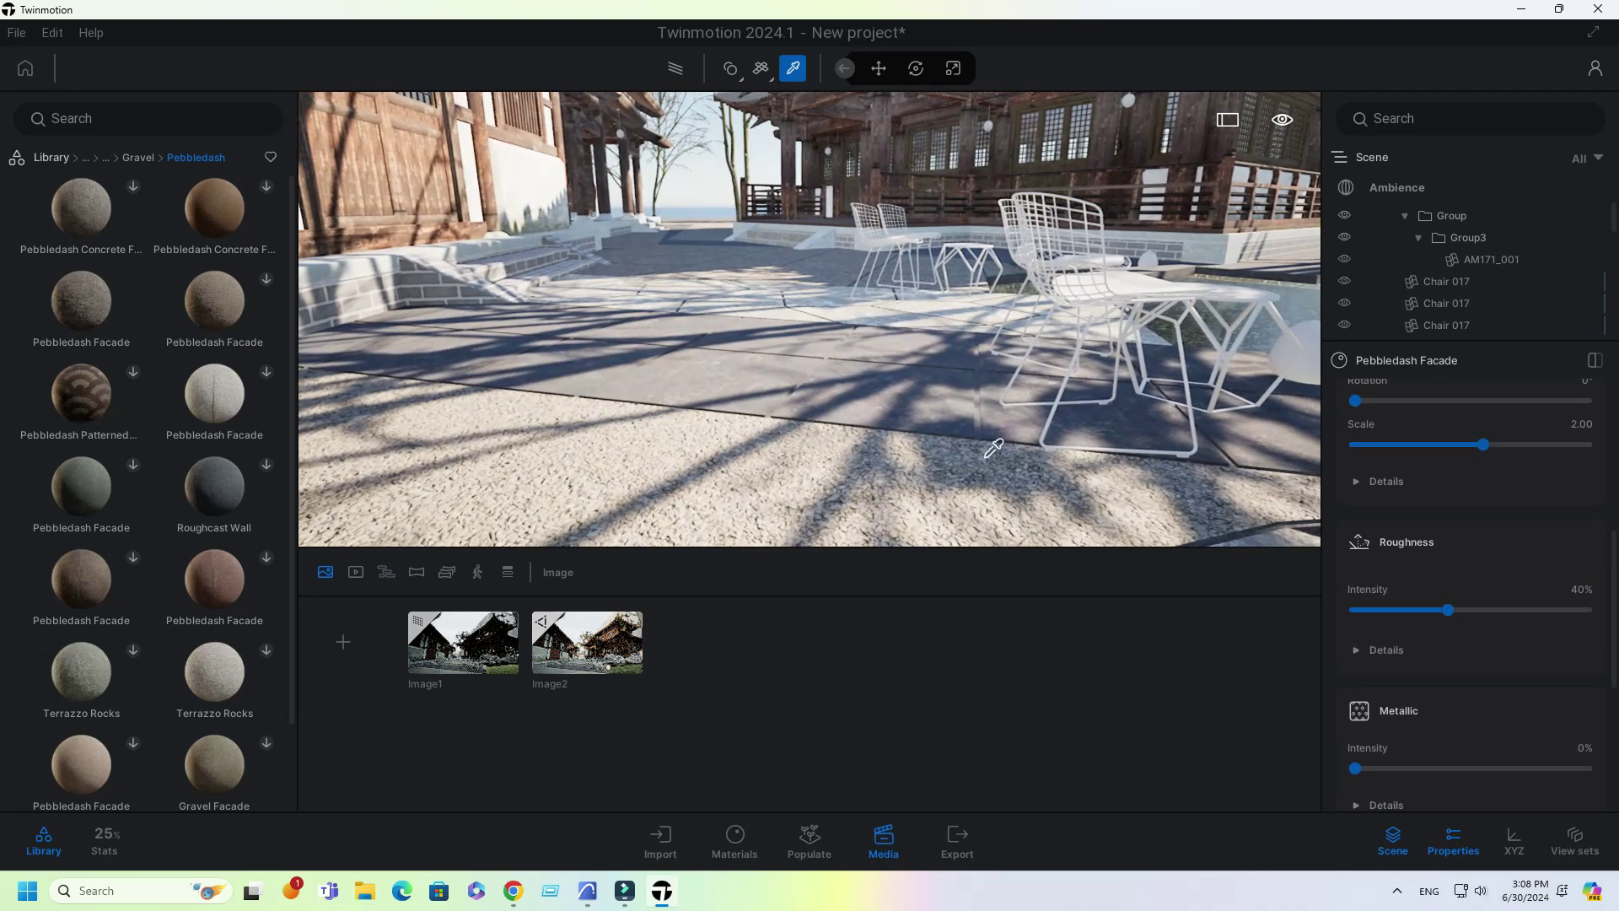
Step: Sample the dark paving material beneath the wire chairs and open its roughness intensity for editing
key(w)
key(d)
right_drag(985, 458, 1024, 499)
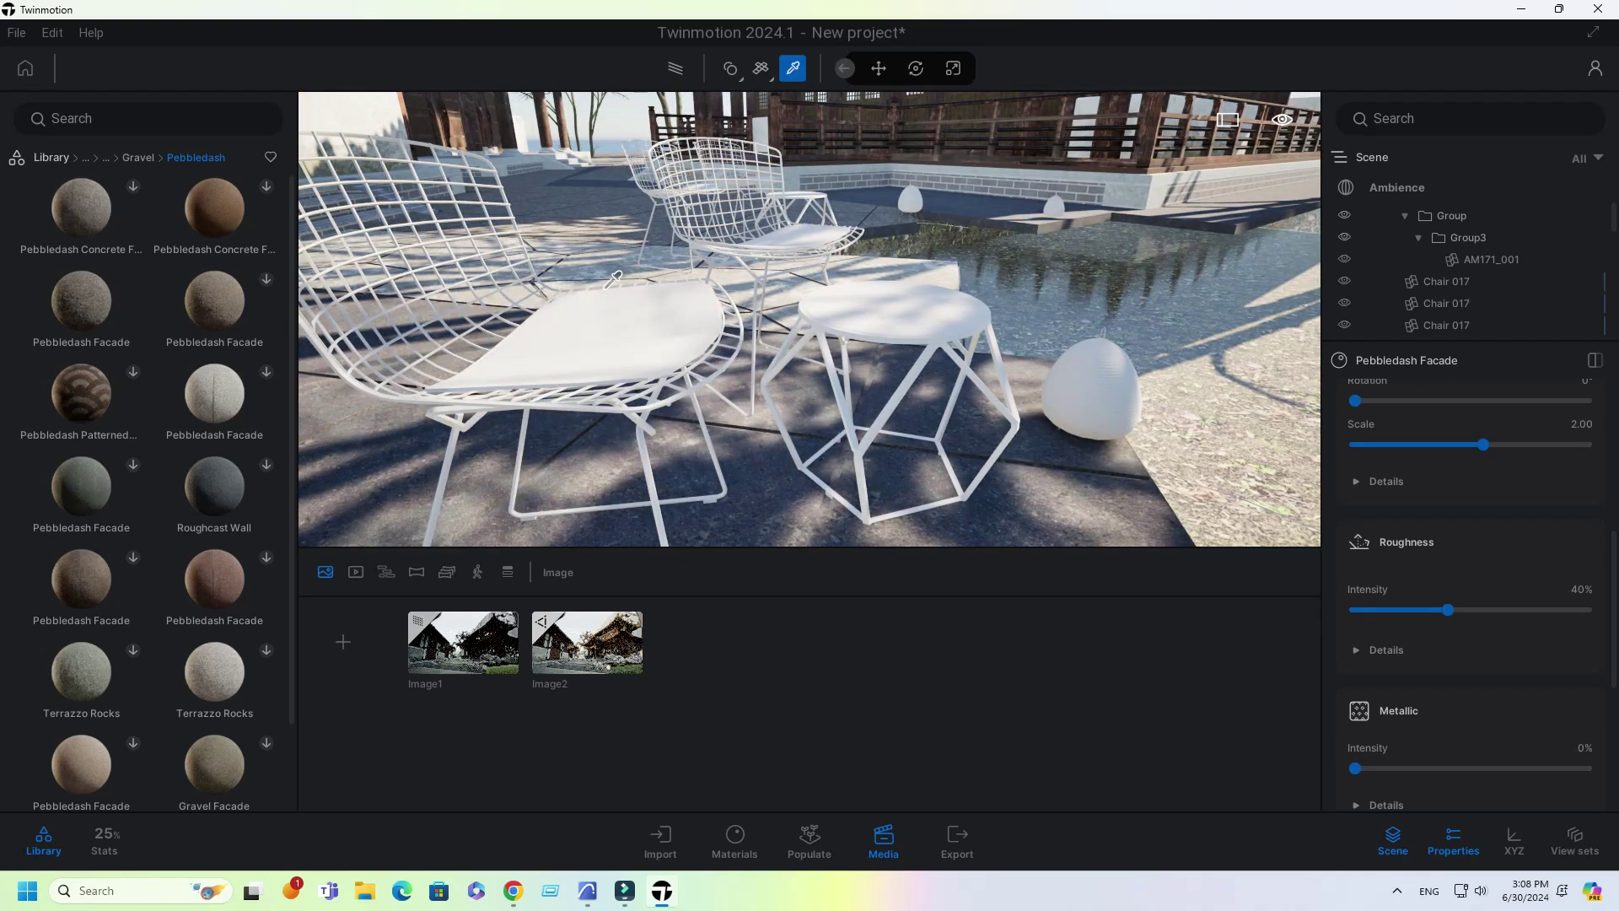
right_drag(605, 290, 531, 386)
click(563, 402)
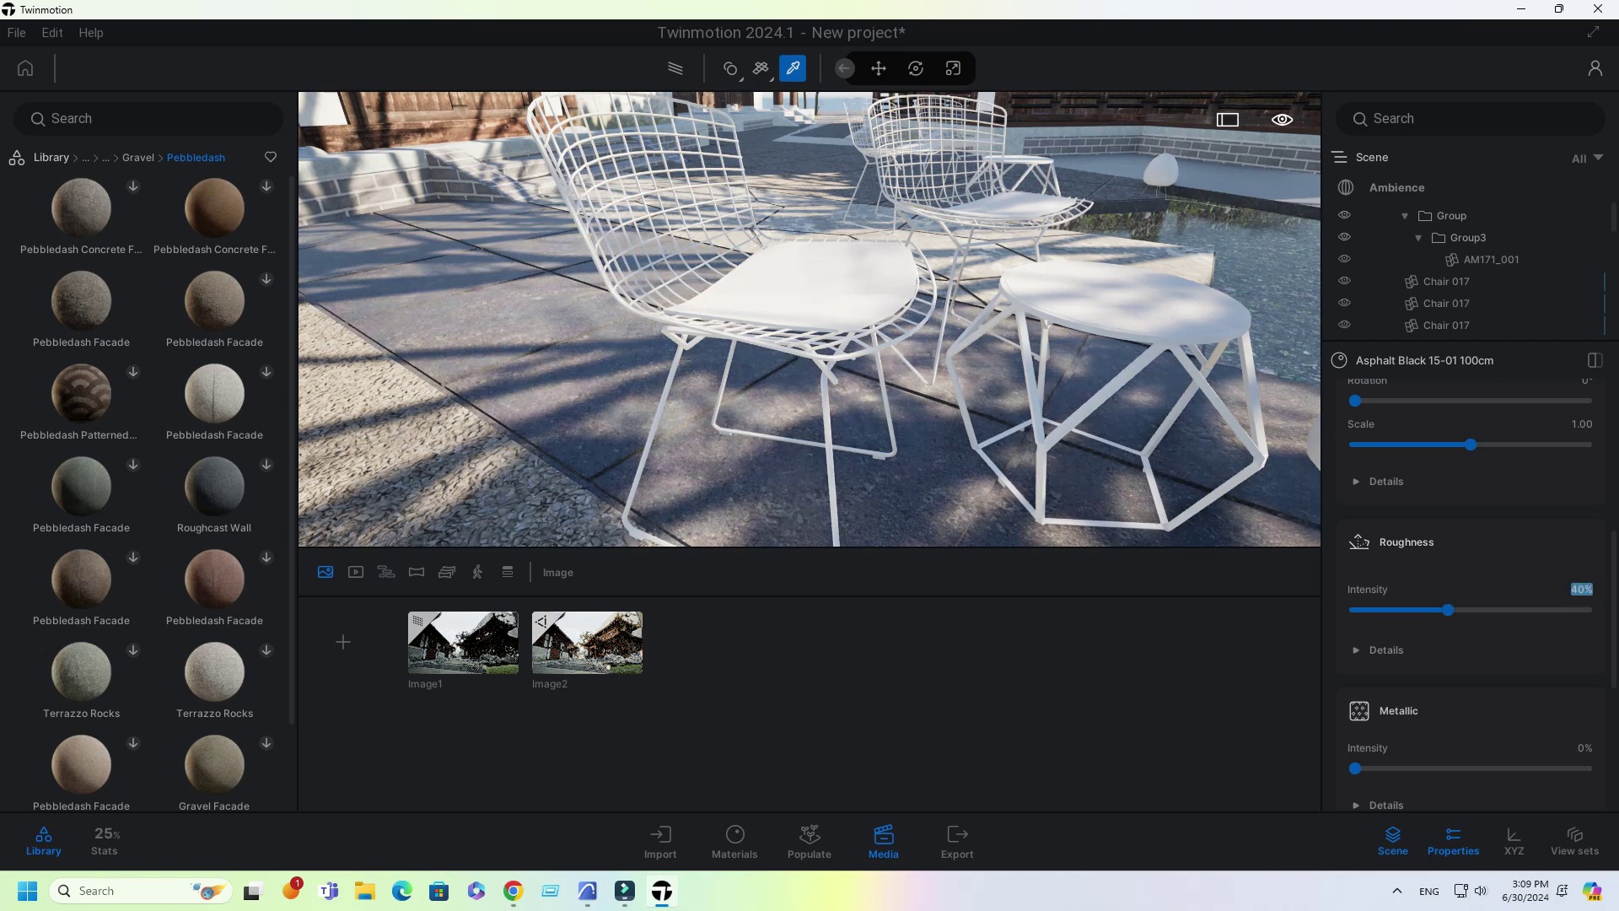
Step: Review the courtyard in the saved Image2 view and return to a close view of the wire chairs
click(587, 642)
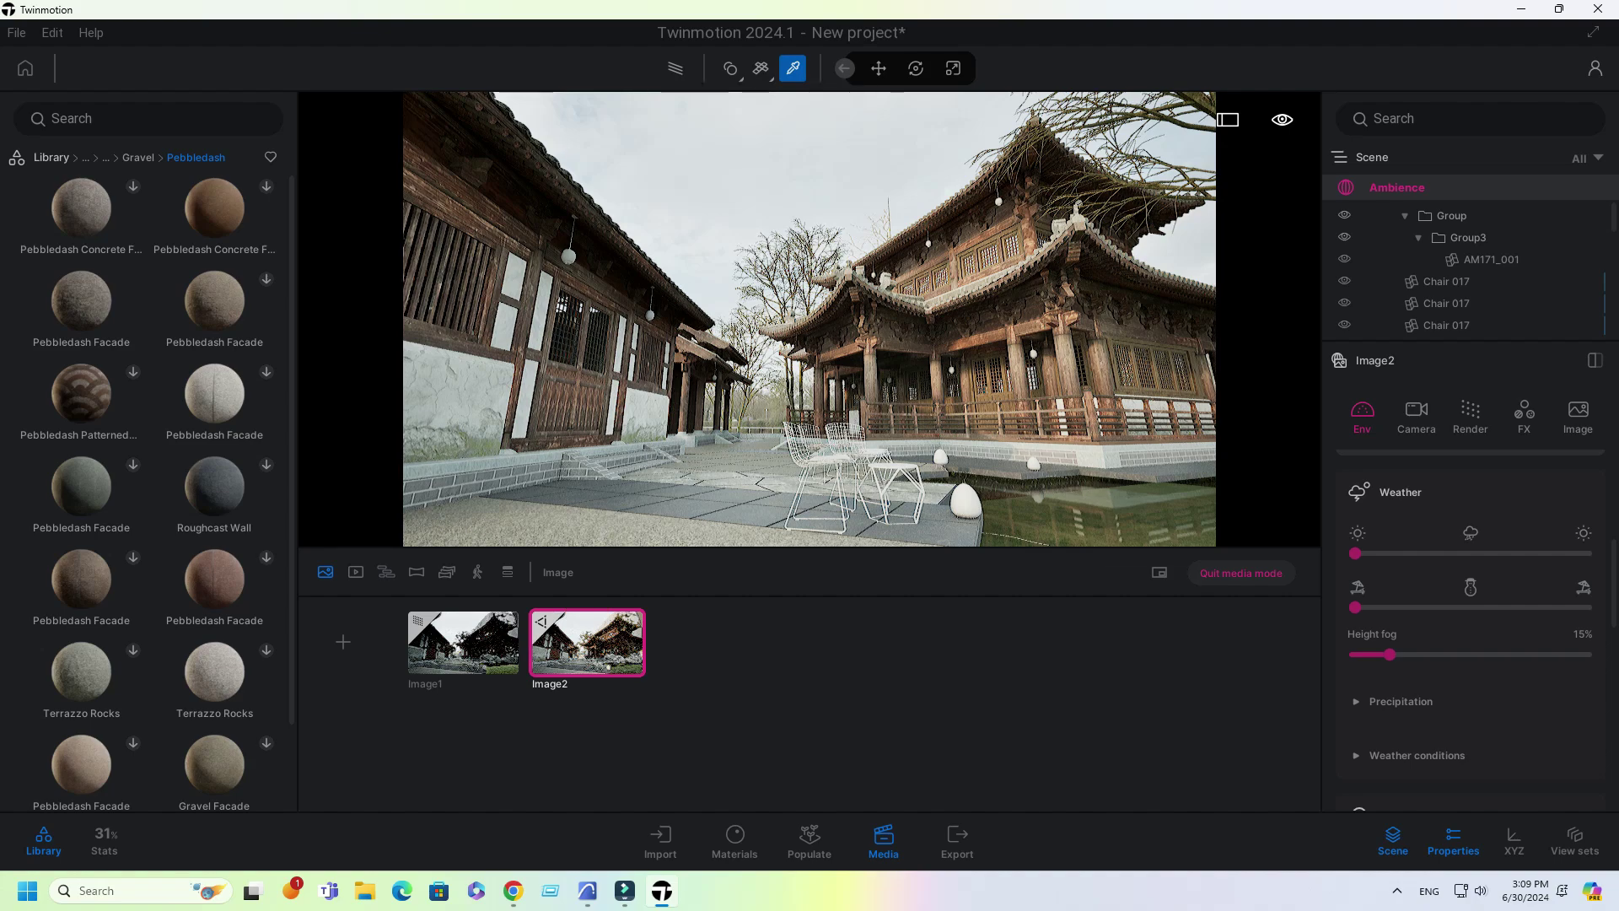
right_drag(877, 270, 521, 272)
scroll(877, 332, up, 5)
scroll(877, 332, up, 5)
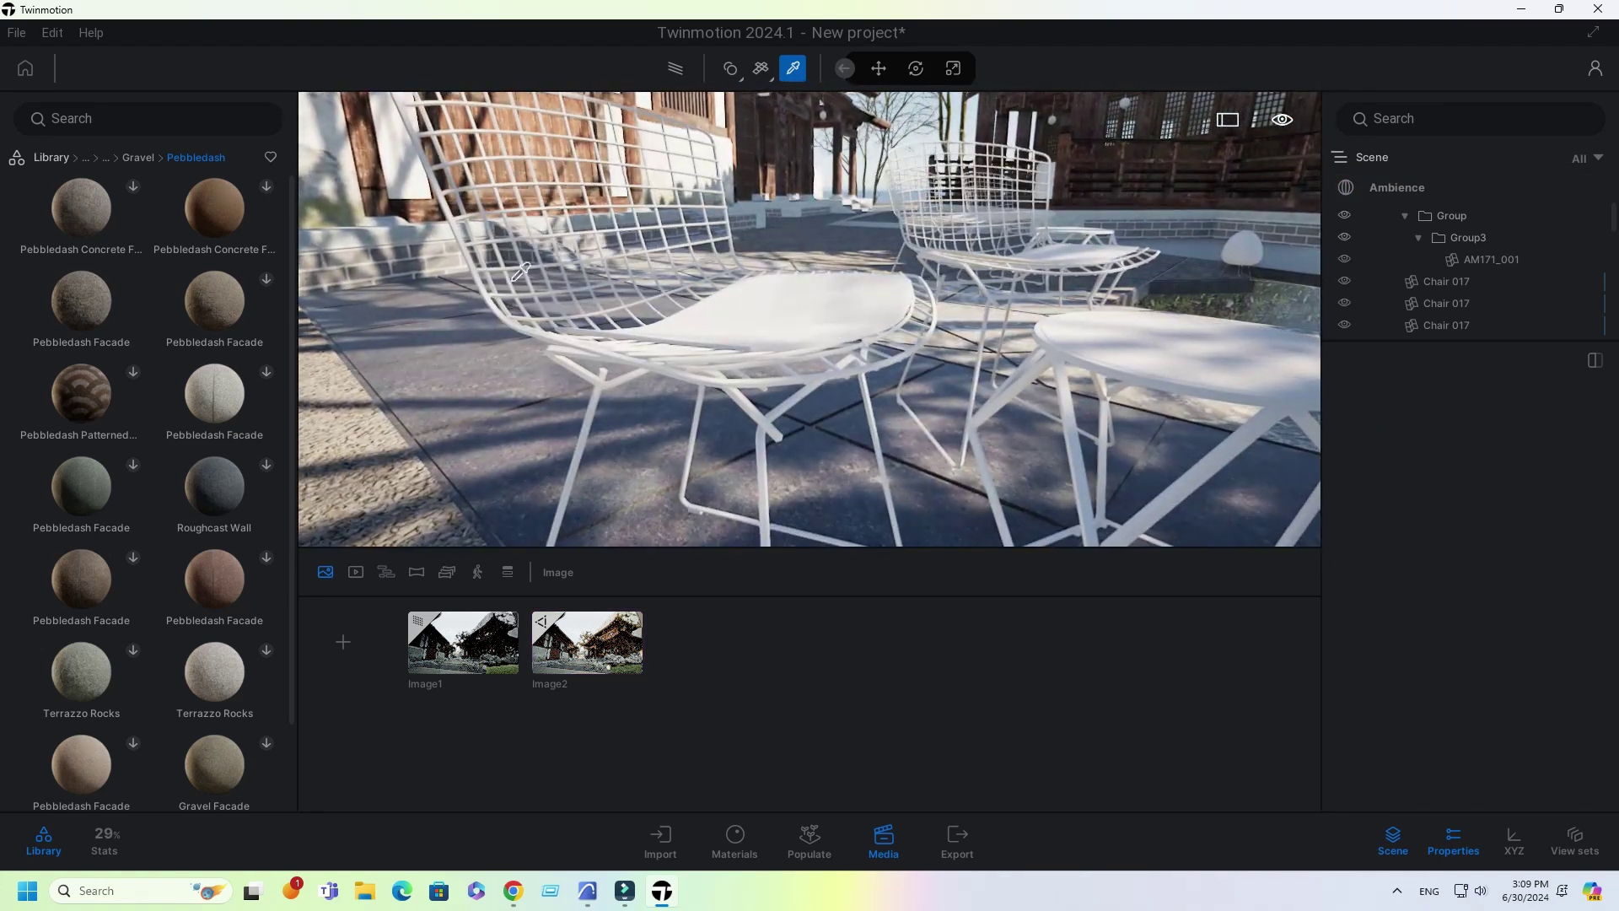
Step: Apply the Painted Metal Door material from the Megascans corroded metal surfaces to the white wire chairs
click(51, 158)
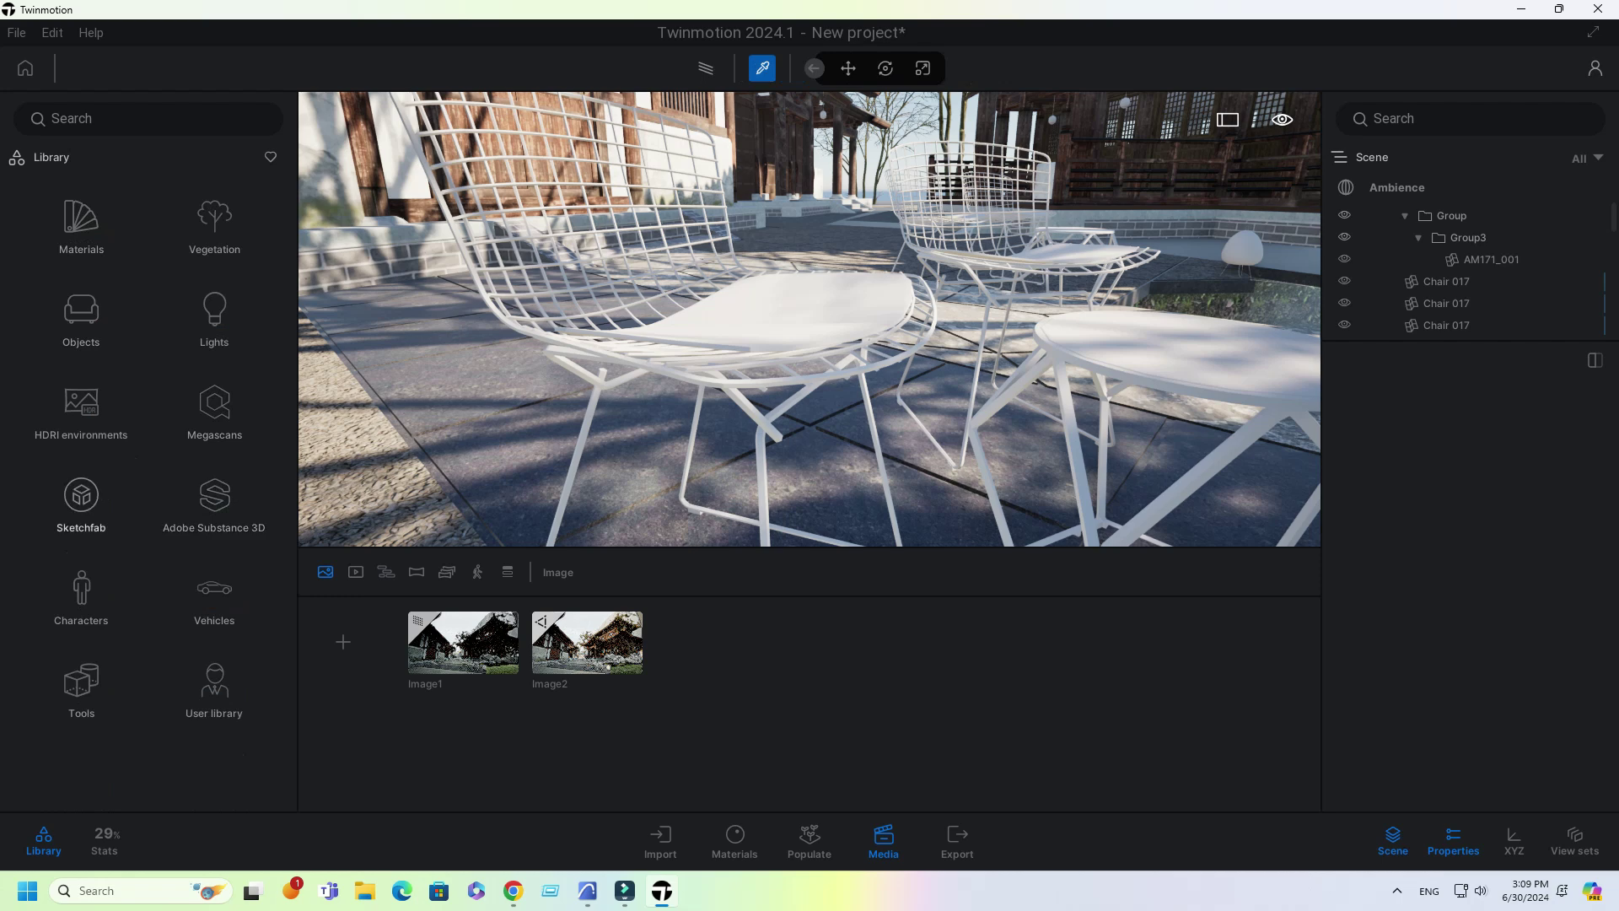
click(214, 404)
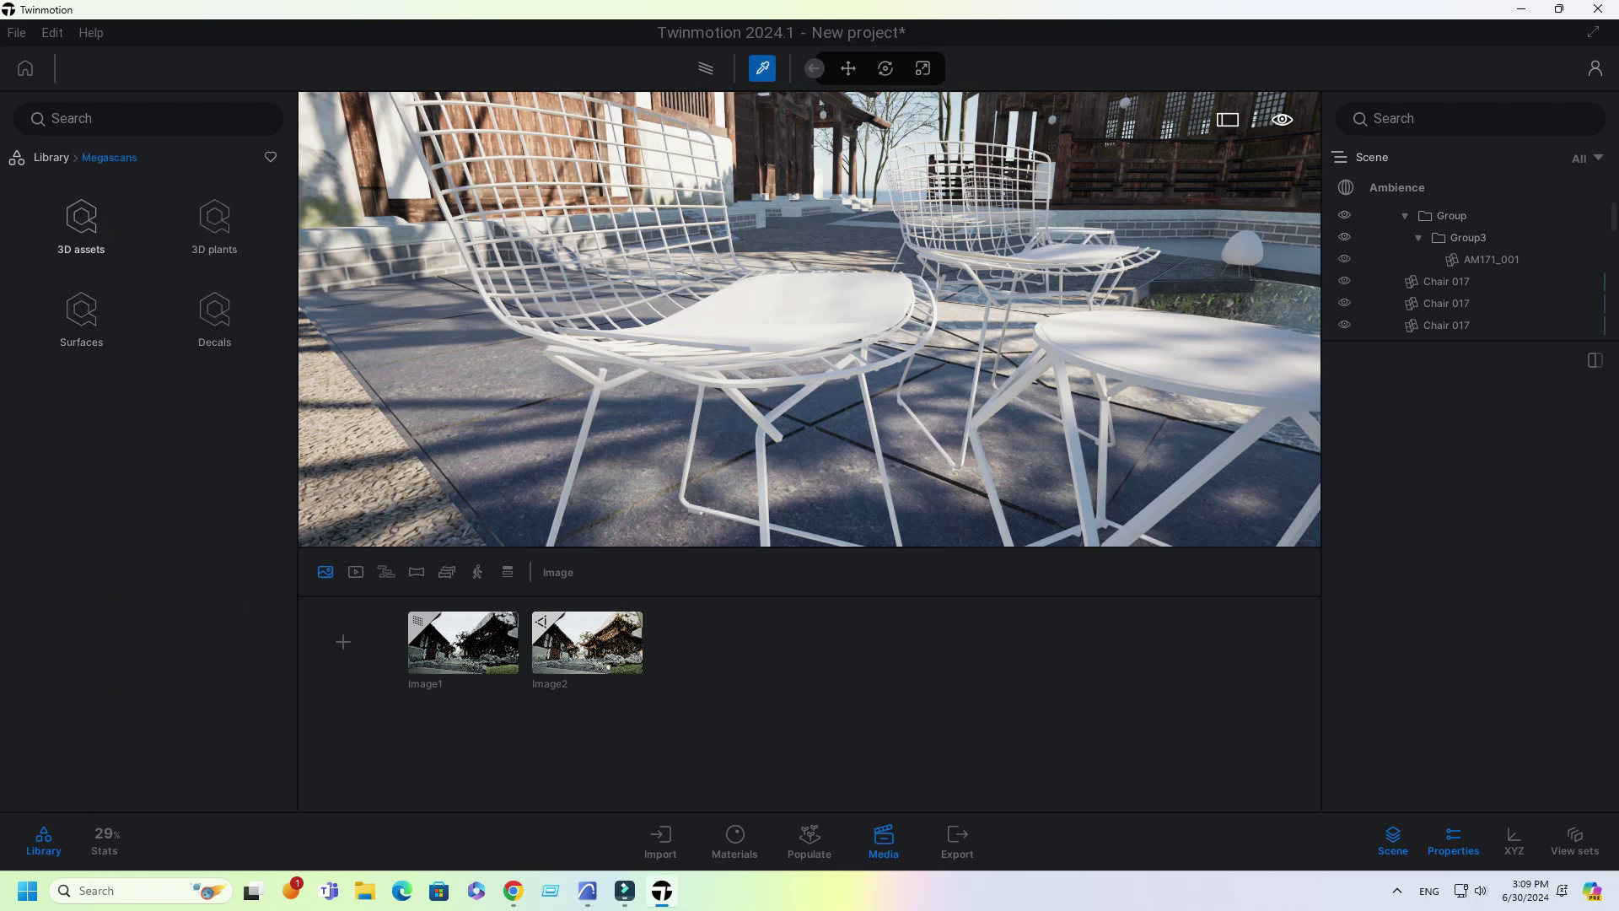
click(81, 316)
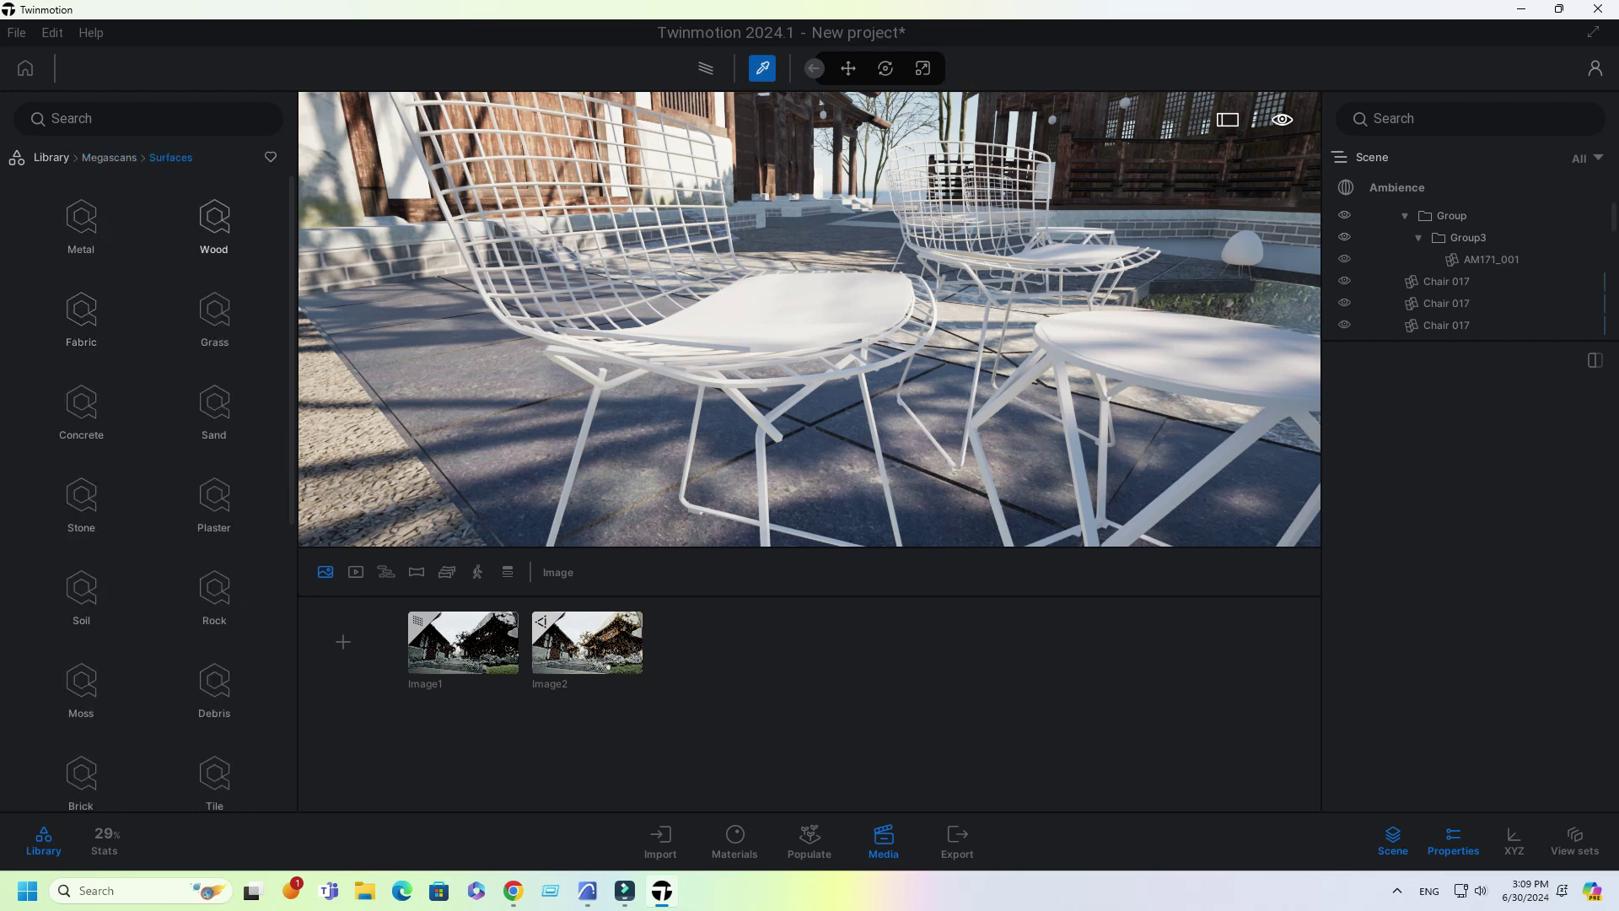
click(81, 223)
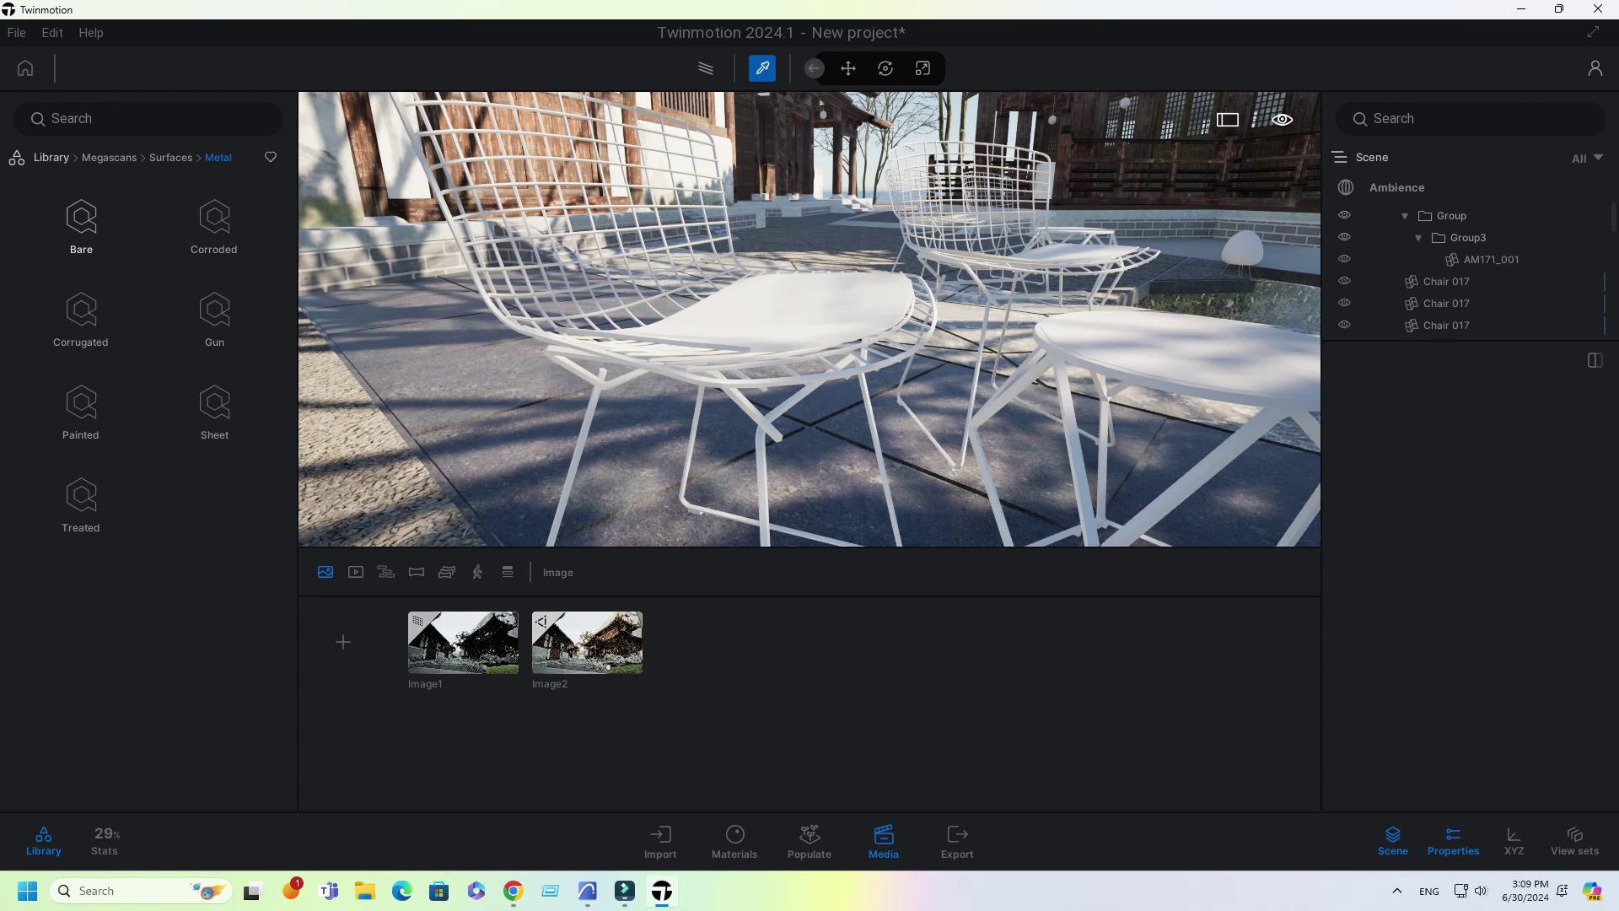
click(214, 224)
drag(214, 302, 759, 312)
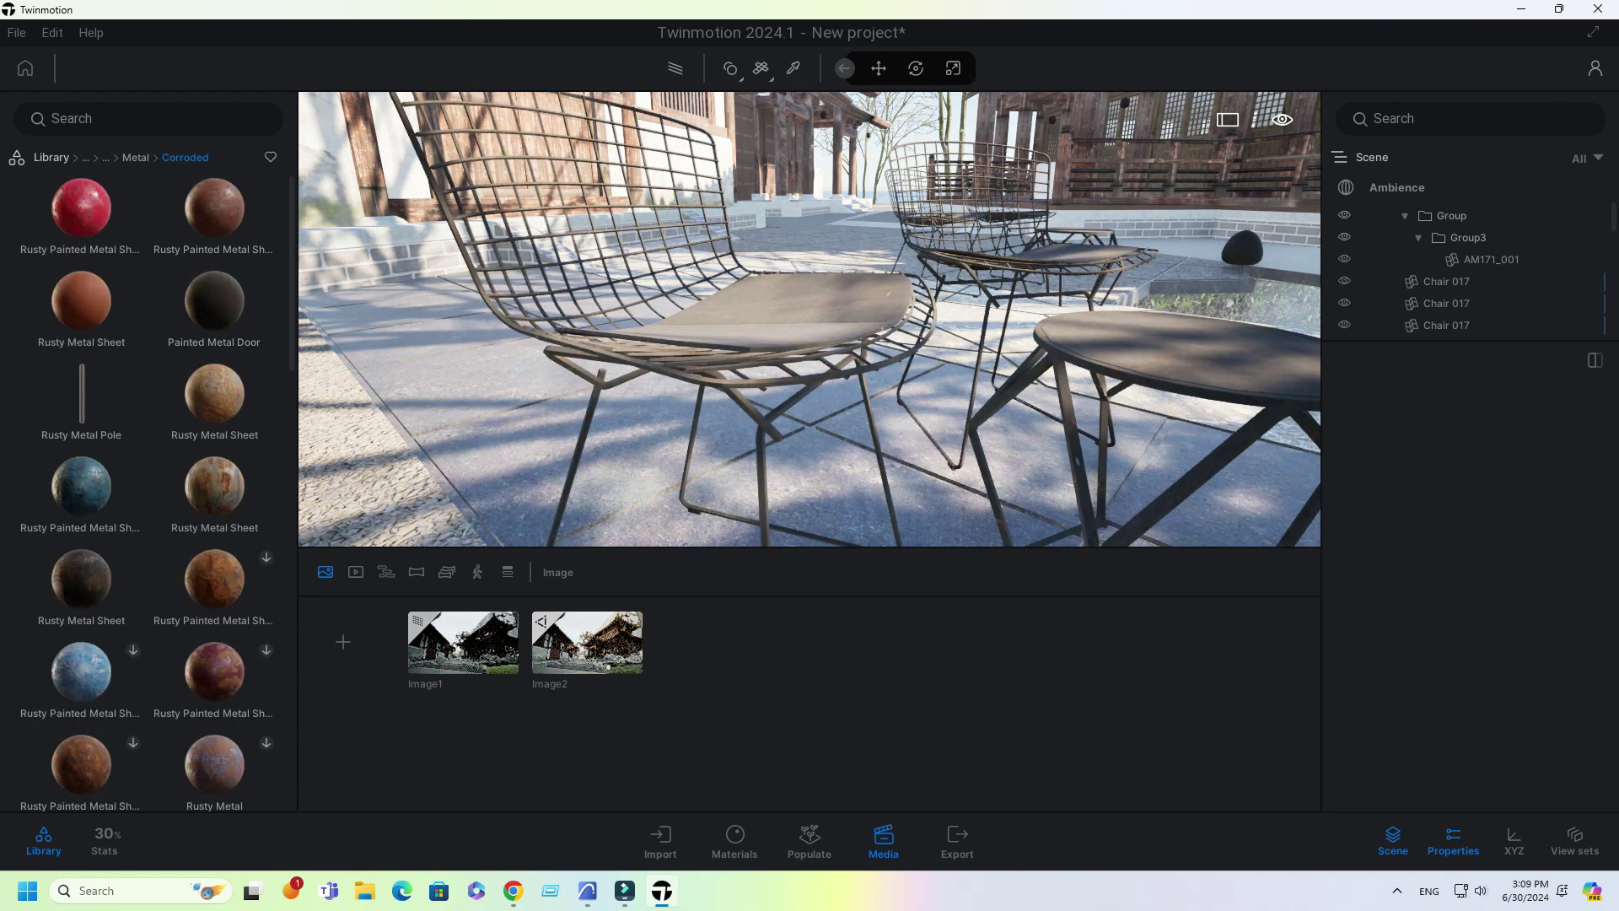
Step: Set the roughness intensity of the chairs' Painted Metal Door material to 30%
right_drag(759, 312, 919, 311)
scroll(809, 319, down, 2)
click(793, 68)
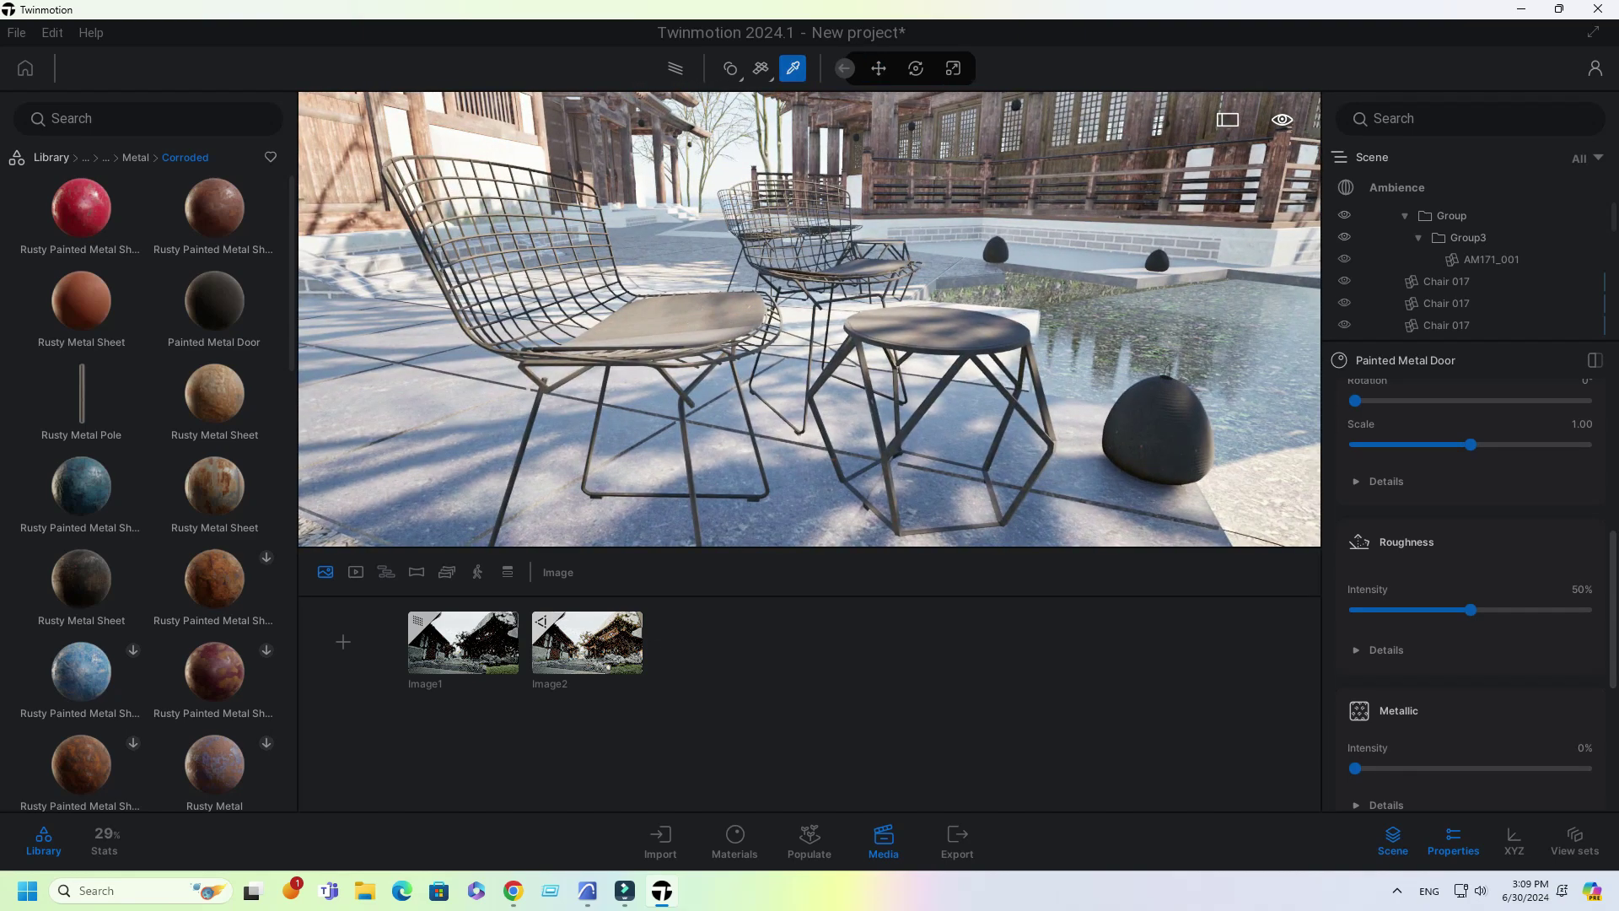
scroll(1468, 649, down, 3)
scroll(1467, 590, up, 3)
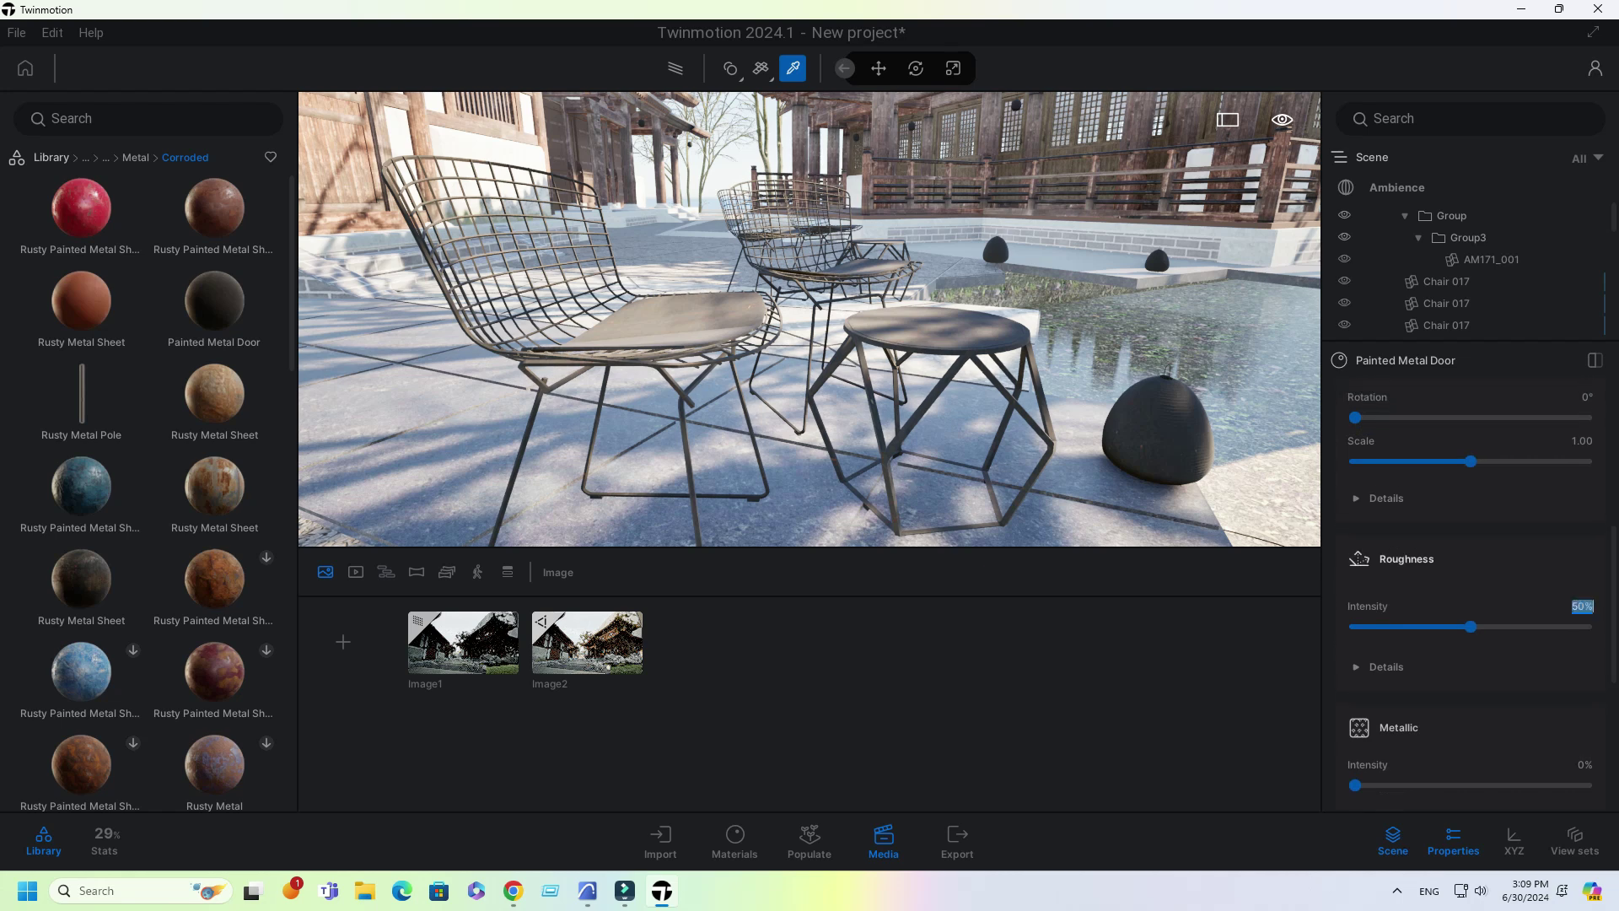
text(30)
key(Return)
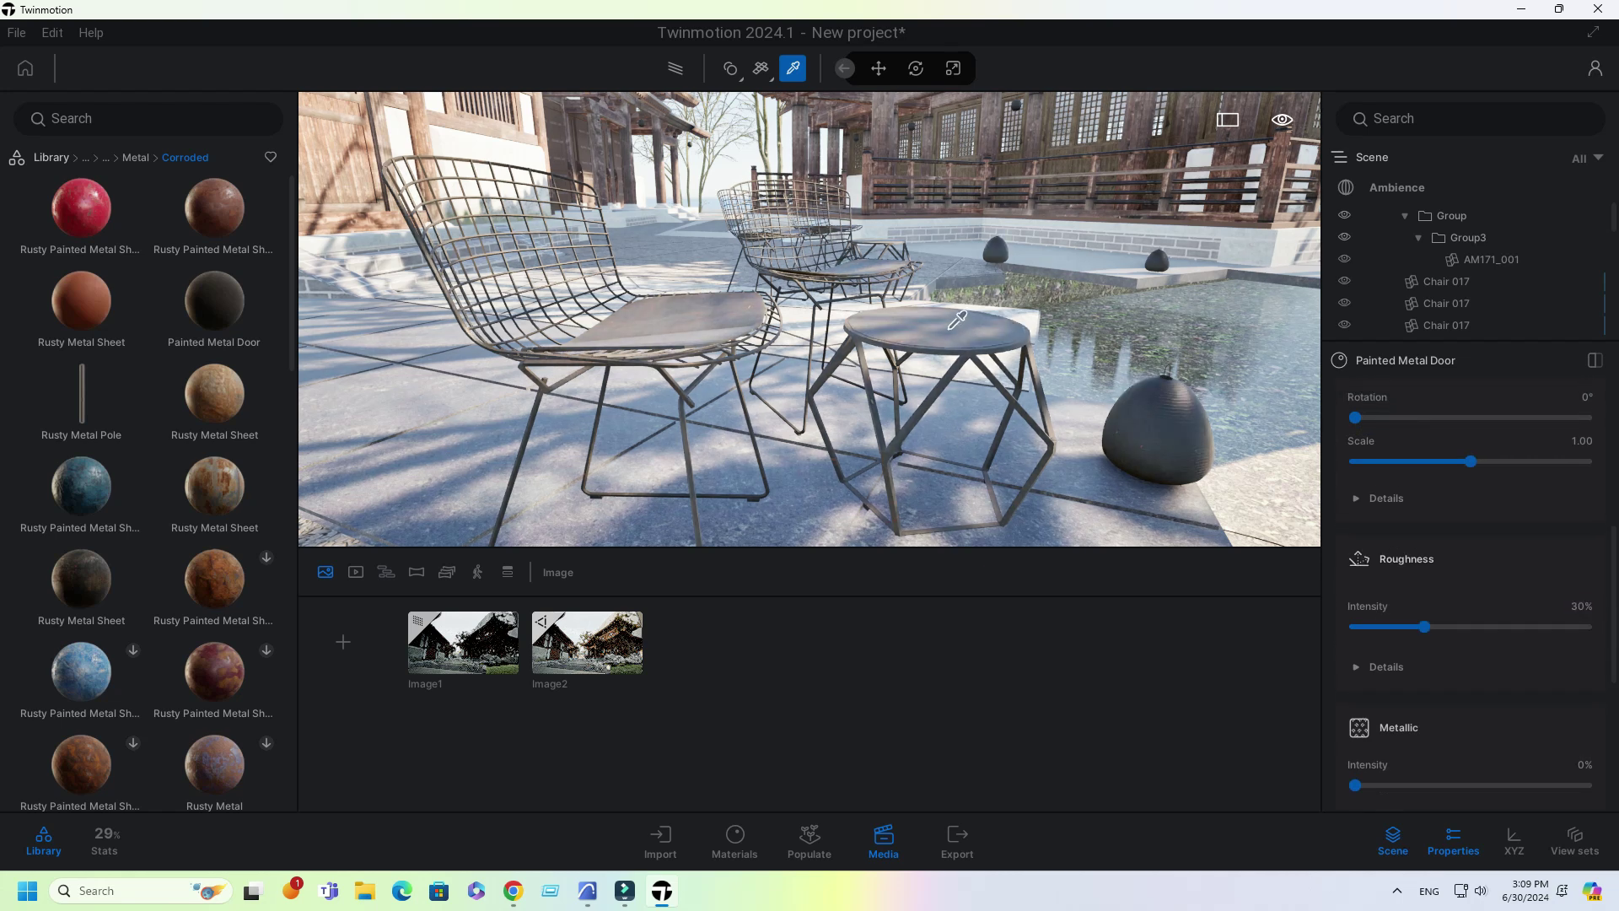
click(879, 68)
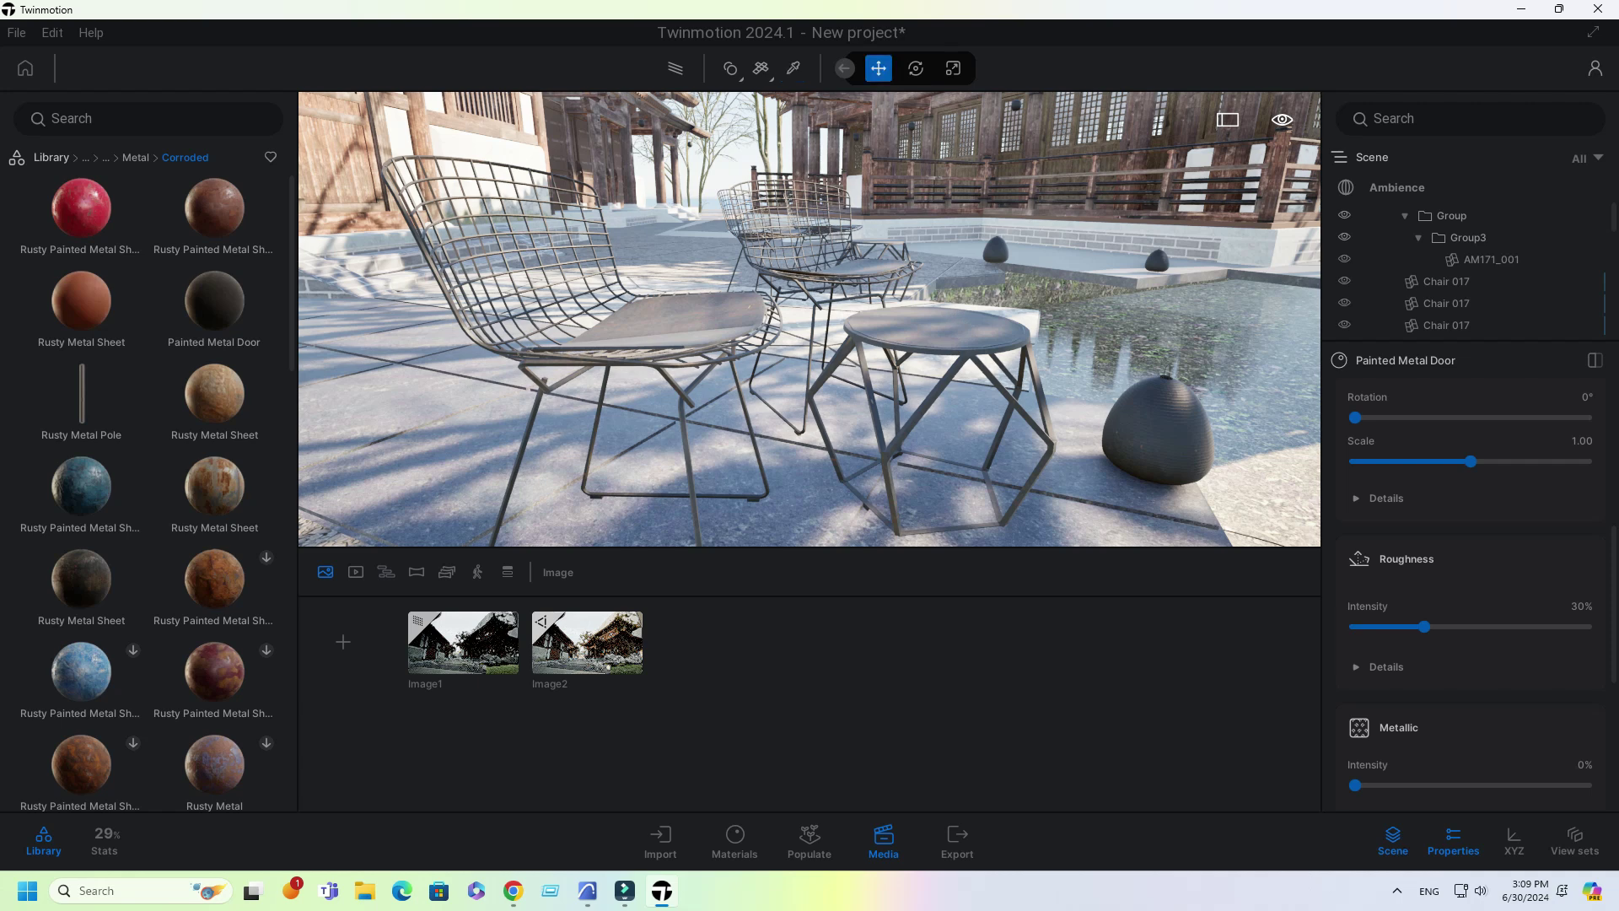
Step: Open the plain fabric surfaces in the Megascans library
click(135, 158)
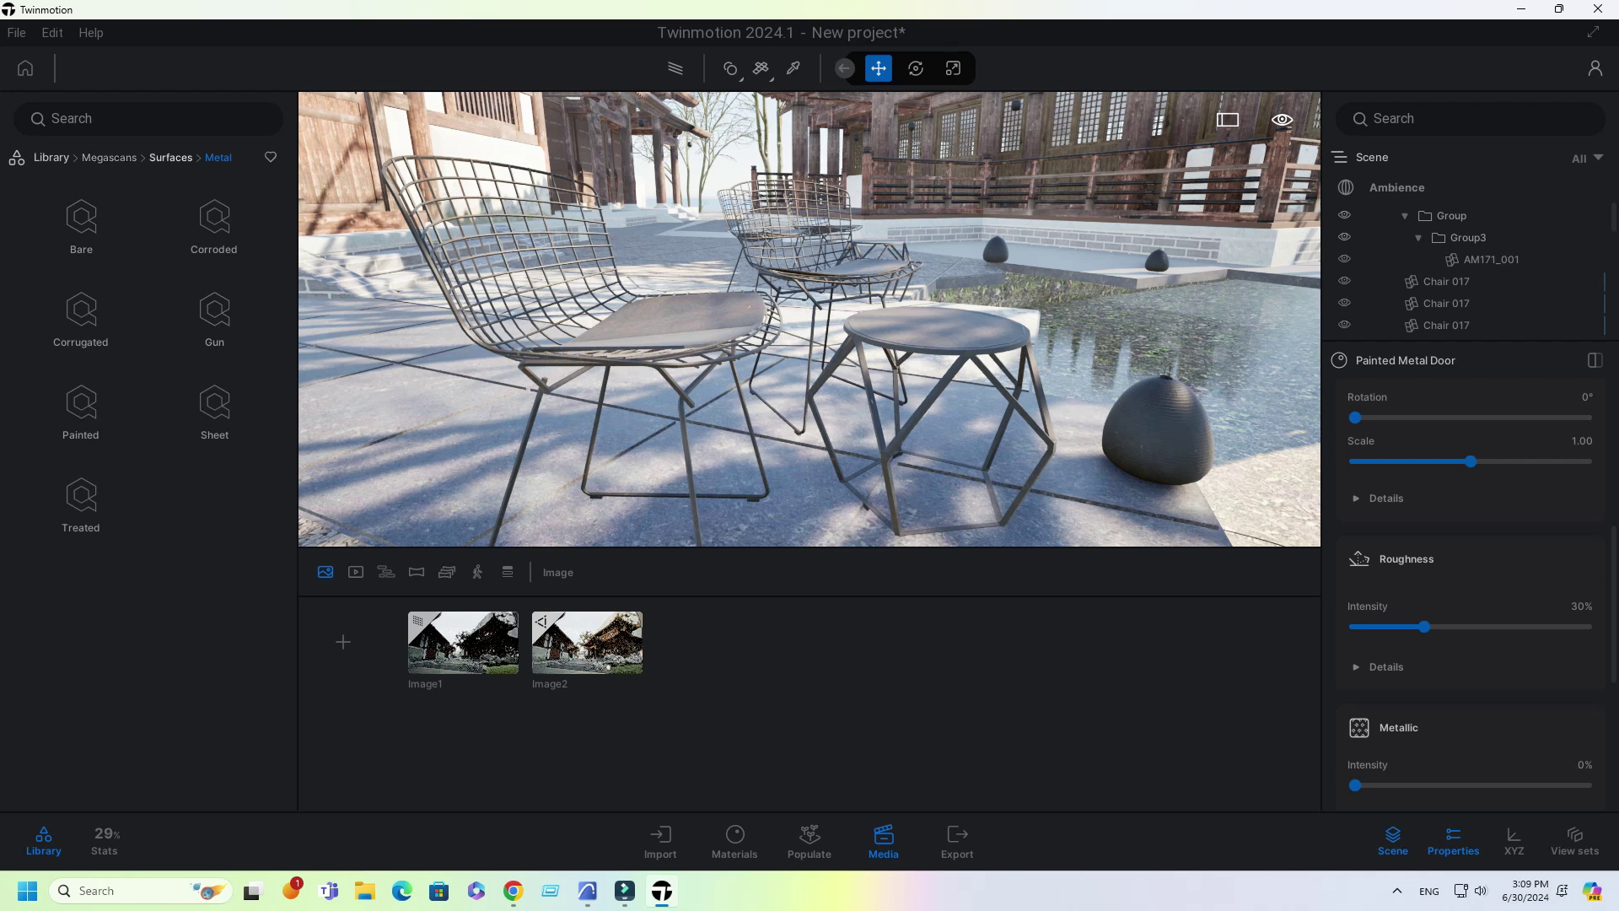
click(171, 157)
click(108, 158)
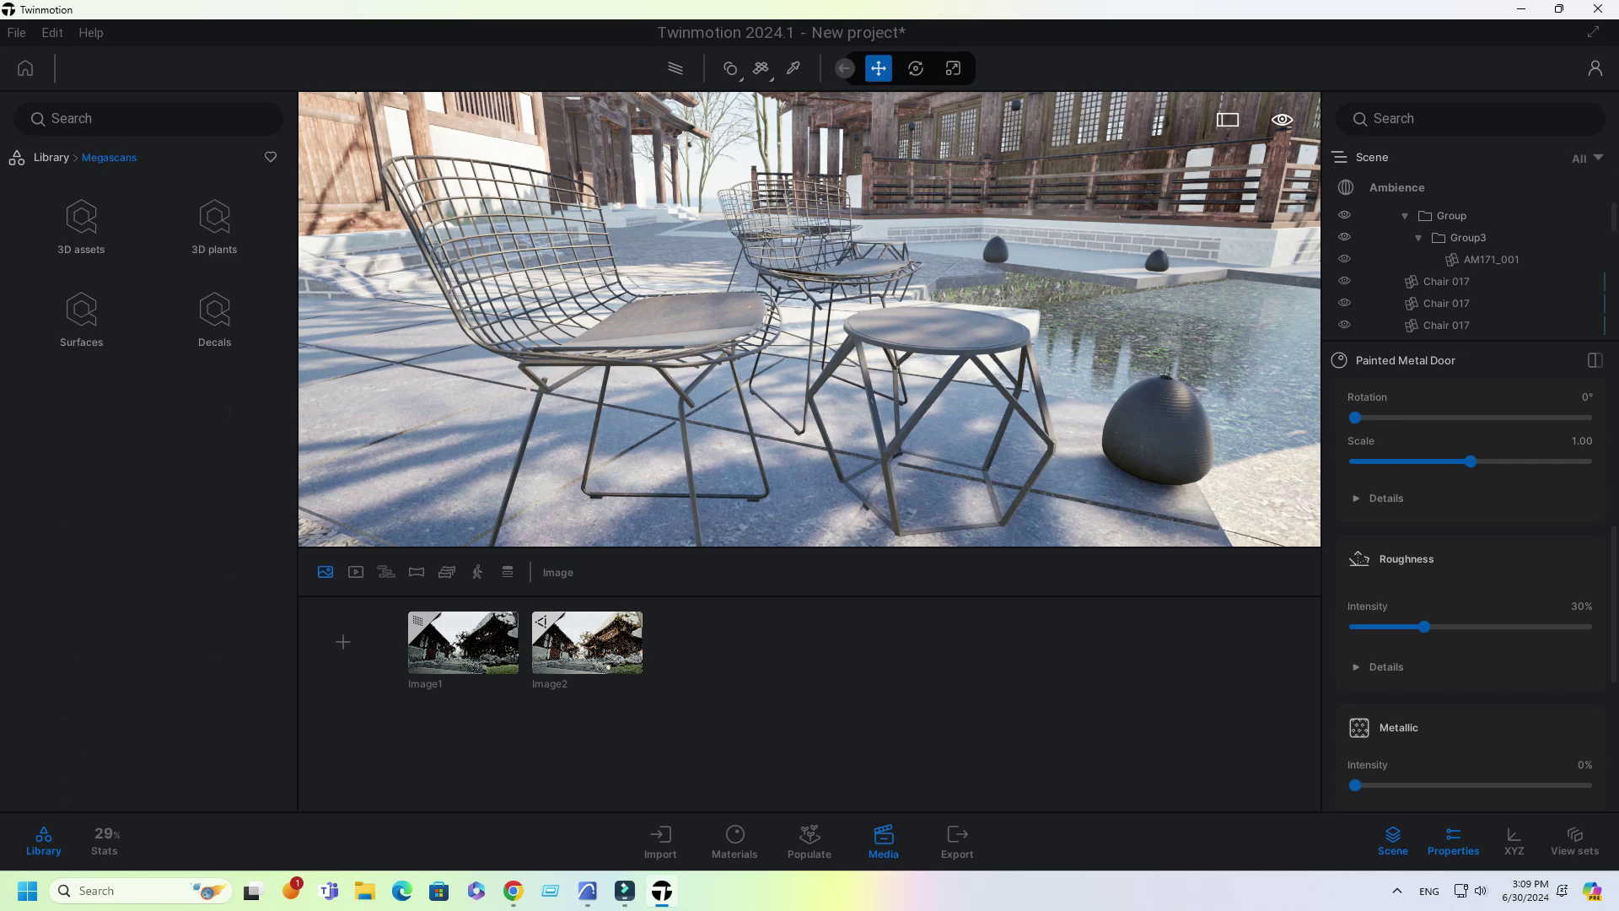
click(81, 316)
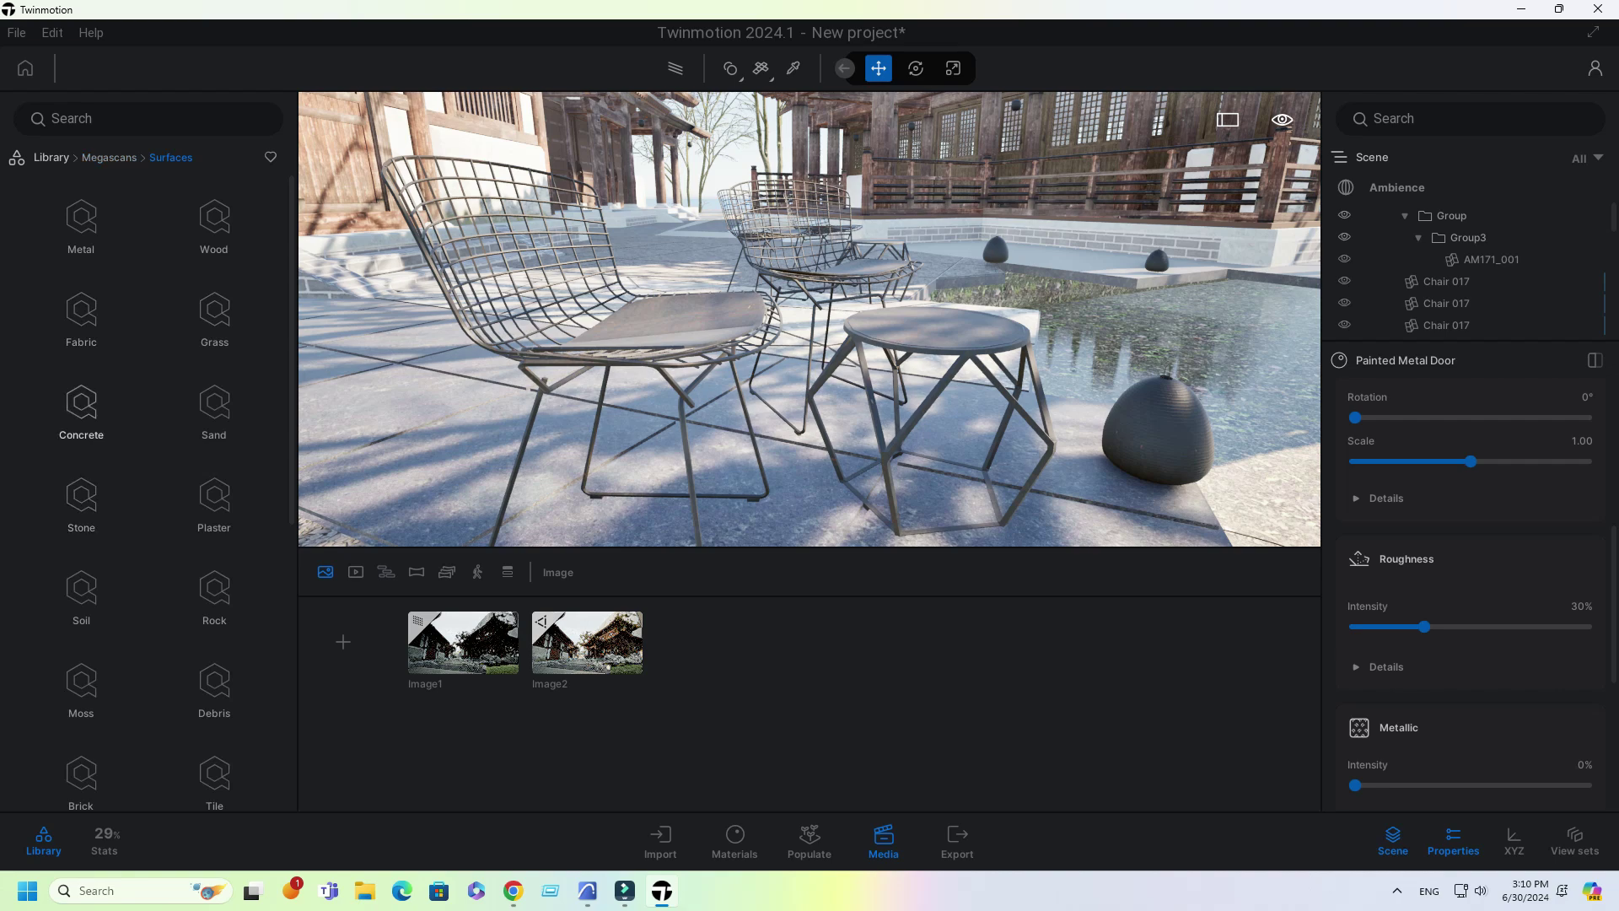
click(81, 407)
click(214, 316)
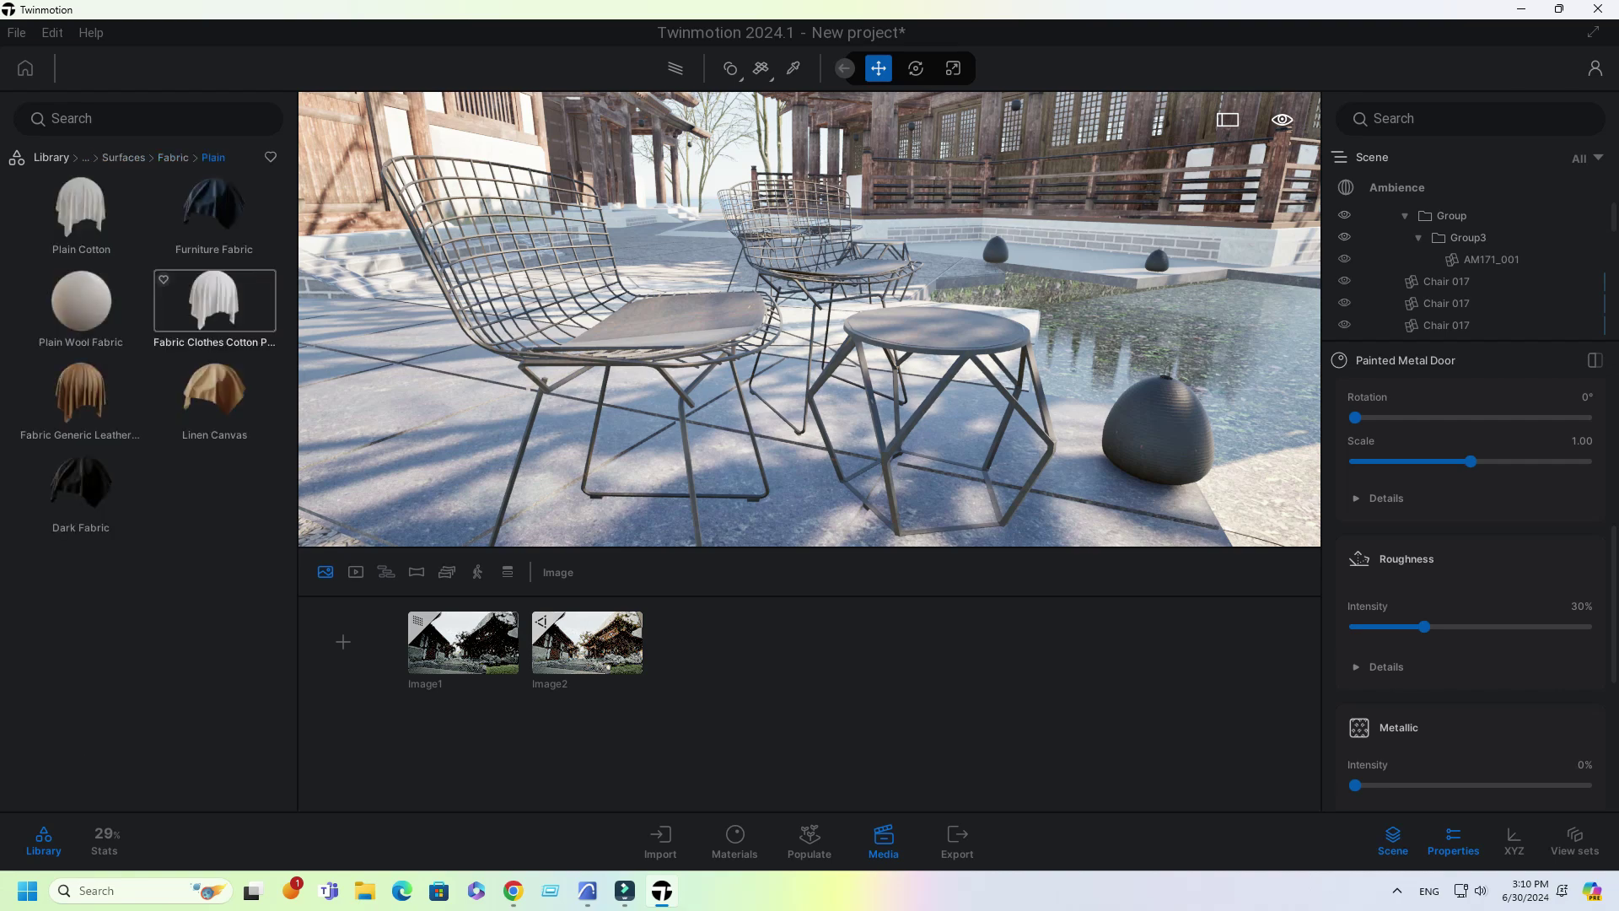
Step: Try the white Fabric Clothes Cotton material on the front chair's seat and undo it
drag(214, 301, 678, 325)
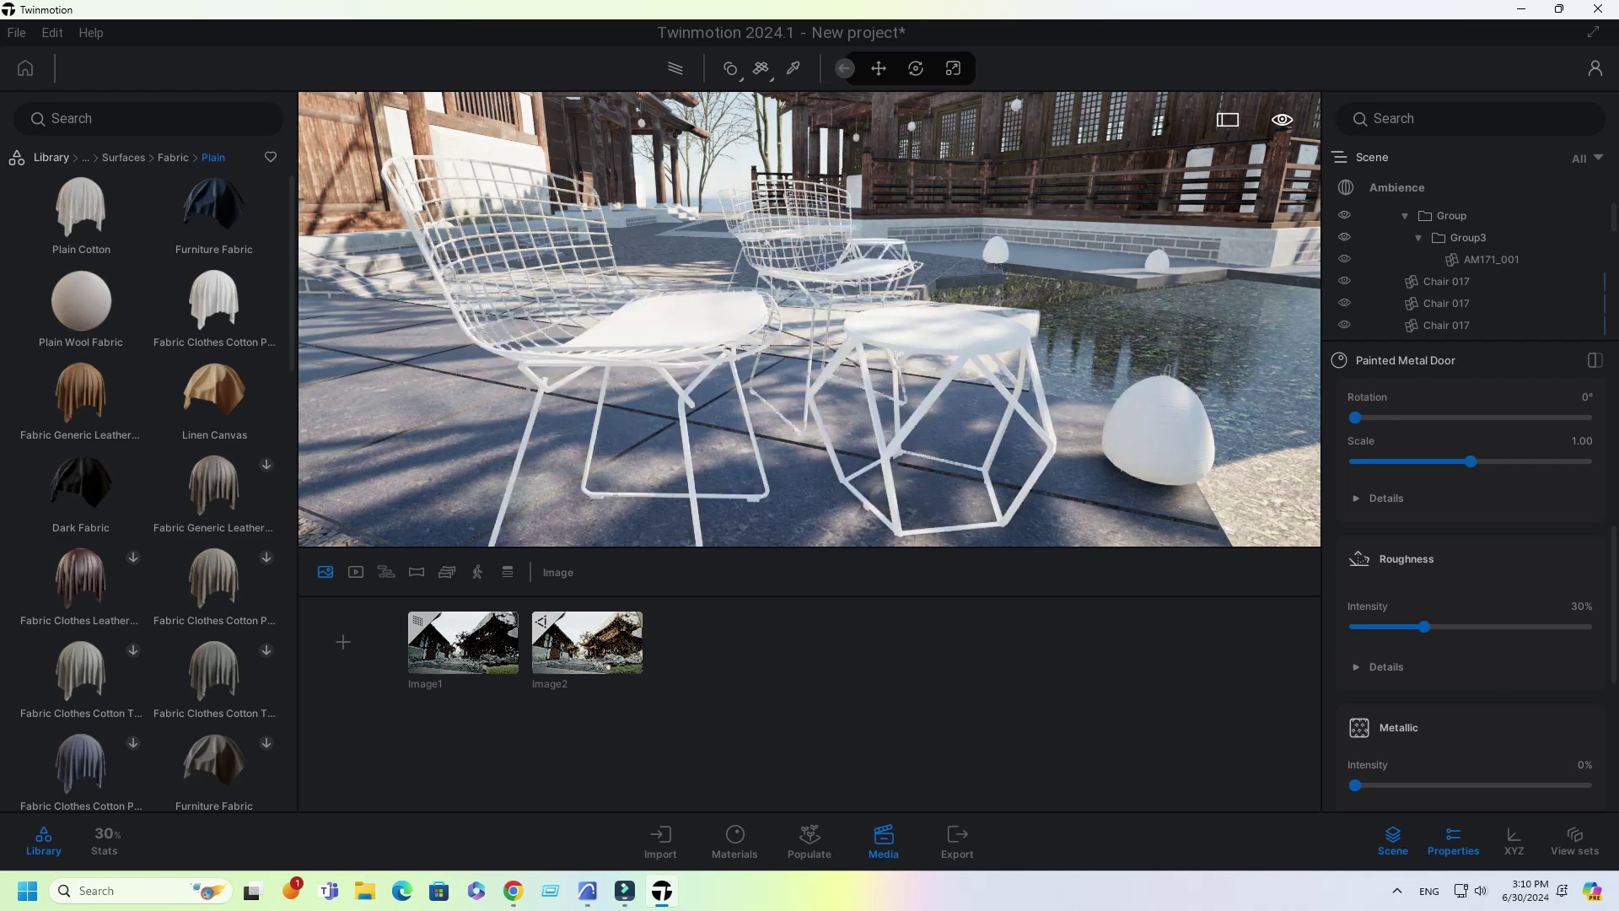
key(ctrl+z)
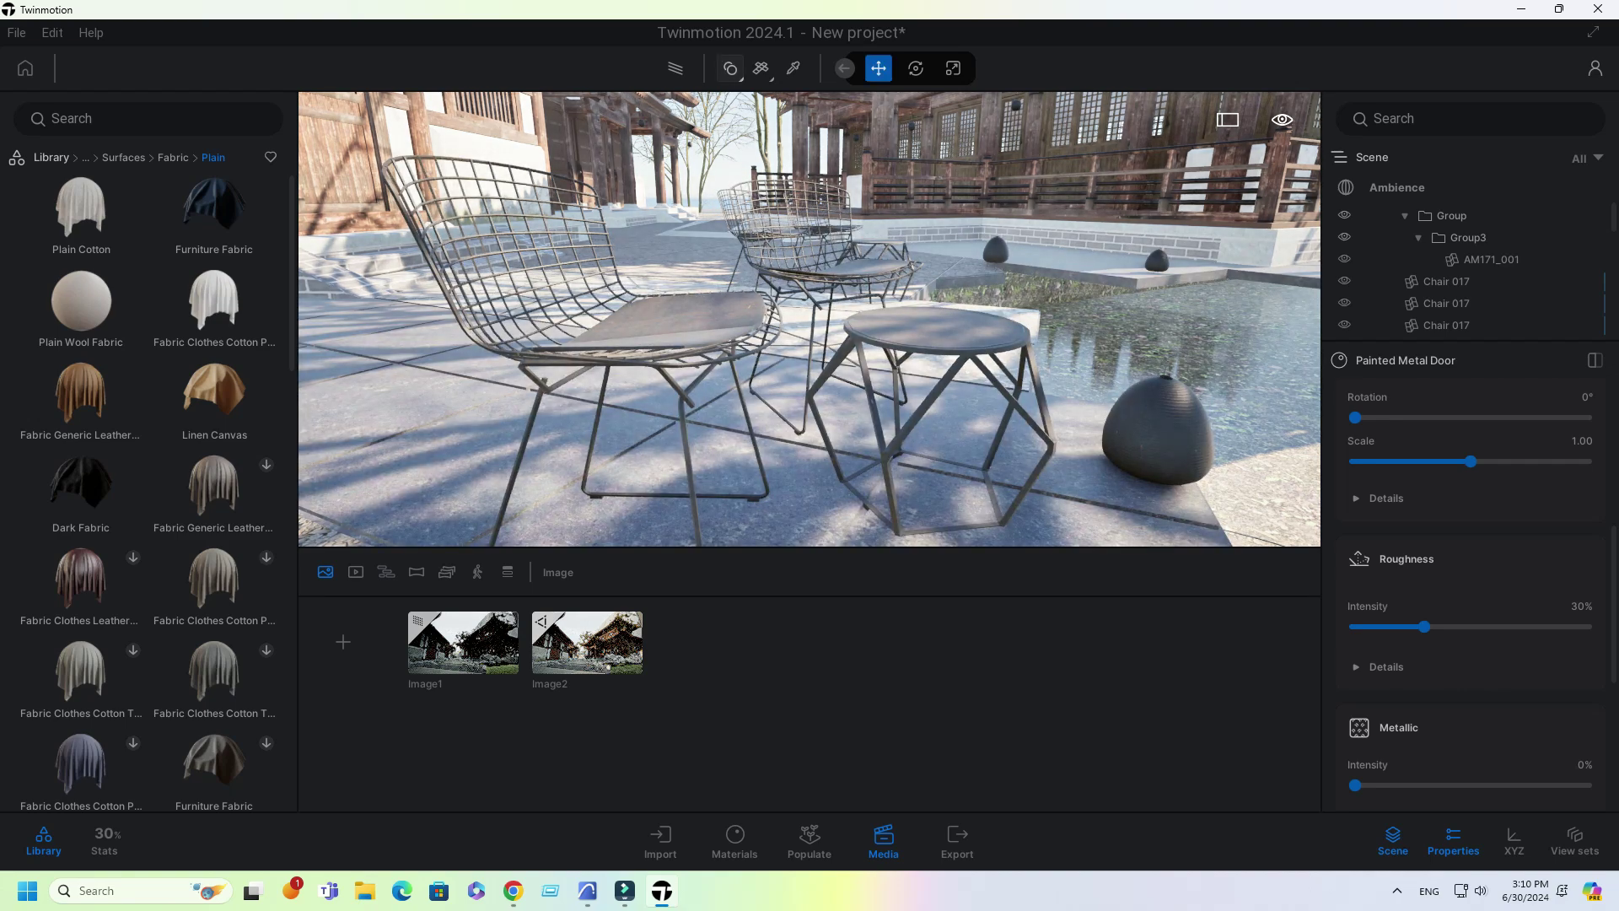
Step: Apply the white Fabric Clothes Cotton Plain Weave material per object to the egg-shaped pond lamps and the hanging globe lanterns
click(731, 69)
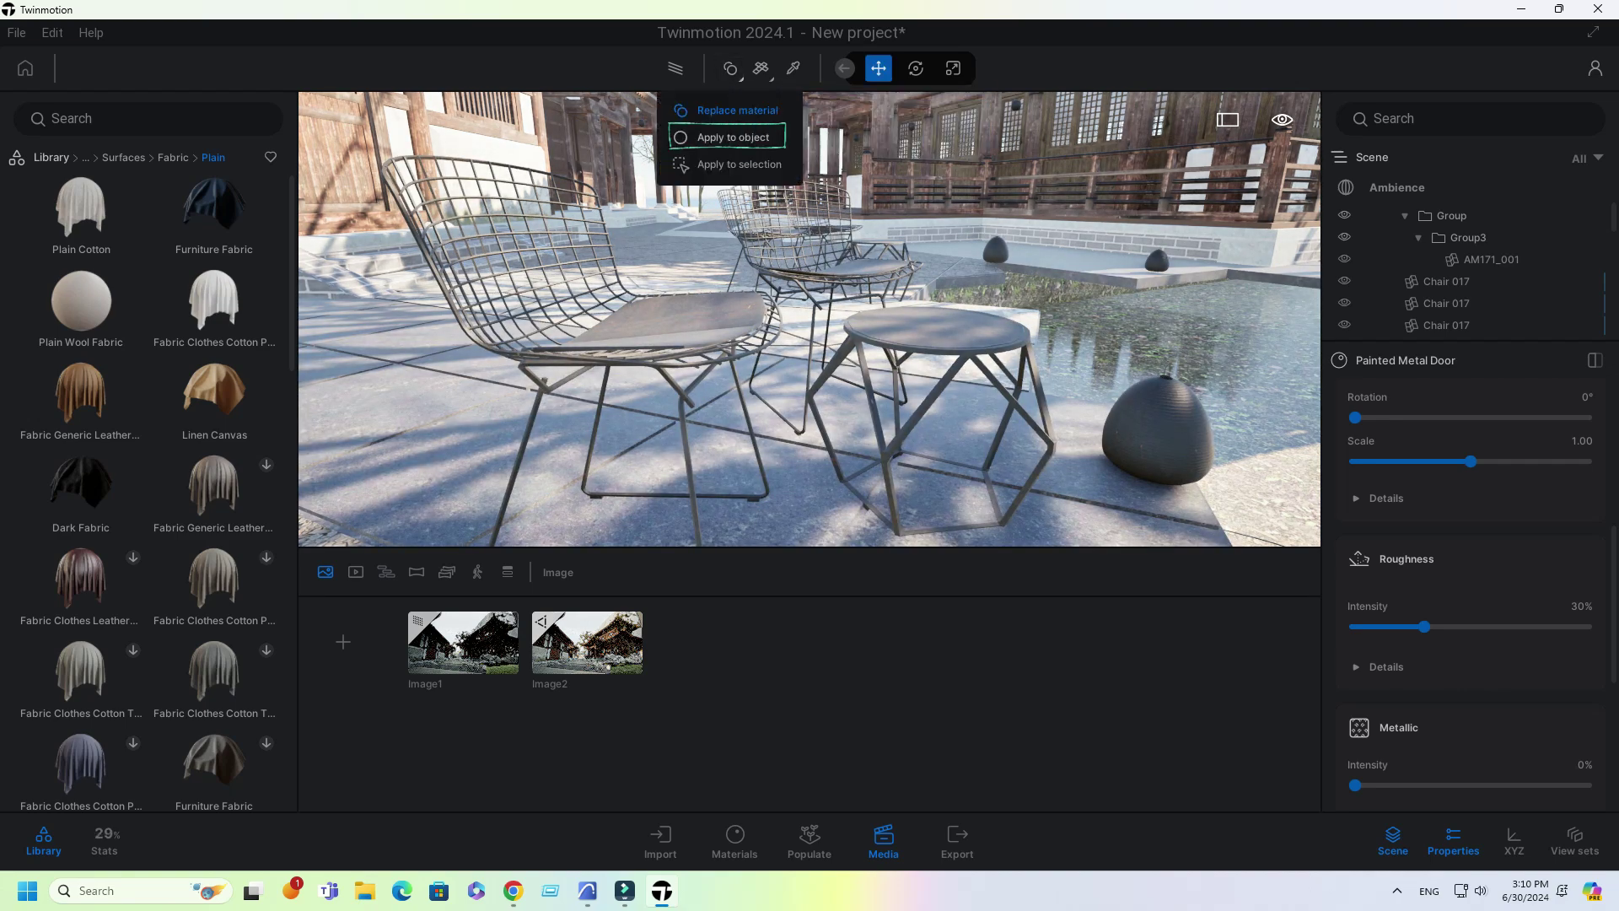
click(732, 137)
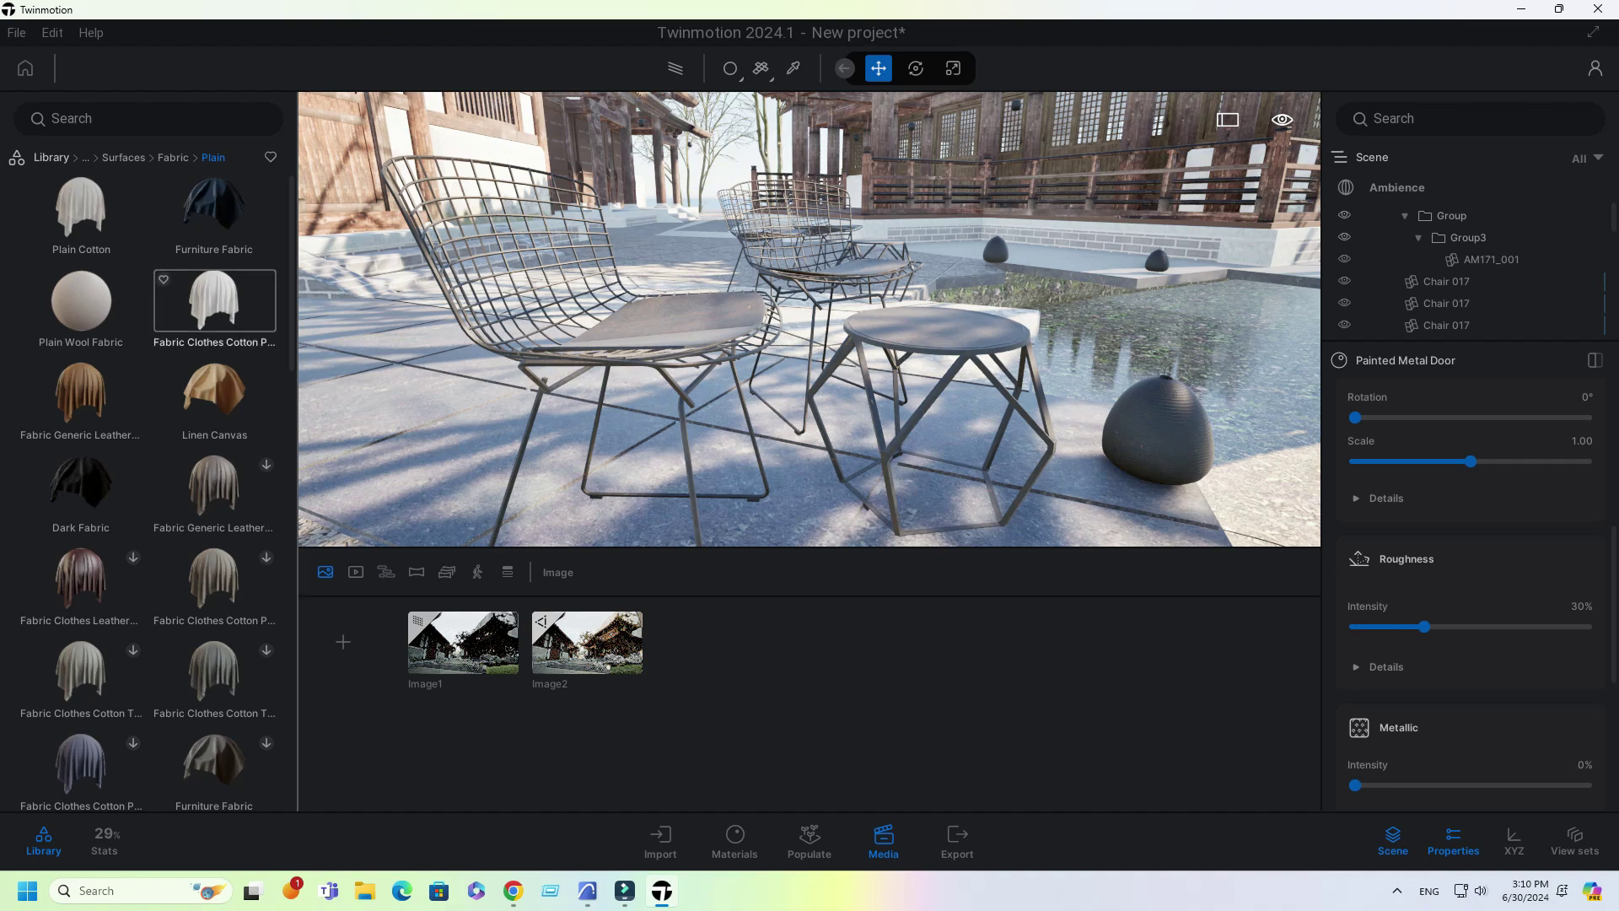
drag(214, 301, 1158, 432)
right_drag(1158, 431, 1214, 282)
key(w)
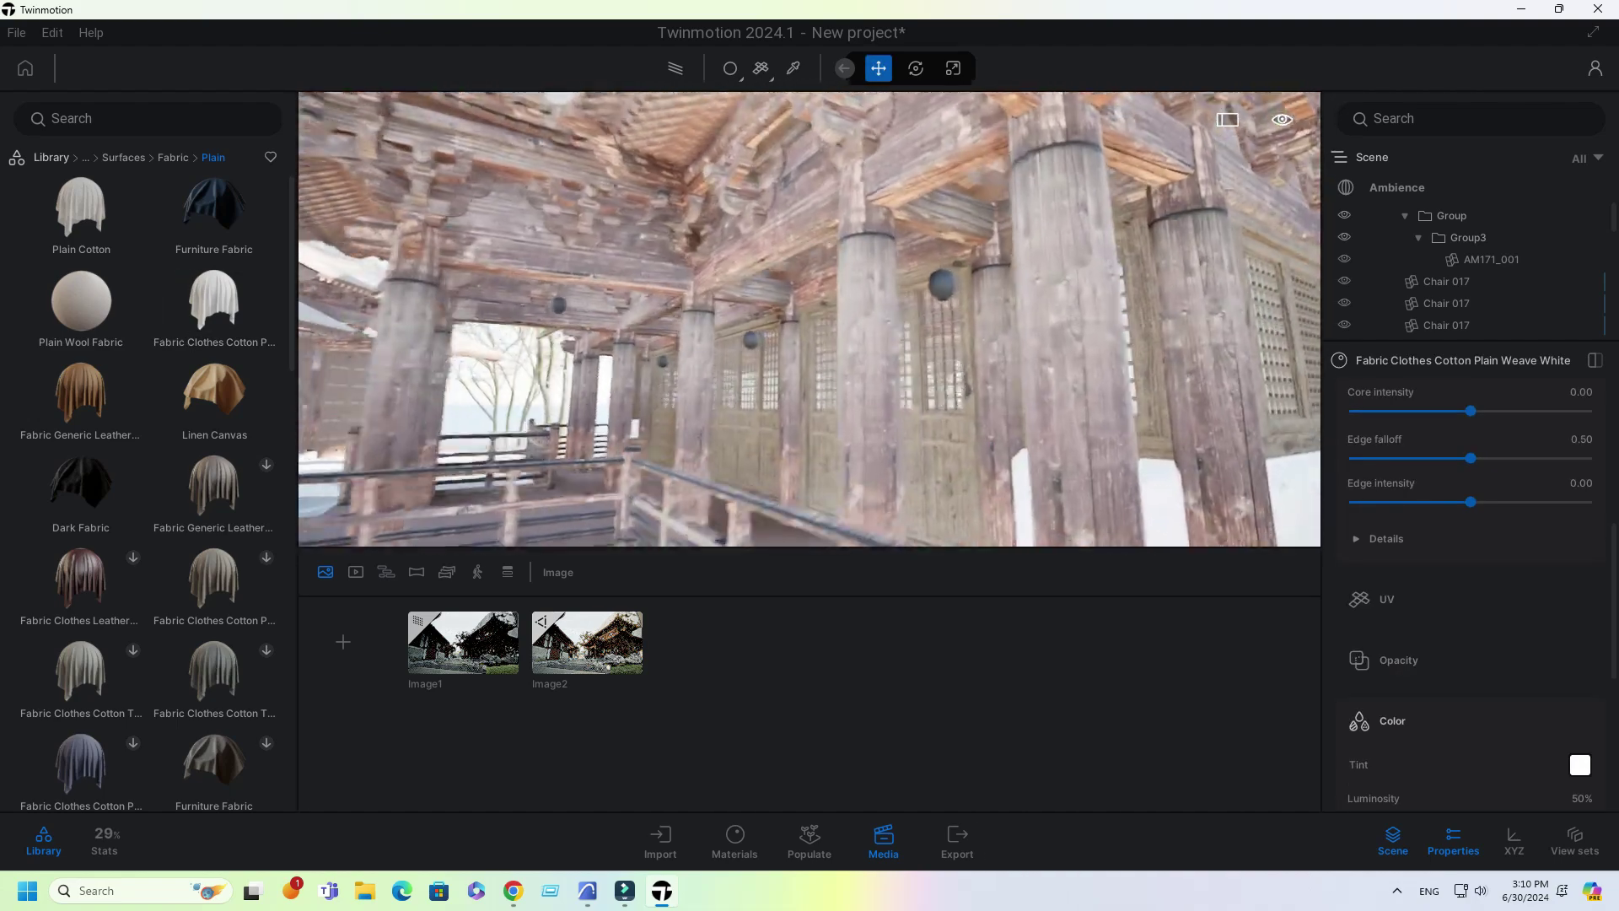
drag(215, 301, 929, 285)
right_drag(930, 285, 881, 274)
key(e)
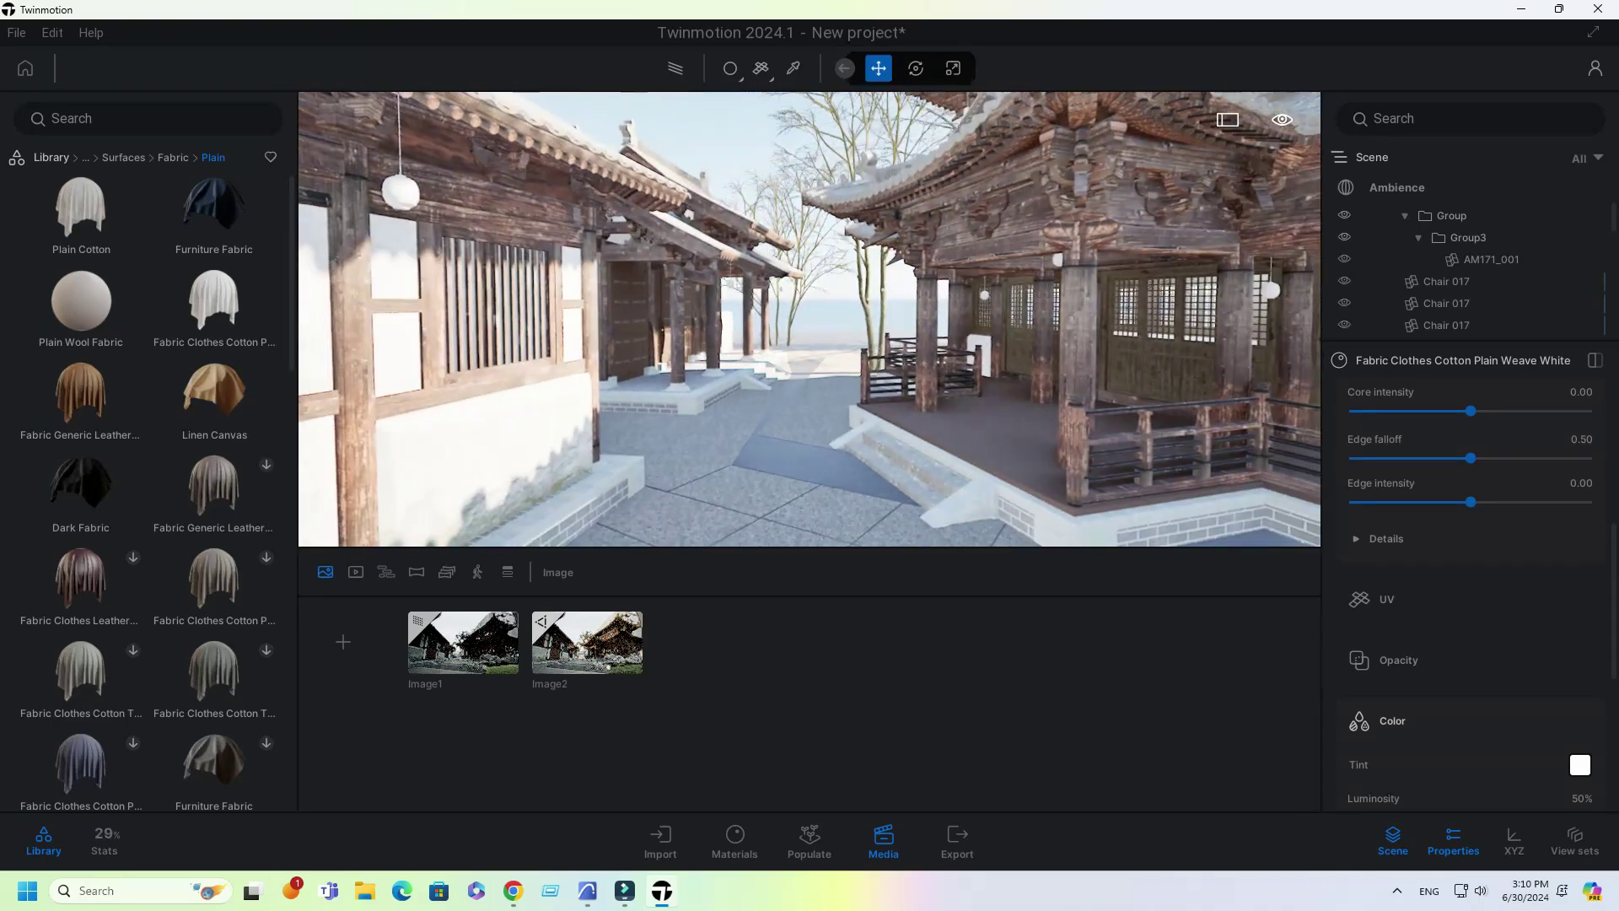
Step: Sample the pavilion's wood material and set its roughness intensity to 40%
click(792, 67)
click(892, 266)
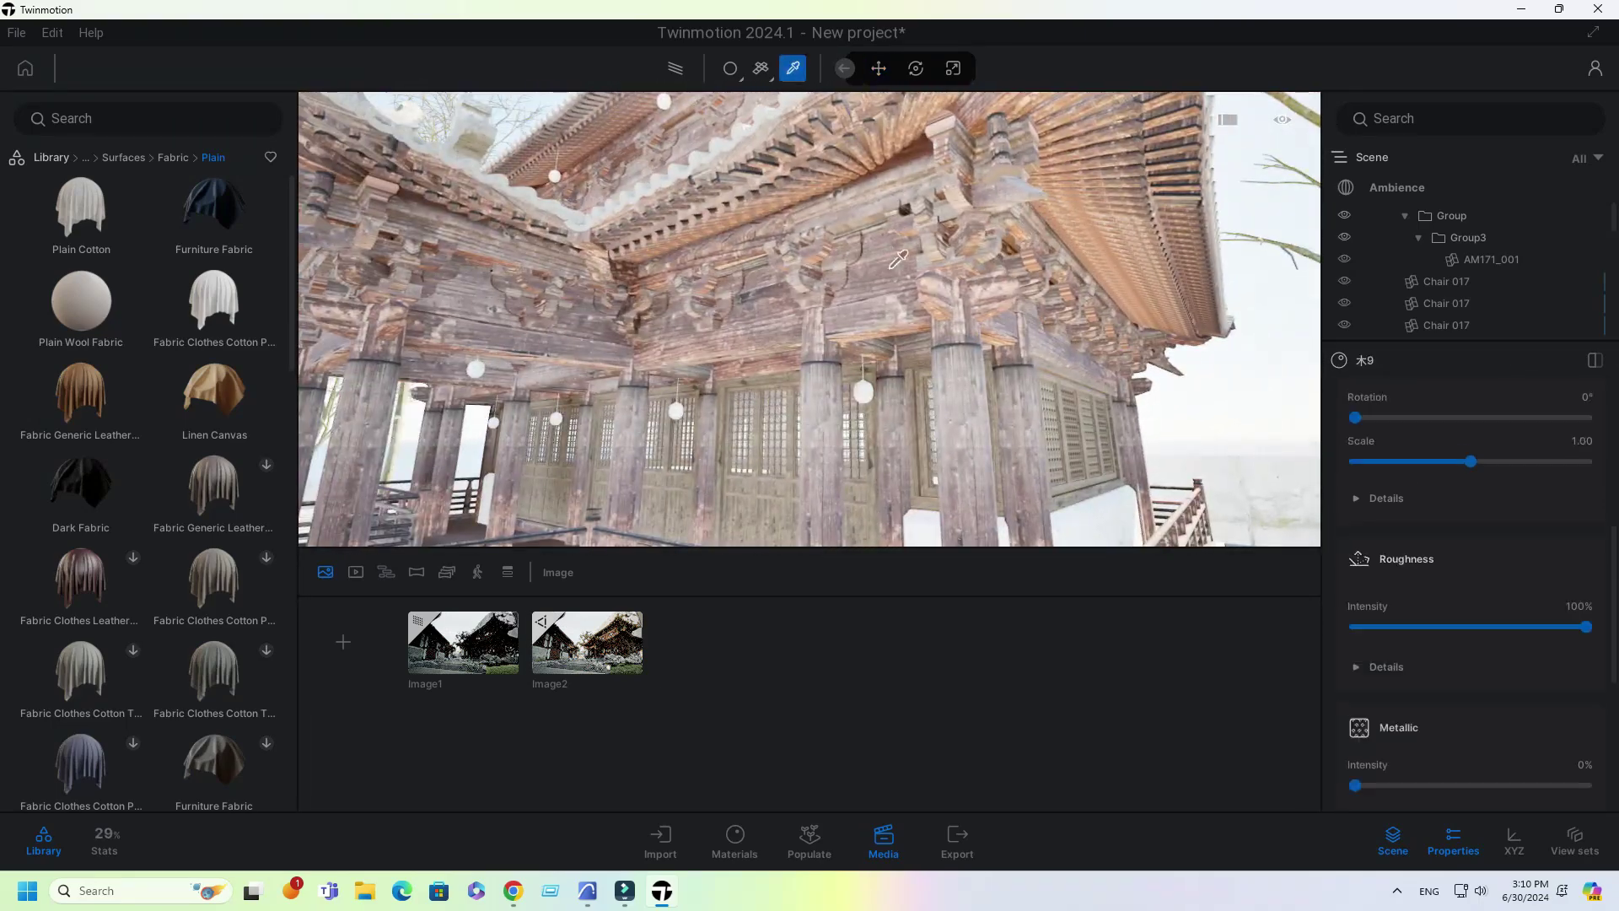
text(40)
key(Return)
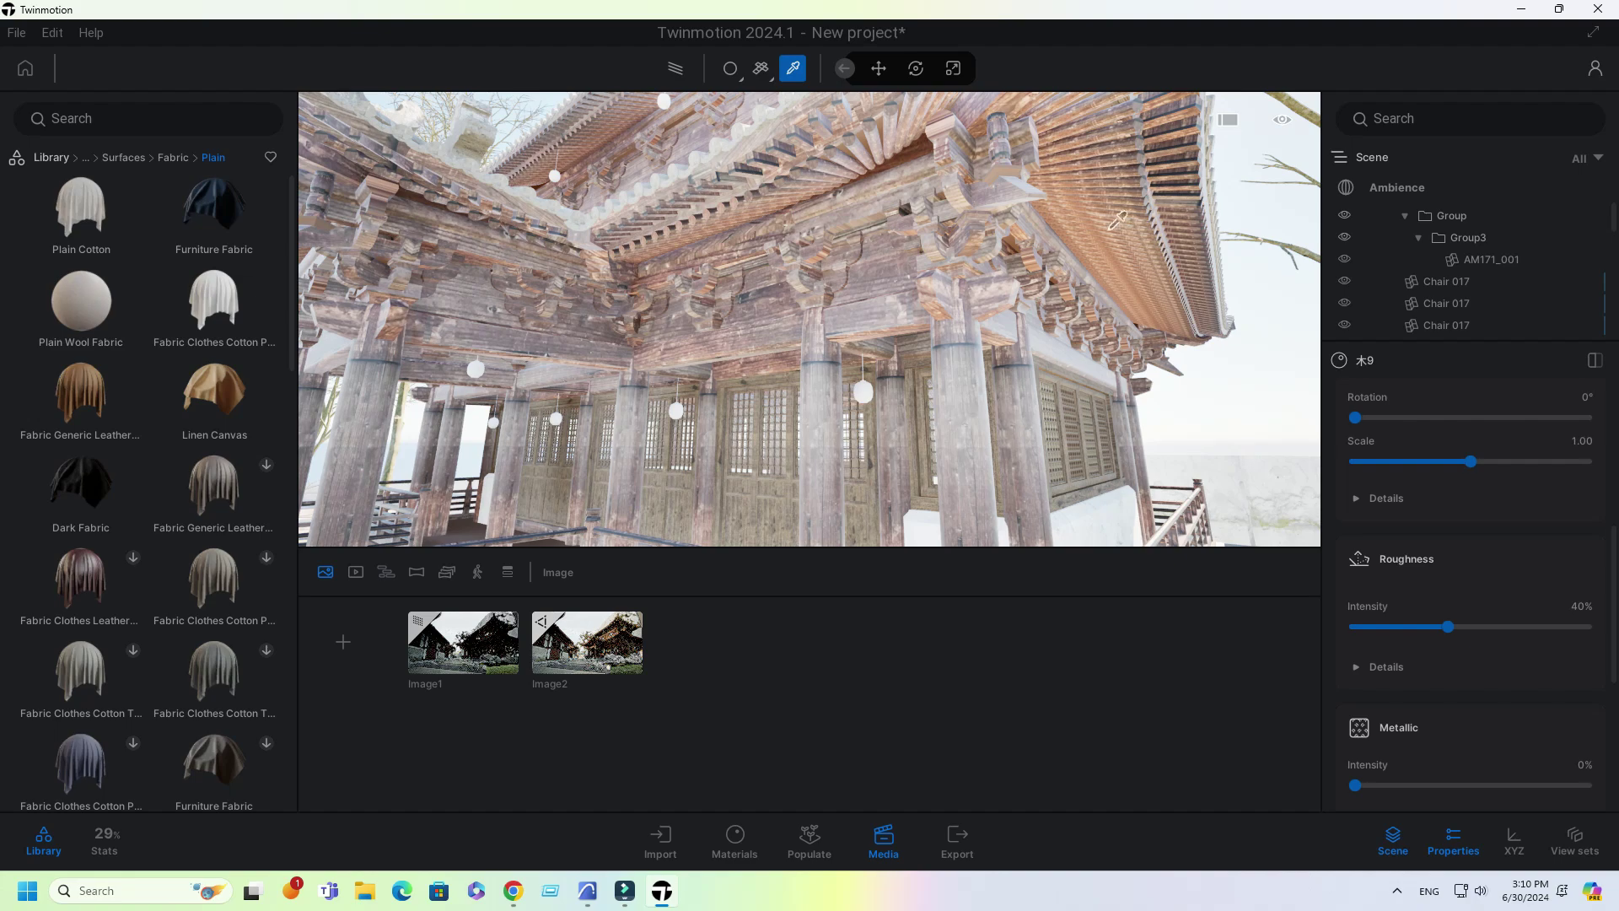
Step: Sample the side building's *3 material and set its roughness intensity to 50%
right_drag(1117, 221, 886, 532)
click(856, 422)
click(1109, 245)
click(1579, 606)
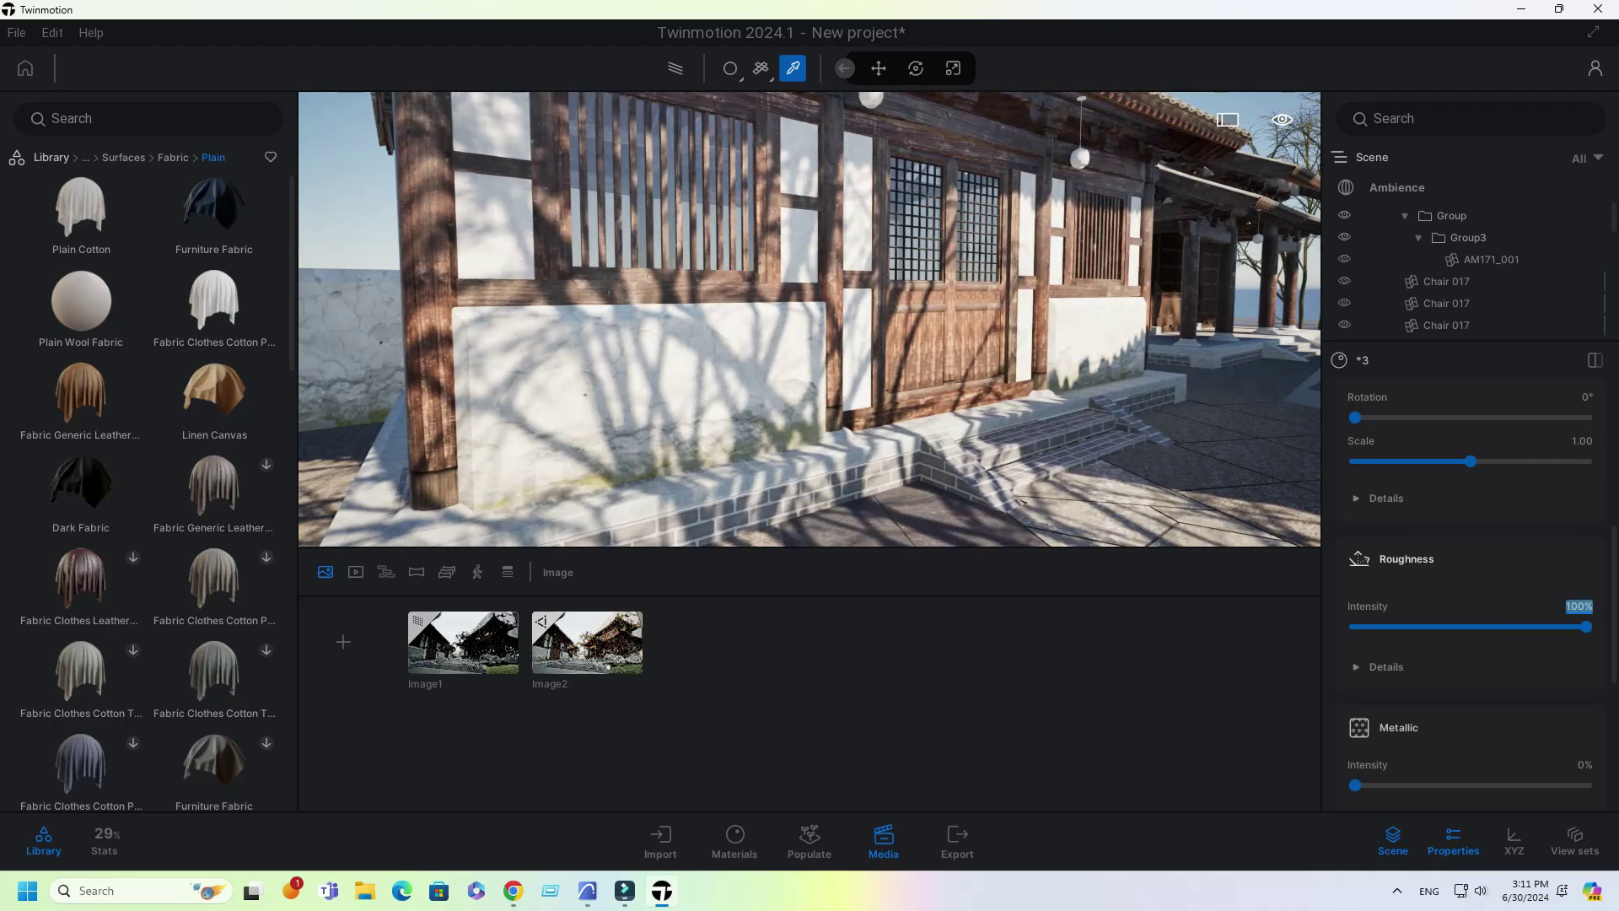
text(50)
key(Return)
Step: Adjust the roughness intensity of the side building's brick plinth material and return to Image2
right_drag(826, 379, 902, 417)
click(877, 432)
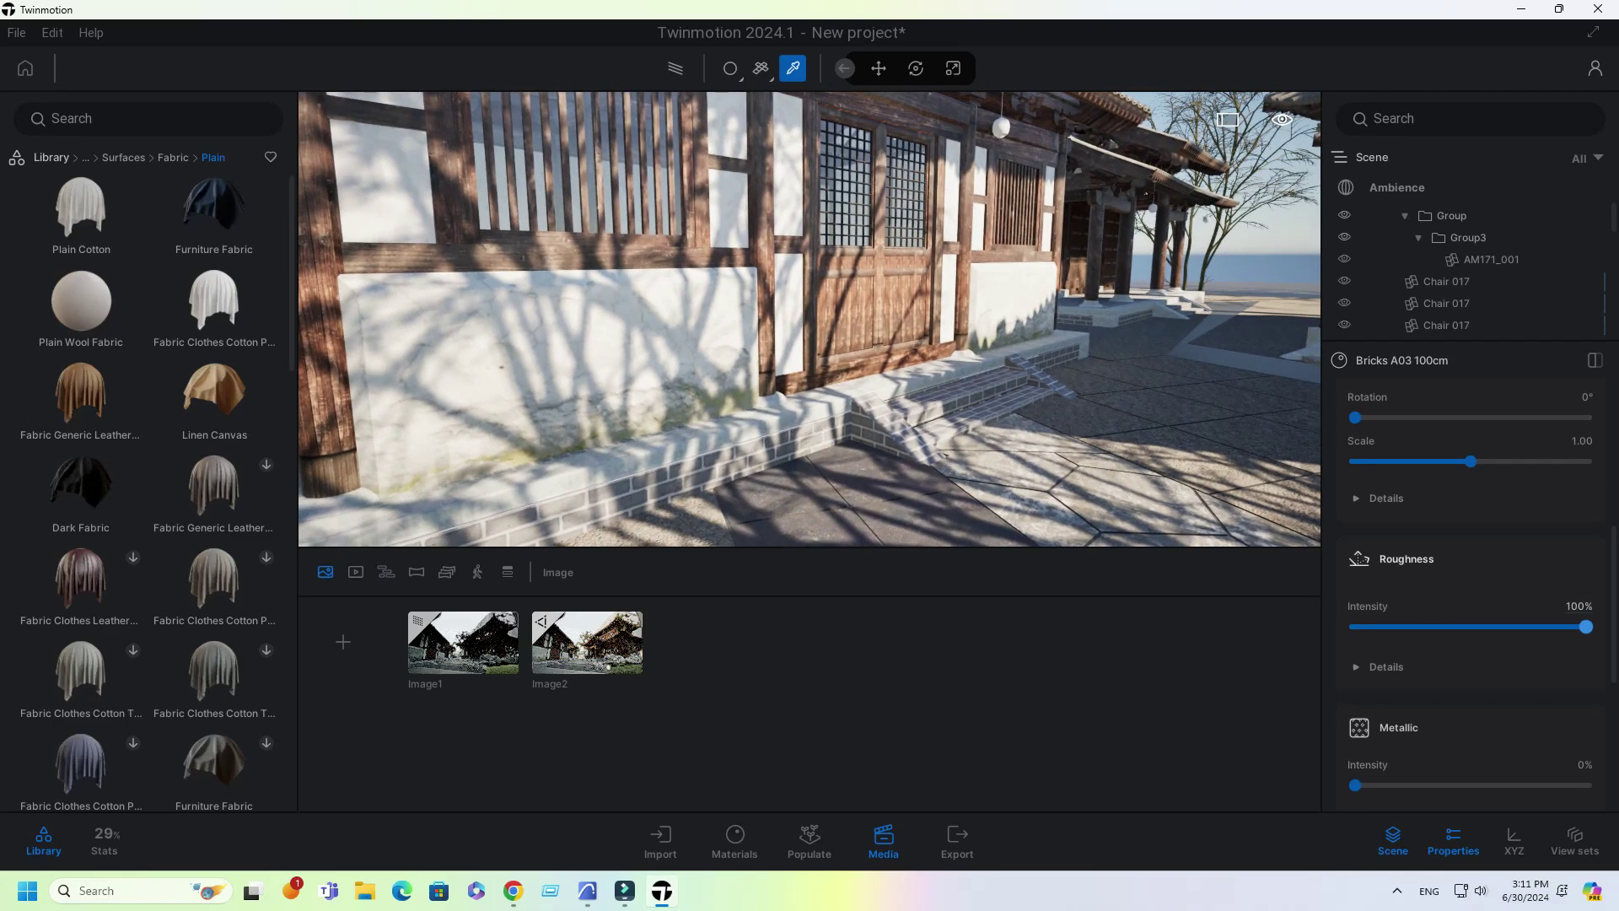
key(Return)
click(587, 642)
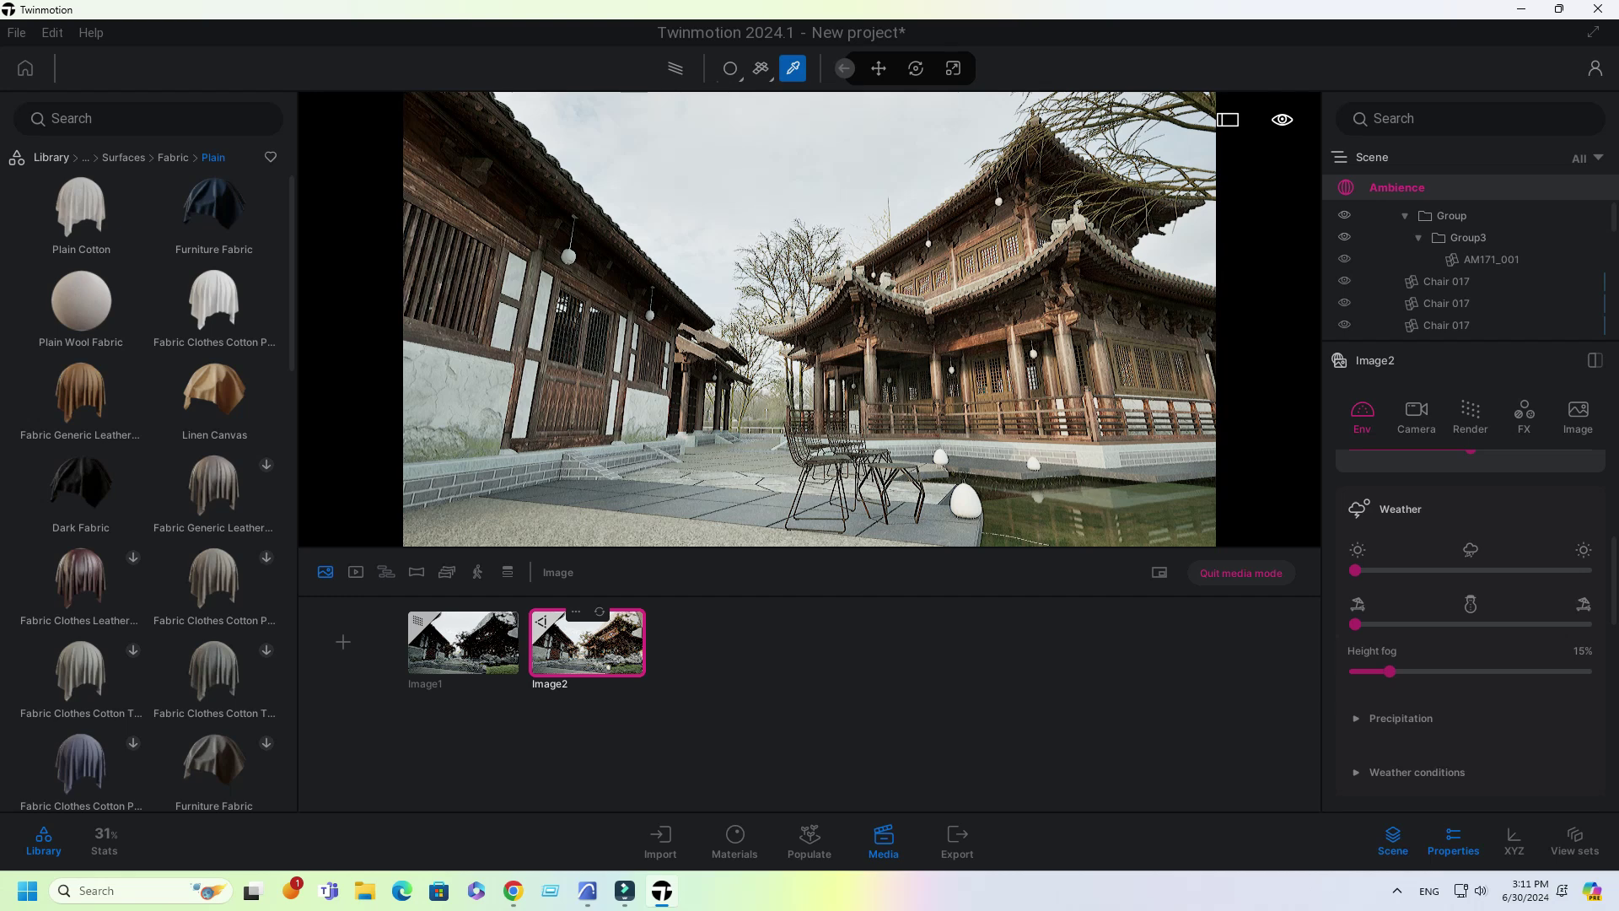
Step: Apply the Pool 02 water material to the pond and compare it in Image1 and Image2
click(52, 158)
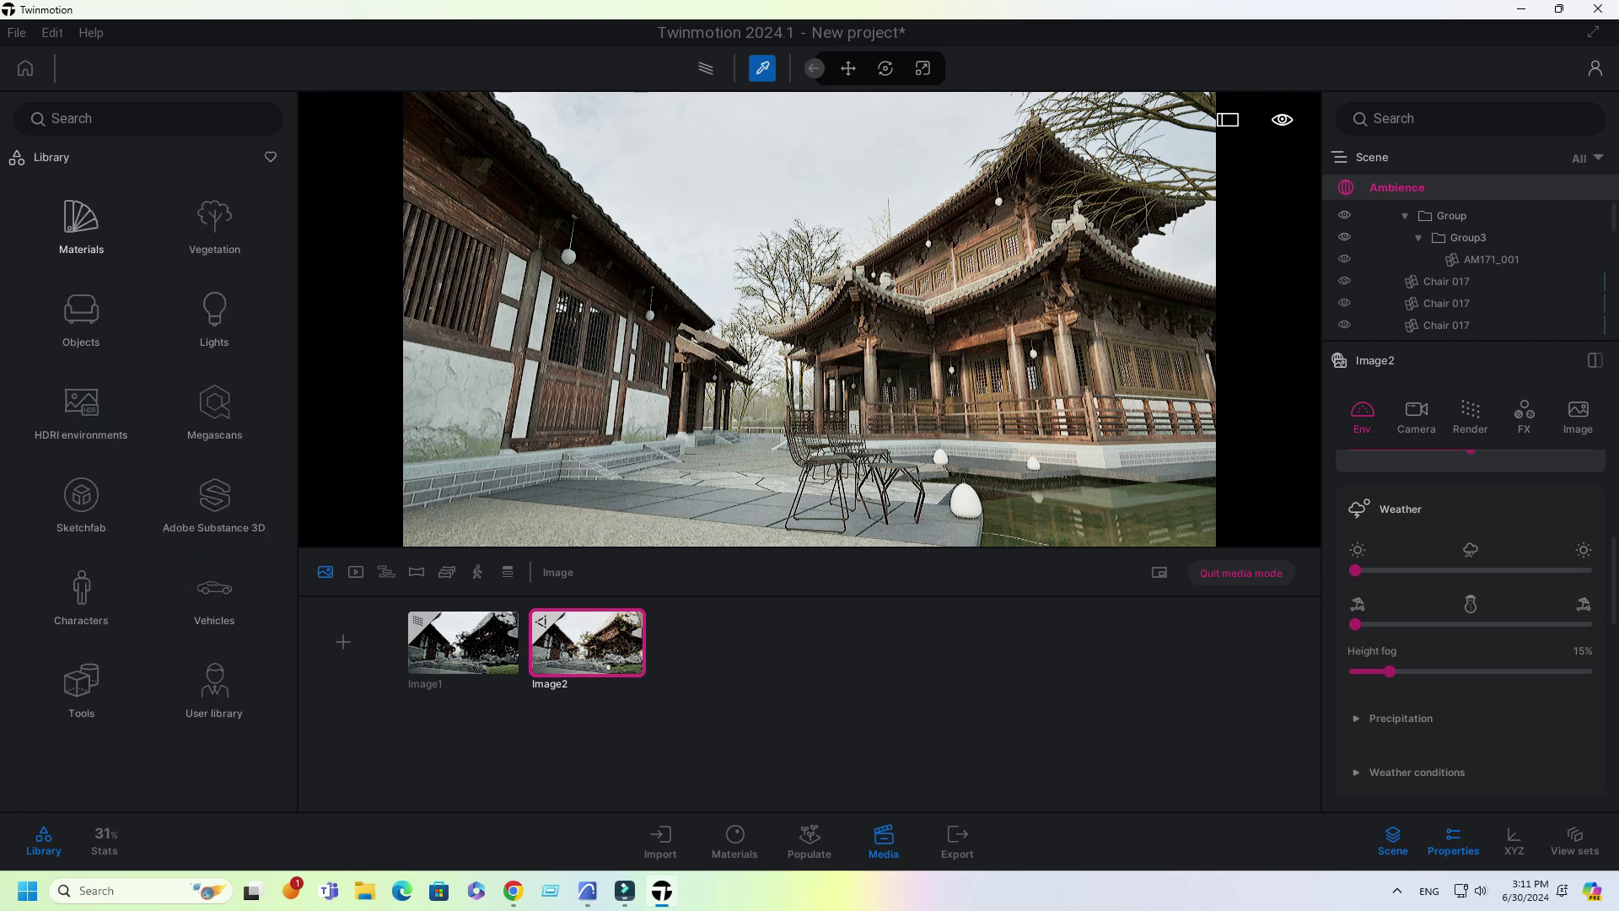
click(81, 219)
drag(291, 338, 291, 565)
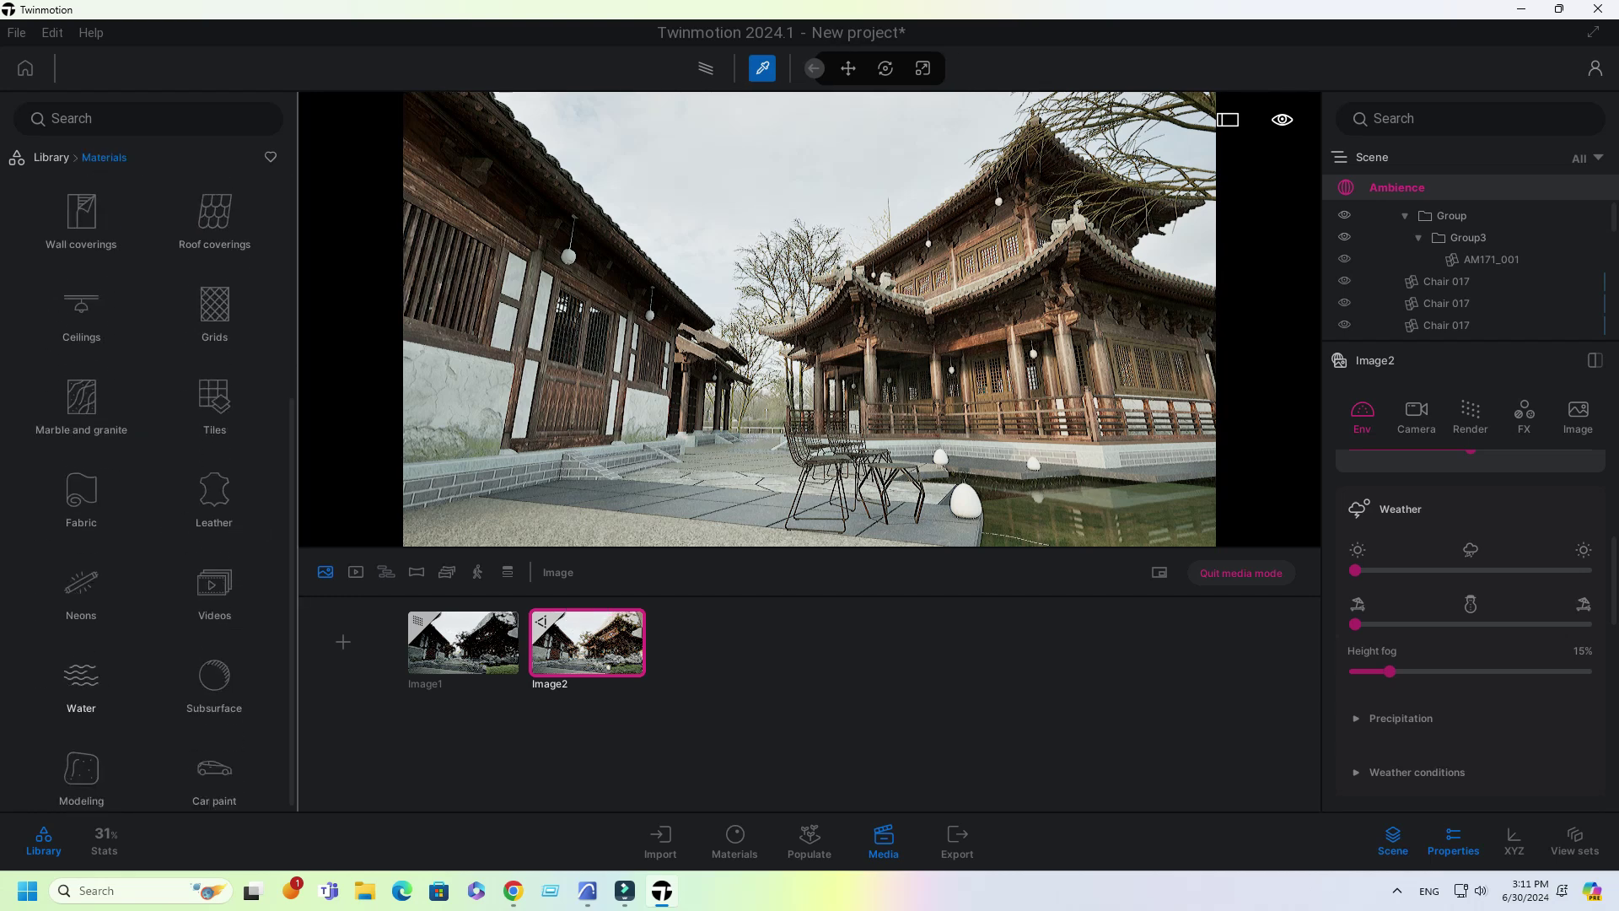
click(81, 681)
drag(215, 208, 1088, 511)
click(463, 642)
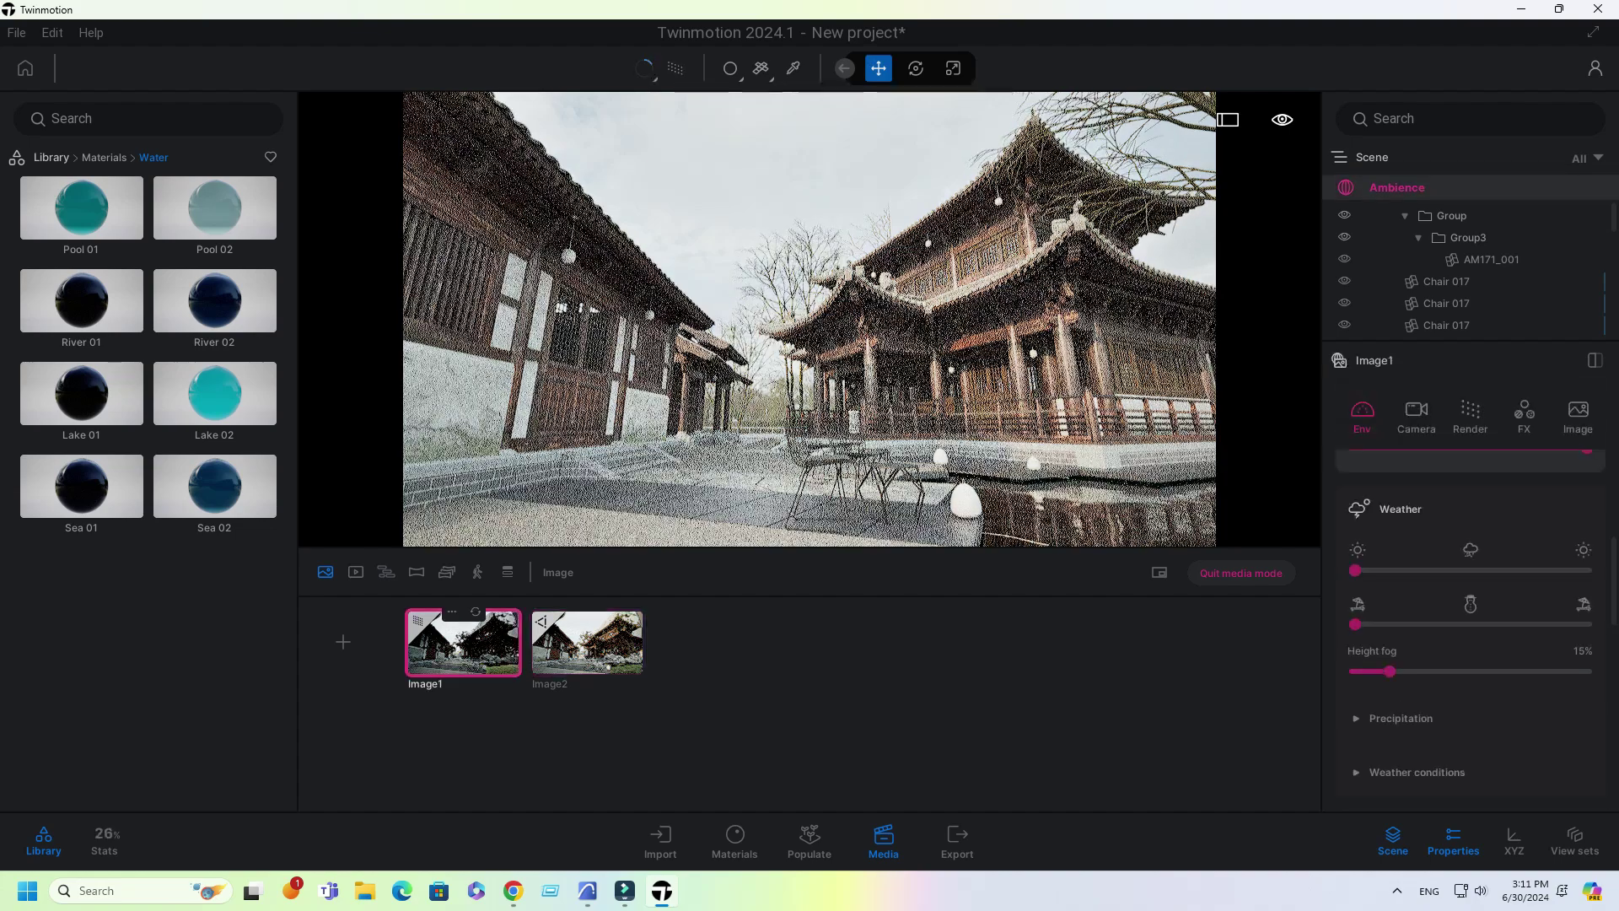
click(588, 645)
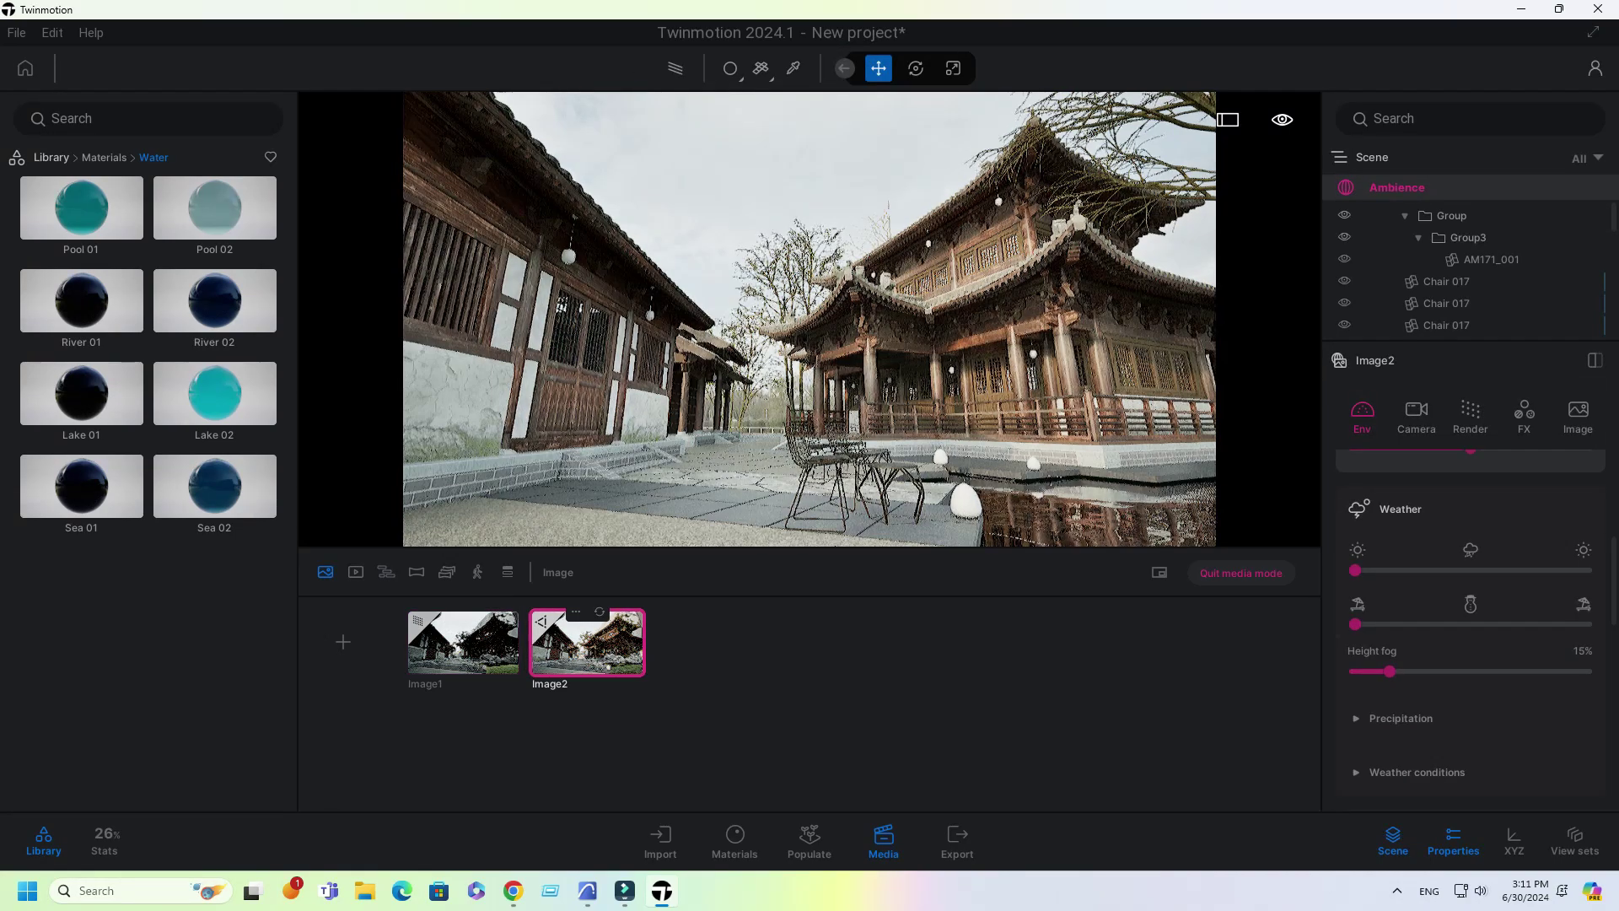
Step: Sample the pond's water material, open its water depth for editing, and sample the material of the pavilion's stone platform
click(793, 68)
click(1088, 511)
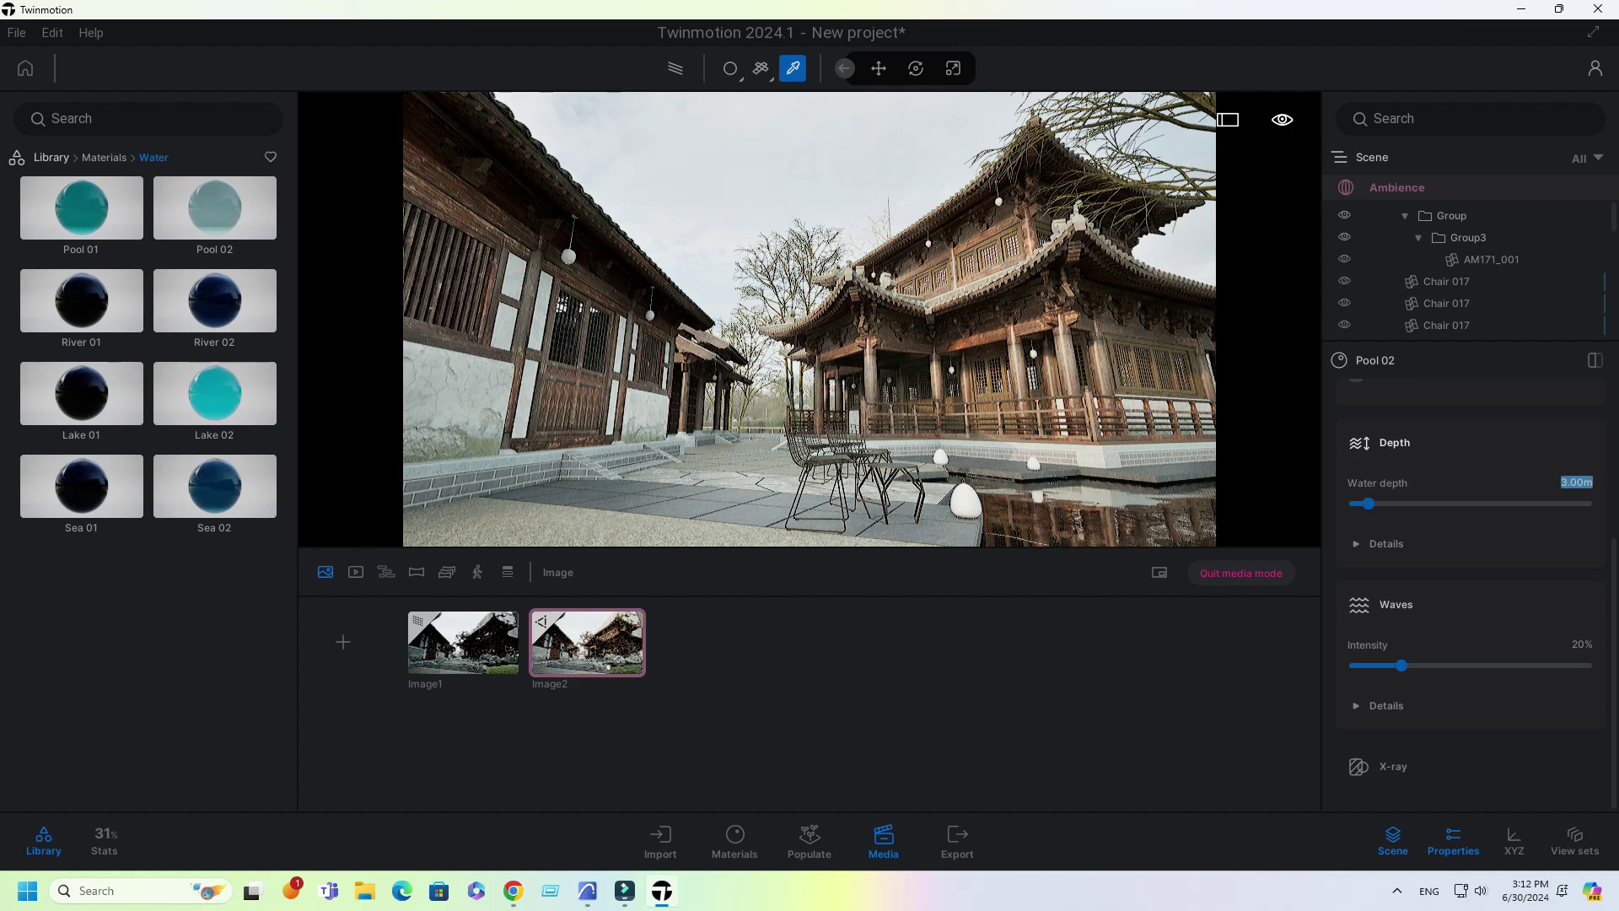
right_drag(793, 347, 911, 337)
key(w)
click(894, 325)
Step: Open the forest shrubs among the Megascans 3D plants
click(52, 157)
click(214, 228)
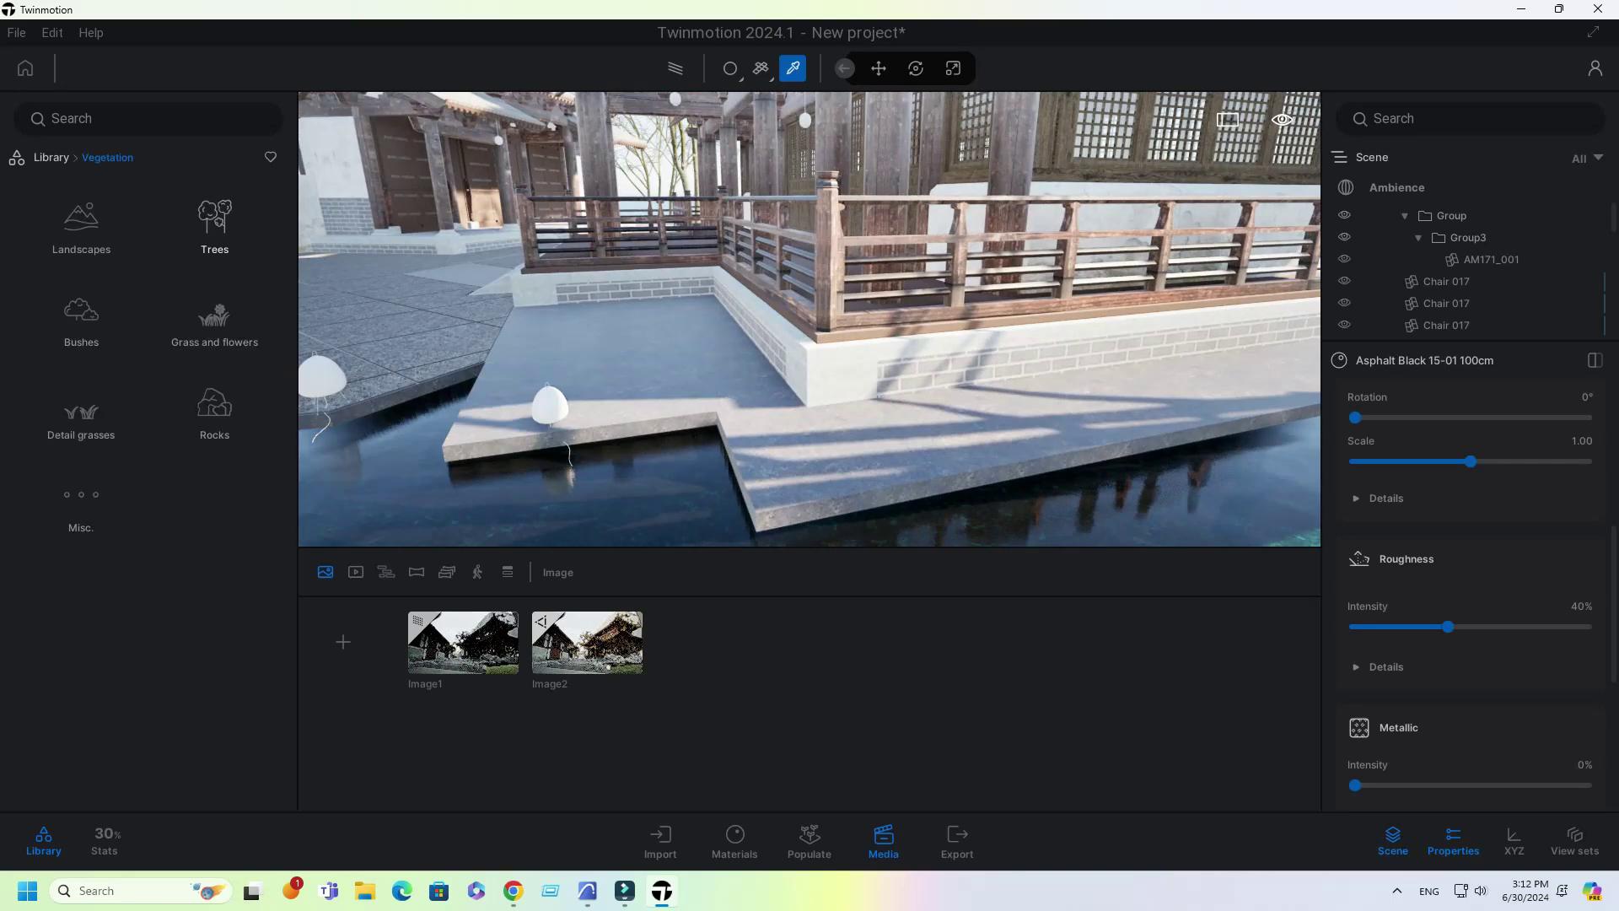
click(51, 157)
click(214, 411)
click(214, 227)
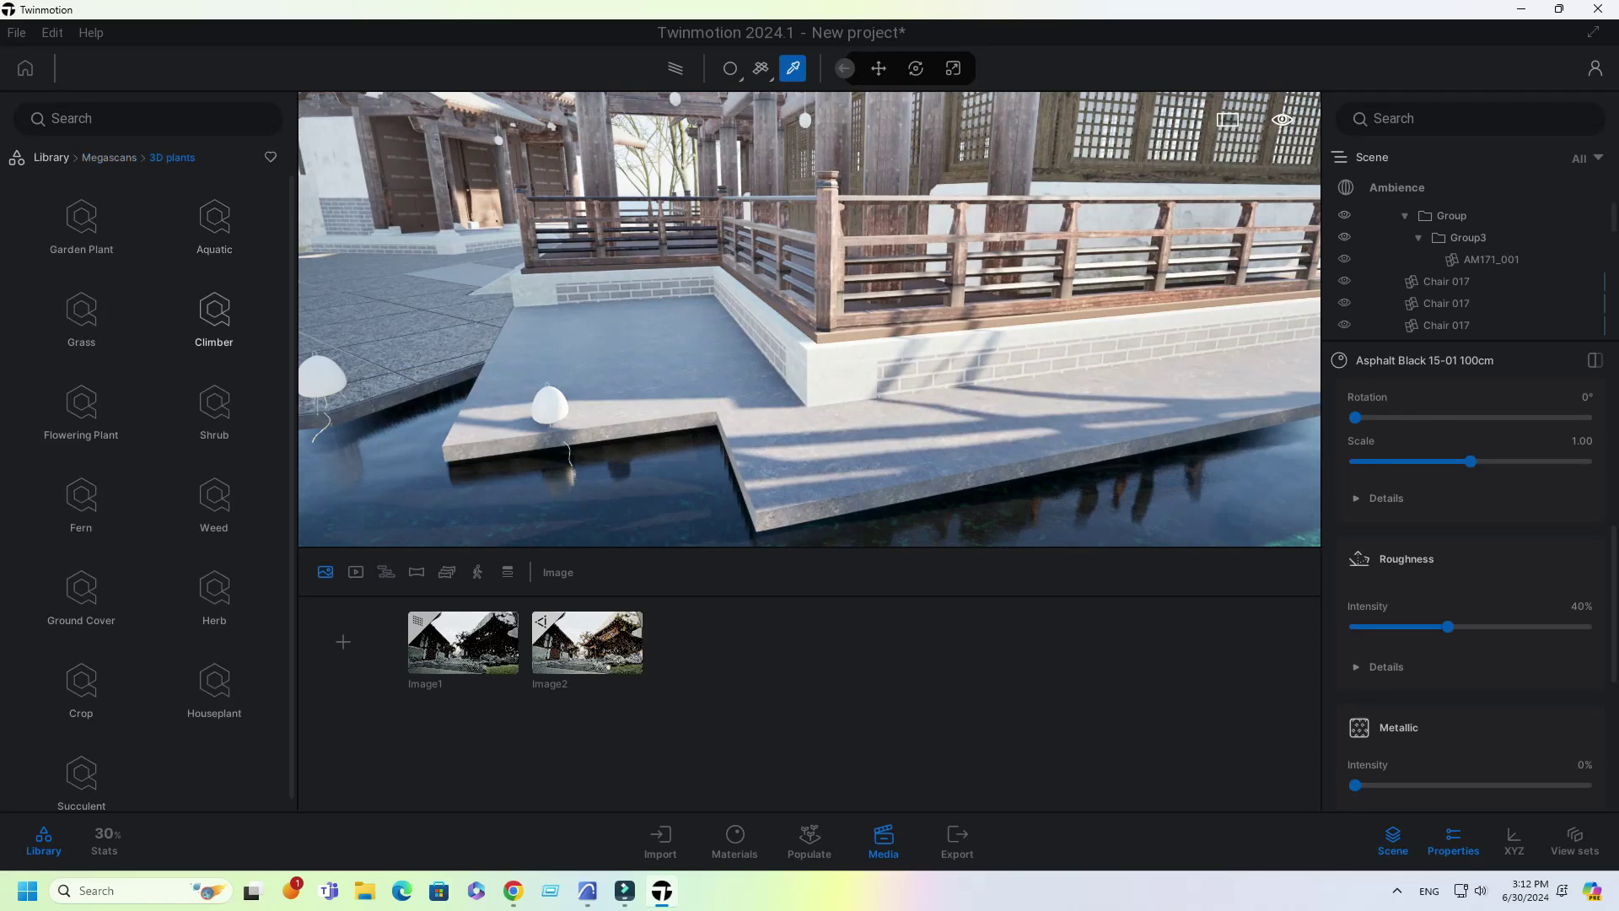
click(214, 411)
click(81, 219)
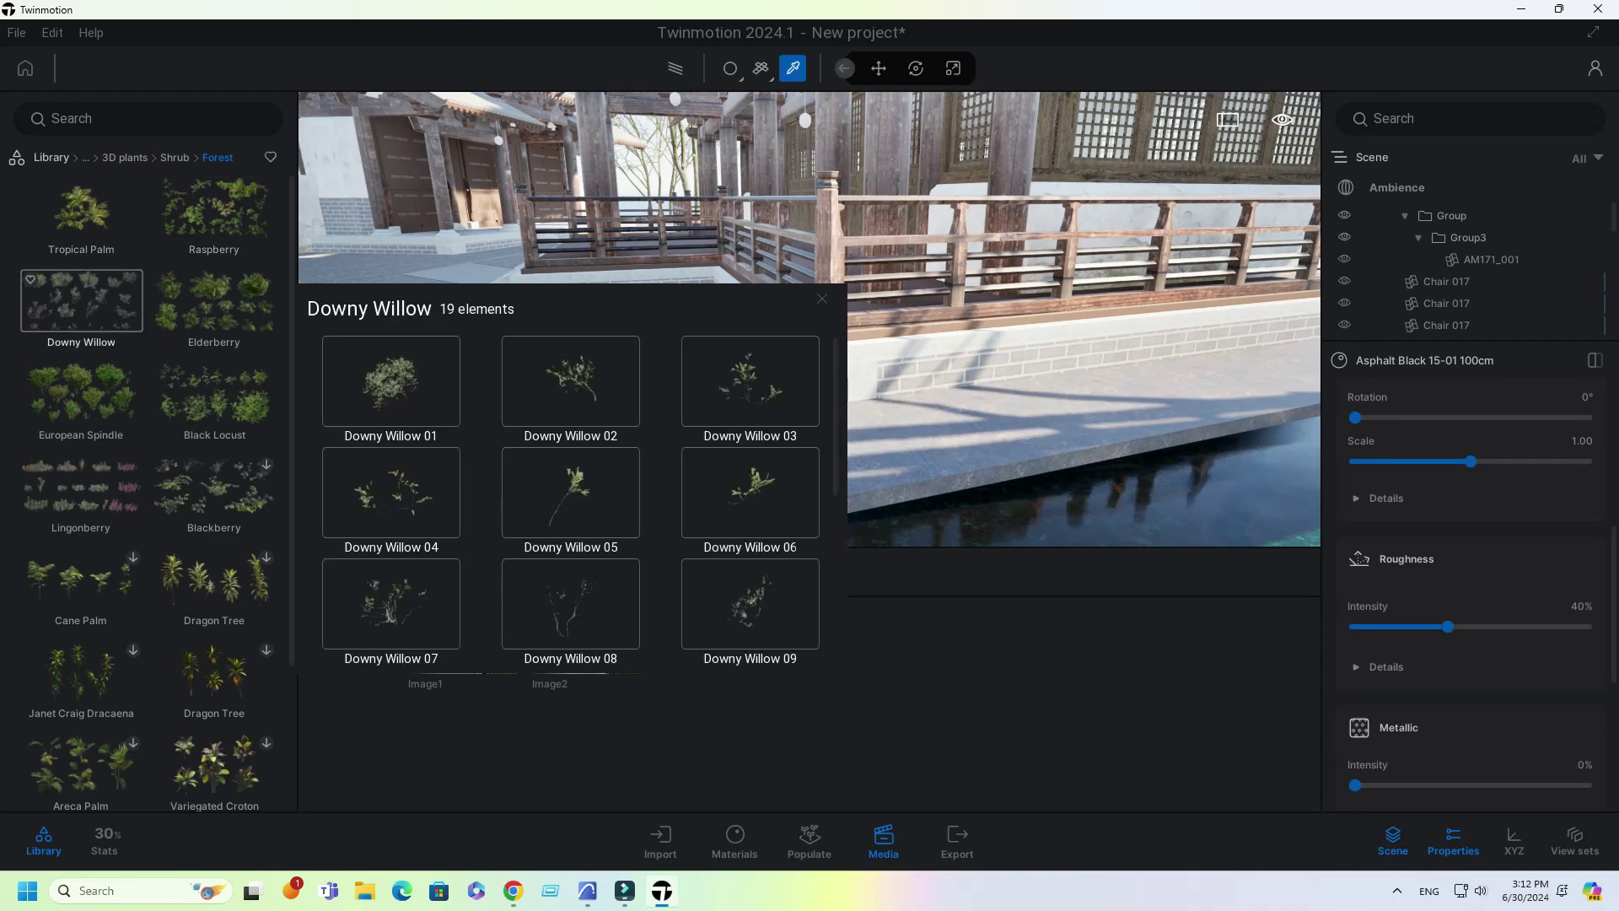
Step: Place Downy Willow 01 shrubs on the stone platform between the pavilion and the pond
click(81, 300)
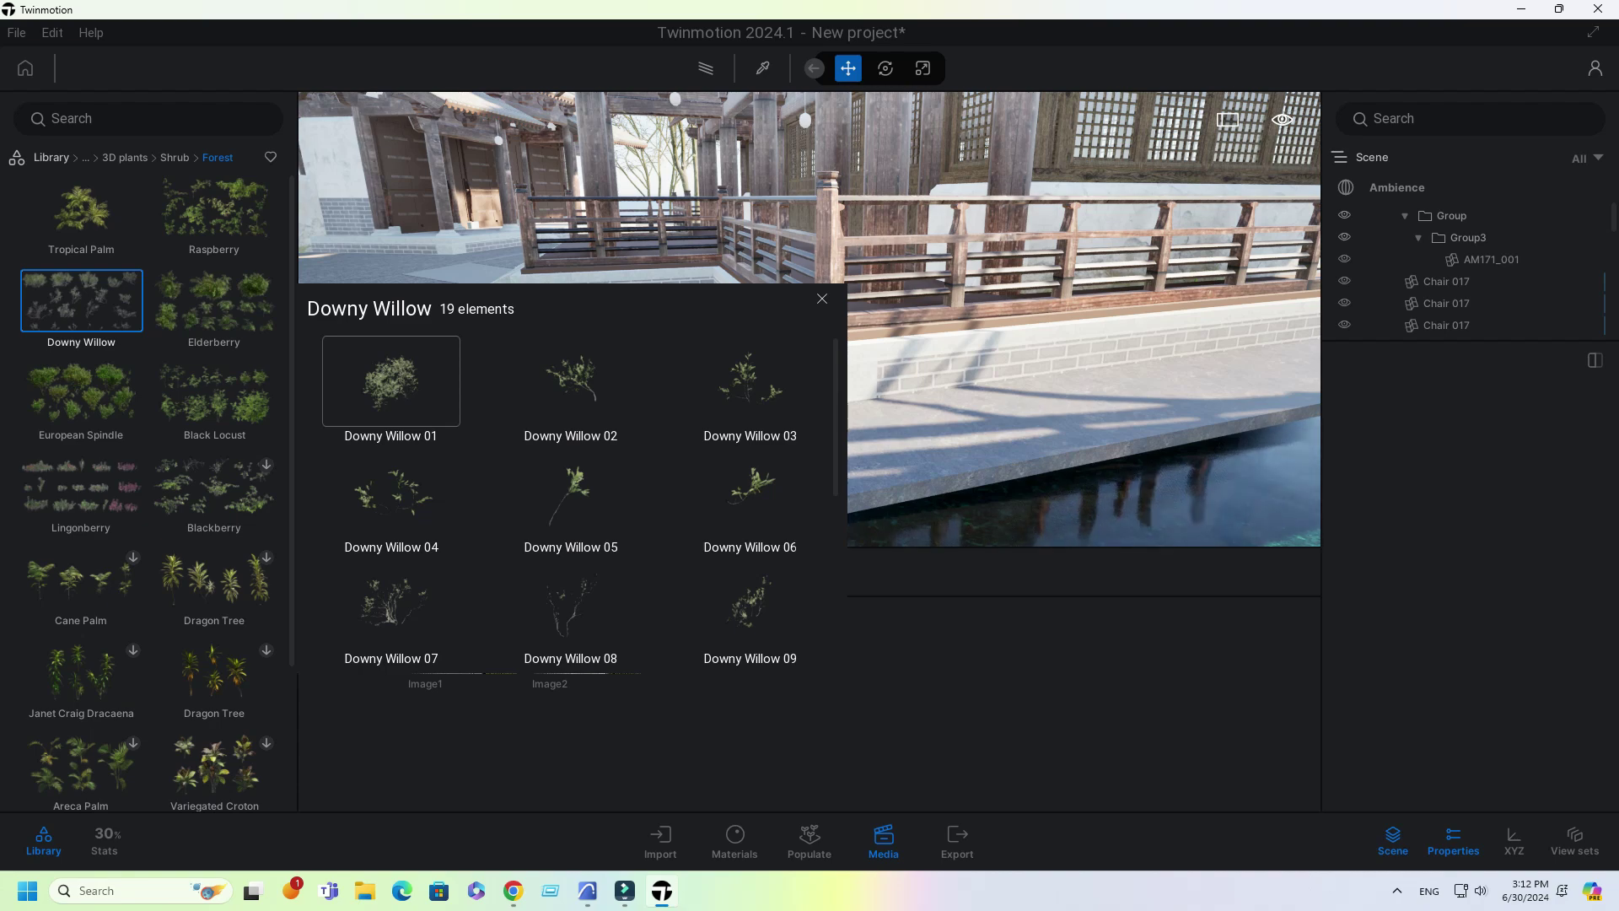
drag(390, 382, 472, 414)
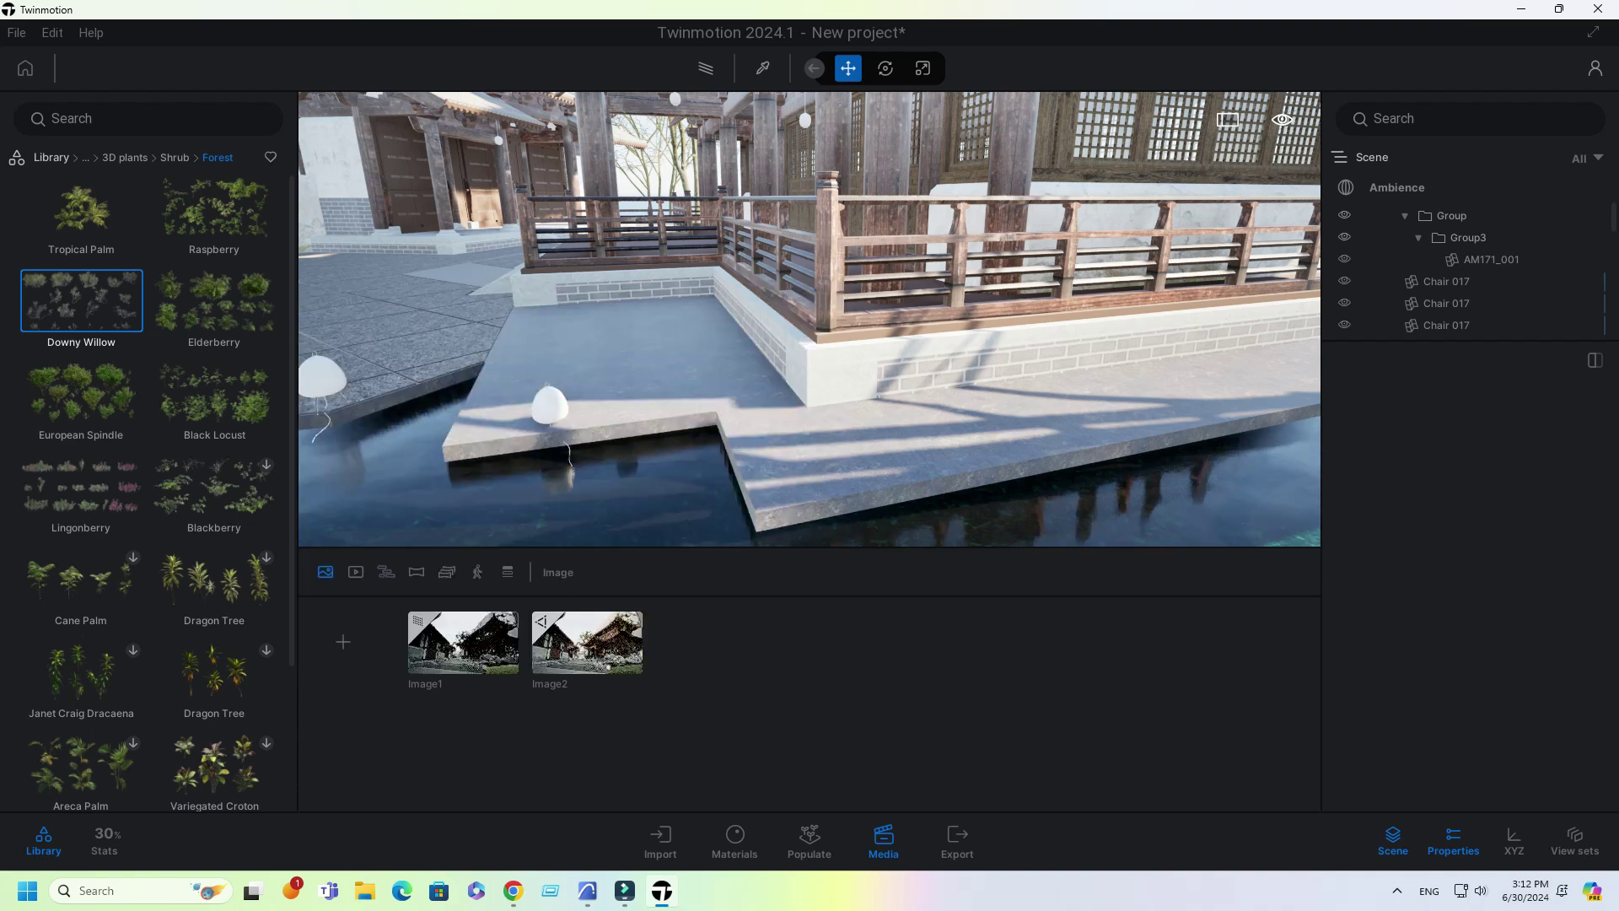
drag(759, 442, 806, 428)
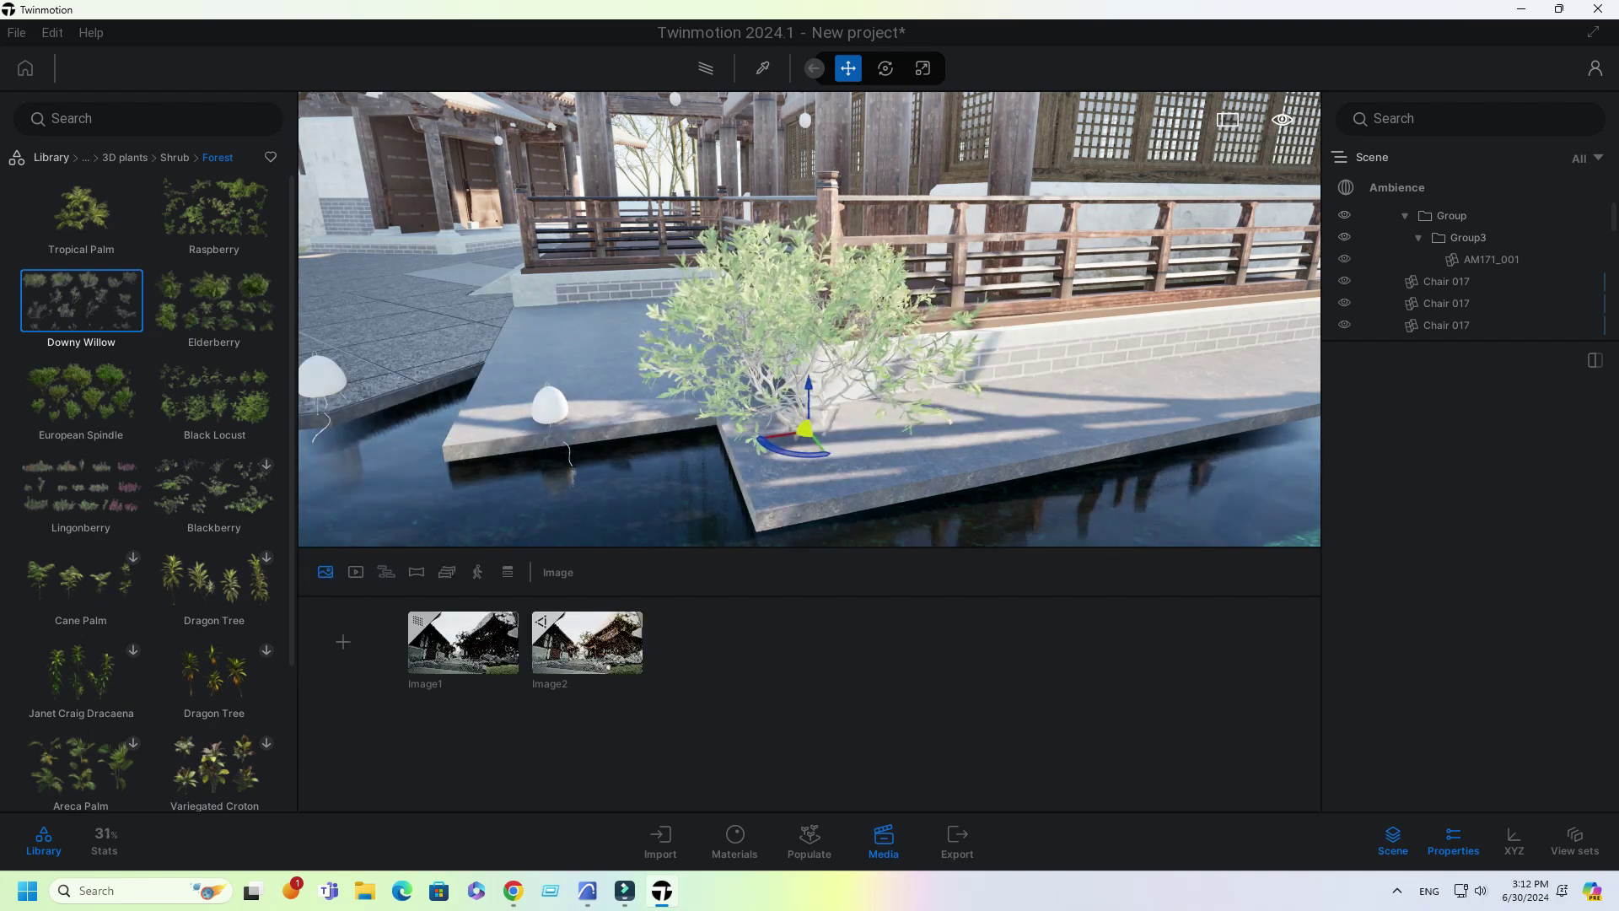
click(807, 428)
scroll(911, 419, down, 5)
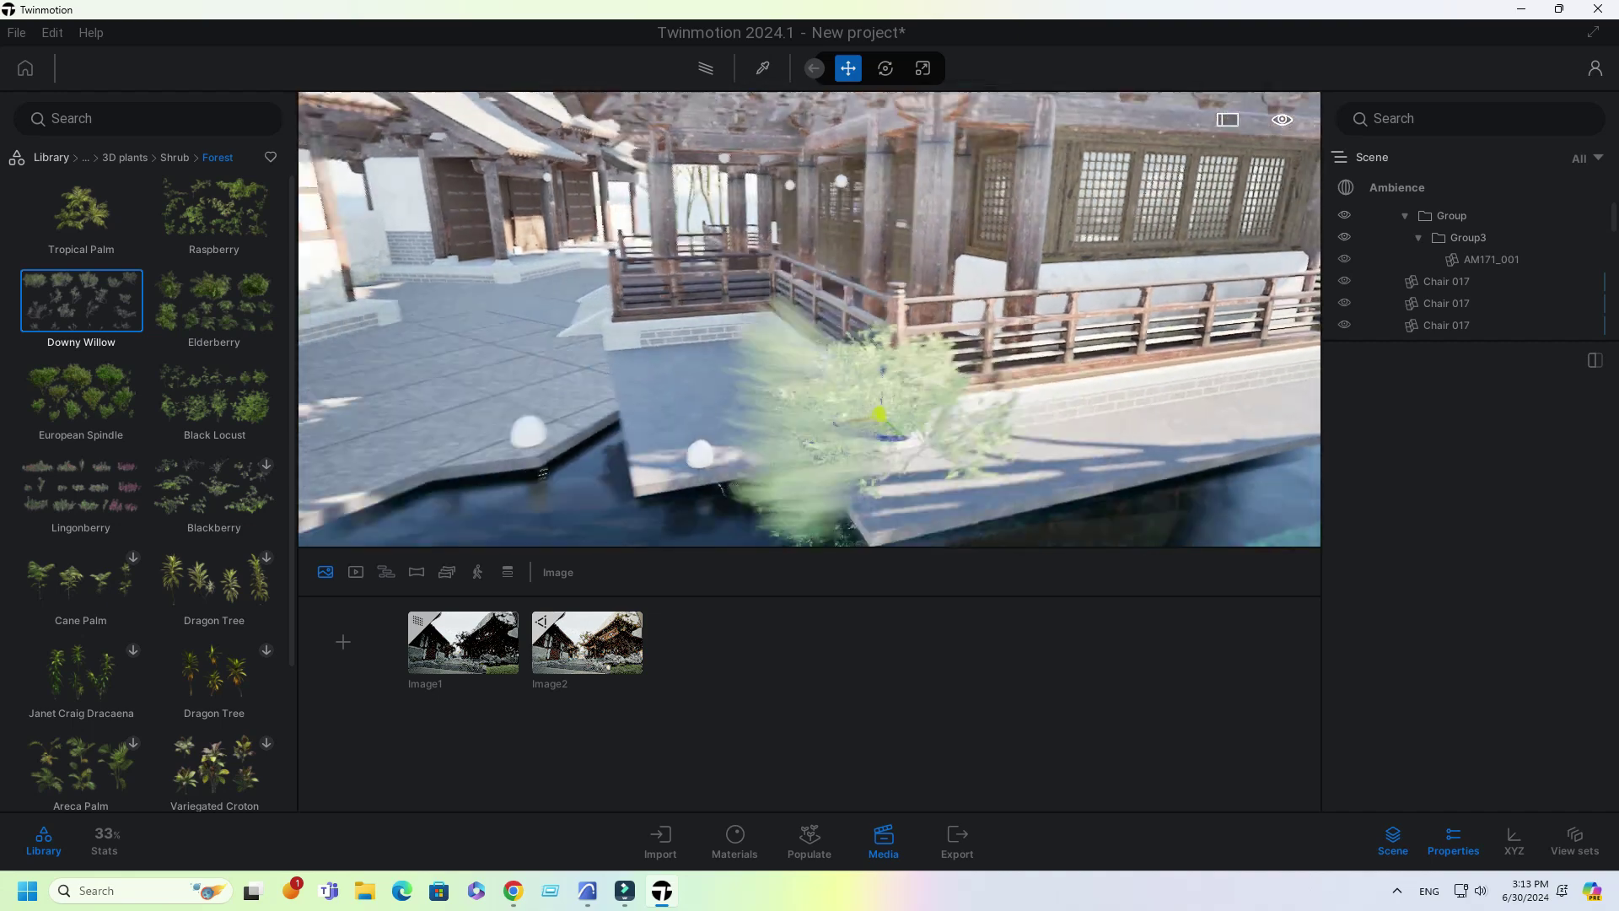
click(852, 344)
Step: Place Downy Willow 01 shrubs along the side building's plinth and check the planting in Image2
right_drag(851, 344, 878, 390)
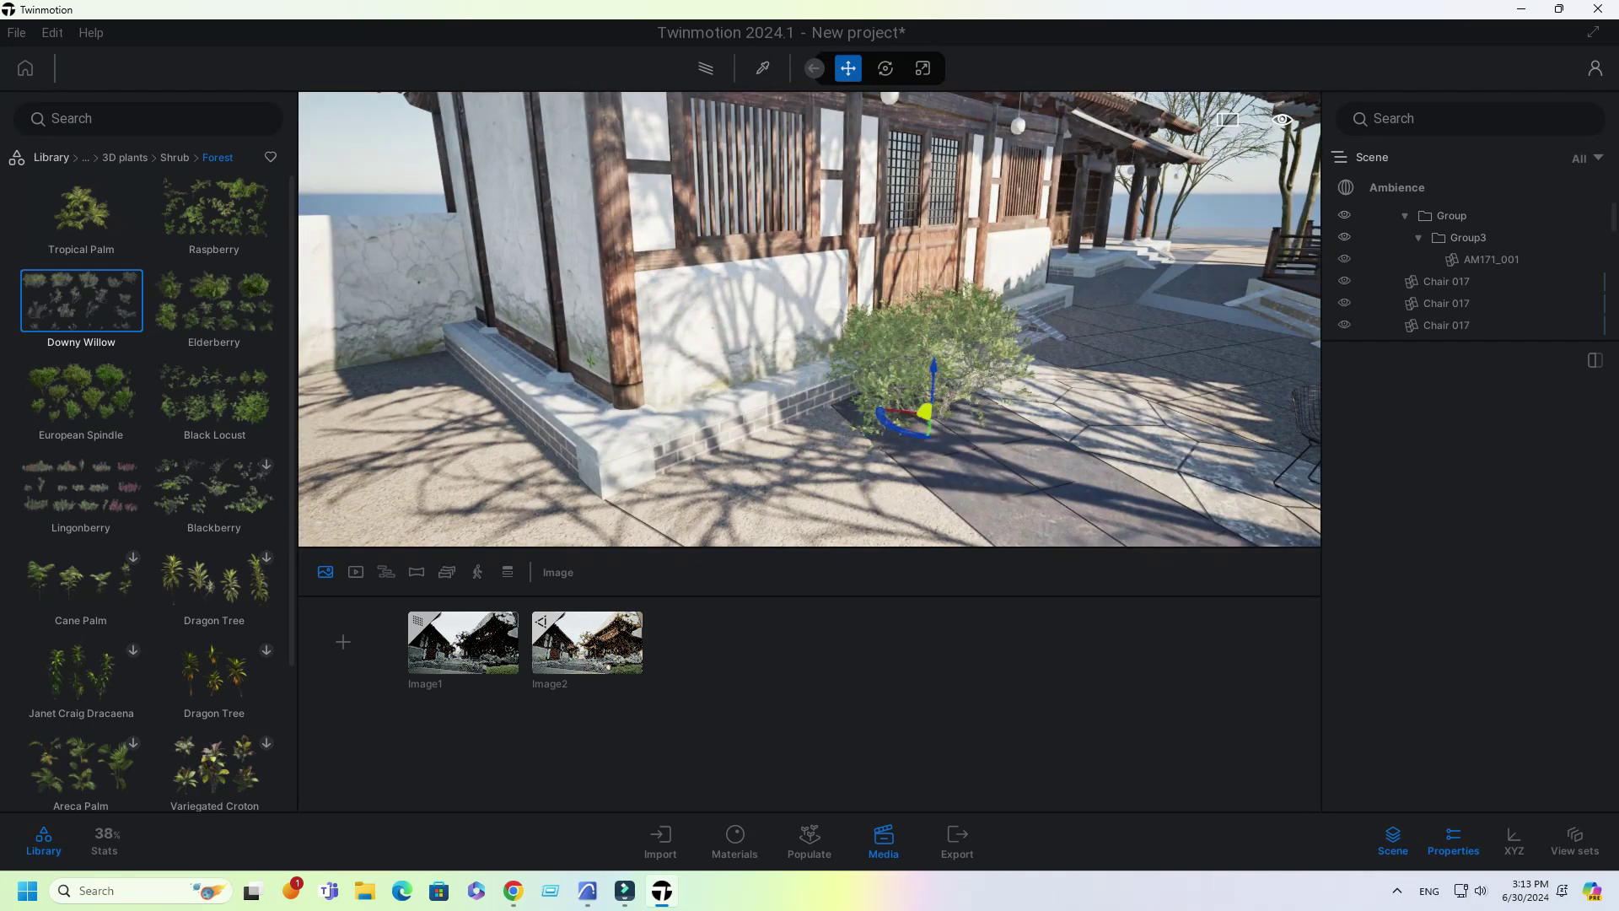
click(927, 413)
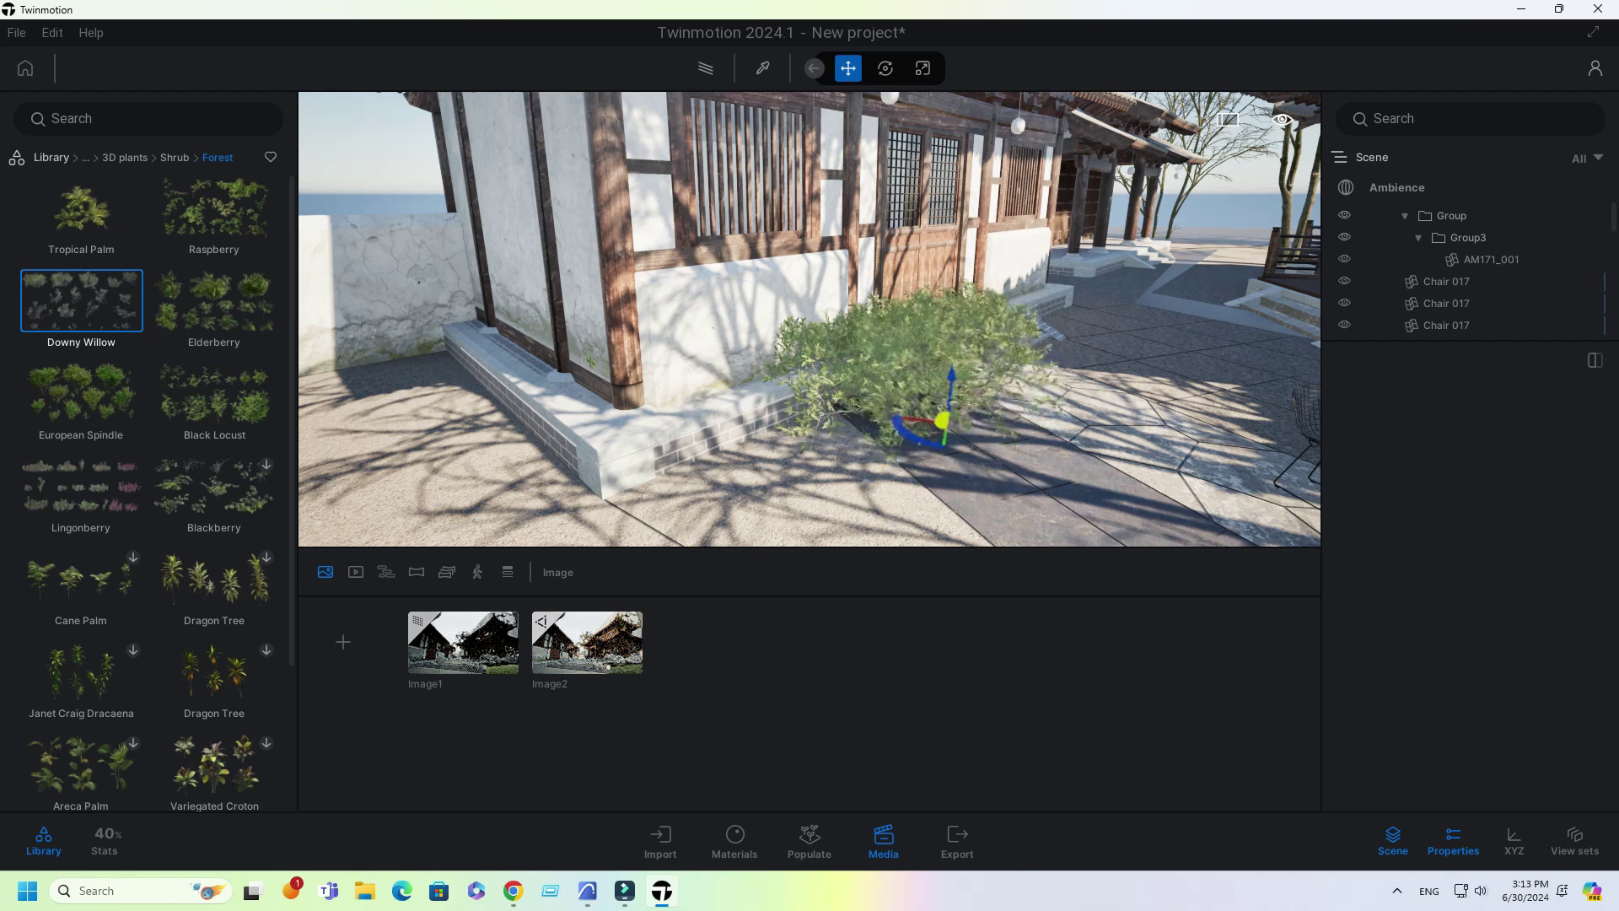
click(588, 643)
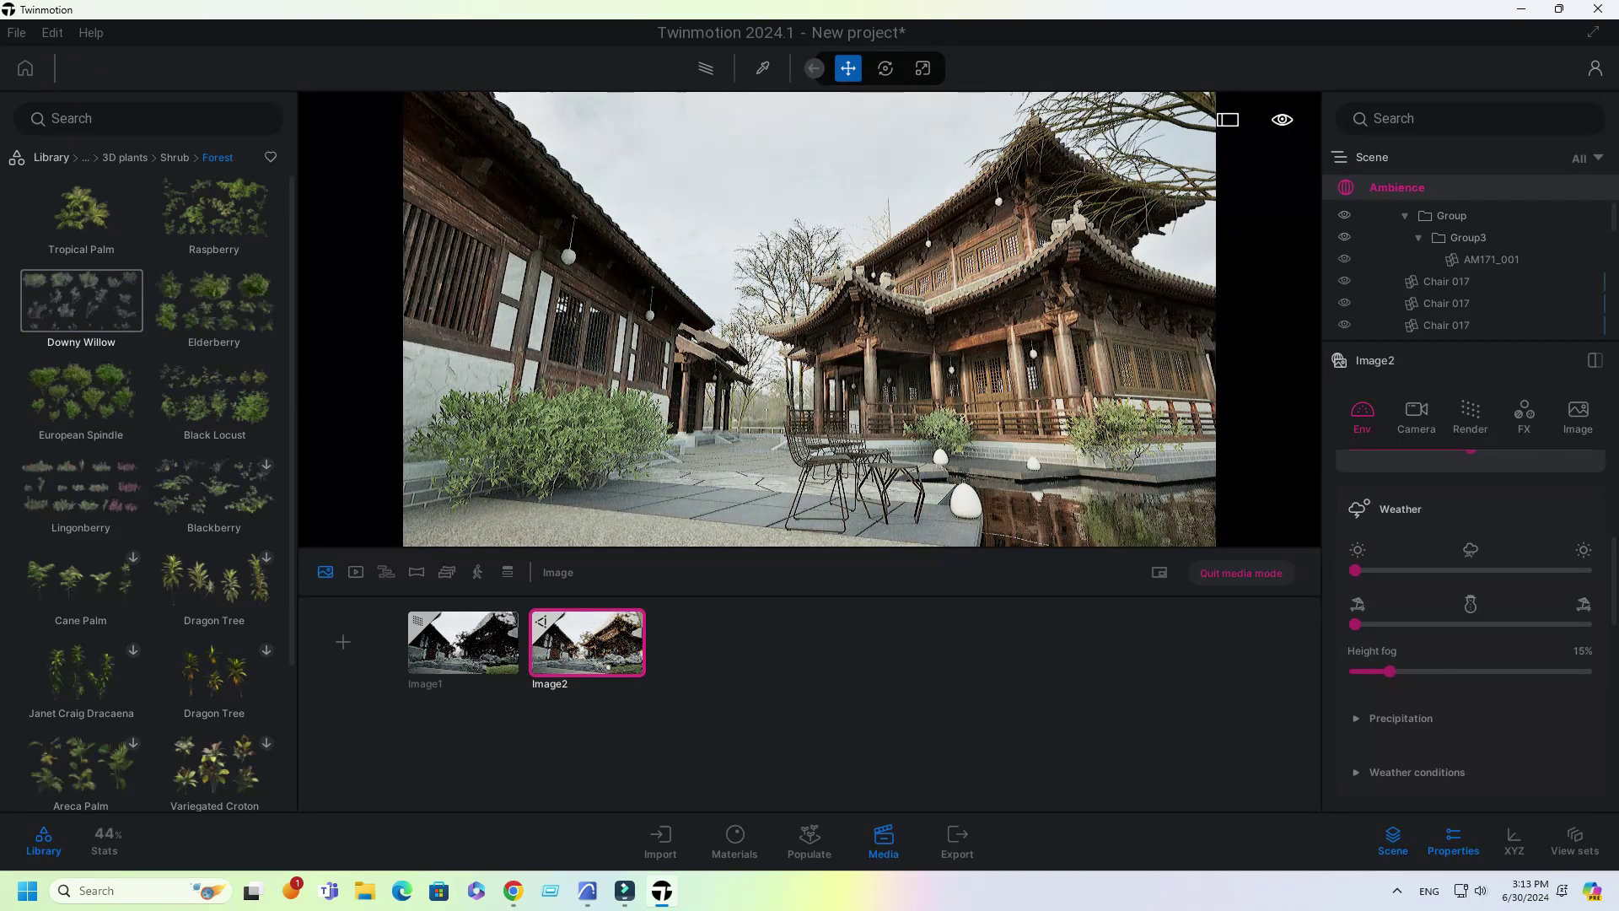
Step: Add a smaller Downy Willow 01 beside the shrub at the platform's pond-side corner, at 22% size
key(w)
right_drag(809, 320, 835, 397)
click(760, 345)
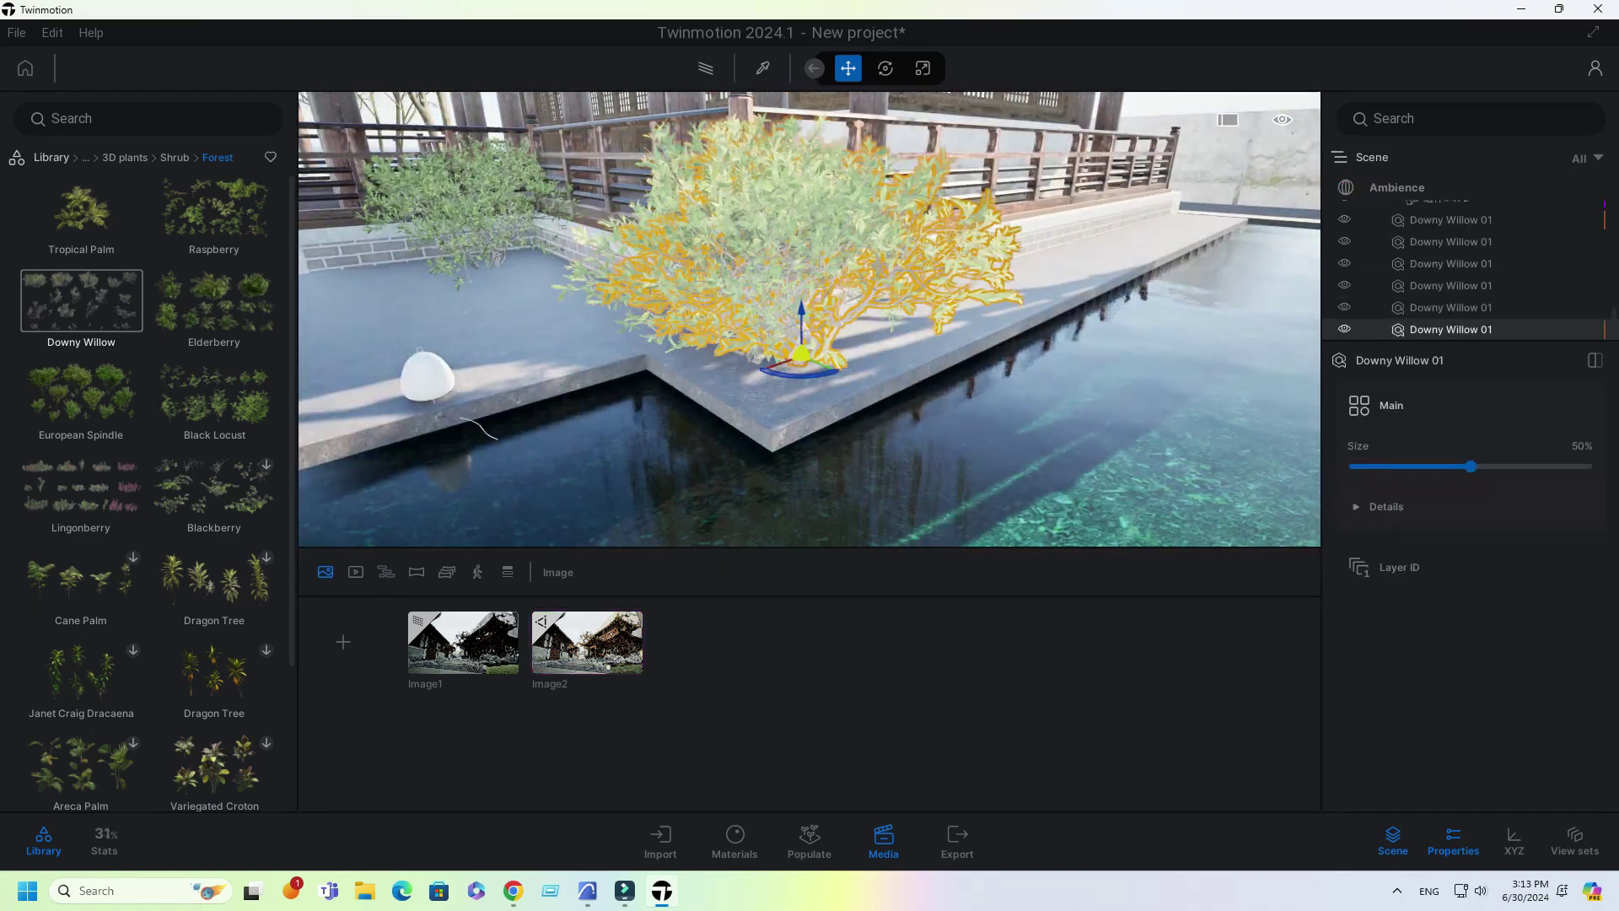
Step: Plant a row of Elderberry 04 shrubs beneath the trees at the far edge of the courtyard
click(81, 393)
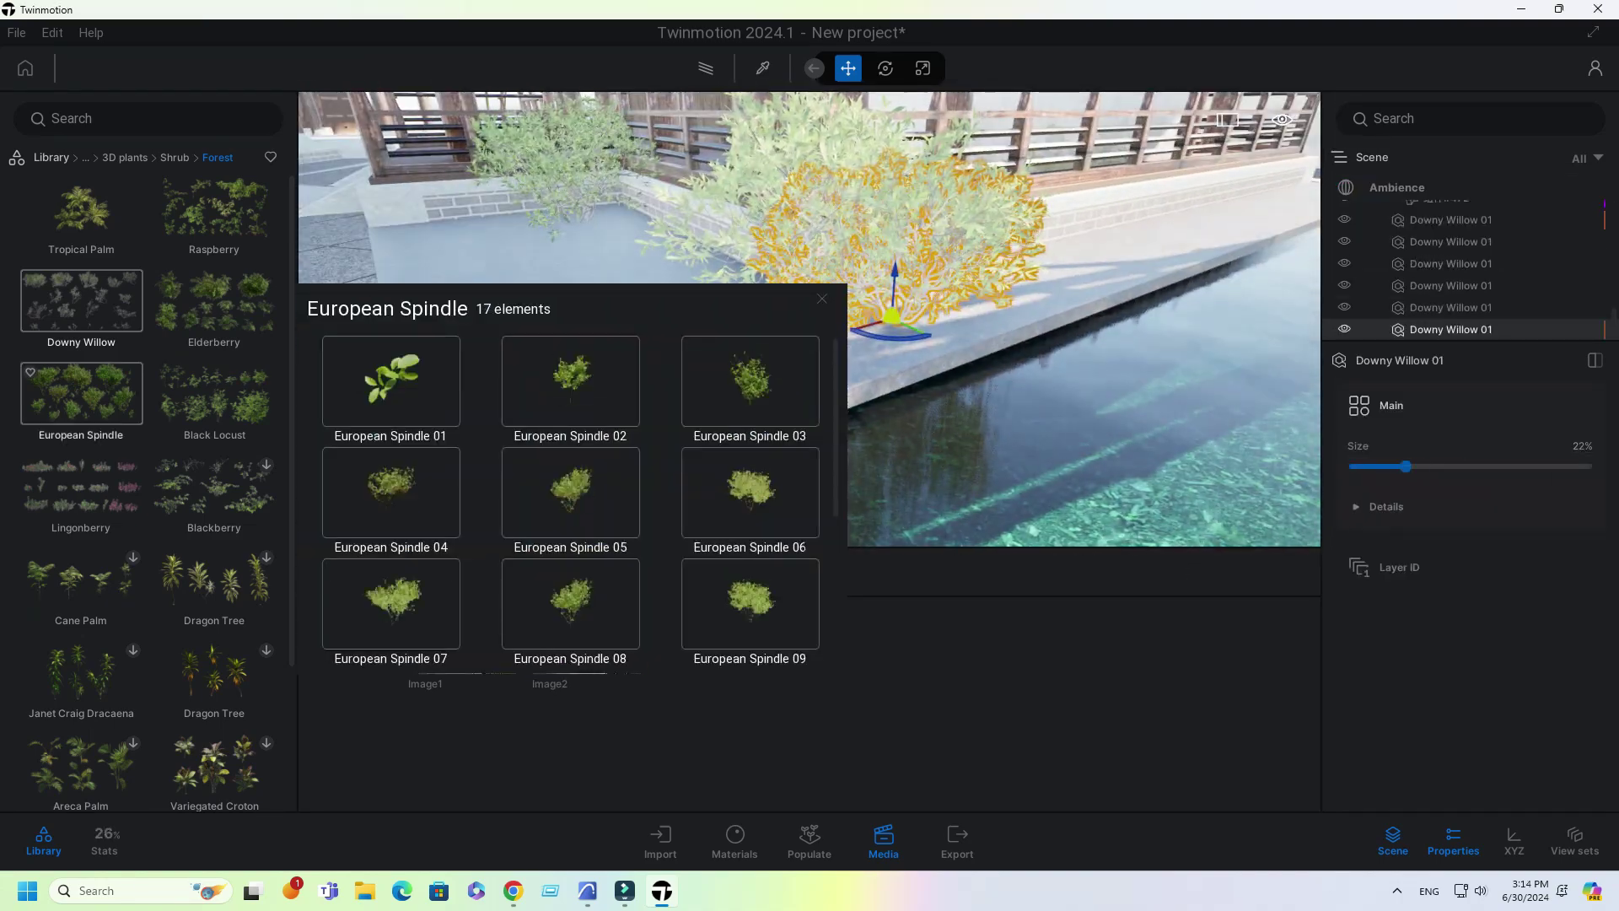
click(214, 393)
click(81, 300)
click(214, 300)
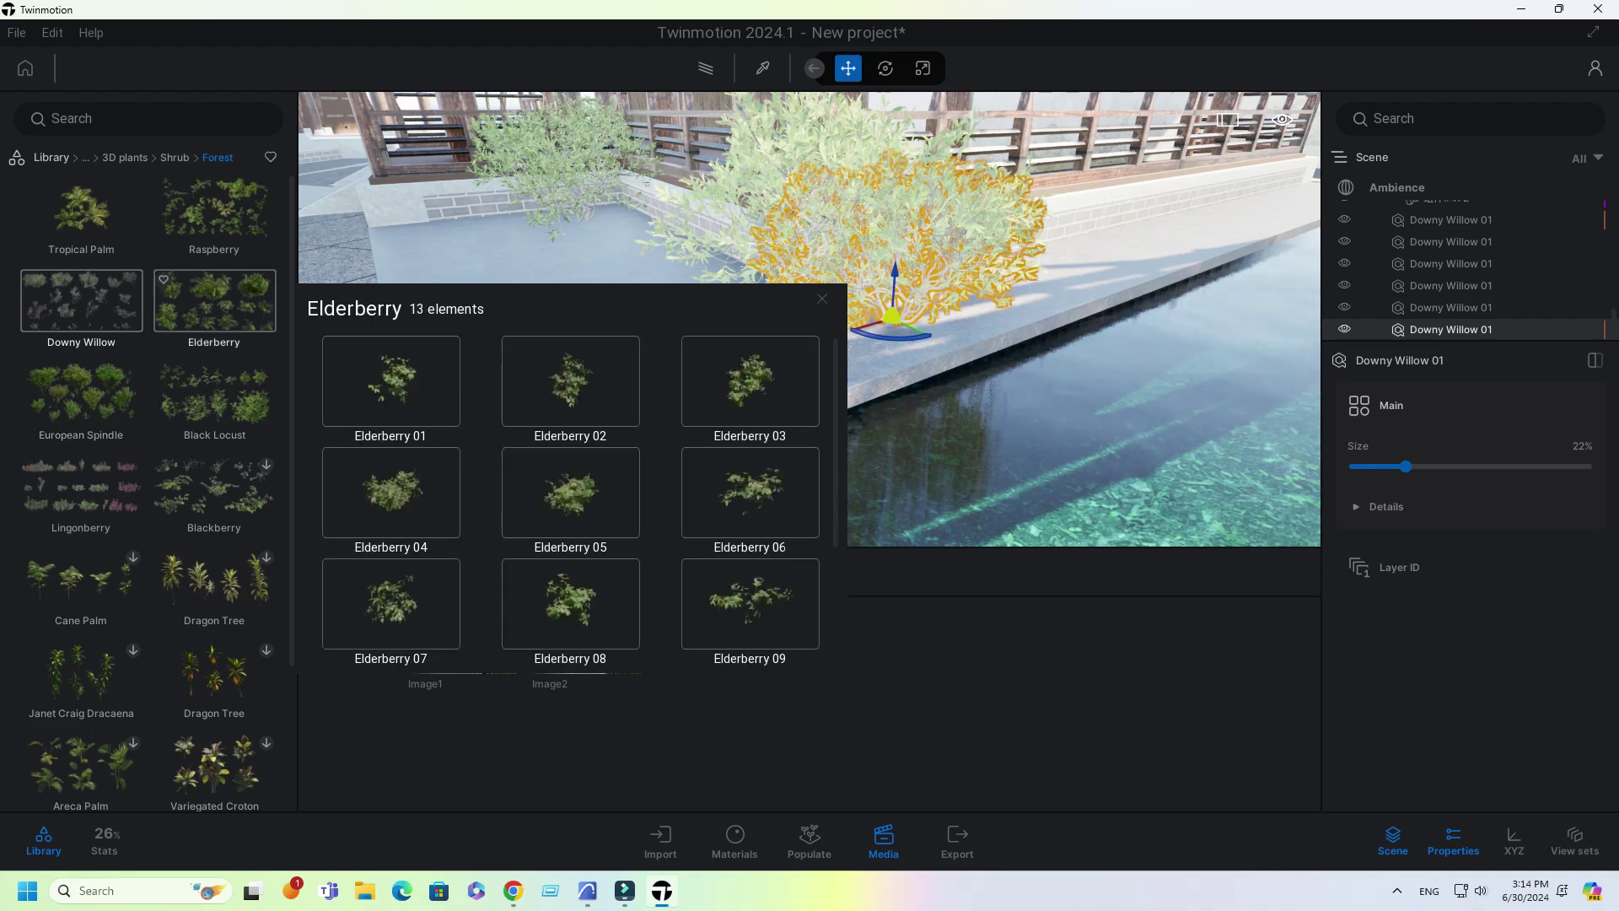
drag(391, 493, 398, 249)
key(w)
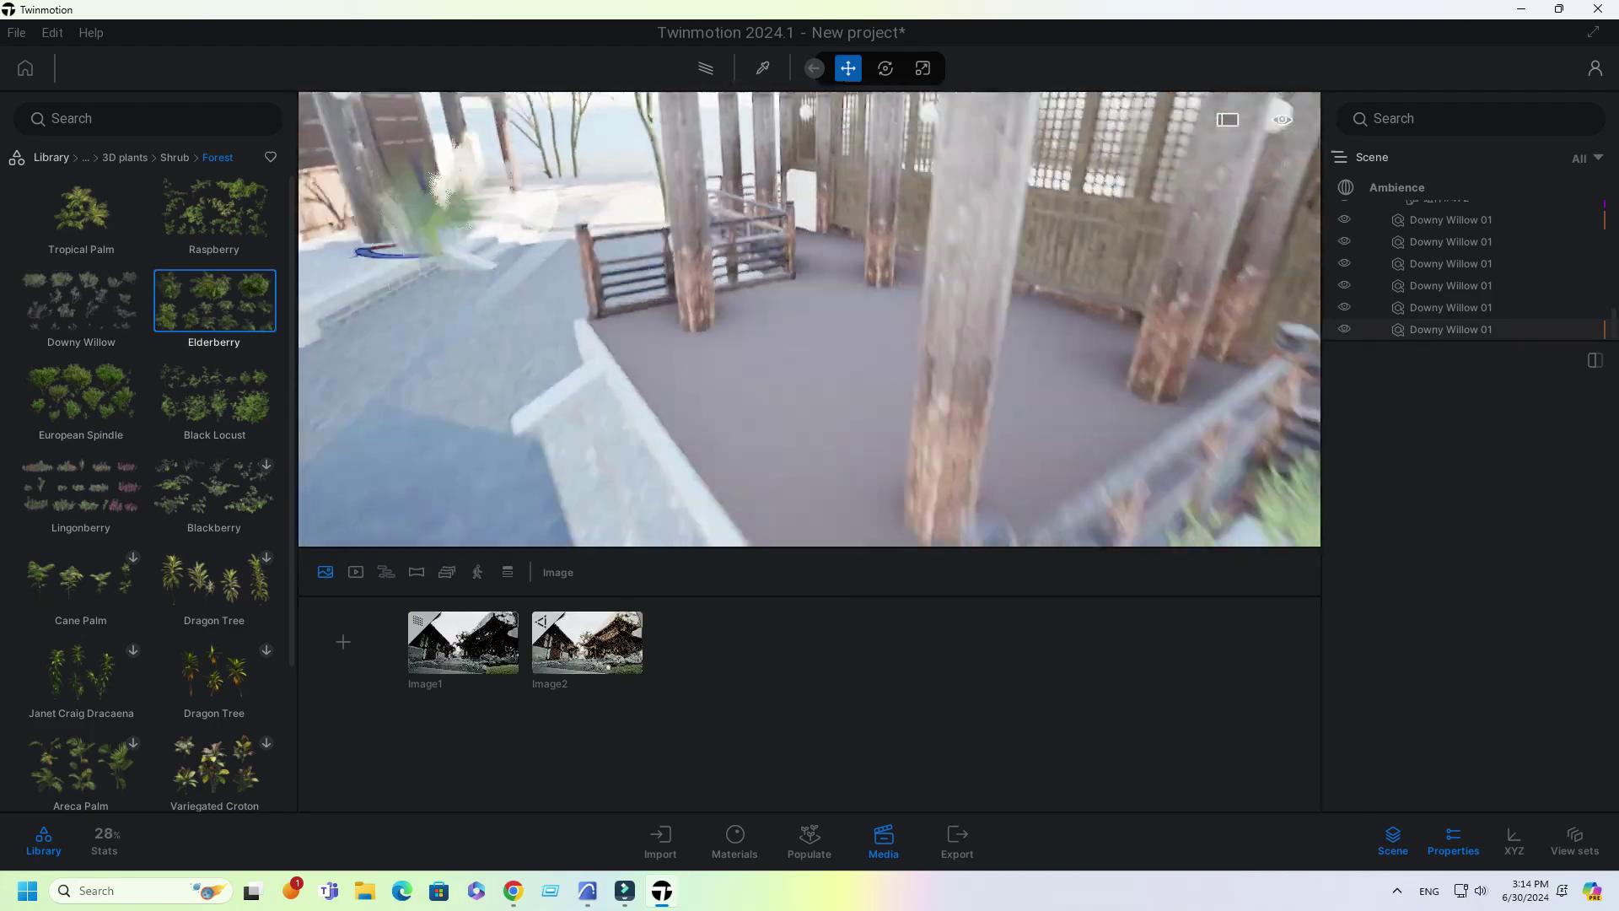
key(w)
drag(539, 297, 683, 278)
click(755, 270)
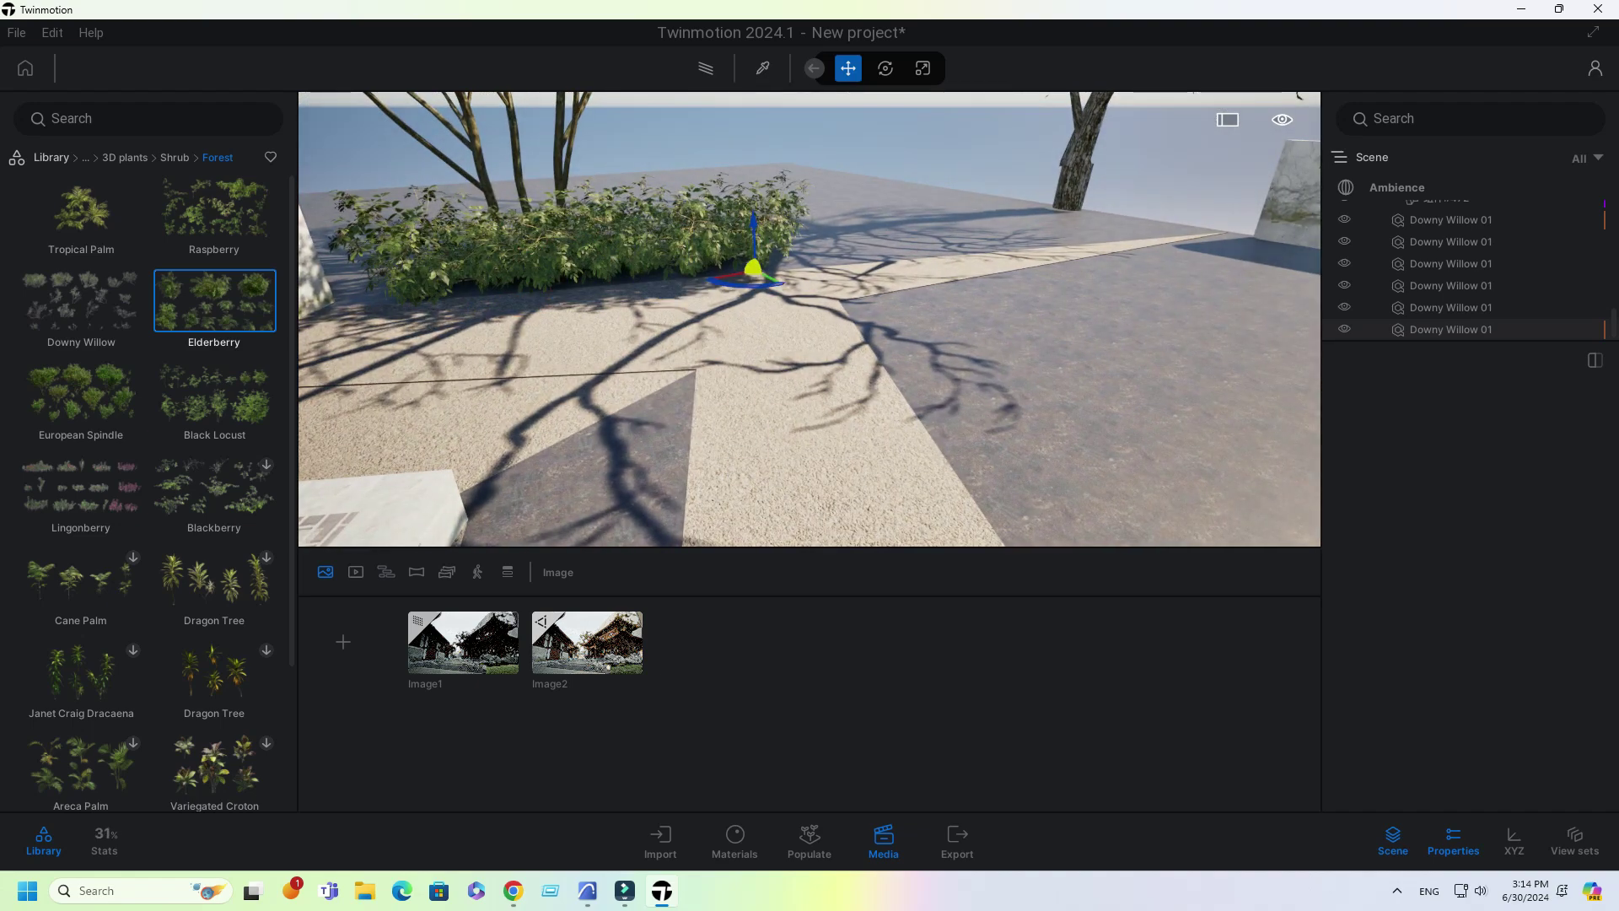
click(813, 265)
click(870, 261)
click(920, 258)
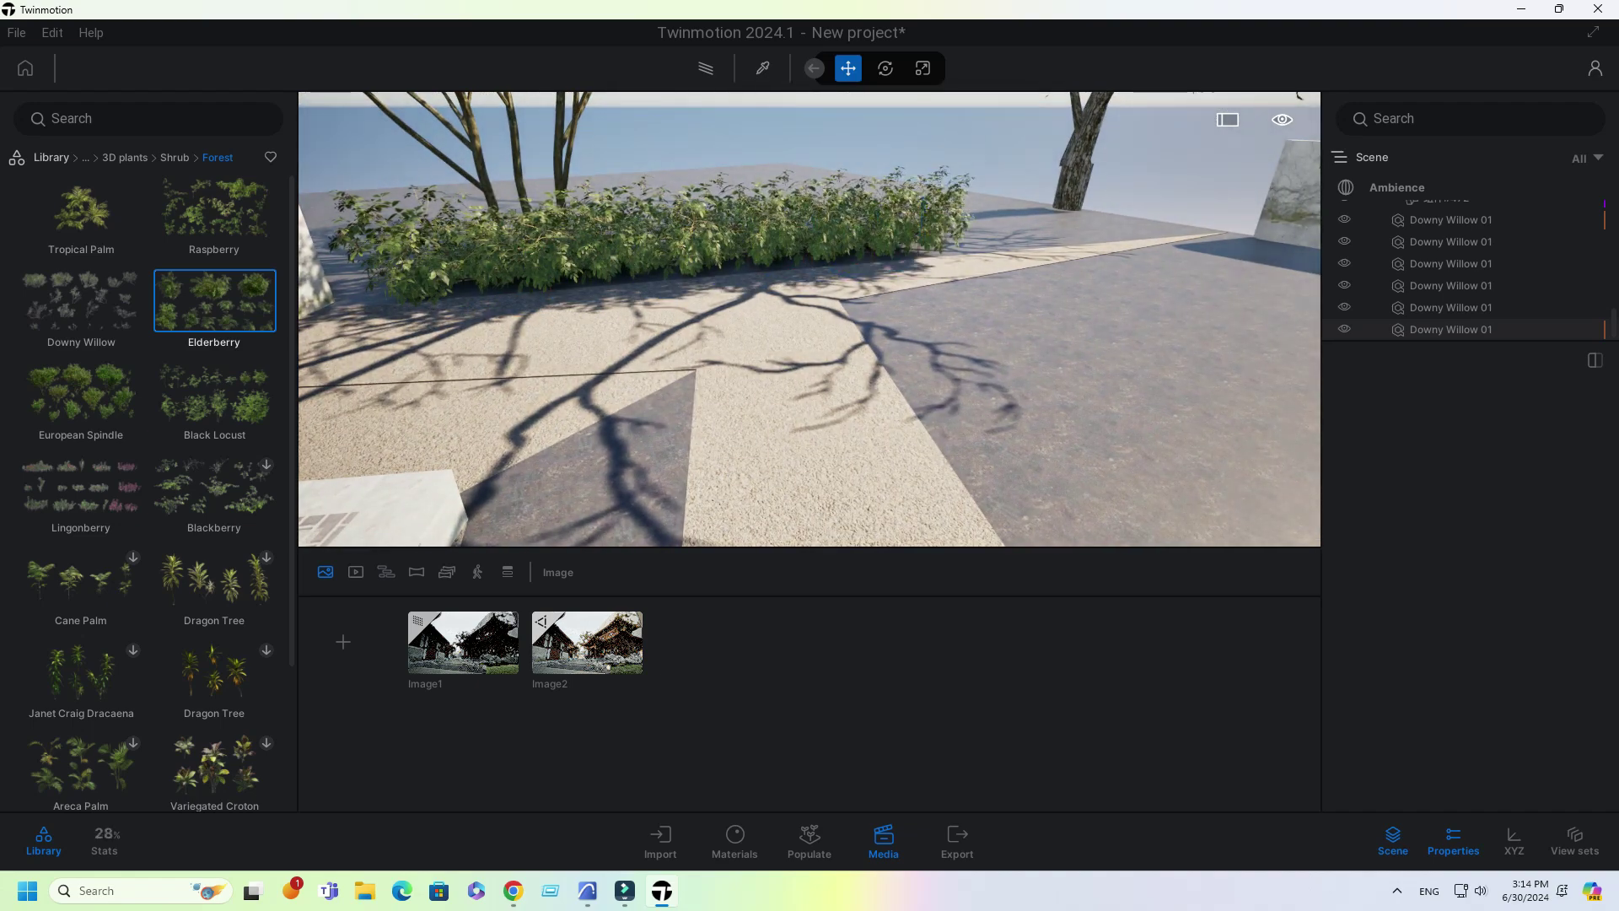
Step: Adjust individual Elderberry 04 shrubs within the row and check the hedge in Image2
click(686, 245)
click(600, 240)
click(527, 249)
click(811, 230)
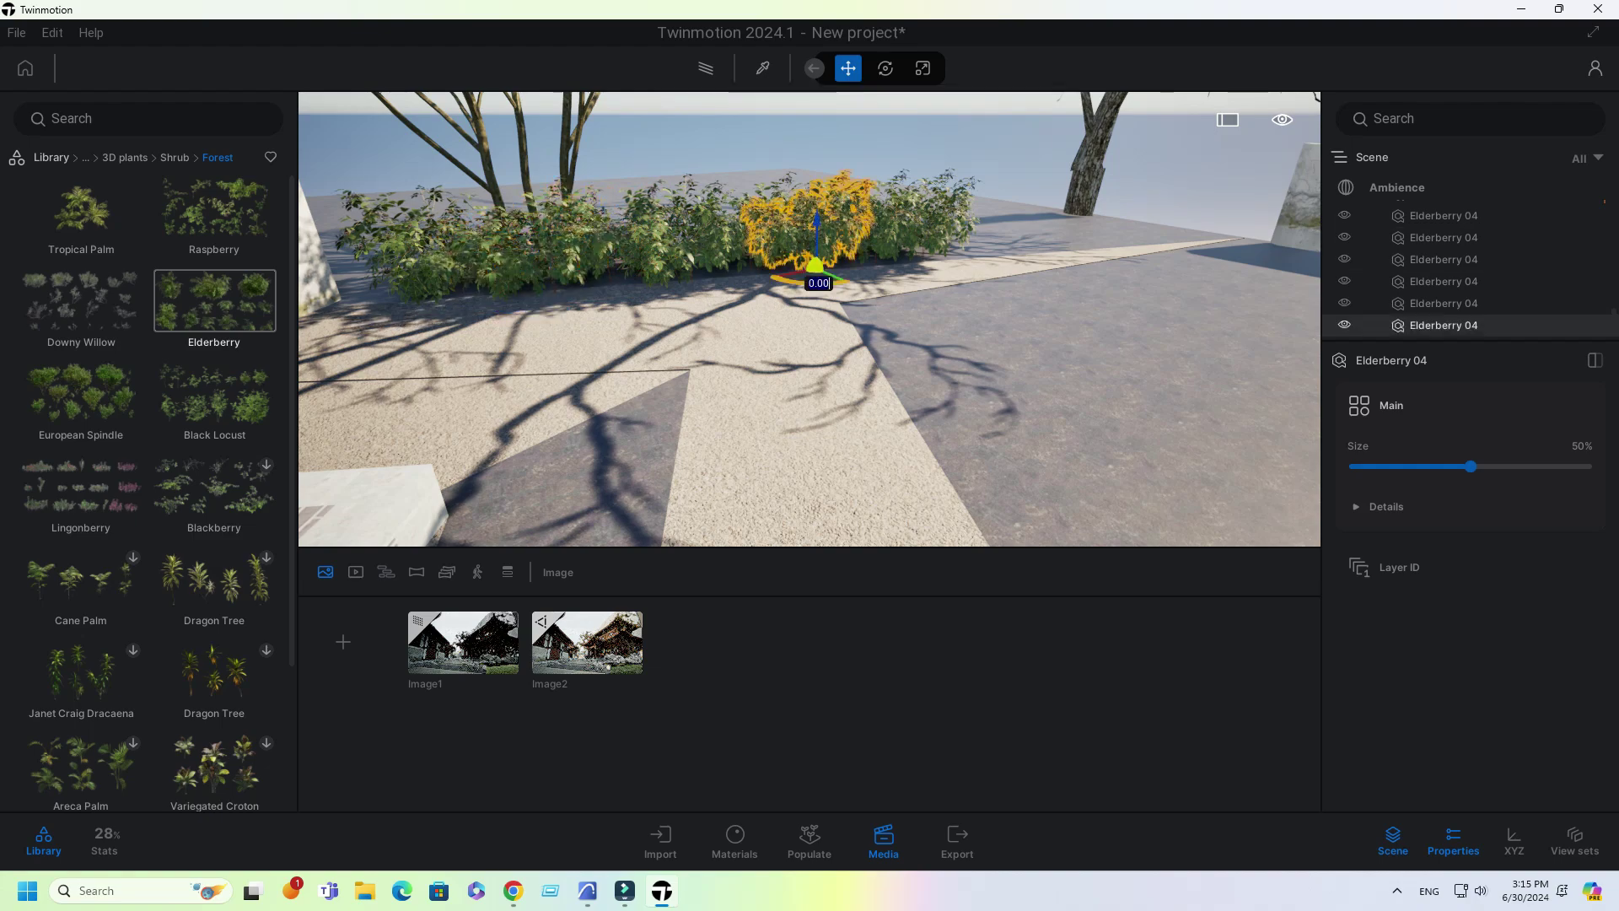
drag(816, 268, 919, 255)
click(587, 642)
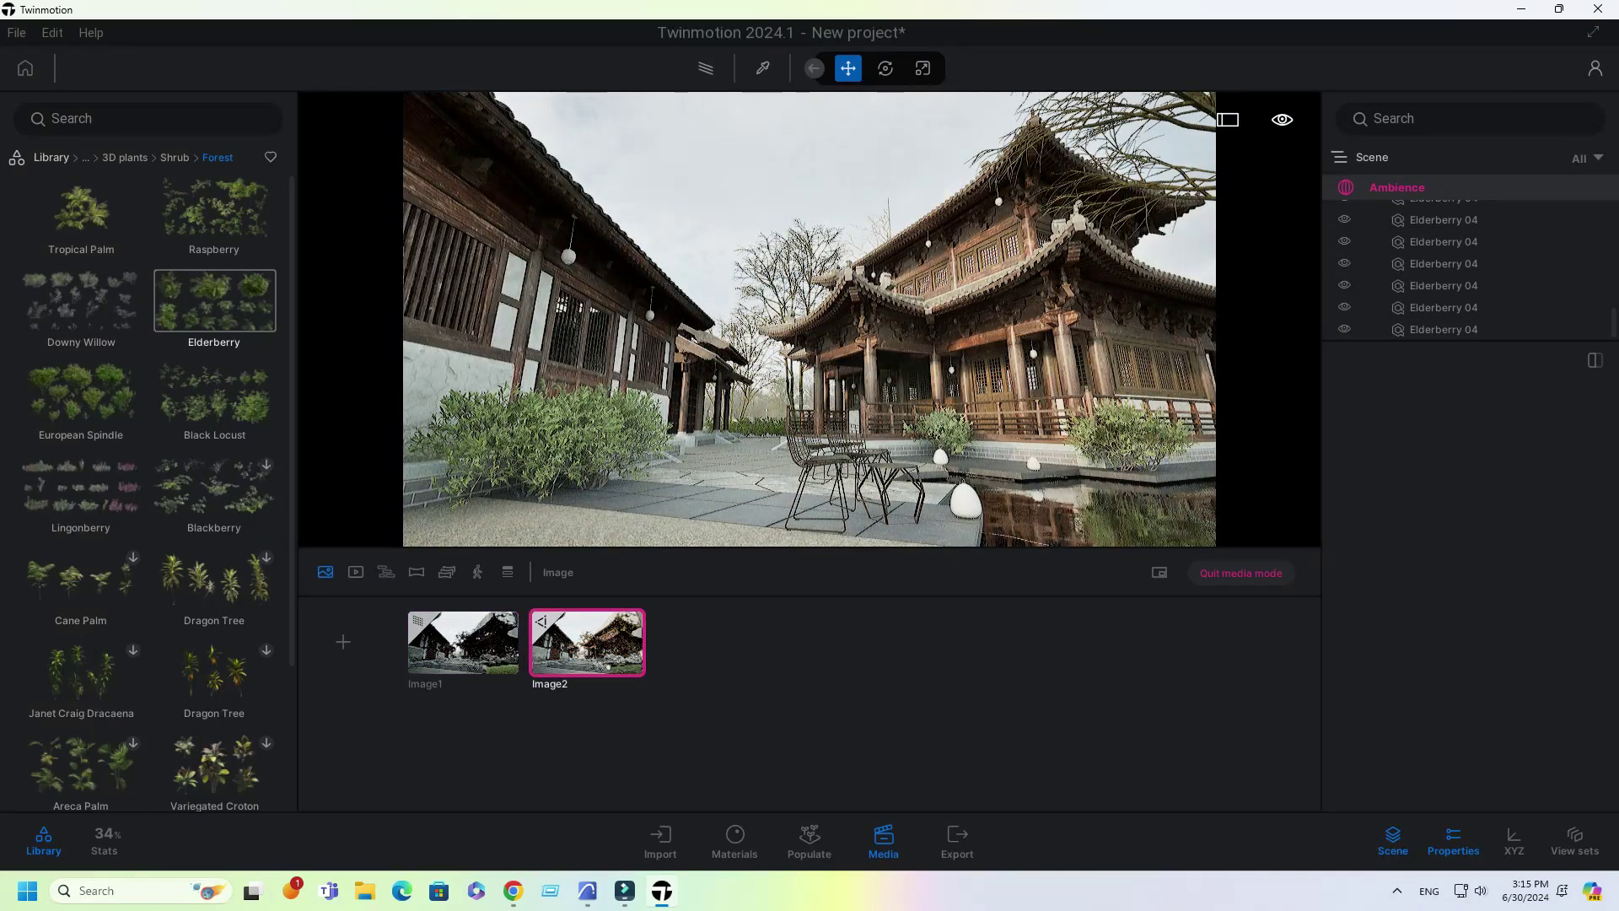
Step: Plant Lingonberry 06 around the base of the Downy Willow shrubs at the platform's pond-side corner
click(1240, 573)
click(214, 393)
click(82, 487)
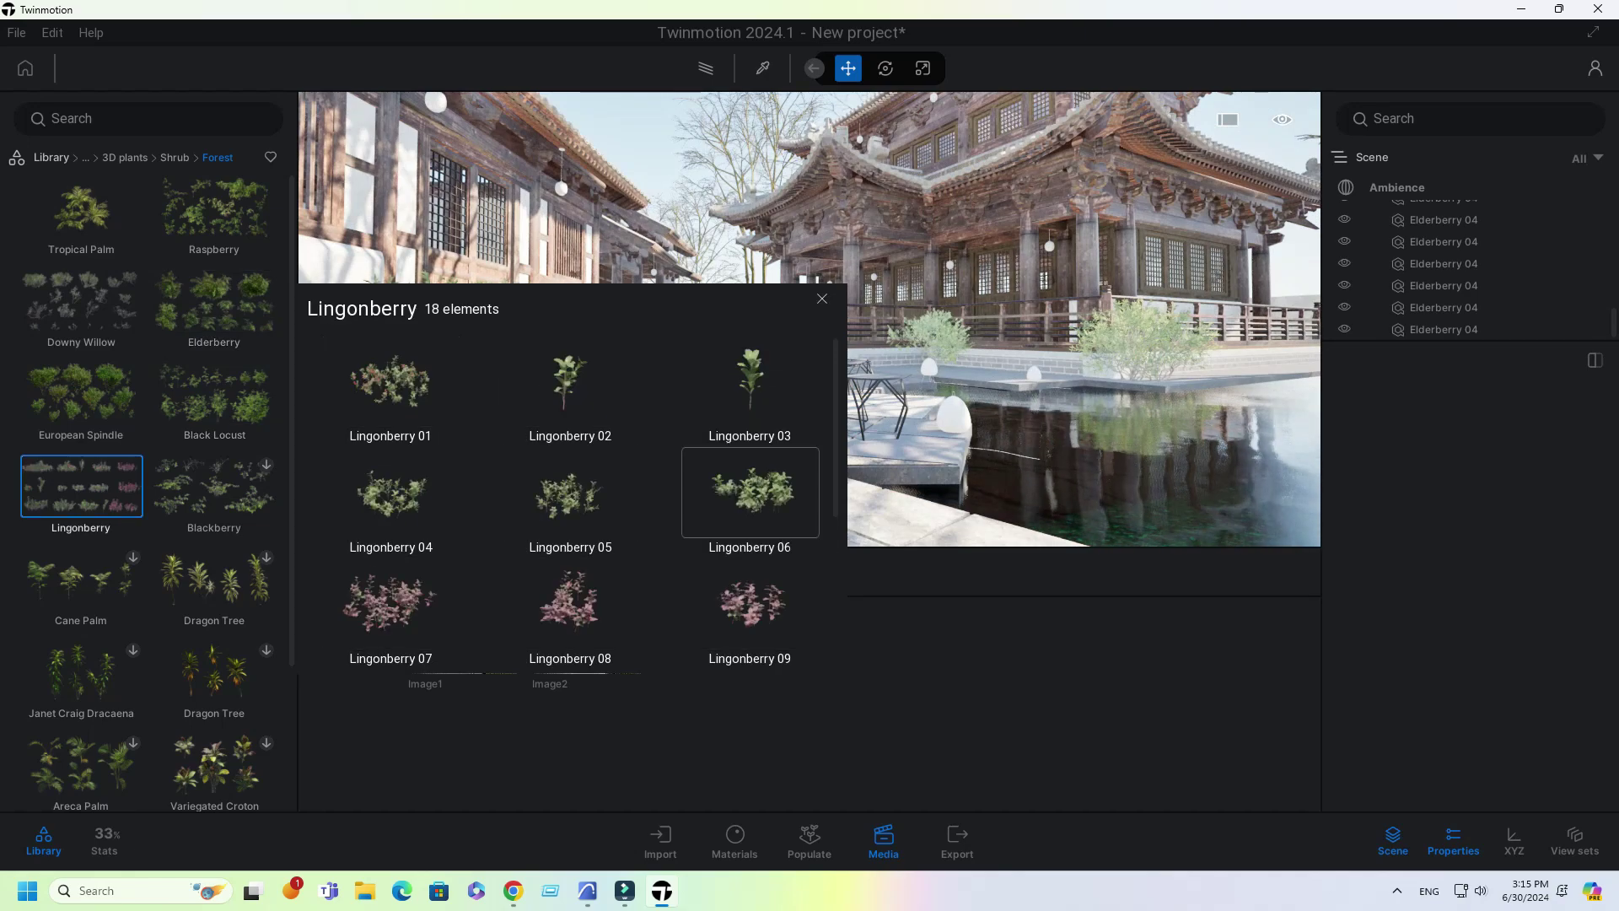
click(750, 492)
key(w)
right_drag(463, 430, 405, 447)
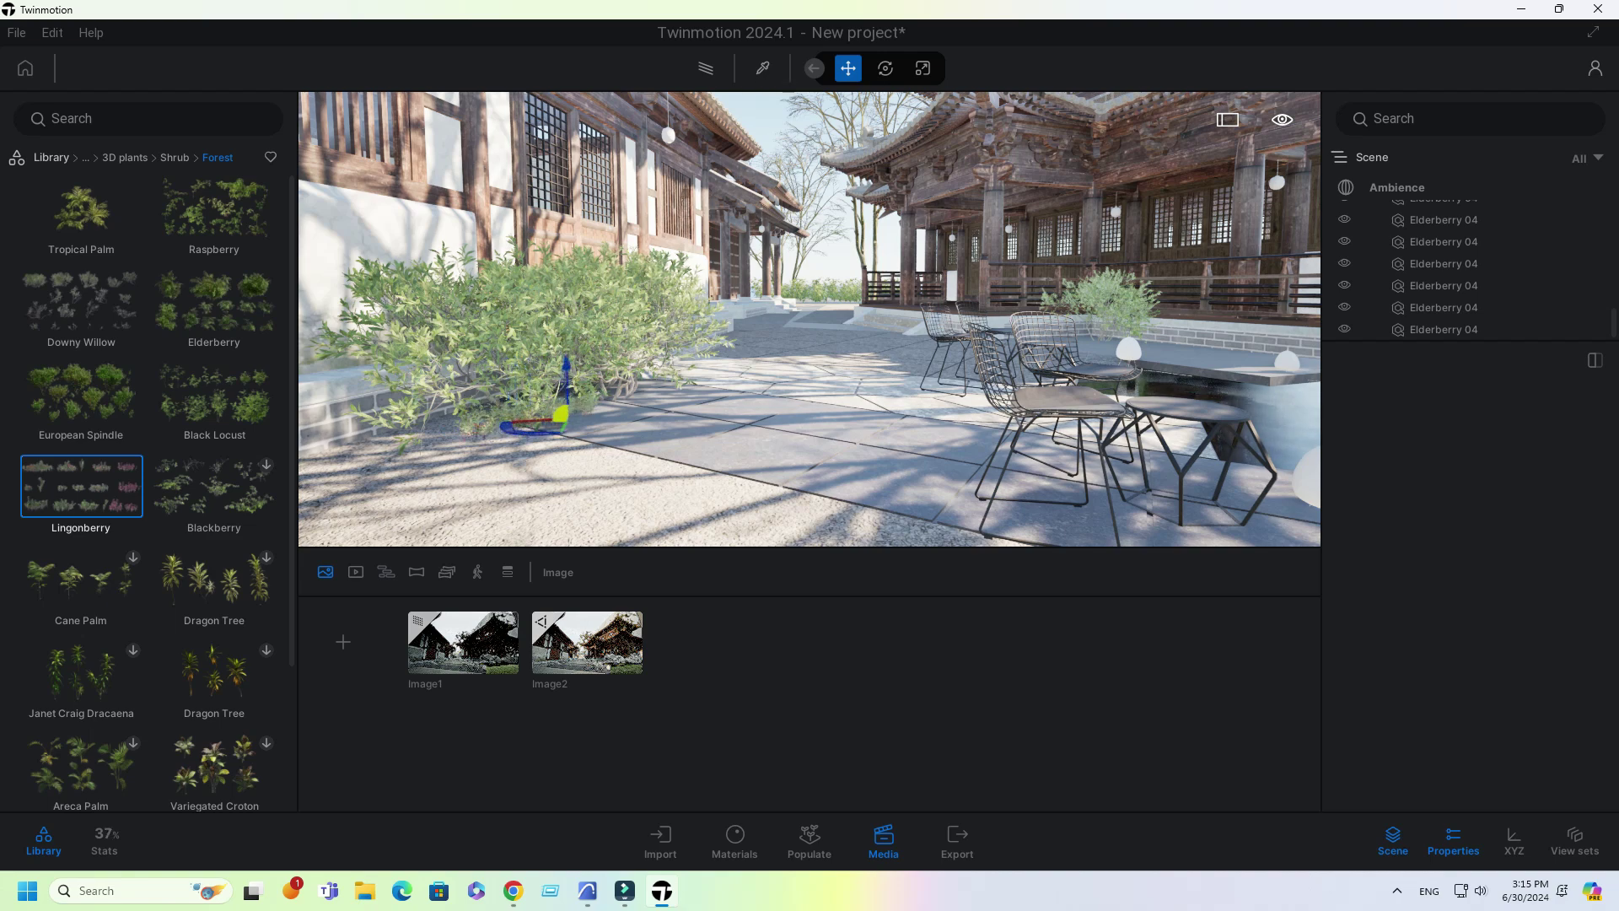
key(Up)
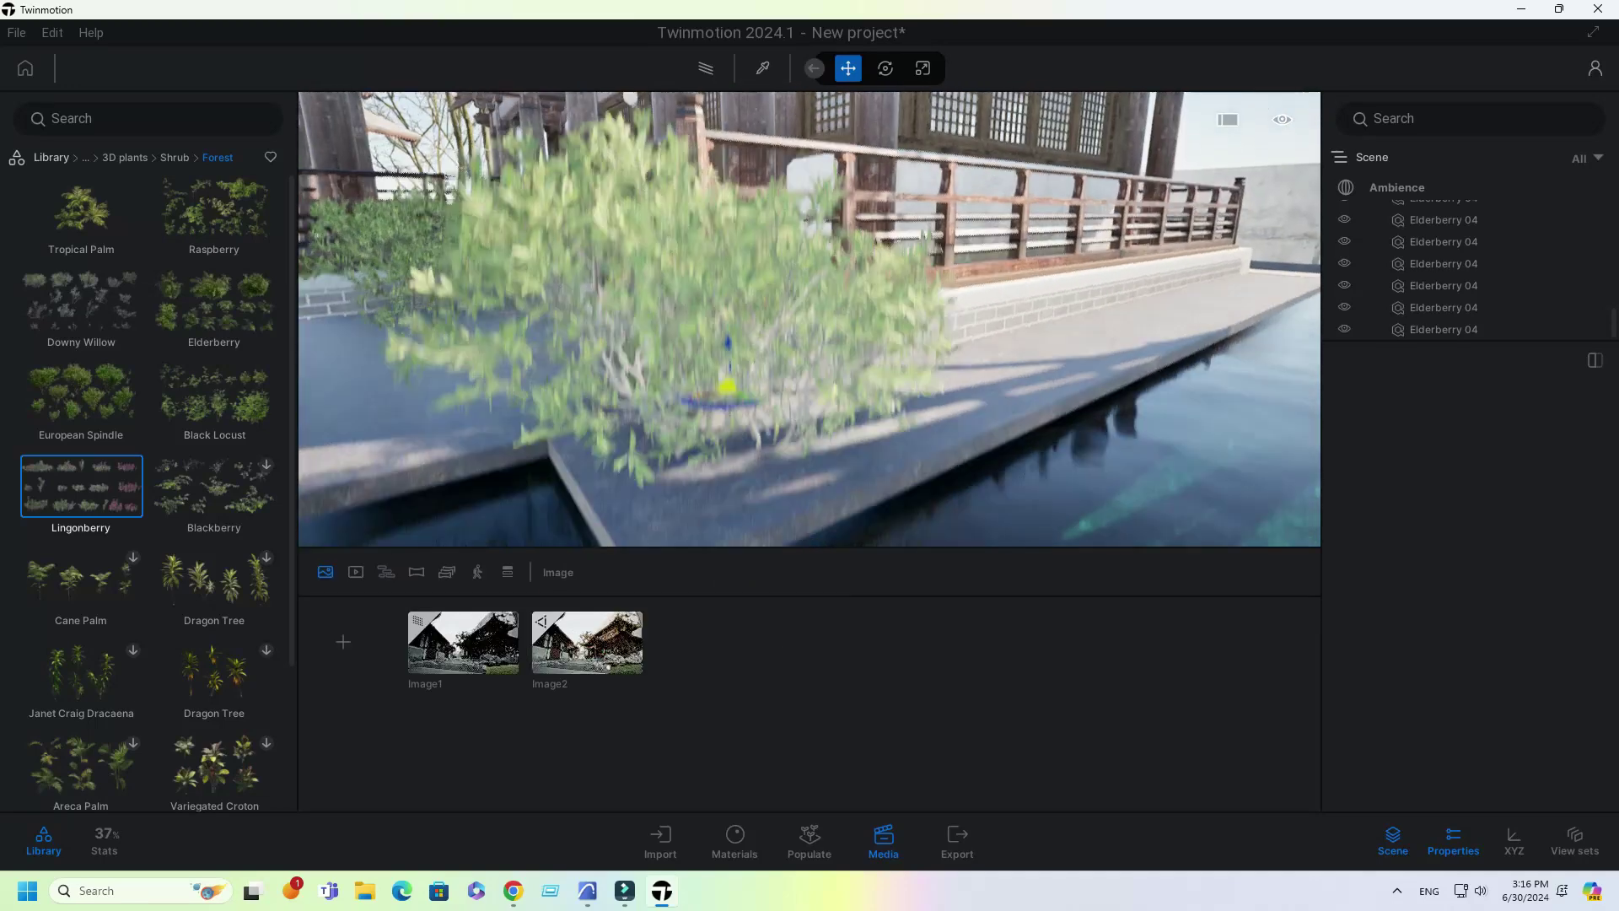
click(691, 411)
click(618, 381)
click(785, 392)
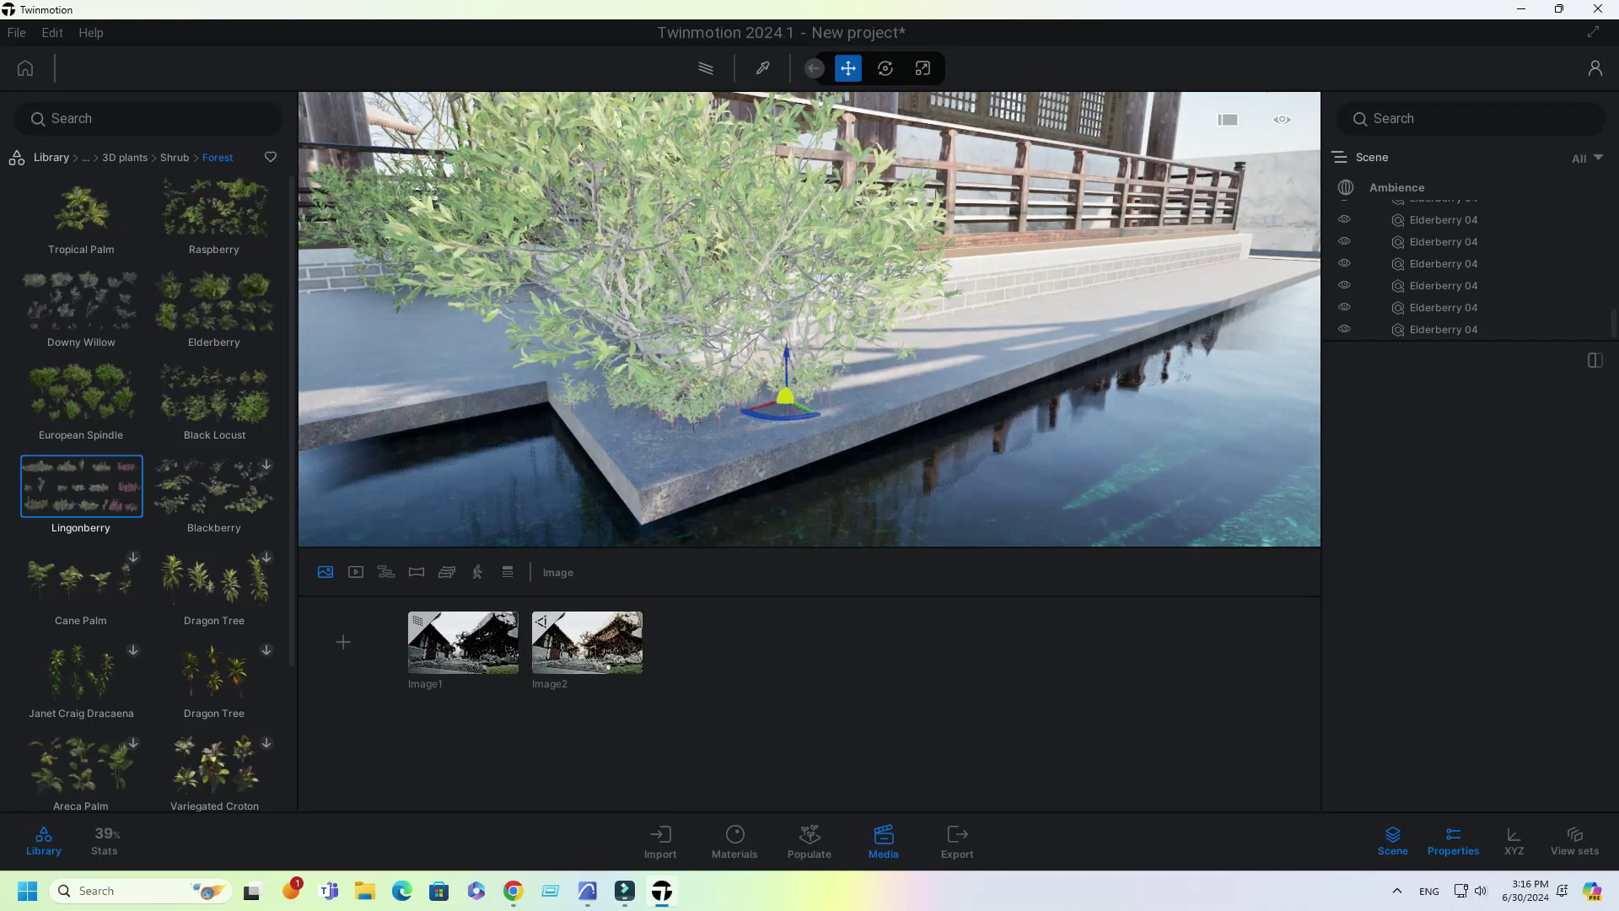
drag(772, 363, 729, 375)
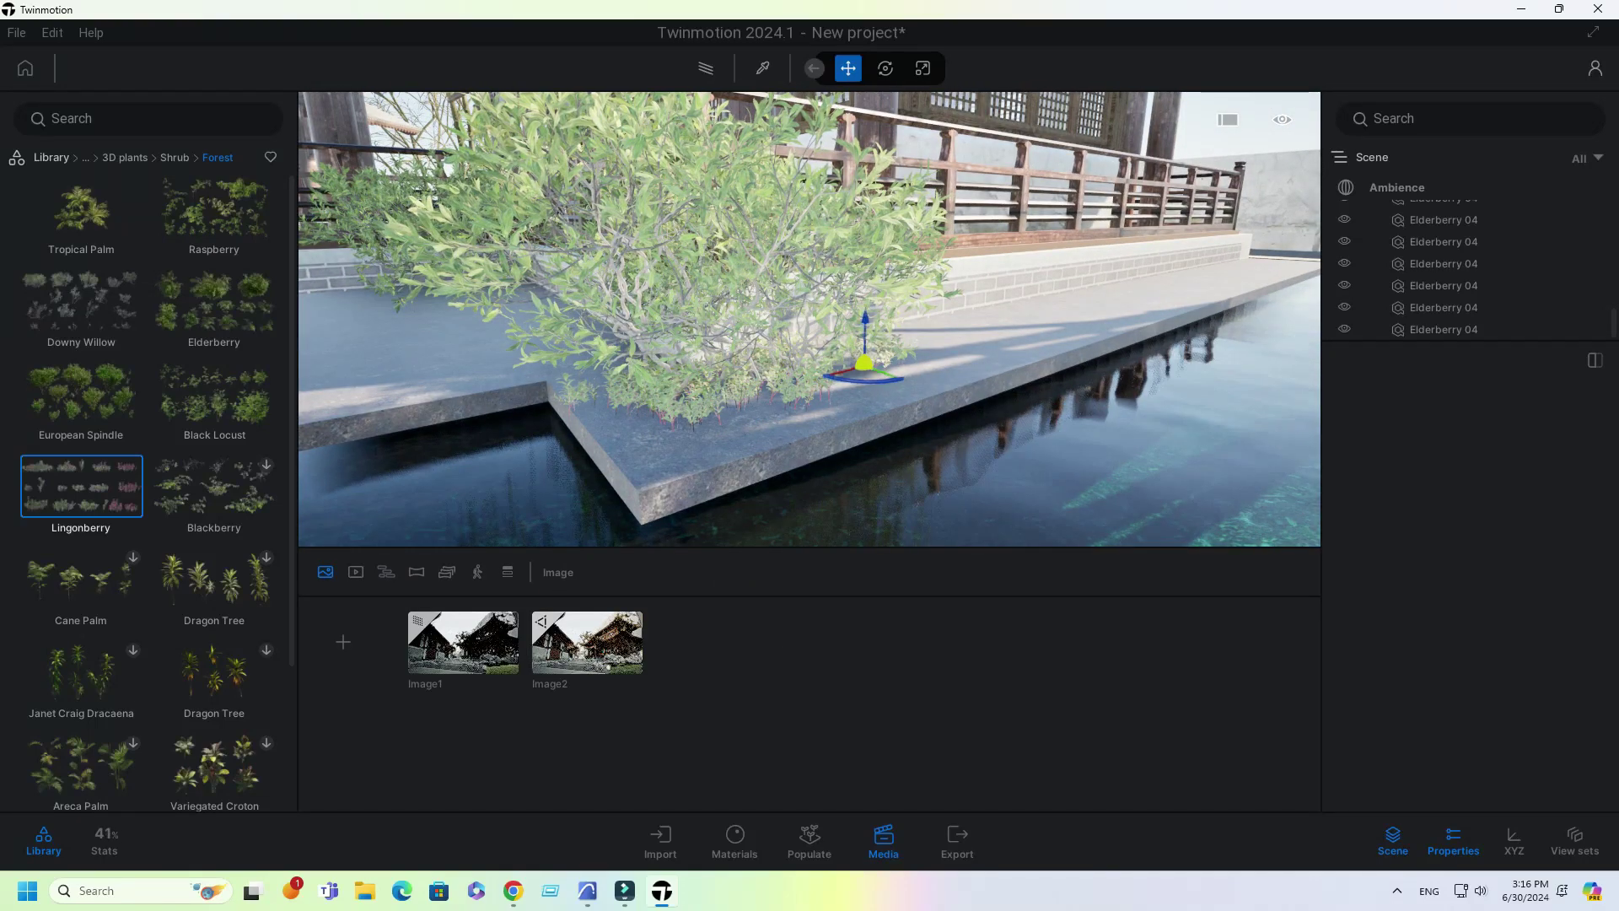
drag(833, 346, 856, 373)
scroll(855, 373, down, 3)
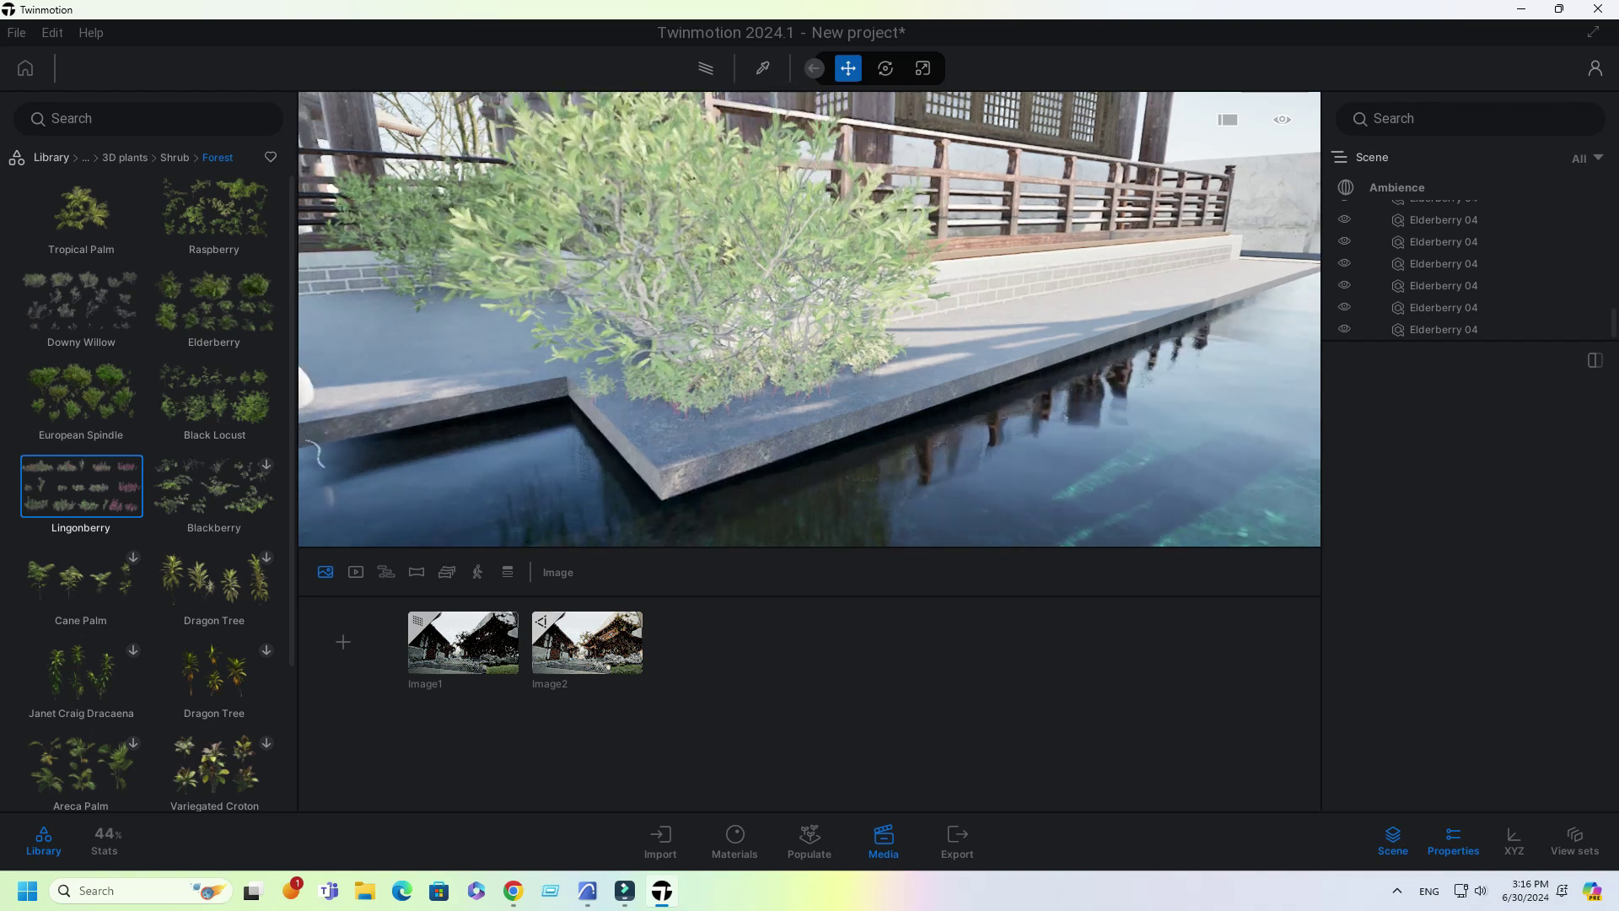
Step: Select the Downy Willow 01 shrubs at the platform corner and make one instance copy spaced 1.19 m along the pond edge
key(Escape)
click(831, 282)
click(907, 257)
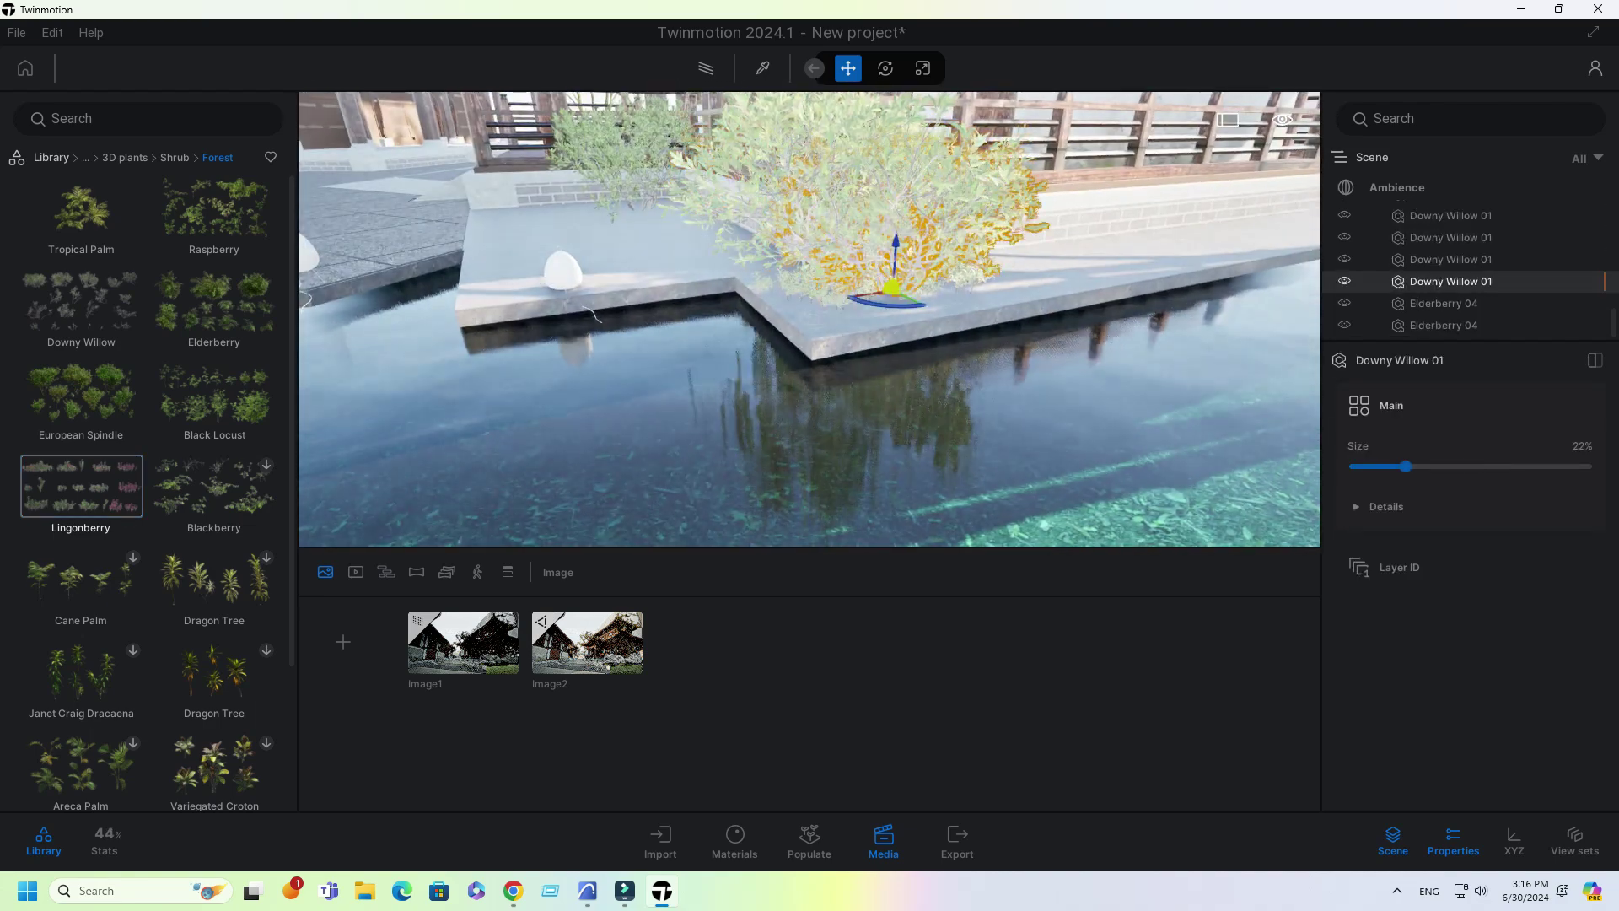
ctrl+click(797, 232)
click(822, 275)
ctrl+click(952, 266)
click(928, 270)
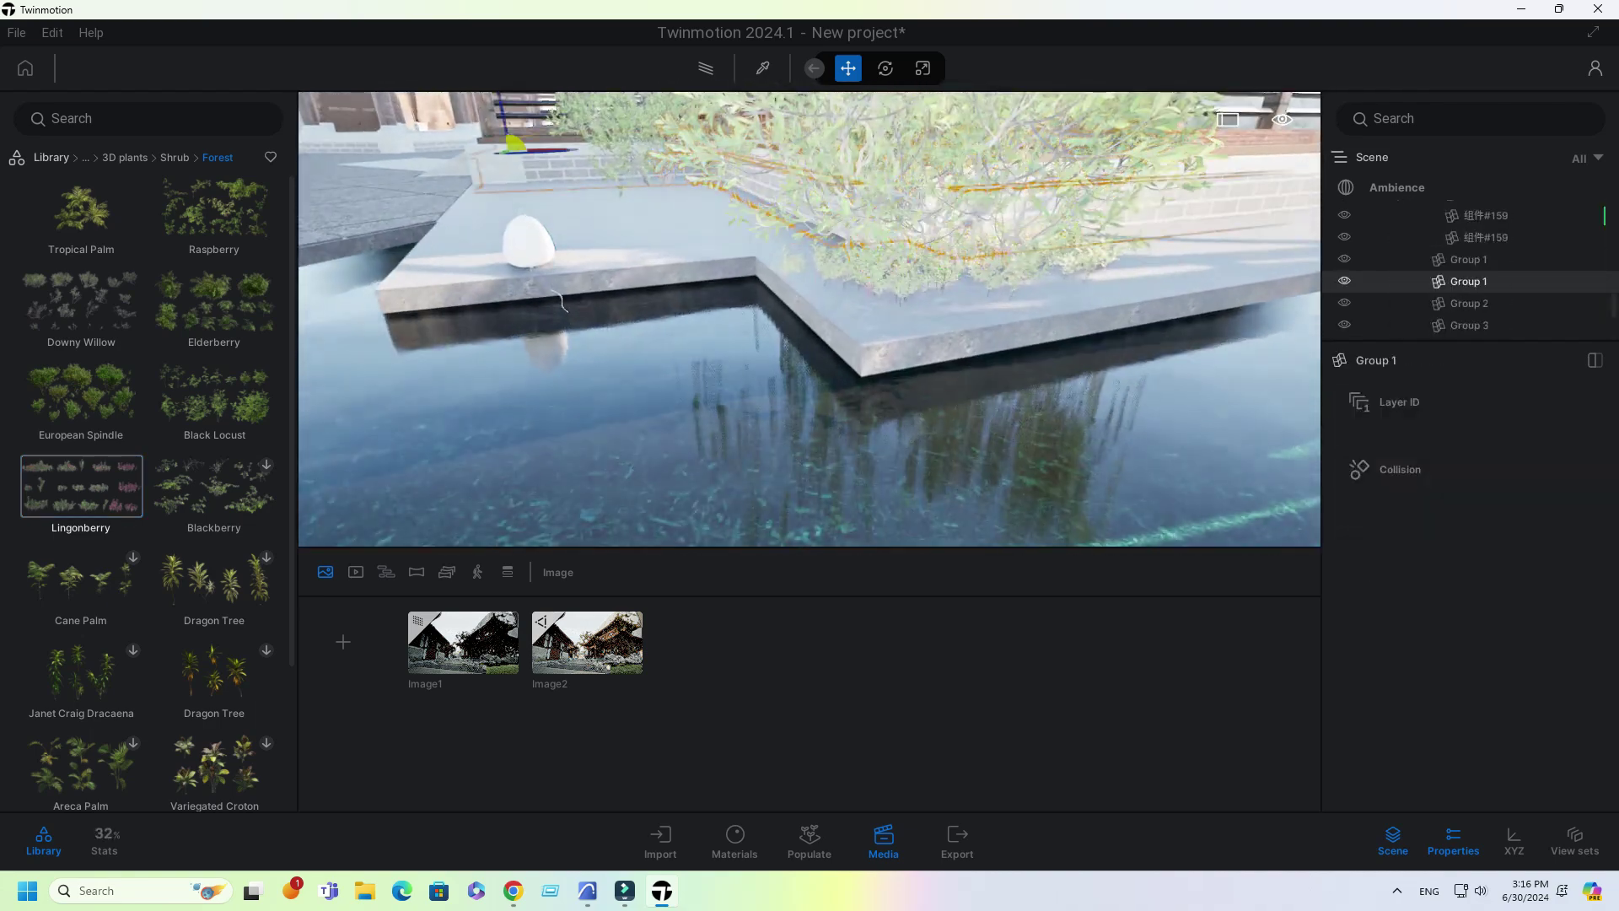
click(1012, 295)
mouse_move(1037, 371)
mouse_down()
mouse_move(957, 181)
mouse_move(1055, 375)
mouse_up()
ctrl+click(894, 194)
right_drag(894, 253, 911, 405)
scroll(911, 405, down, 3)
shift+drag(830, 451, 943, 443)
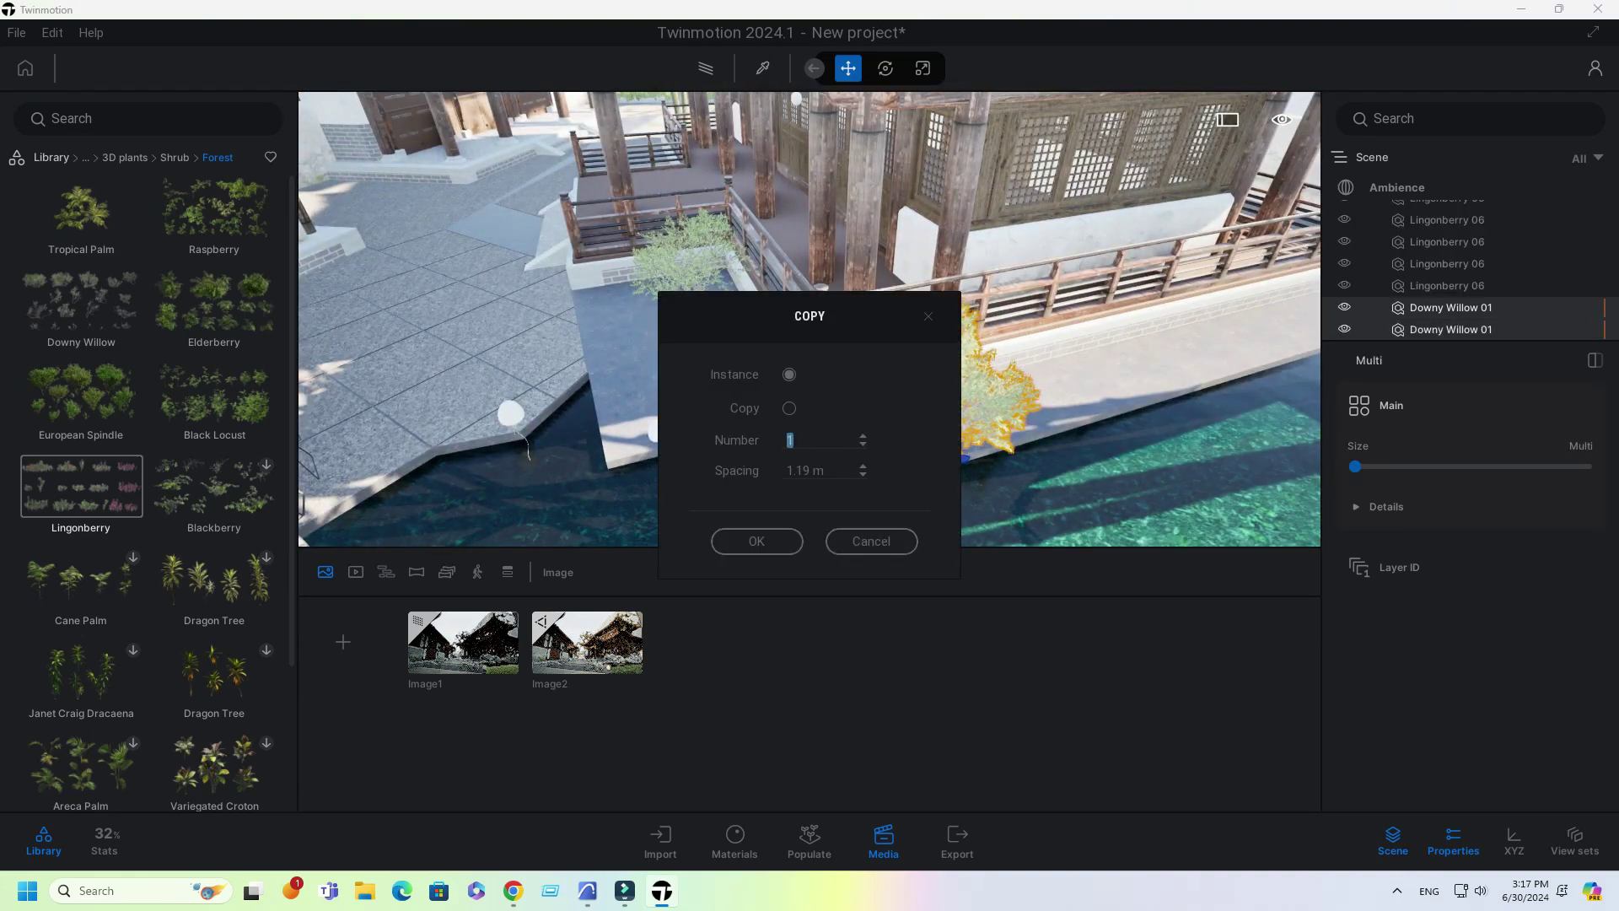
click(757, 540)
Step: Rotate the larger Downy Willow 01 copy on the pond-side platform by -180° and compare the planting in Image2 and Image1
click(1029, 353)
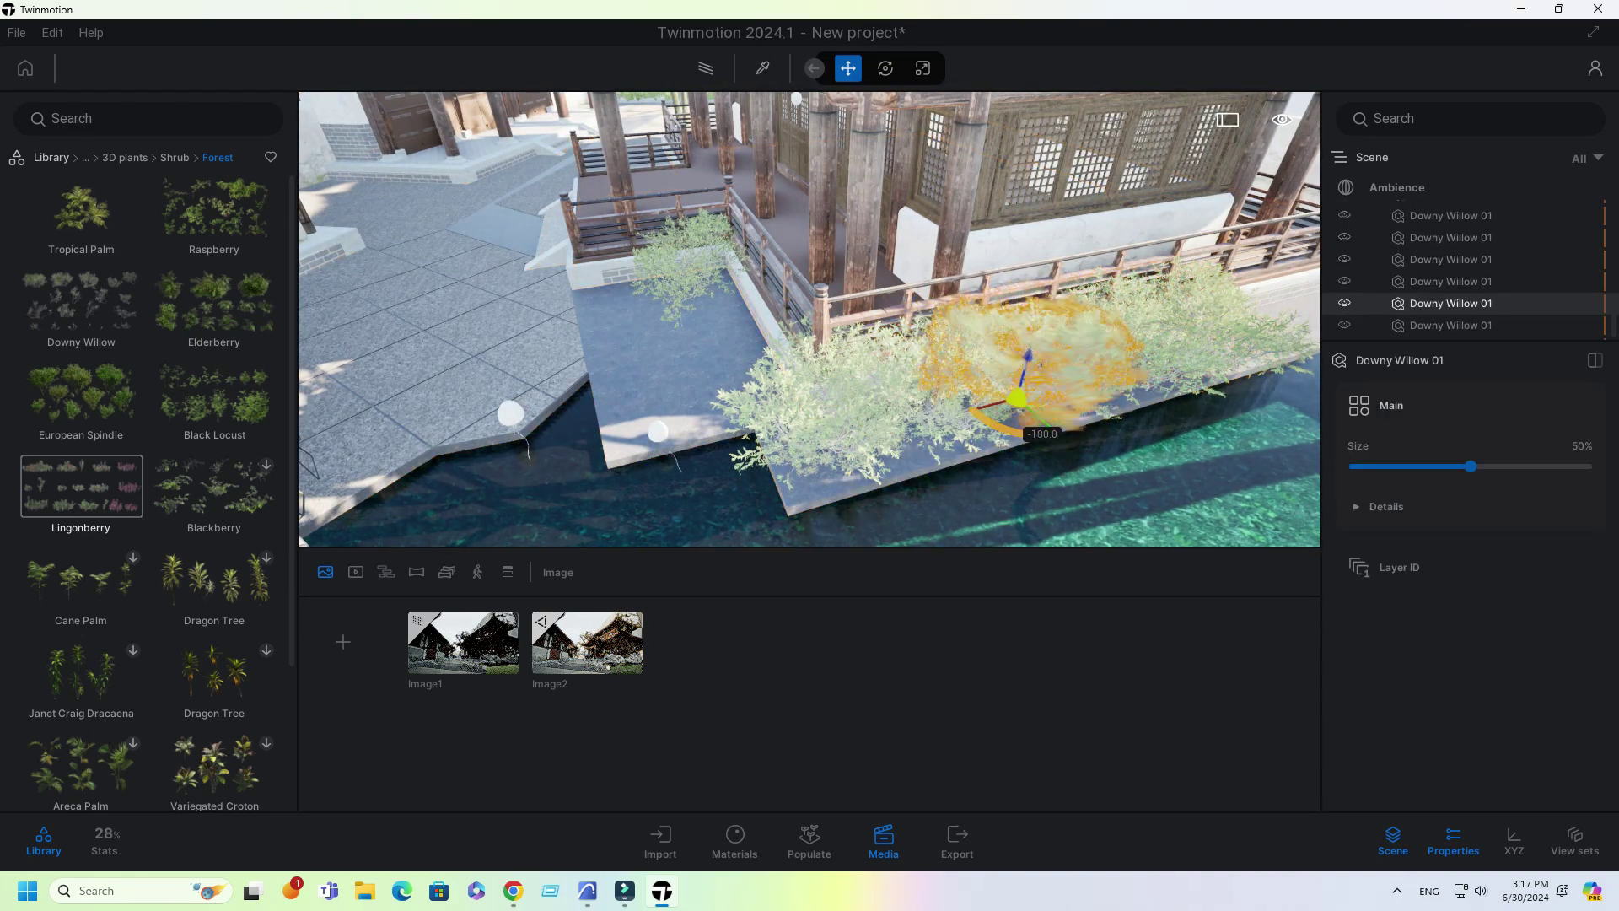
click(1132, 341)
click(1072, 371)
click(586, 643)
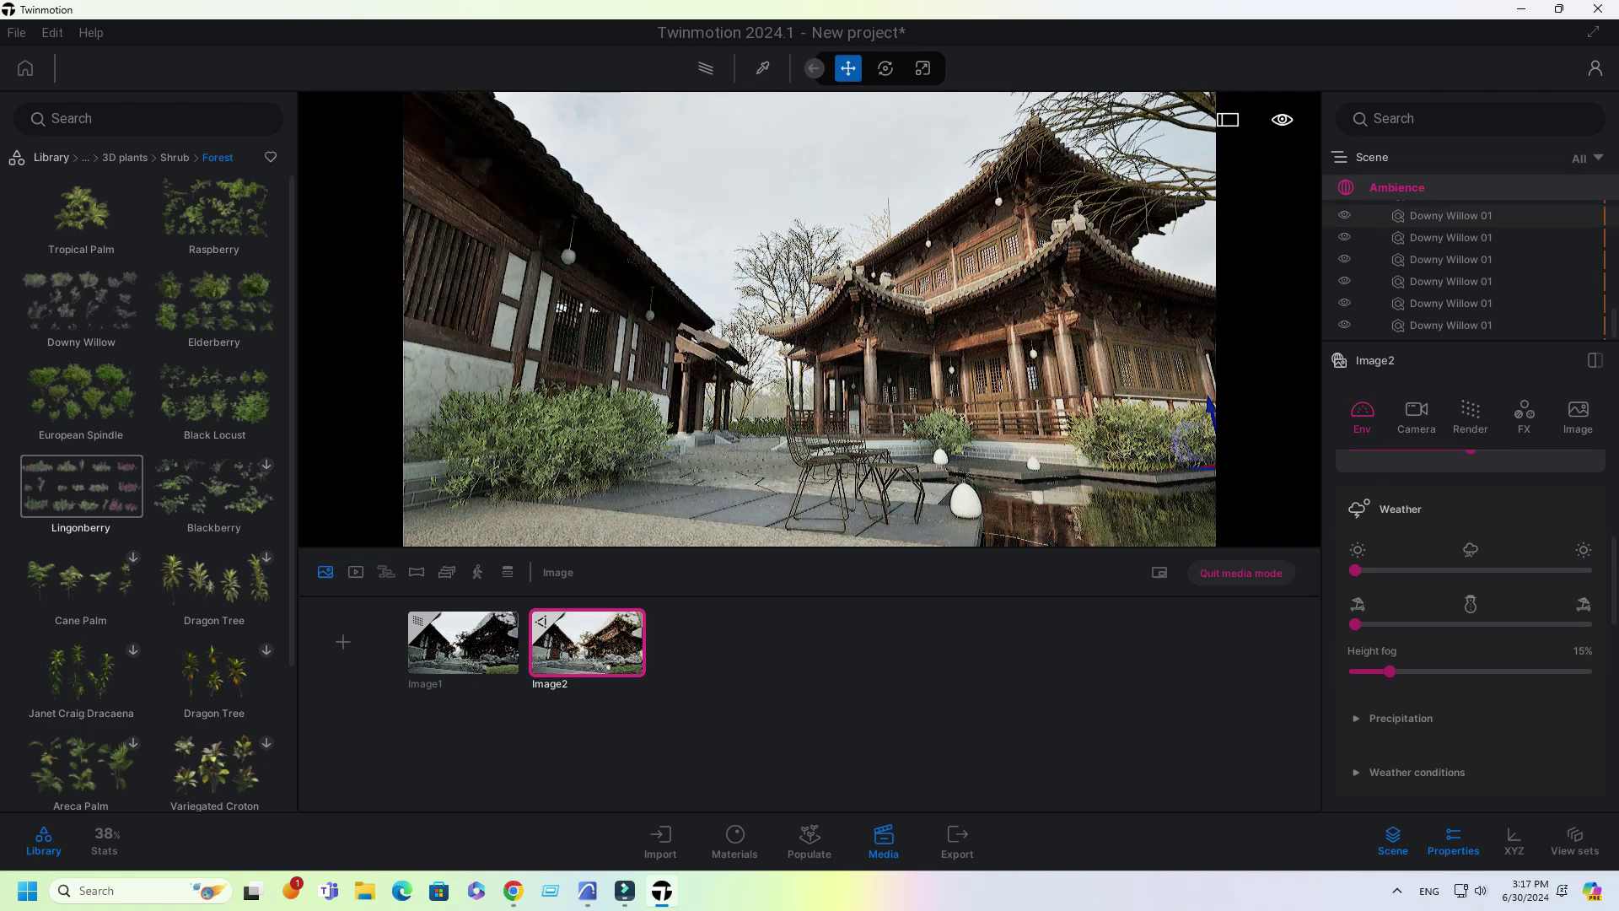
click(463, 642)
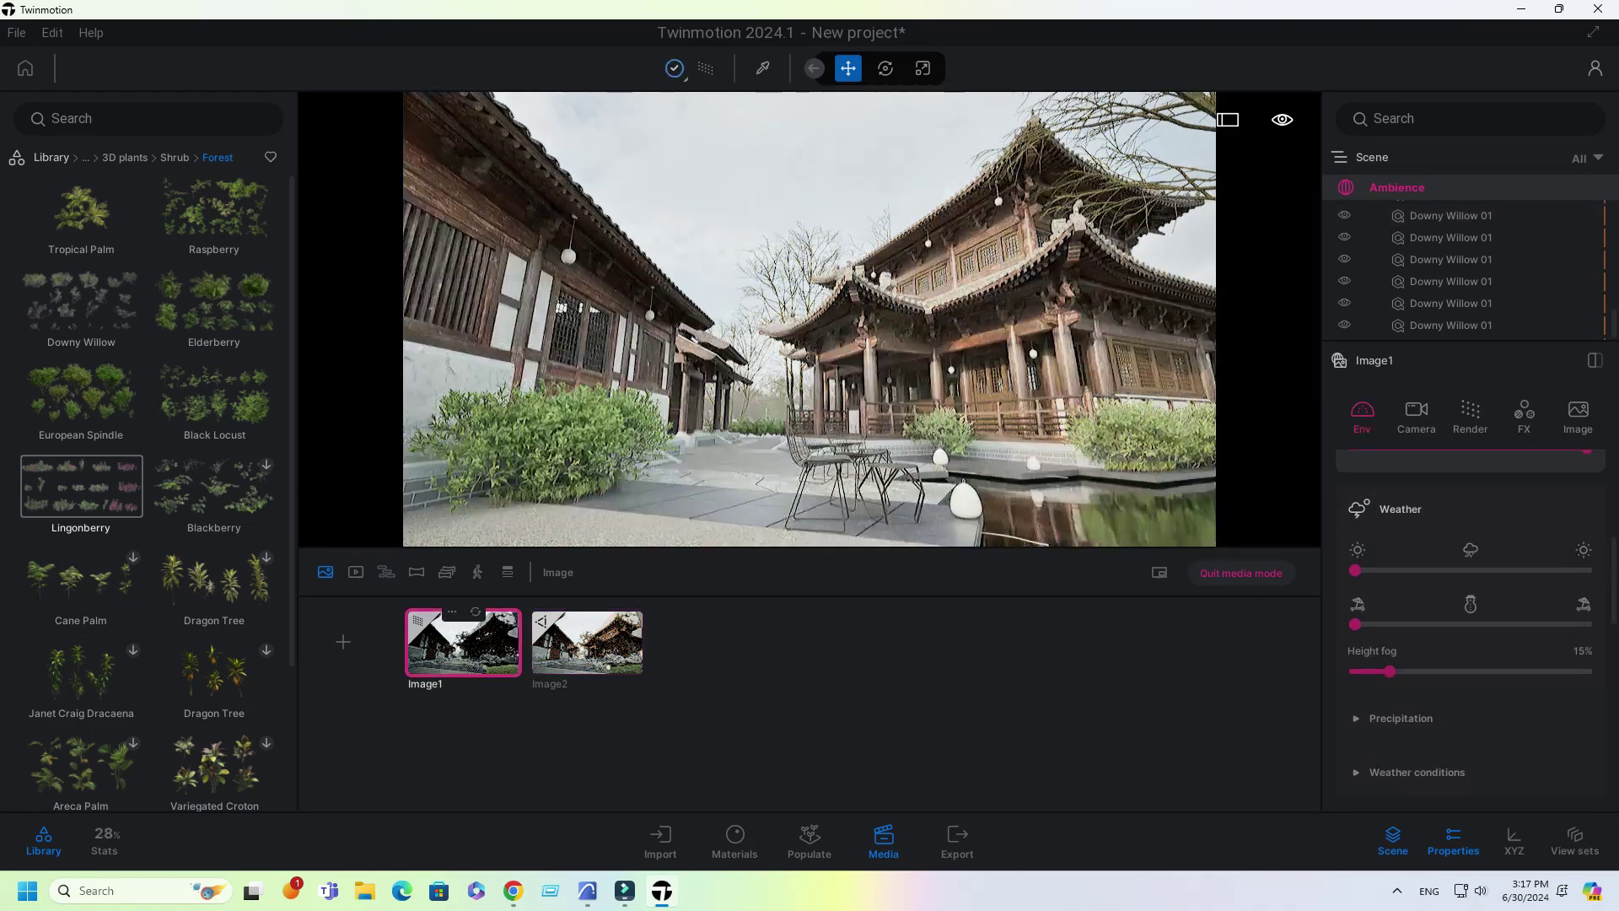
click(587, 643)
Step: Copy a Downy Willow 01 from the side building's plinth to the pond's near side, reduce its size, and check Image2
click(592, 440)
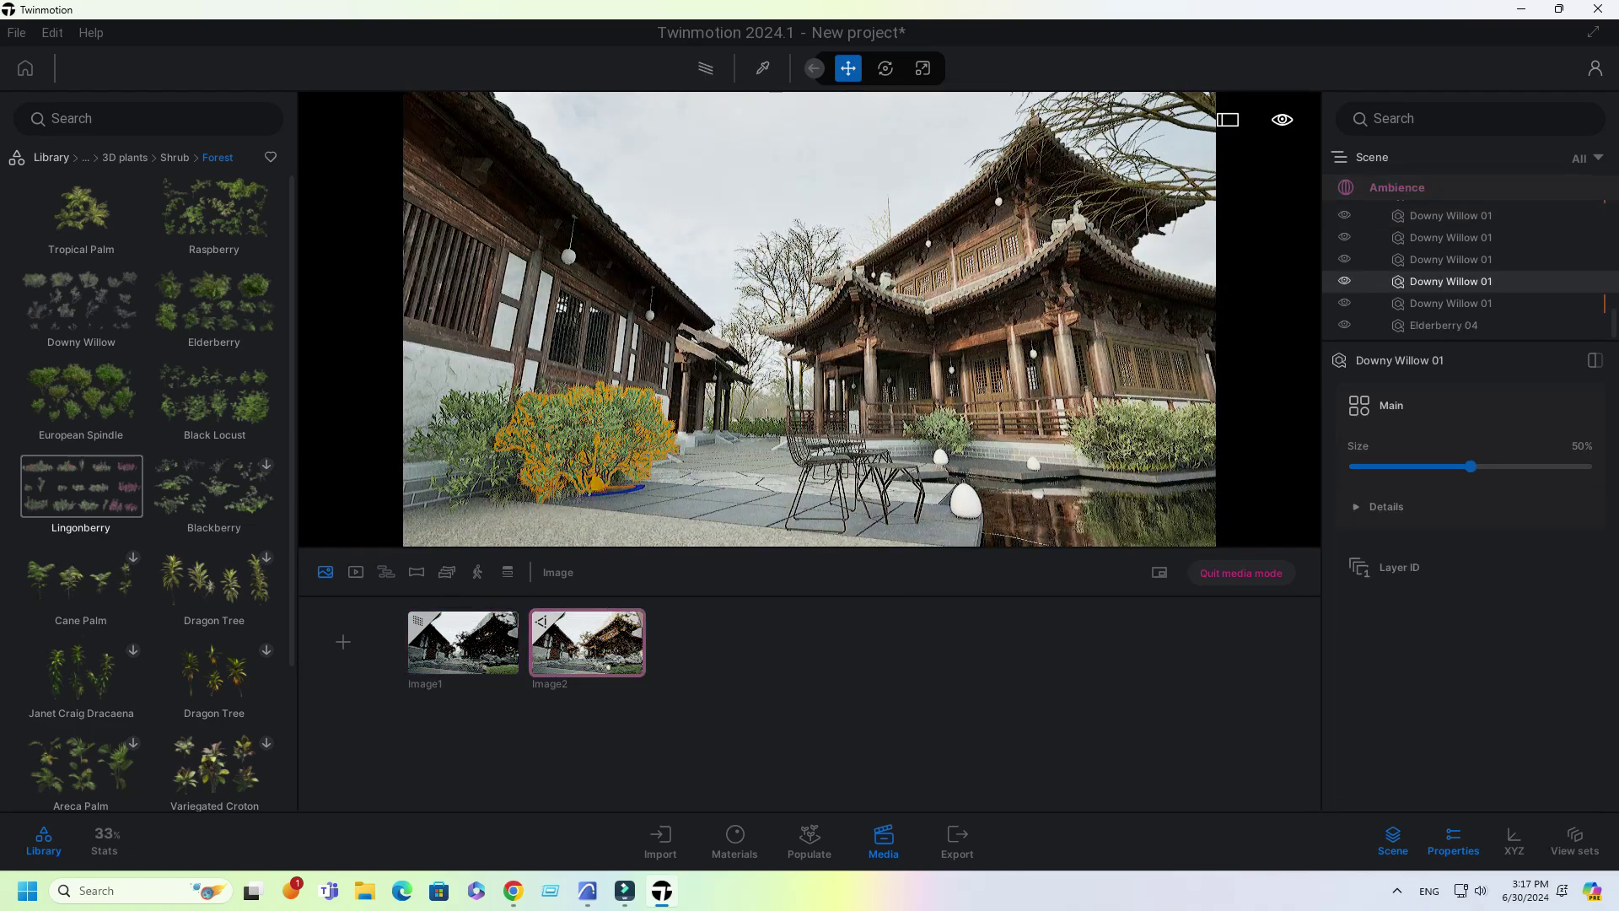
shift+drag(597, 484, 1191, 539)
click(756, 542)
right_drag(810, 337, 820, 395)
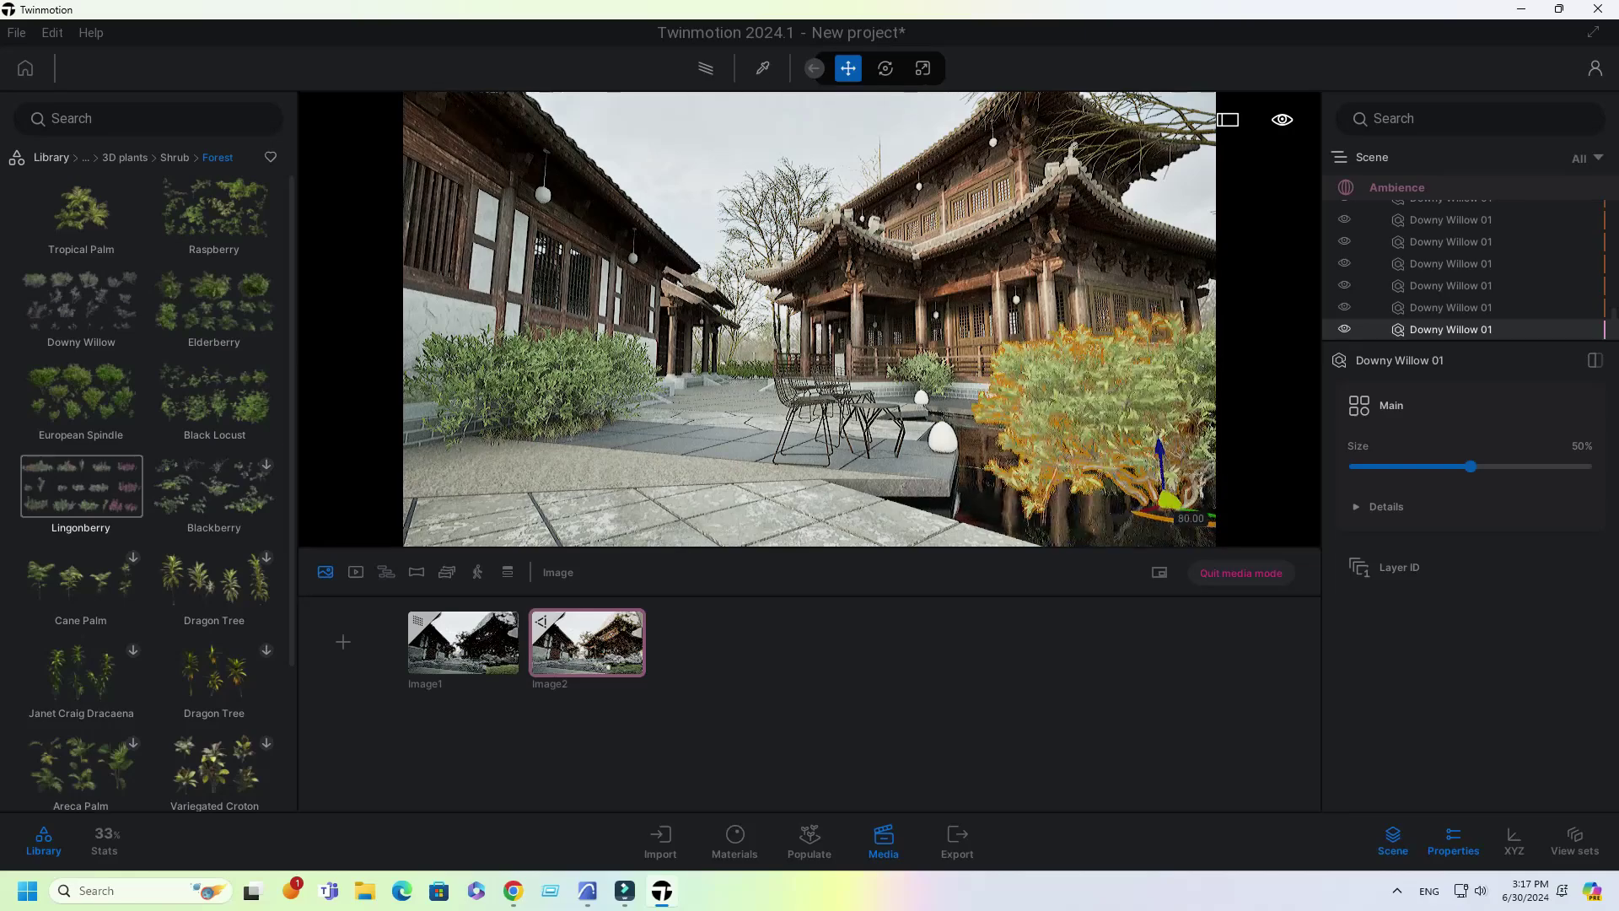
drag(1471, 466, 1415, 466)
click(587, 642)
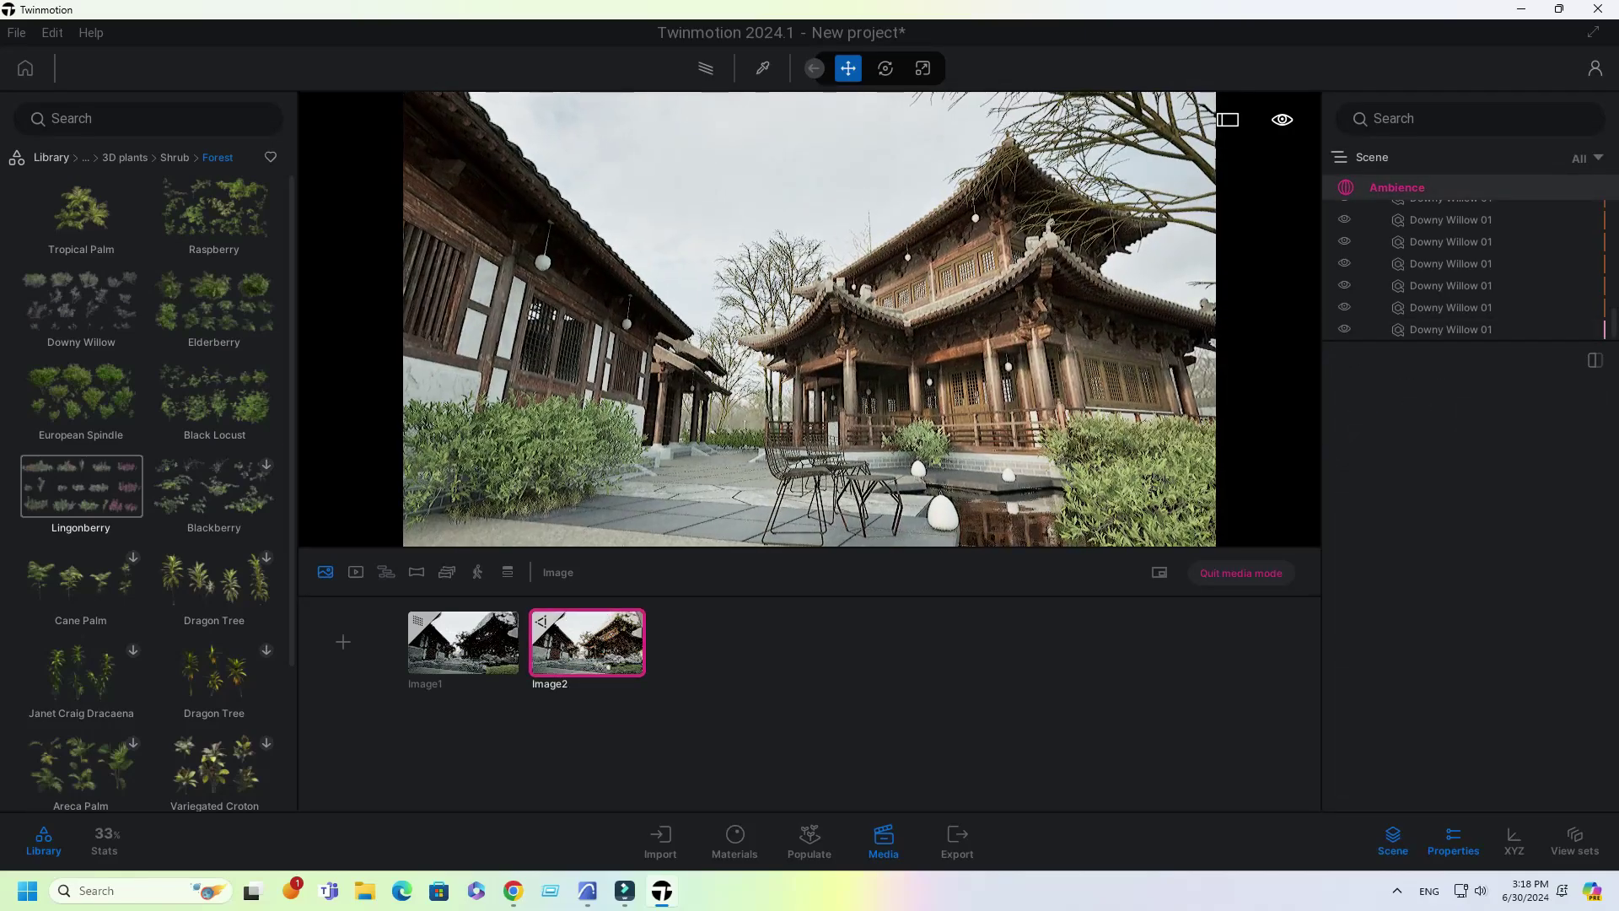
click(463, 643)
click(587, 643)
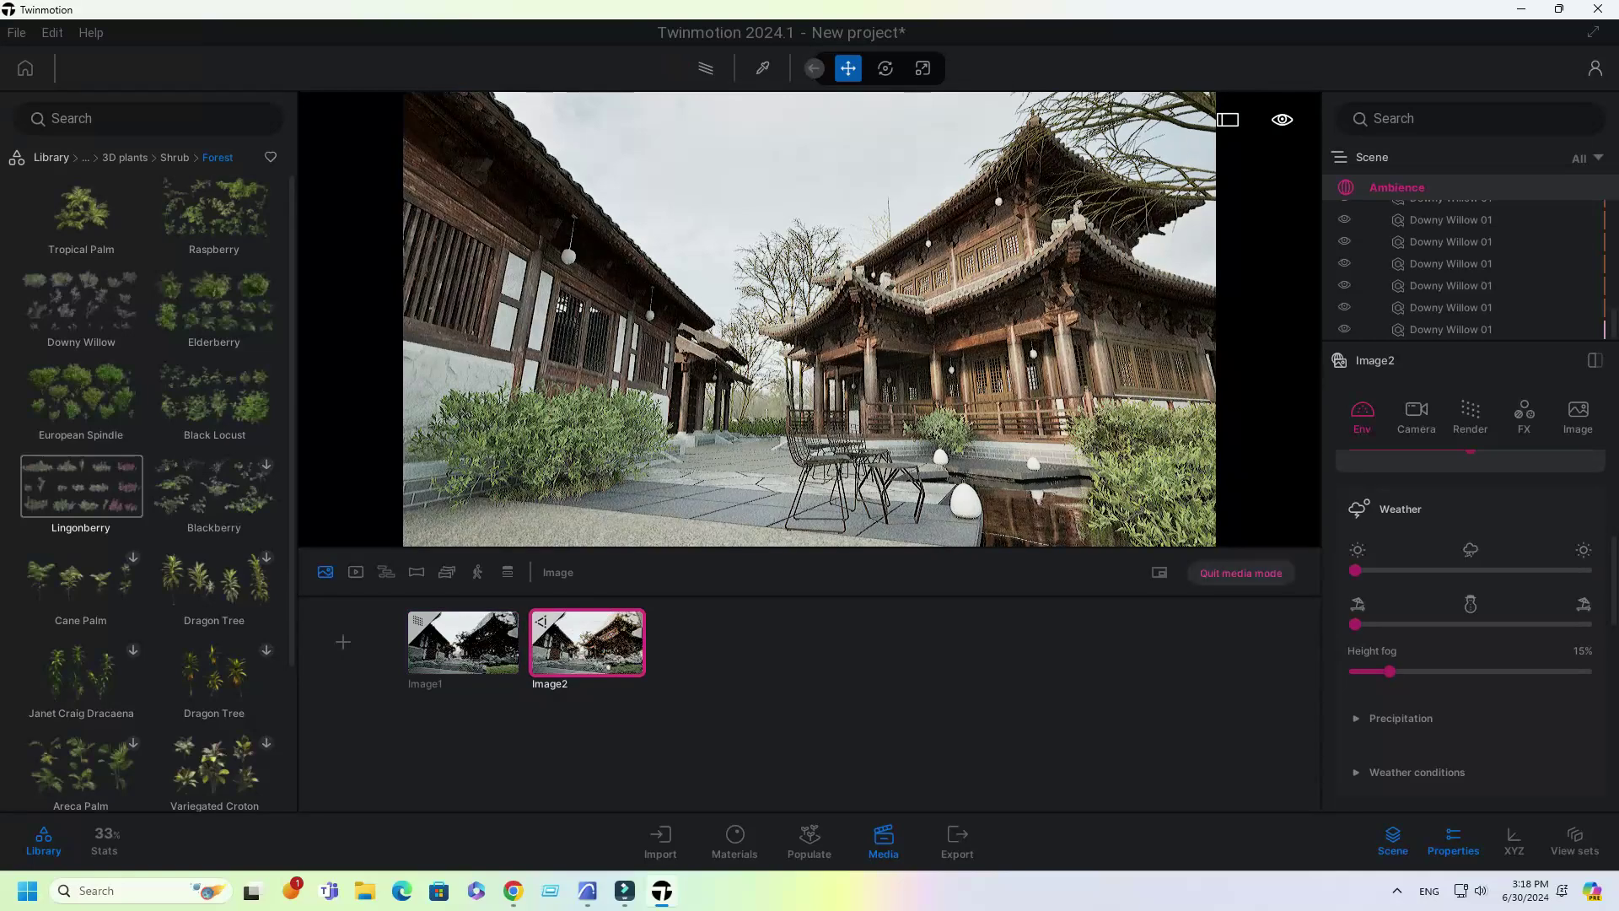
Step: Place an Arid Debris decal from the Megascans dirt debris decals on the courtyard paving
click(1242, 573)
right_drag(810, 321, 788, 405)
click(81, 487)
click(175, 157)
click(124, 157)
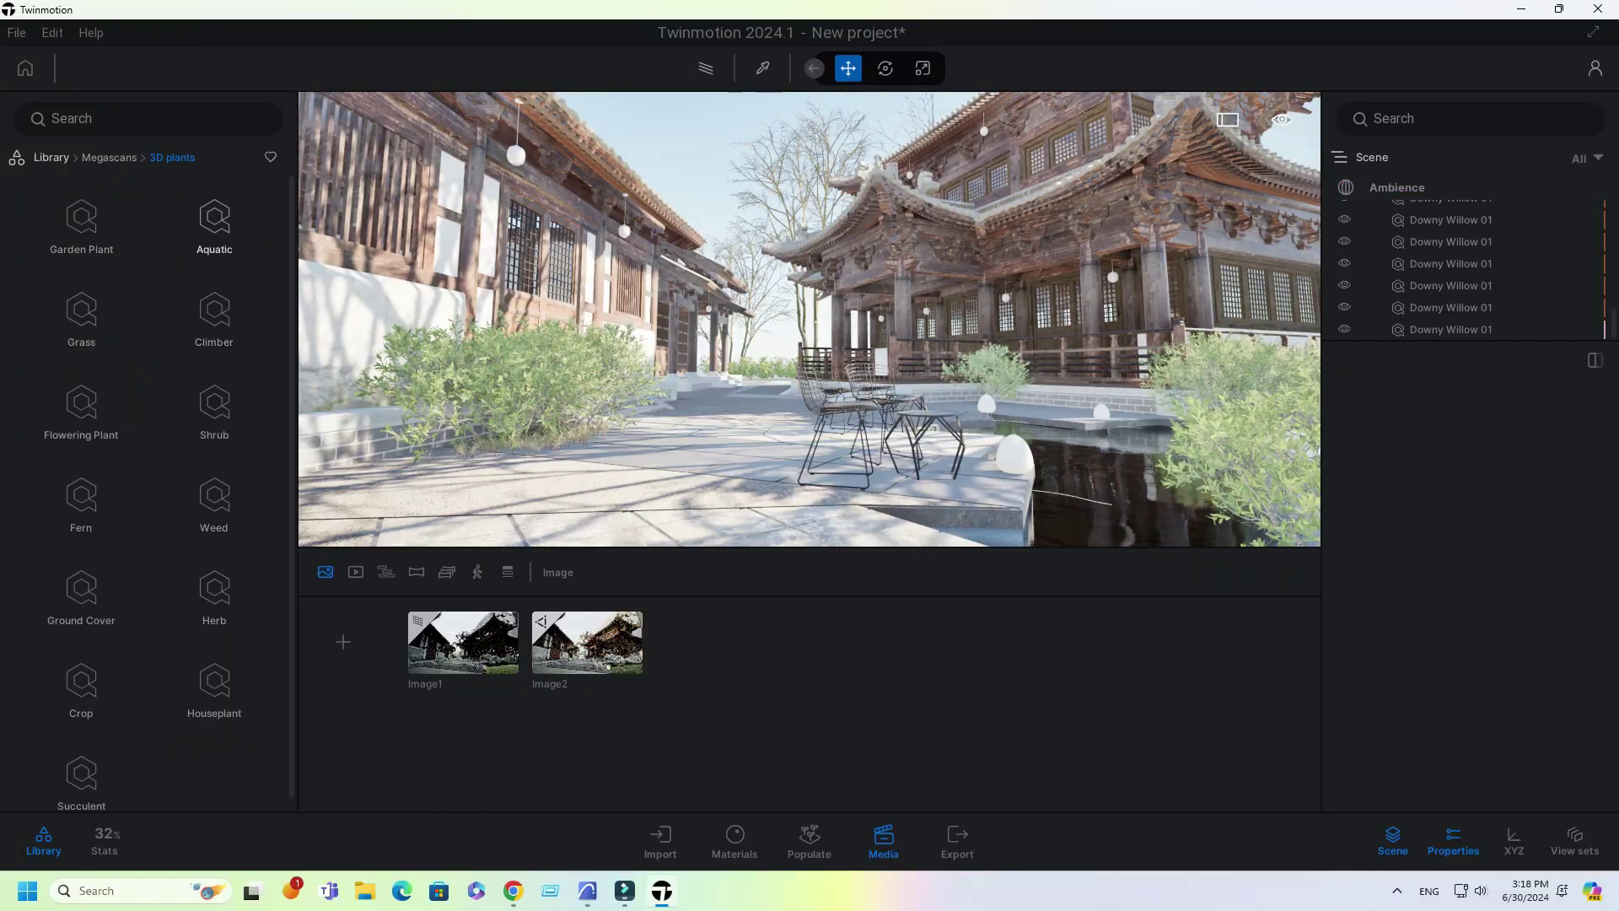
click(109, 158)
click(214, 312)
click(214, 223)
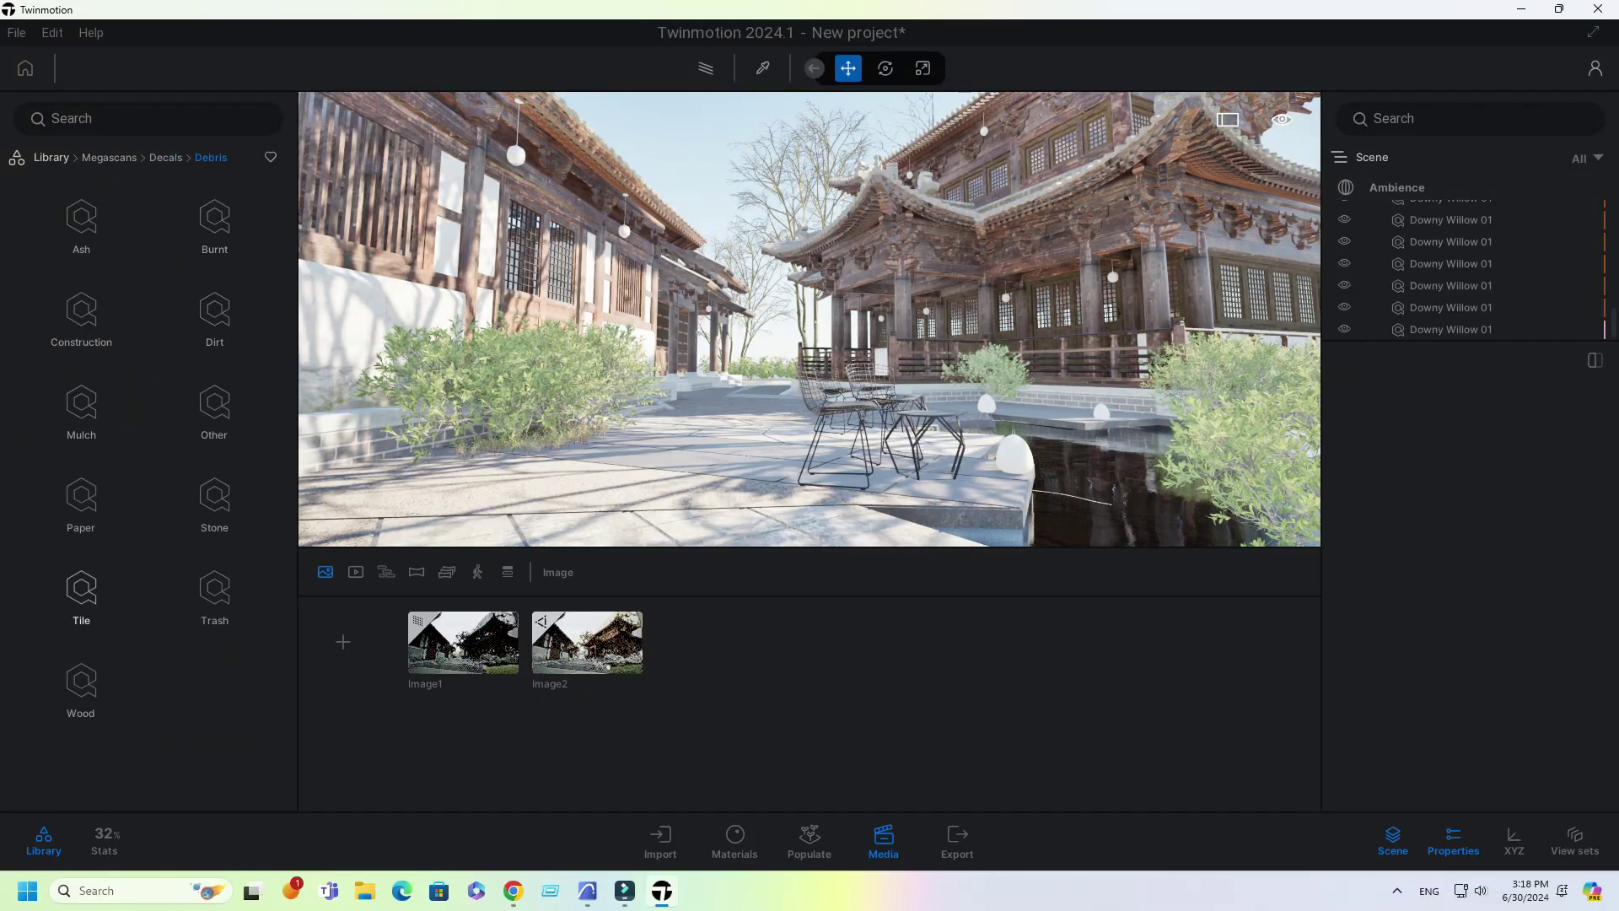
click(214, 317)
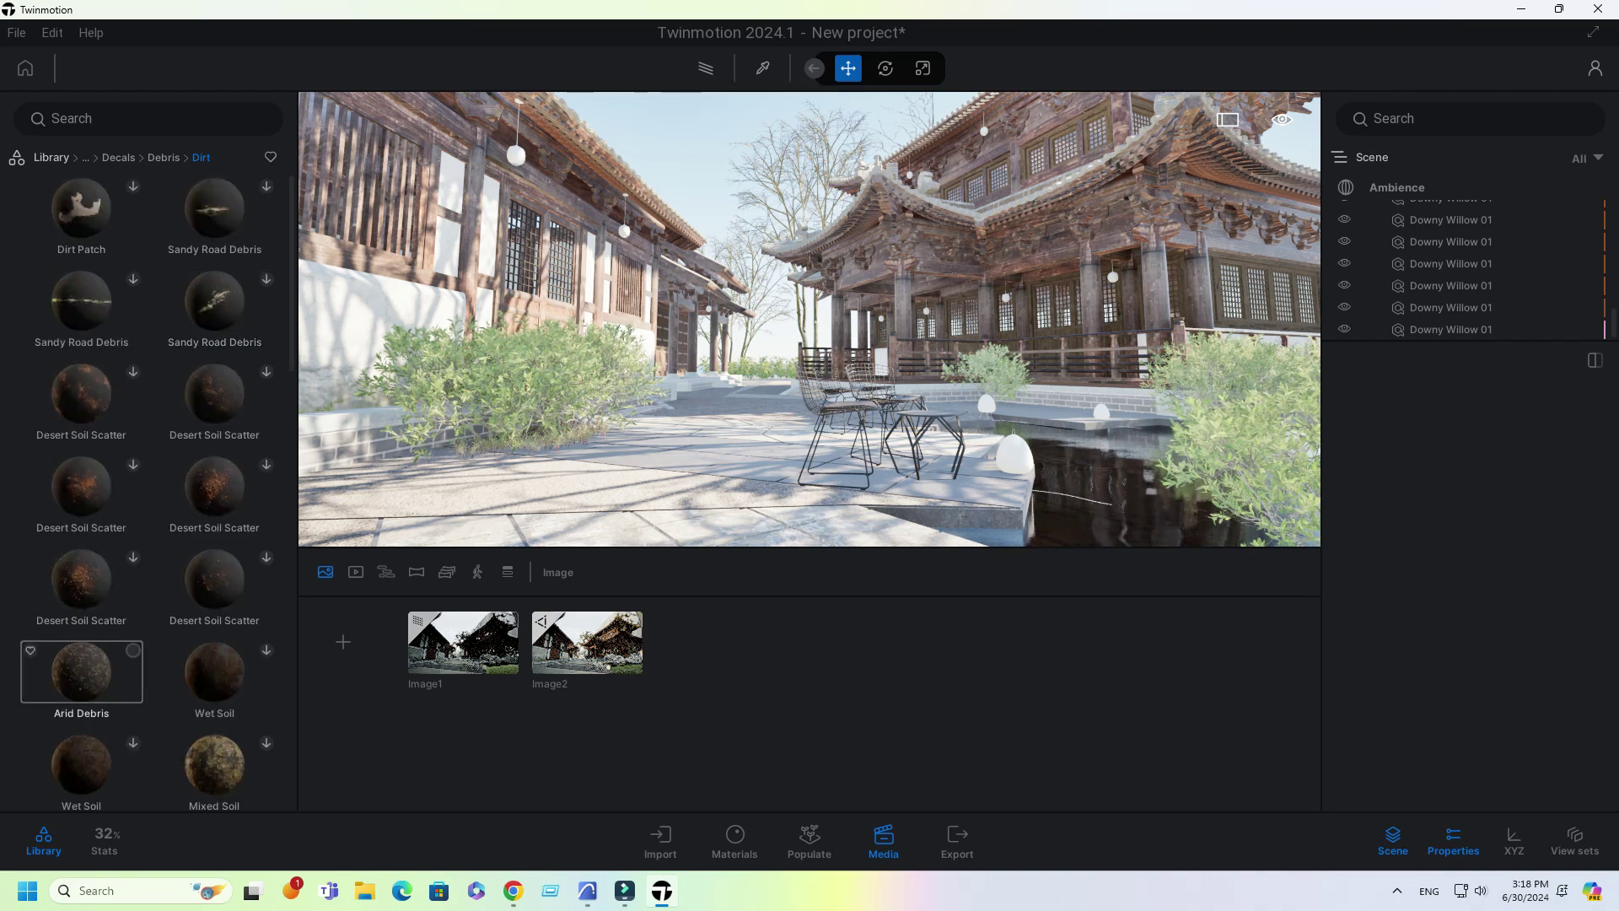
drag(81, 672, 683, 463)
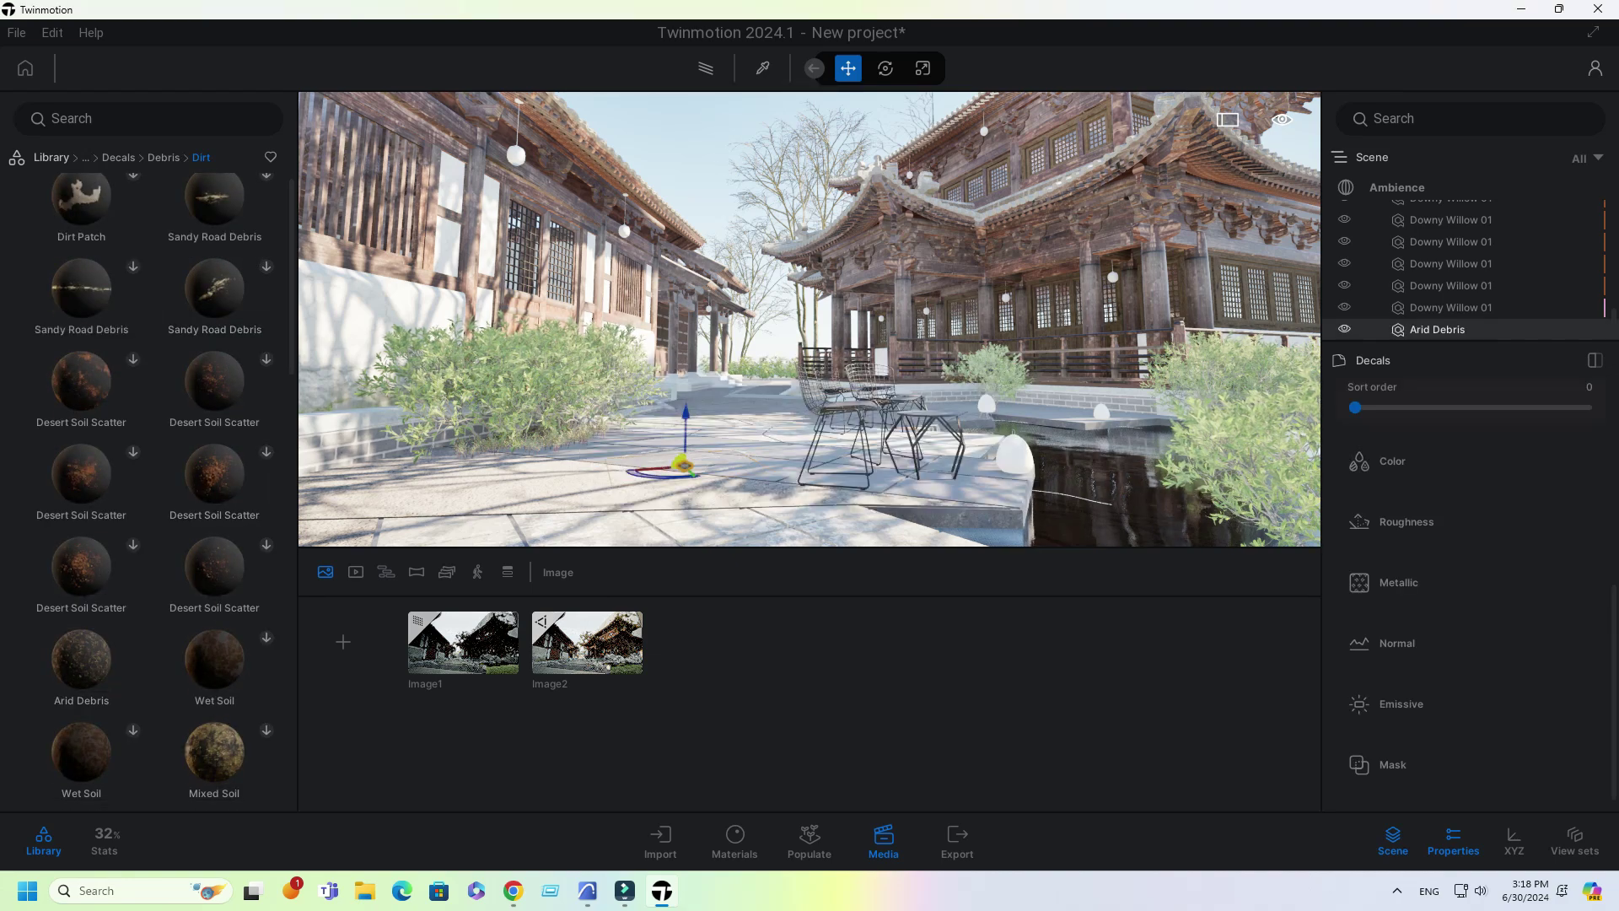
Step: Set the Arid Debris decal's size to 3
right_drag(683, 463, 704, 540)
scroll(797, 379, up, 5)
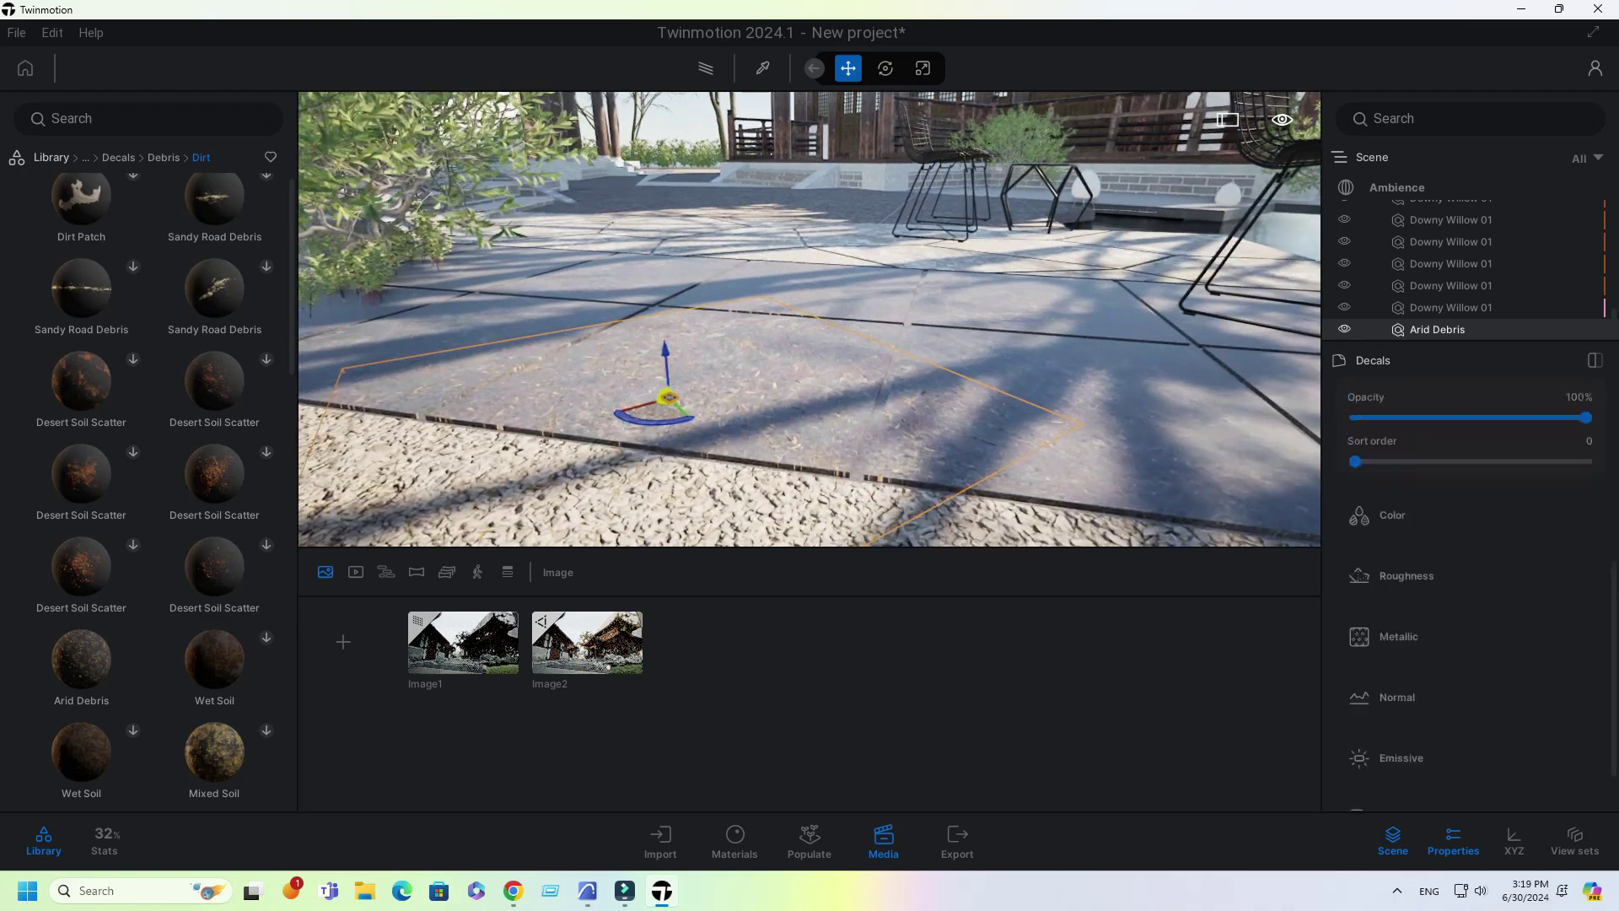
key(Return)
click(1583, 438)
text(3)
key(Return)
scroll(788, 354, down, 5)
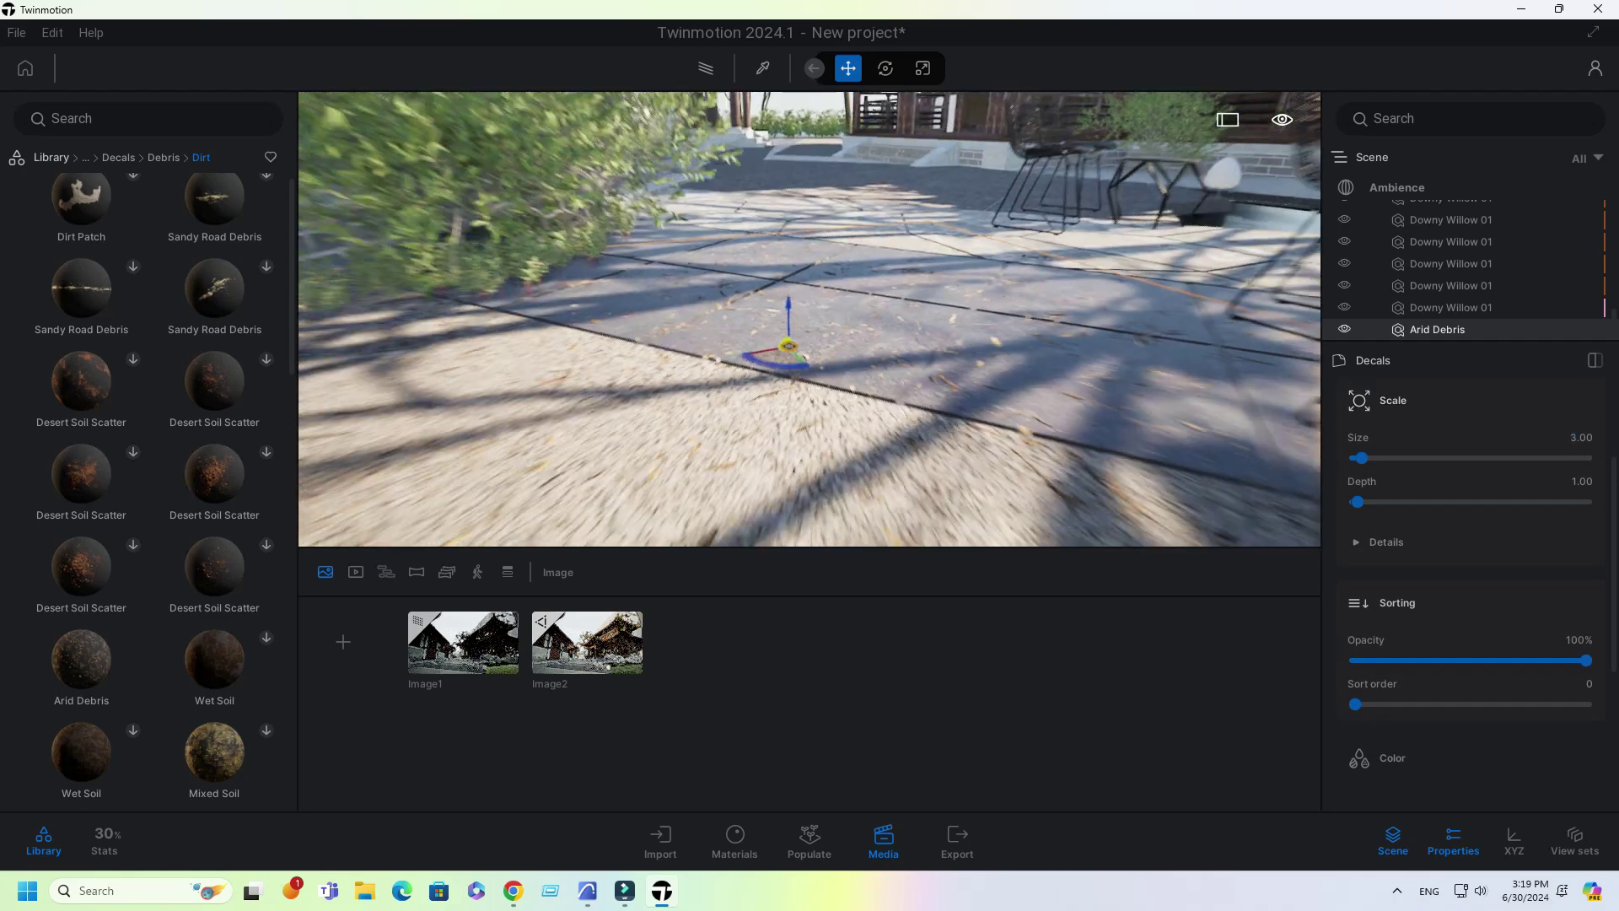
Step: Duplicate the Arid Debris decal as instances across the courtyard ground and check the result in Image2
right_drag(788, 354, 726, 397)
shift+drag(675, 361, 789, 338)
key(Return)
key(Return)
key(Return)
scroll(789, 338, up, 4)
right_drag(788, 337, 843, 341)
shift+middle_drag(772, 451, 776, 463)
shift+drag(776, 464, 777, 210)
key(Return)
key(Return)
shift+drag(674, 186, 832, 264)
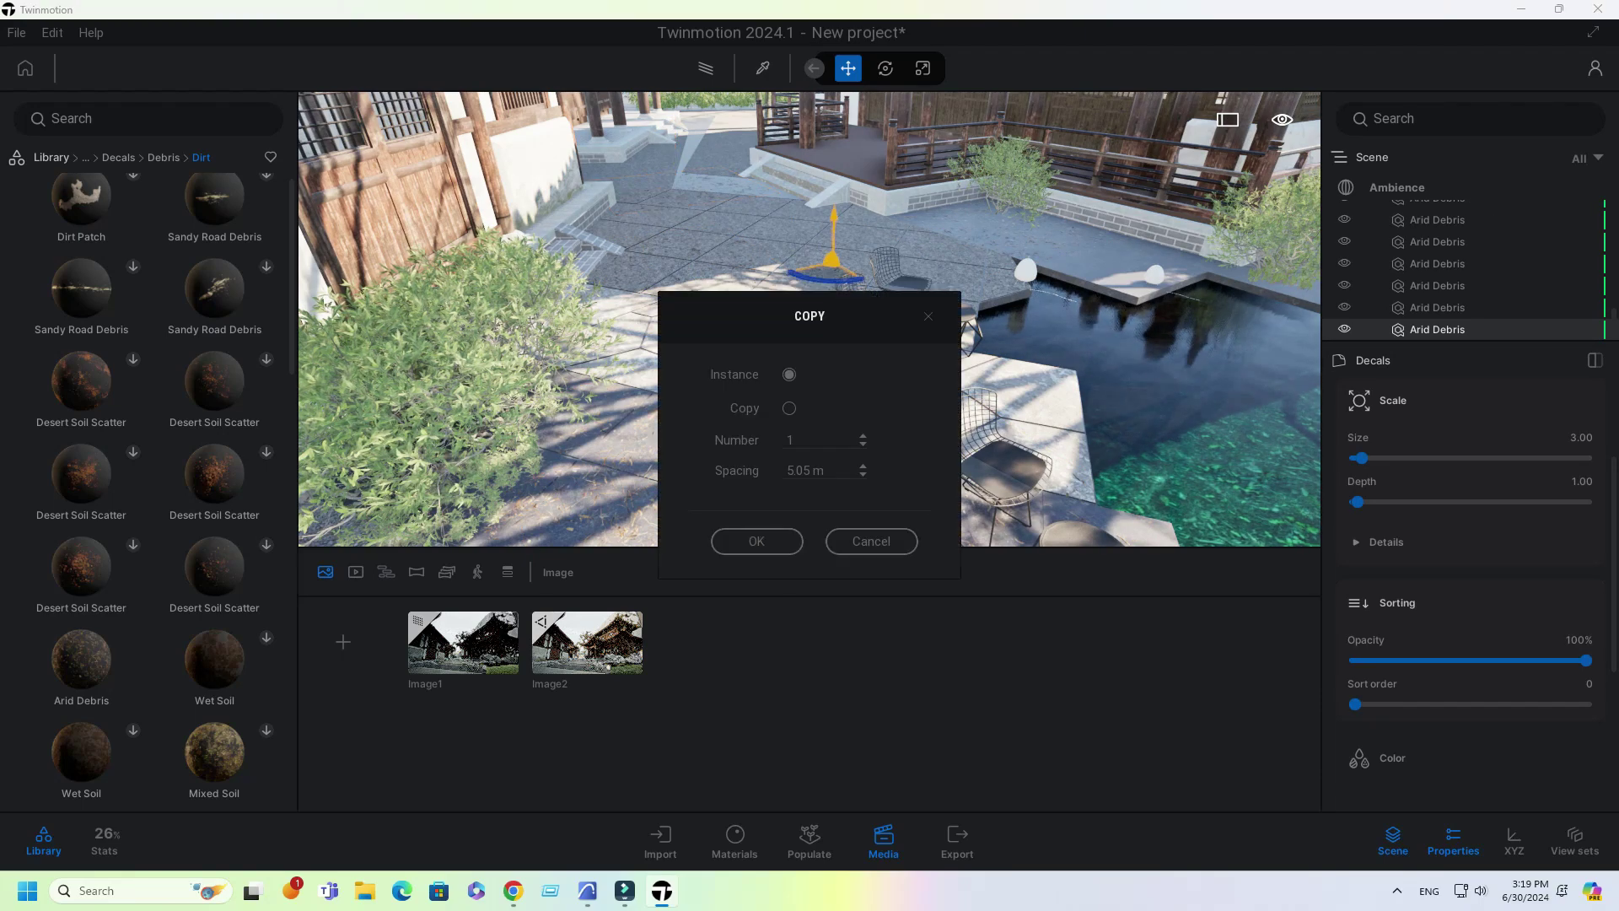
key(Return)
click(588, 642)
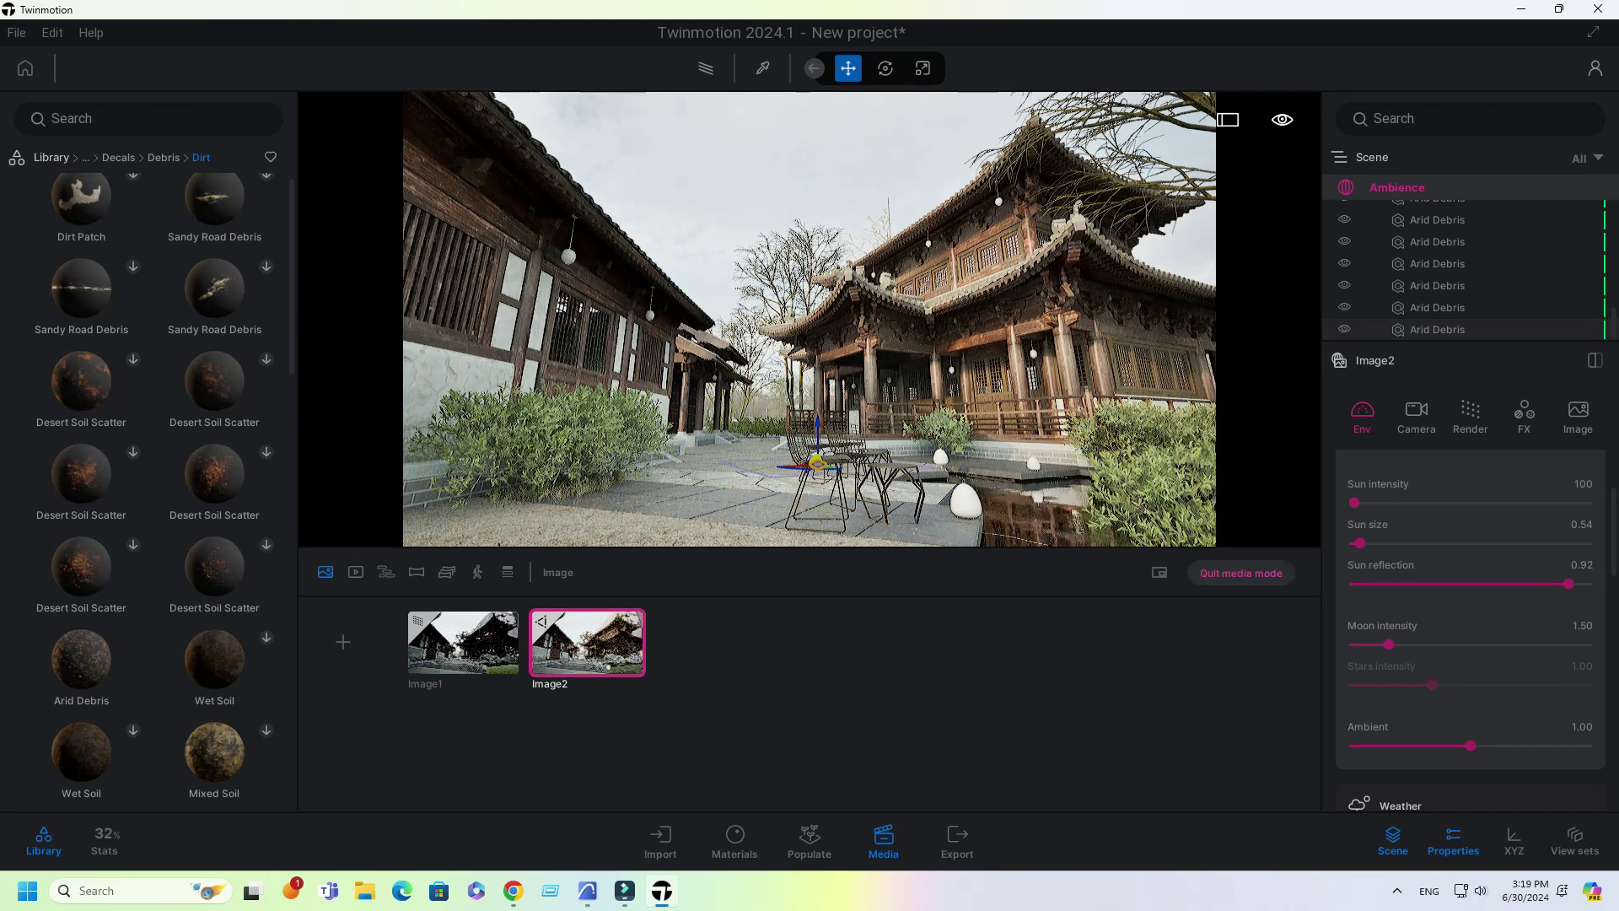
Step: Find the pale Dead Leaves set with three variants among the flowerless garden plants of the Megascans 3D plants
click(1241, 573)
click(118, 158)
click(110, 158)
click(215, 219)
click(81, 401)
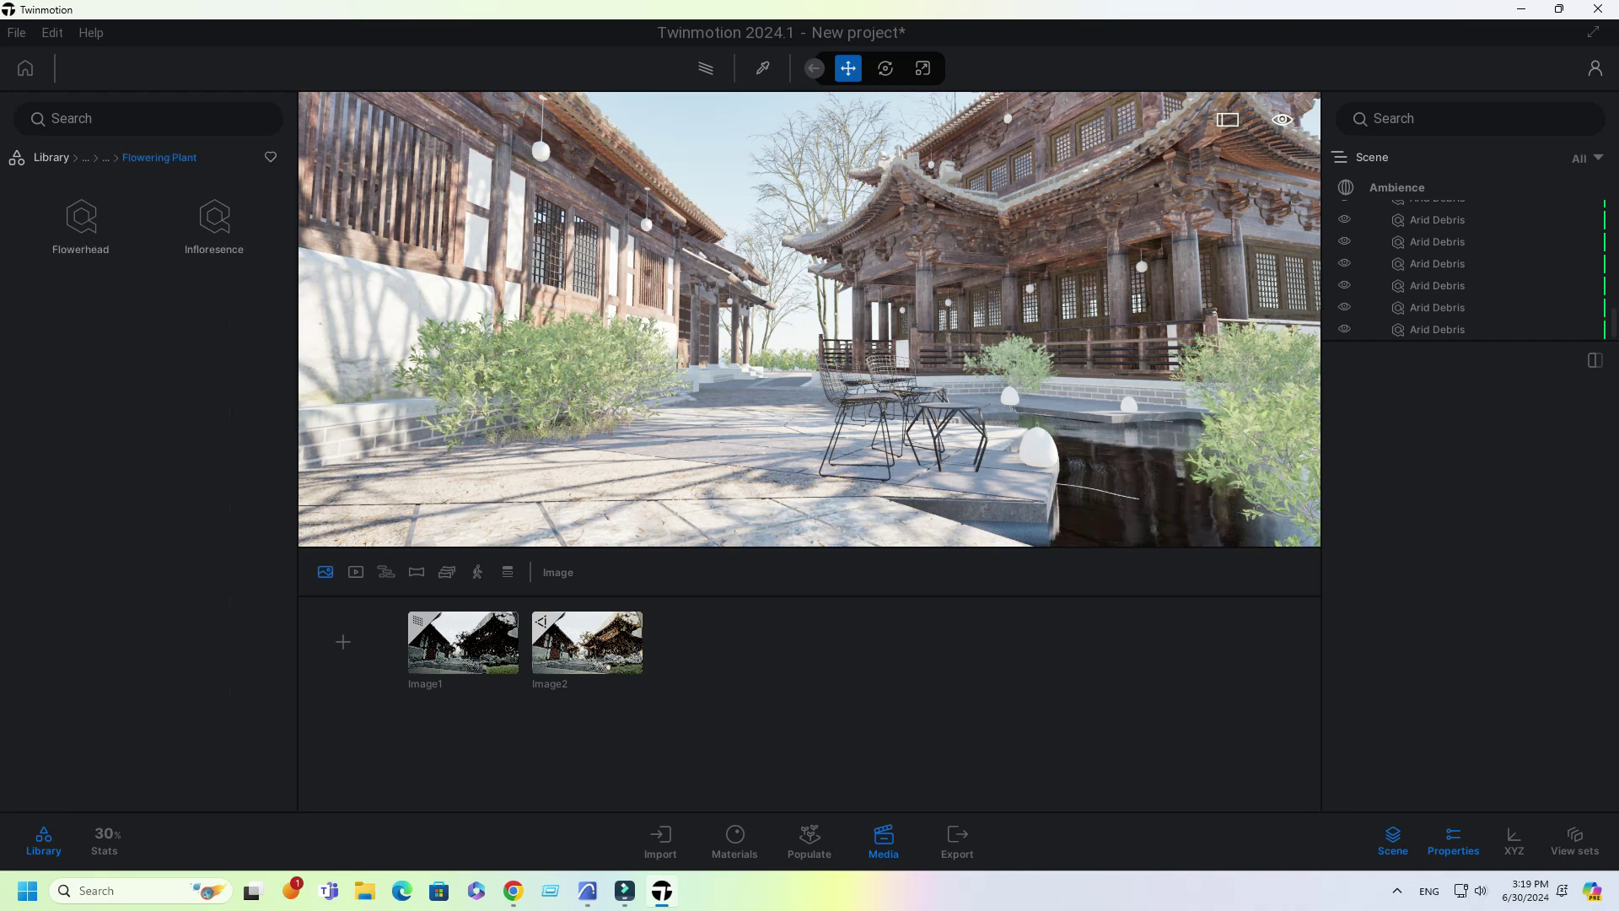
click(106, 157)
click(81, 220)
click(81, 314)
click(81, 300)
click(214, 300)
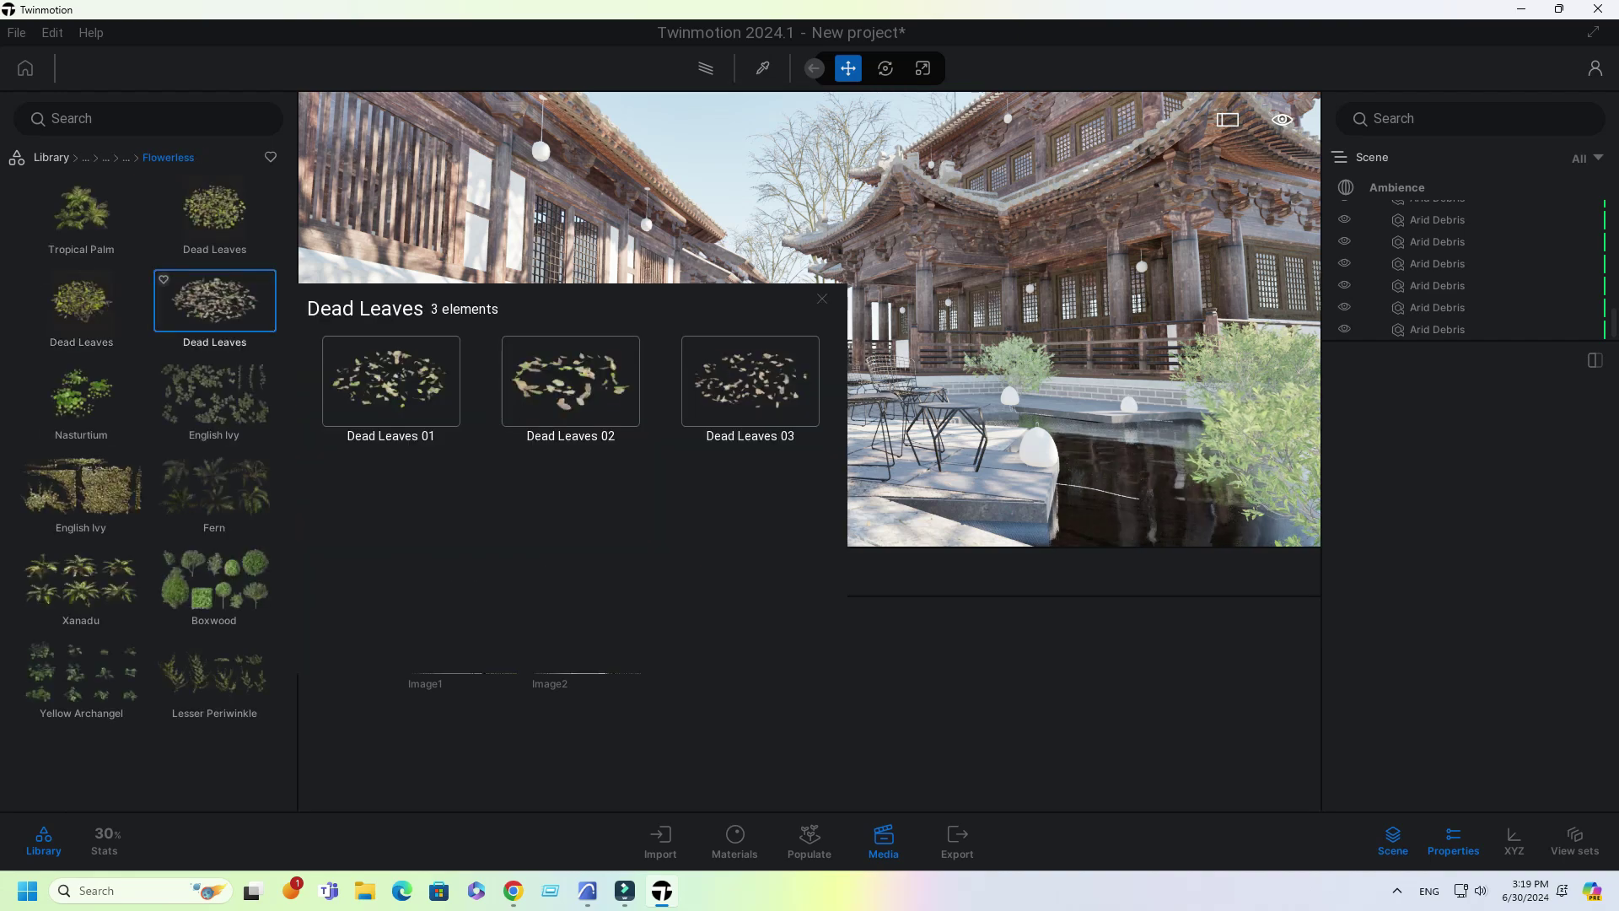
drag(391, 381, 748, 375)
click(214, 207)
click(214, 300)
Step: Scatter the pale Dead Leaves over the courtyard paving and the pond, and check the result in Image2
drag(391, 381, 560, 456)
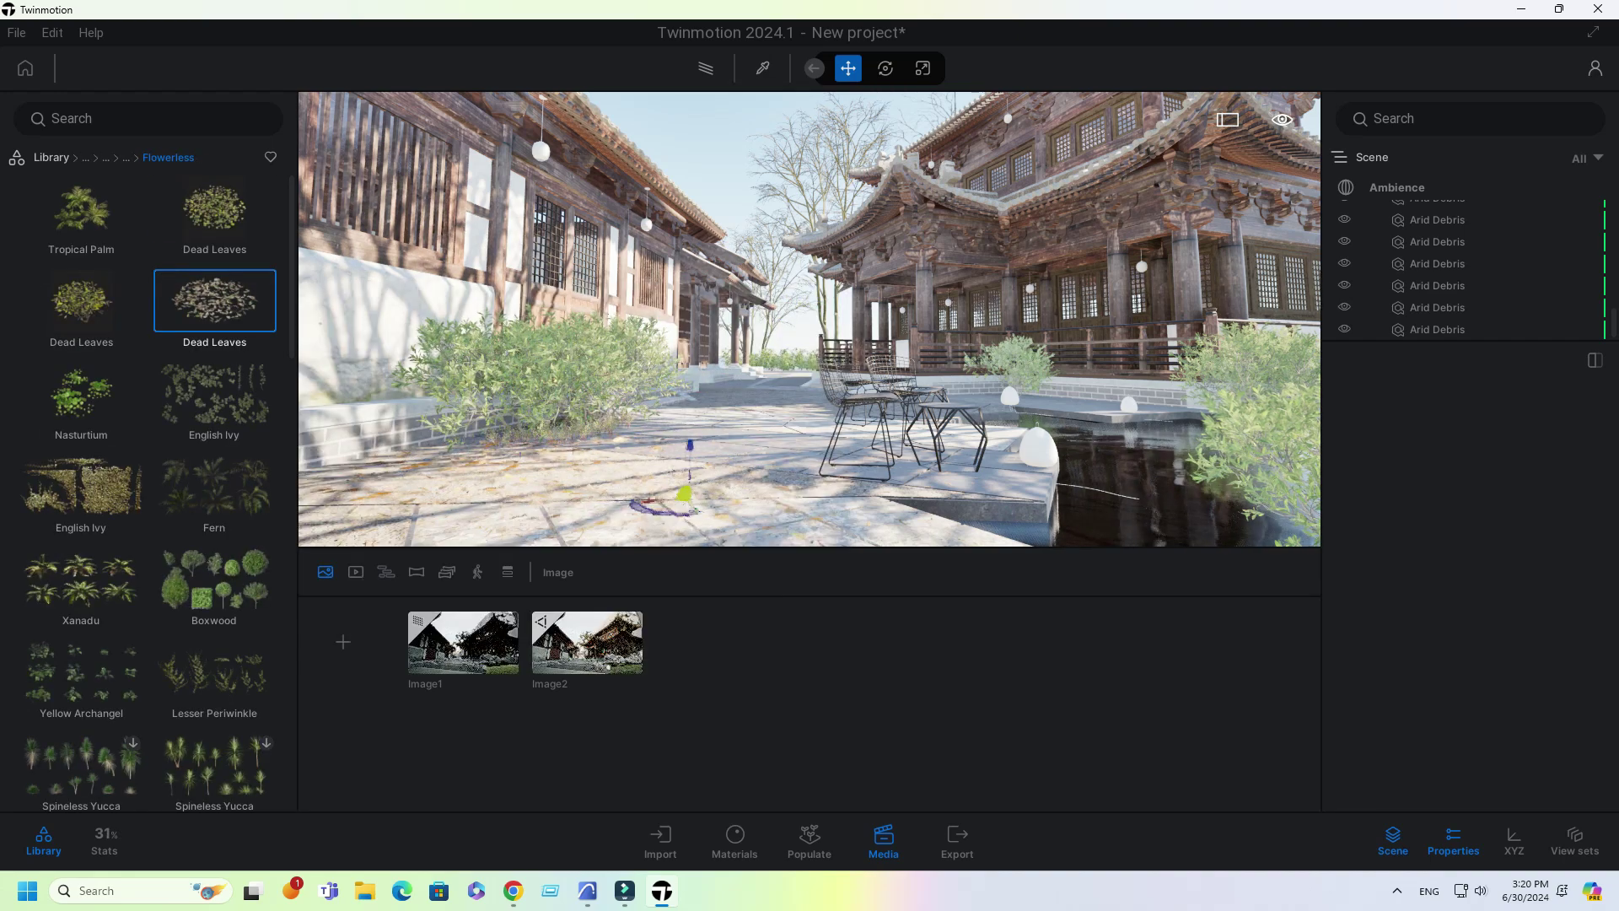
right_drag(652, 429, 645, 506)
drag(564, 427, 640, 376)
scroll(640, 376, up, 4)
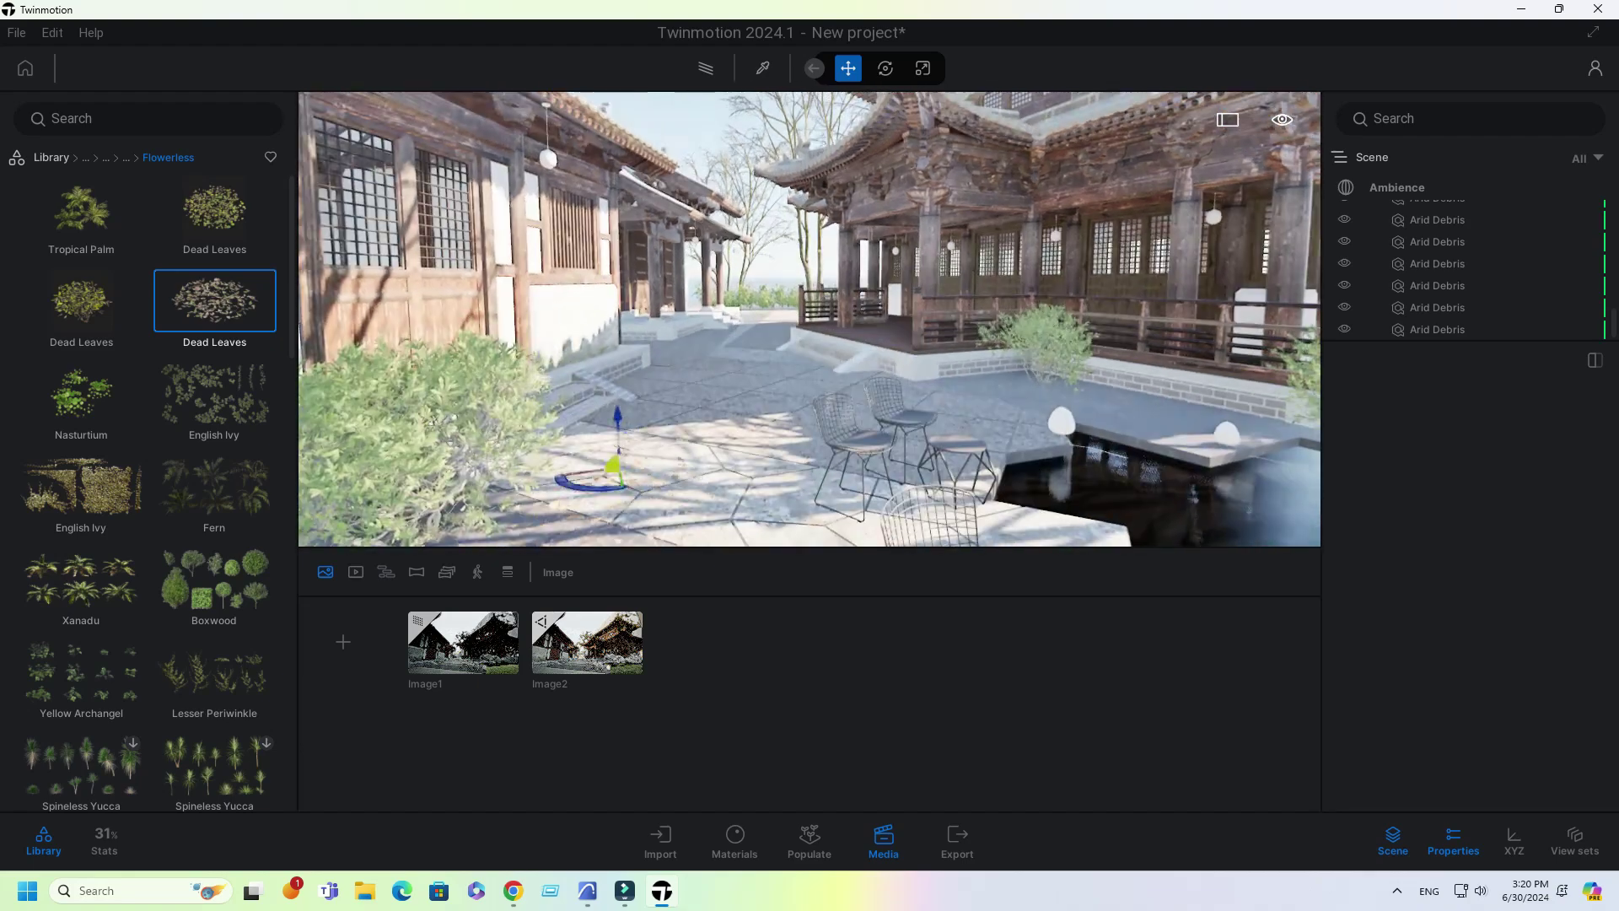
scroll(744, 427, up, 4)
drag(995, 405, 856, 384)
scroll(810, 396, up, 3)
click(586, 644)
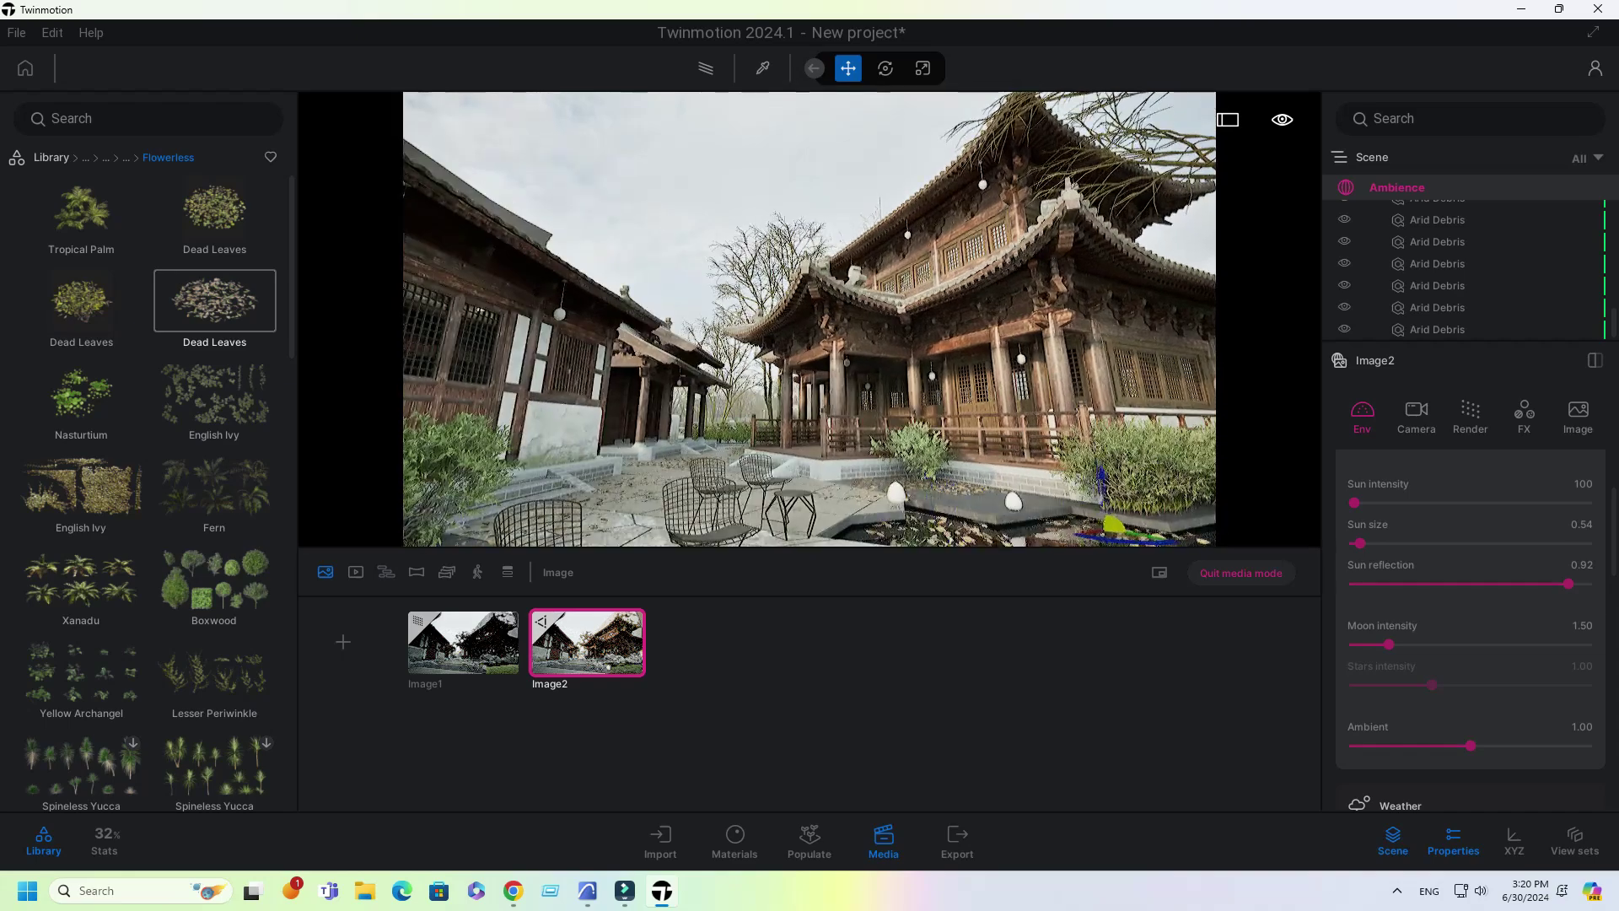
Step: Scatter the yellowish Dead Leaves set over the pond and the foreground ground, and check the result in Image2
click(214, 300)
click(214, 207)
drag(390, 379, 995, 325)
right_drag(995, 325, 1022, 416)
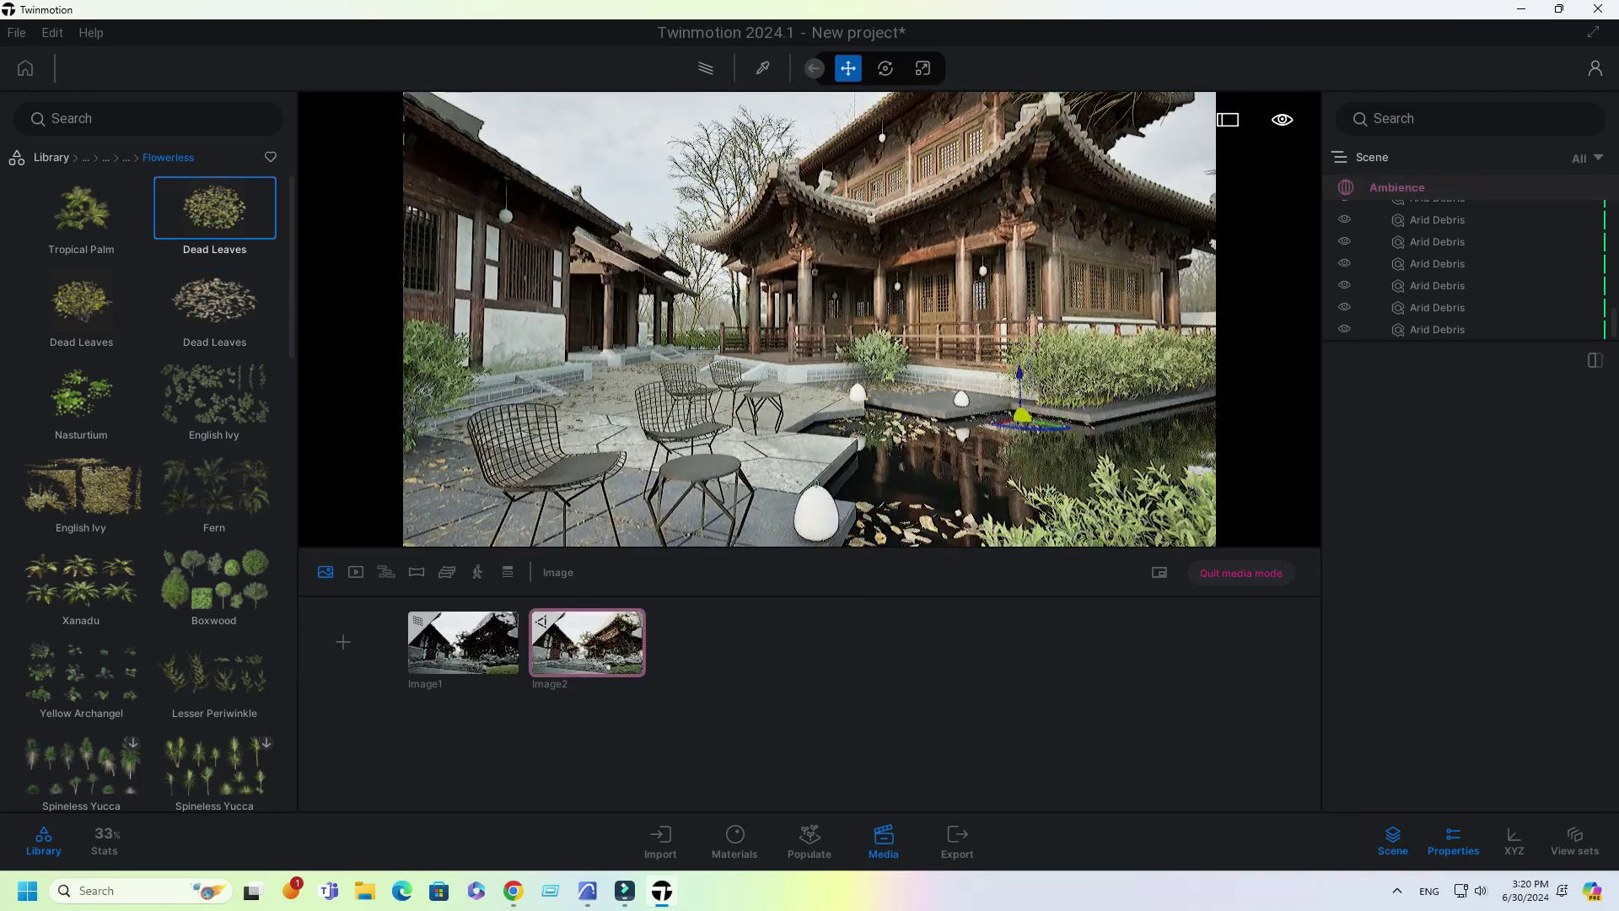
key(a)
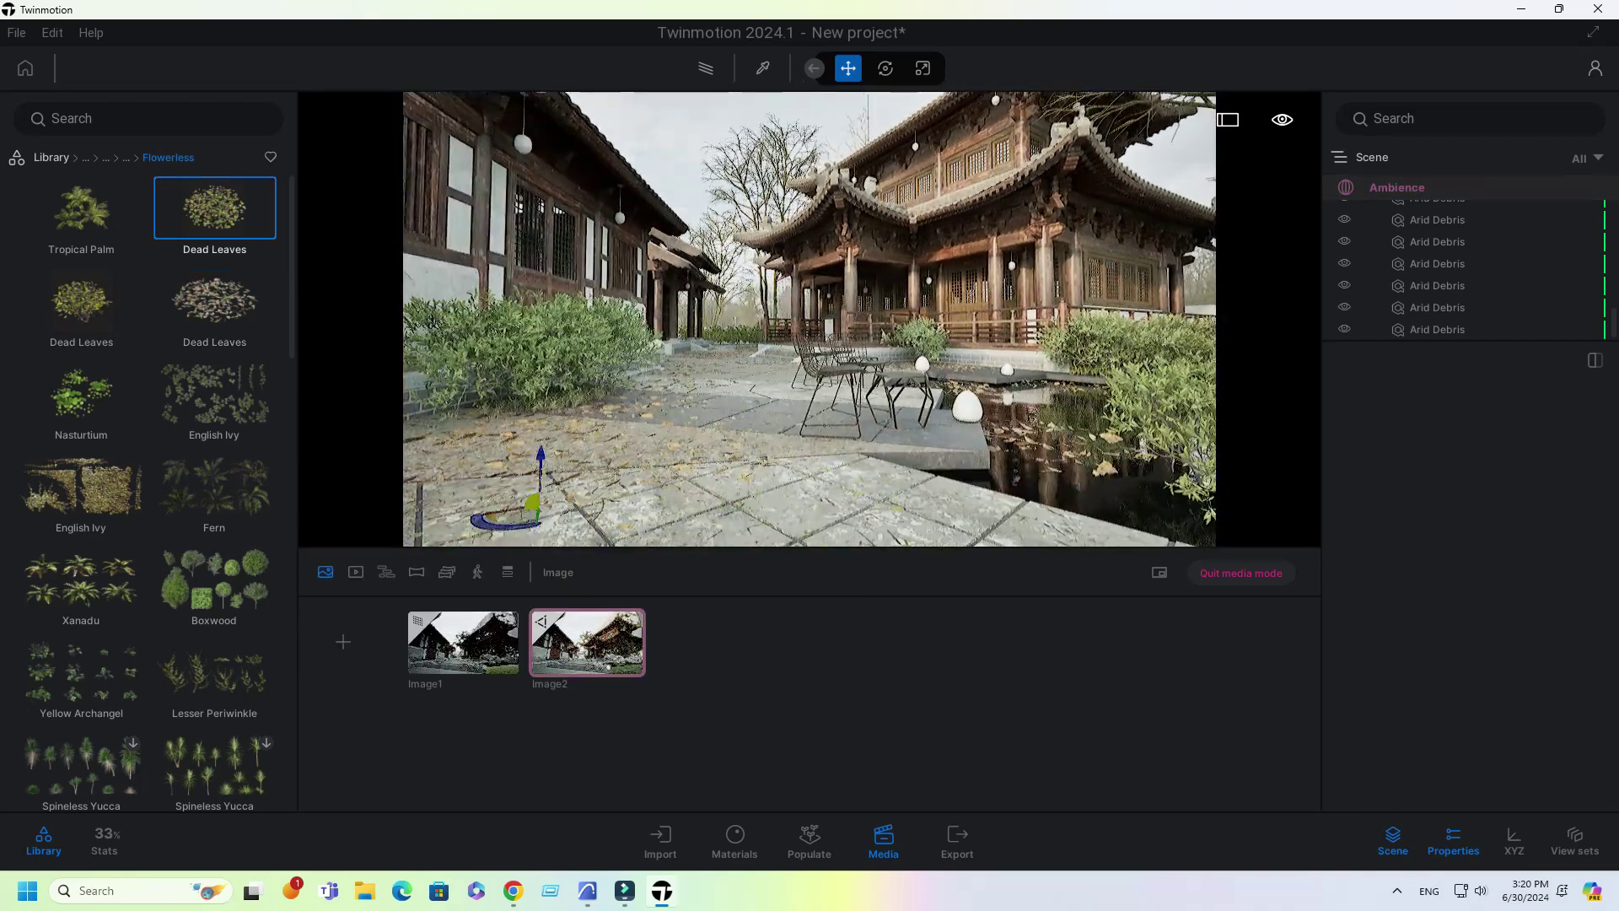
key(w)
click(587, 642)
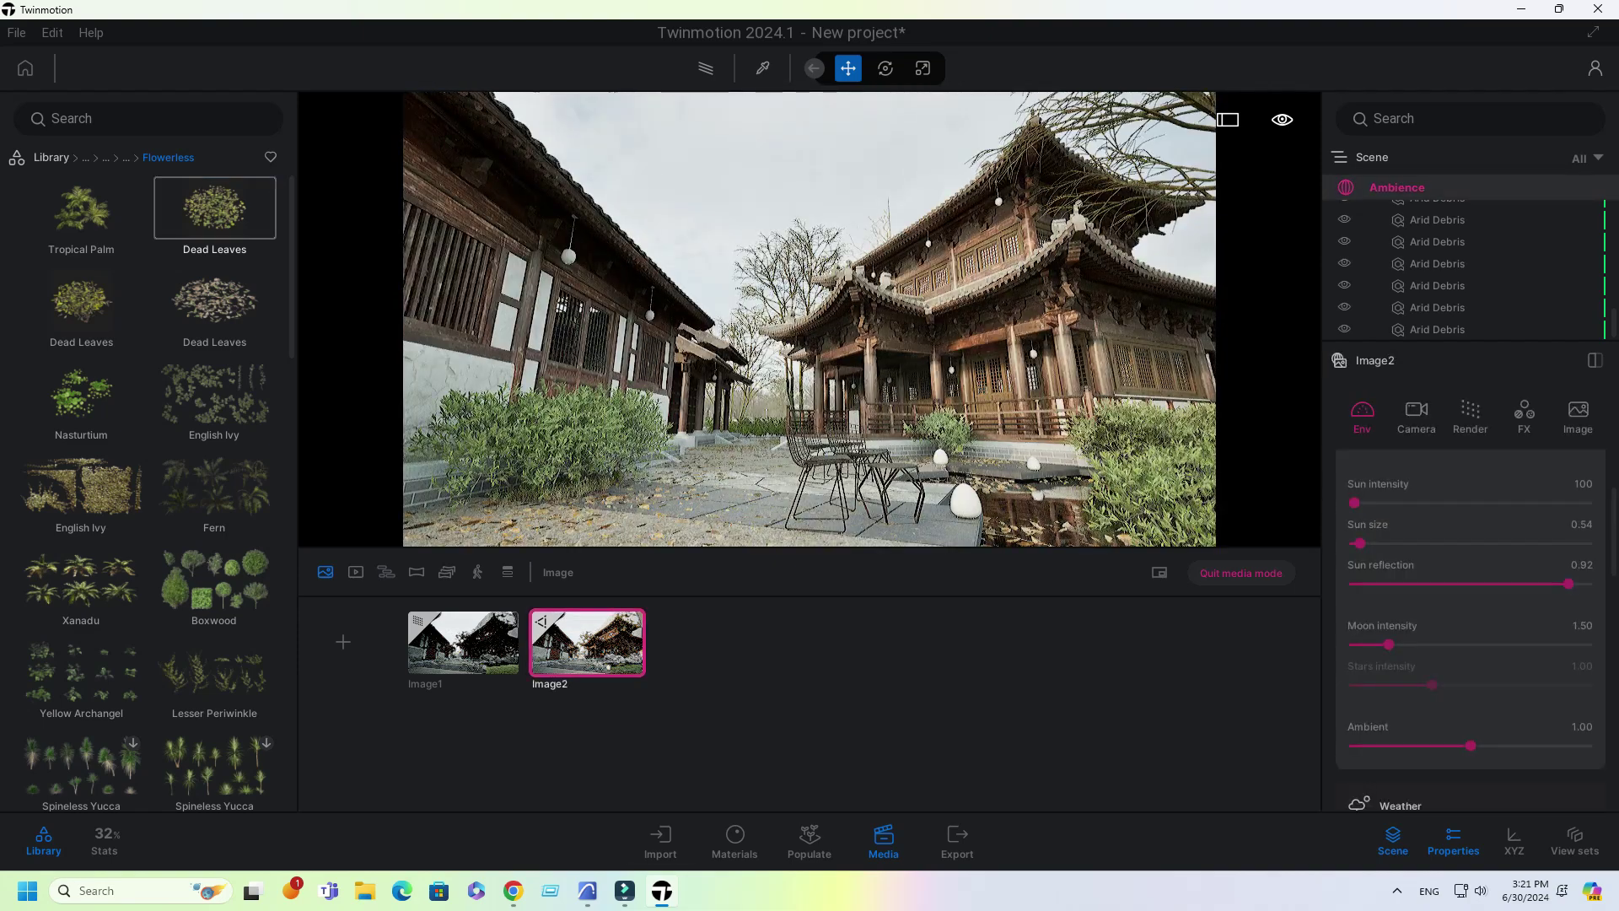
Step: Place a Boxwood 05 bush at the near end of the shrubs in front of the side building
click(214, 580)
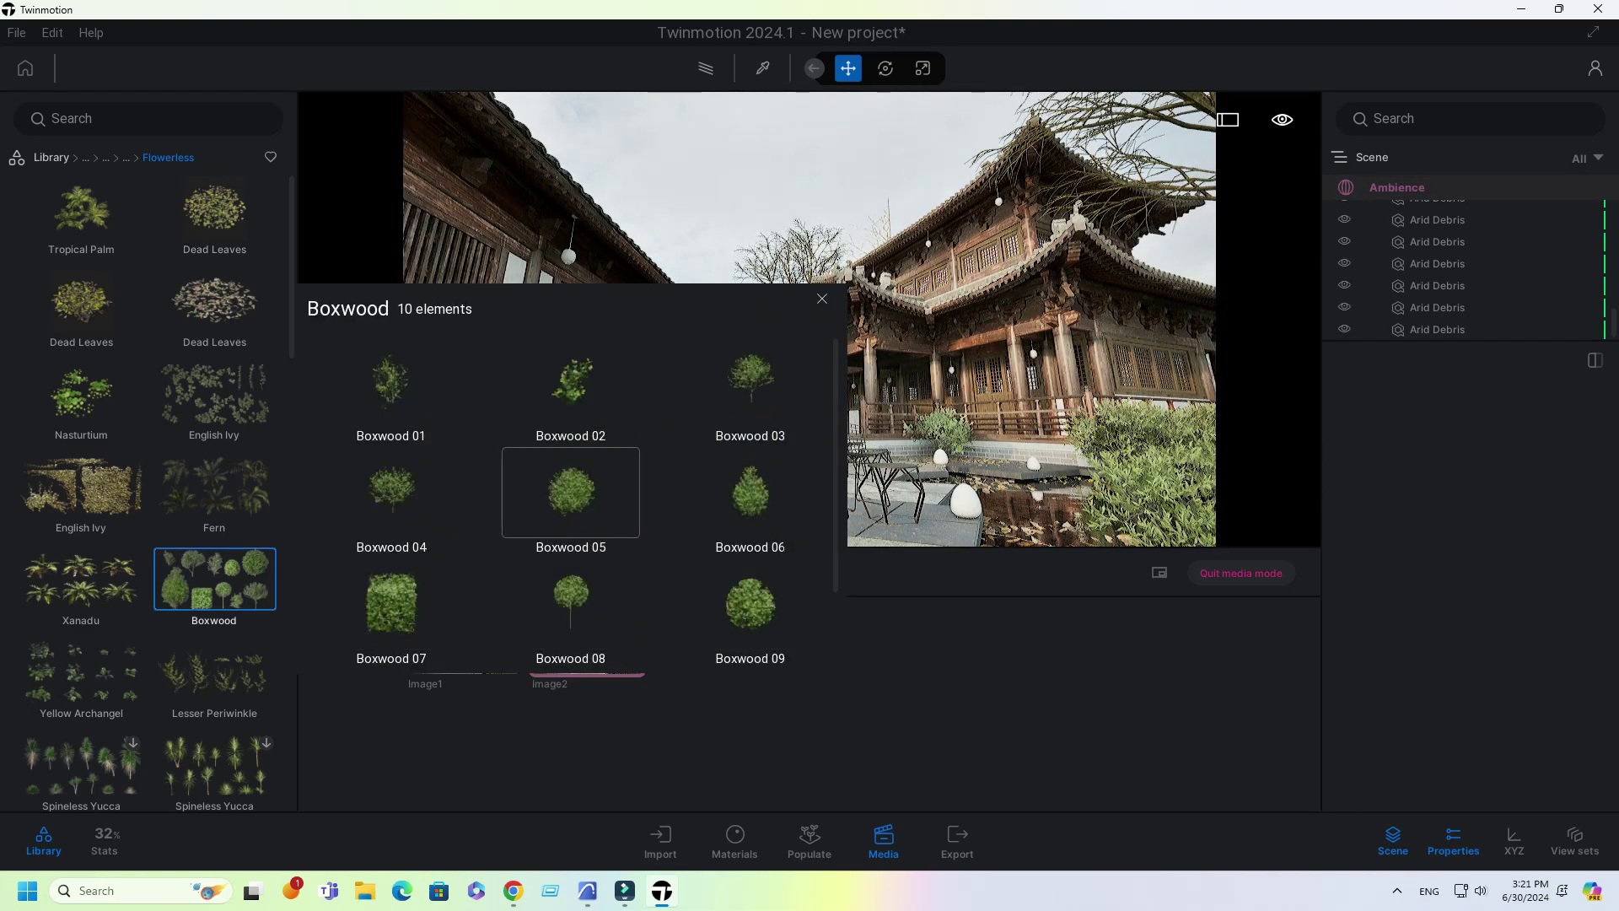
click(571, 493)
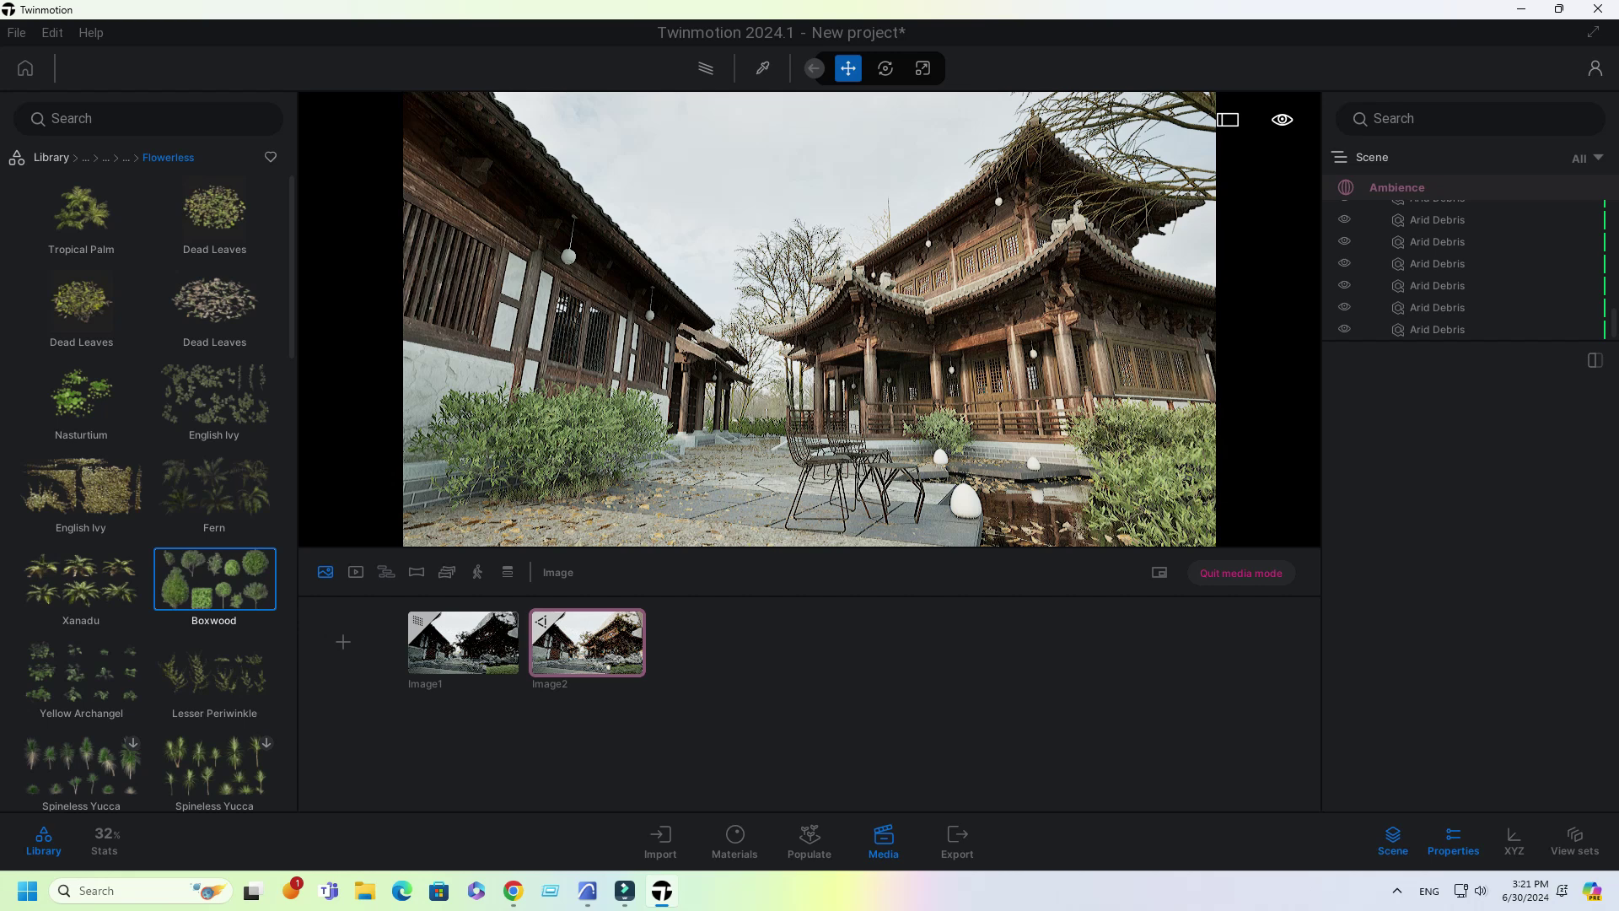
click(478, 512)
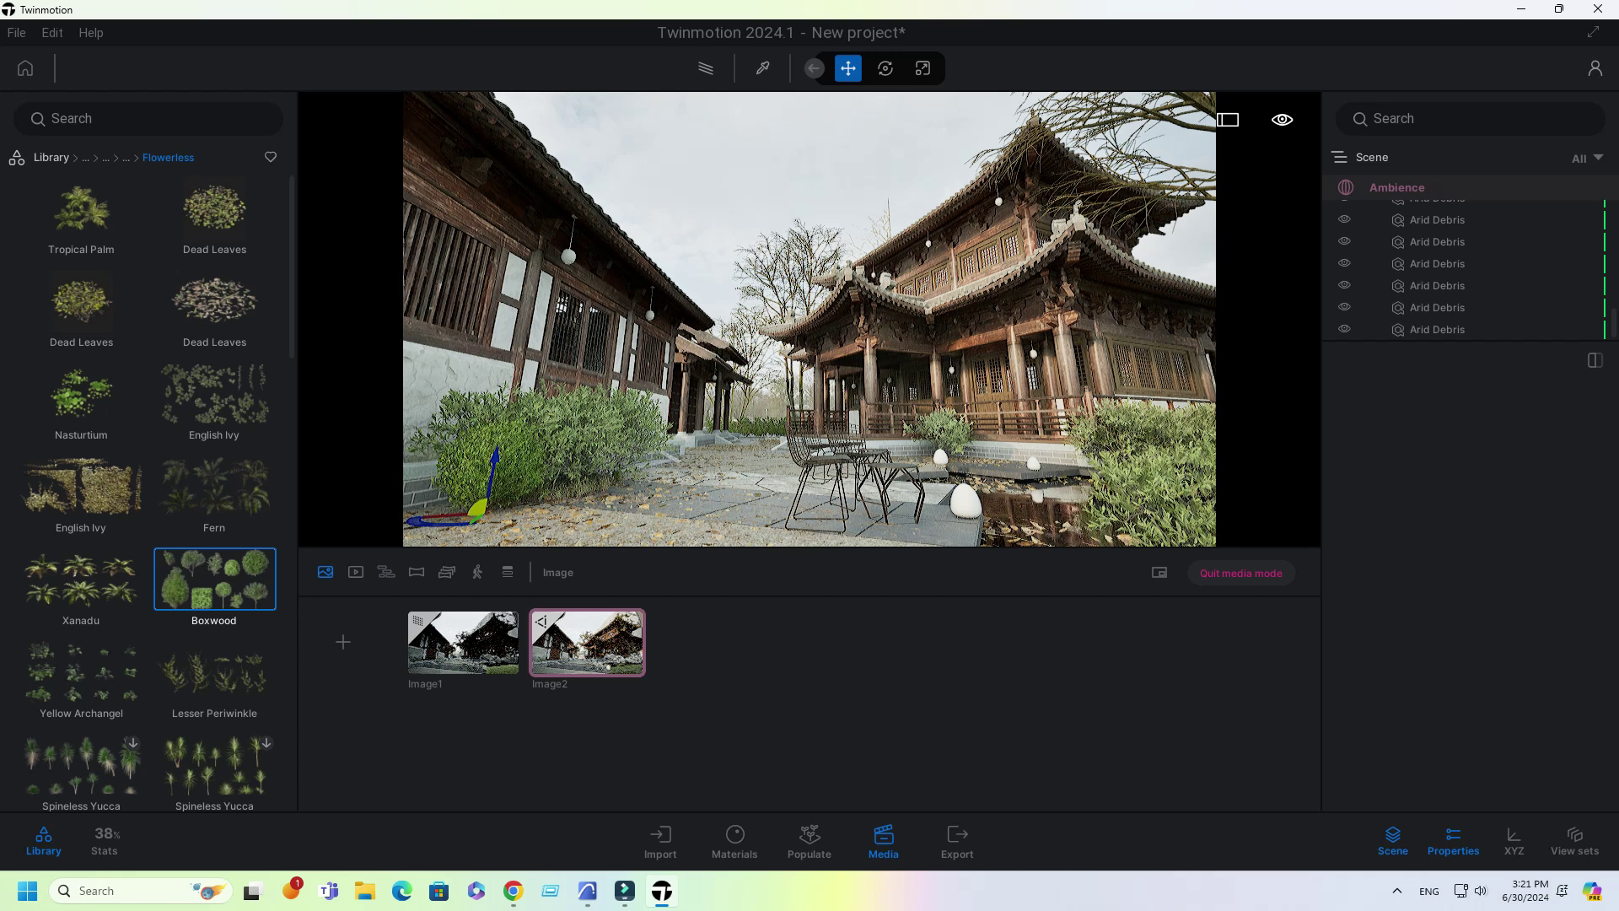
drag(478, 509, 464, 508)
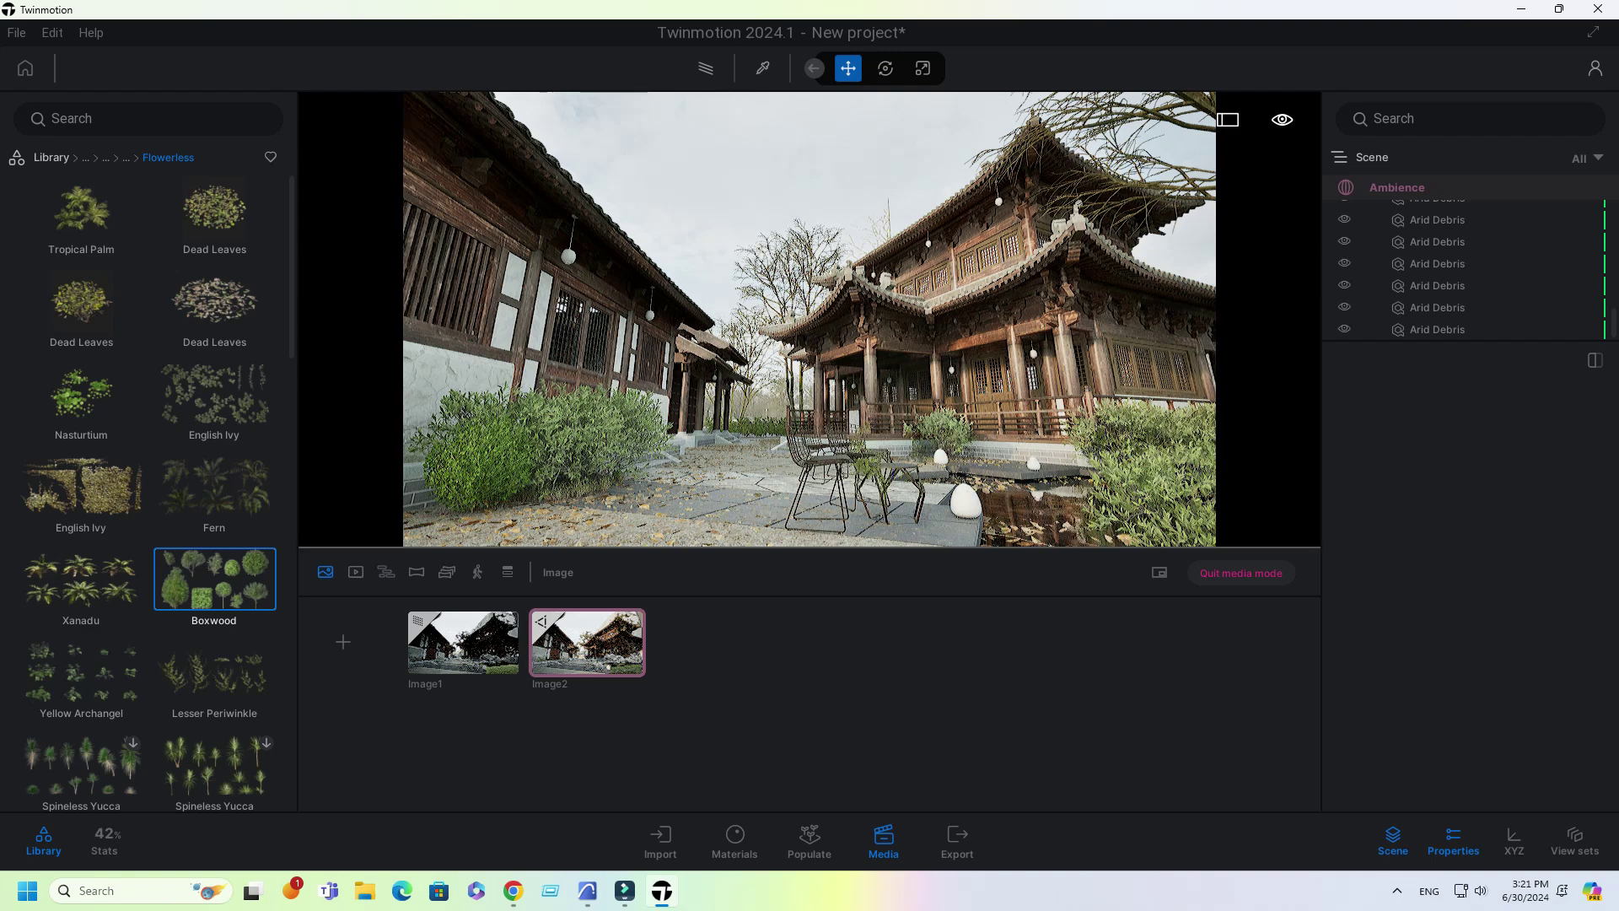
Step: Add Boxwood 05 bushes on both sides of the shrub by the pavilion's railing and check the result in the saved images
click(1241, 573)
key(w)
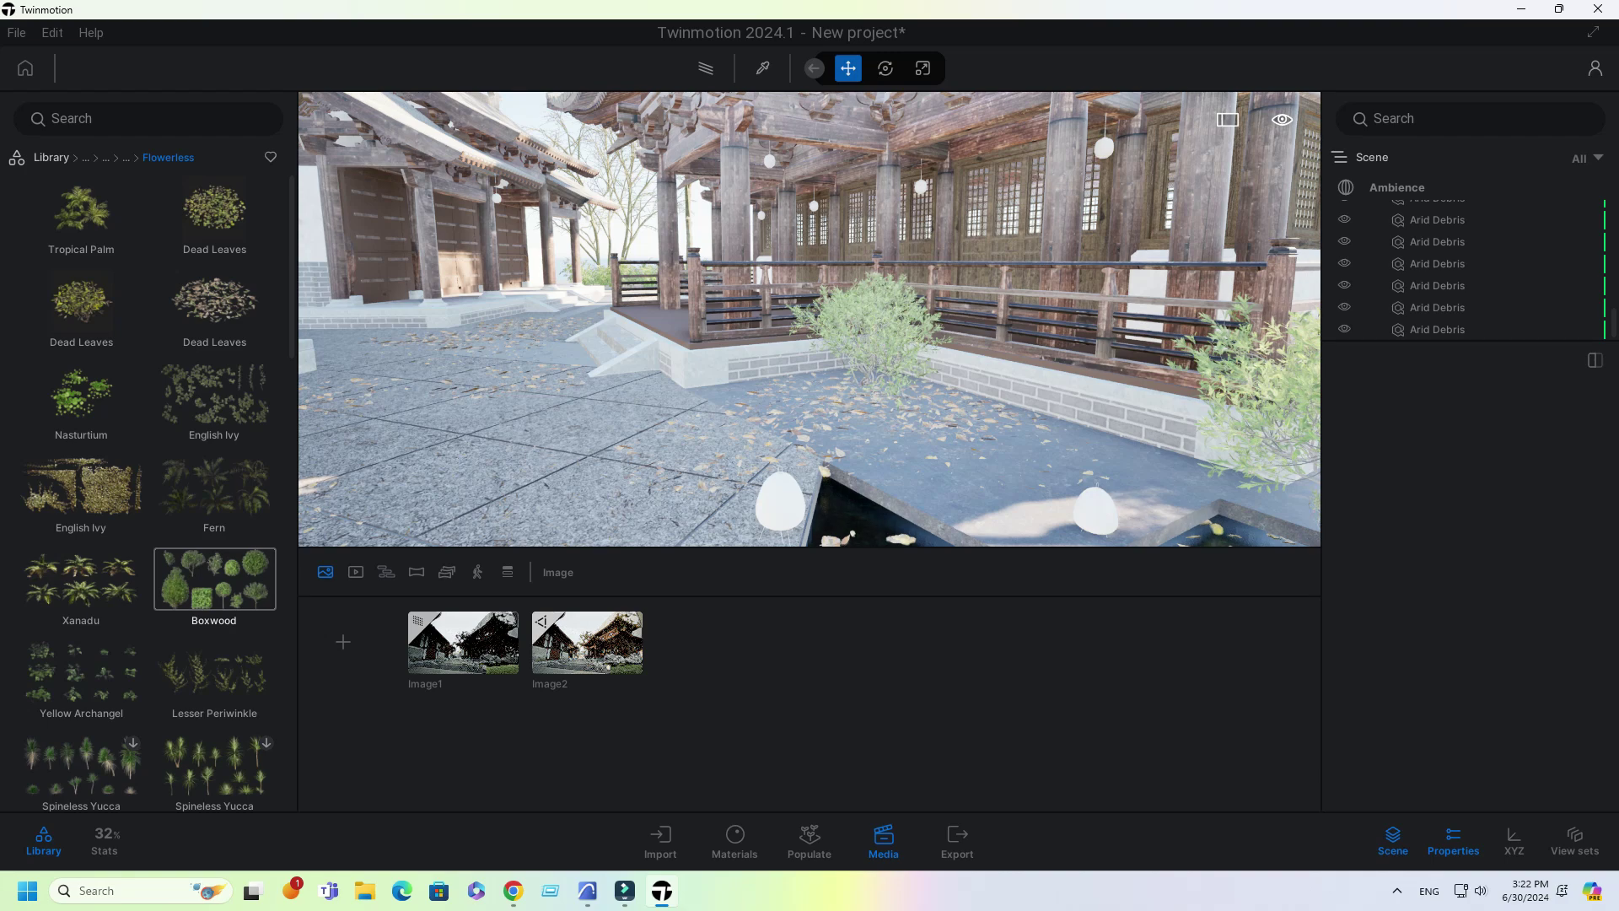
click(214, 579)
drag(568, 489, 815, 385)
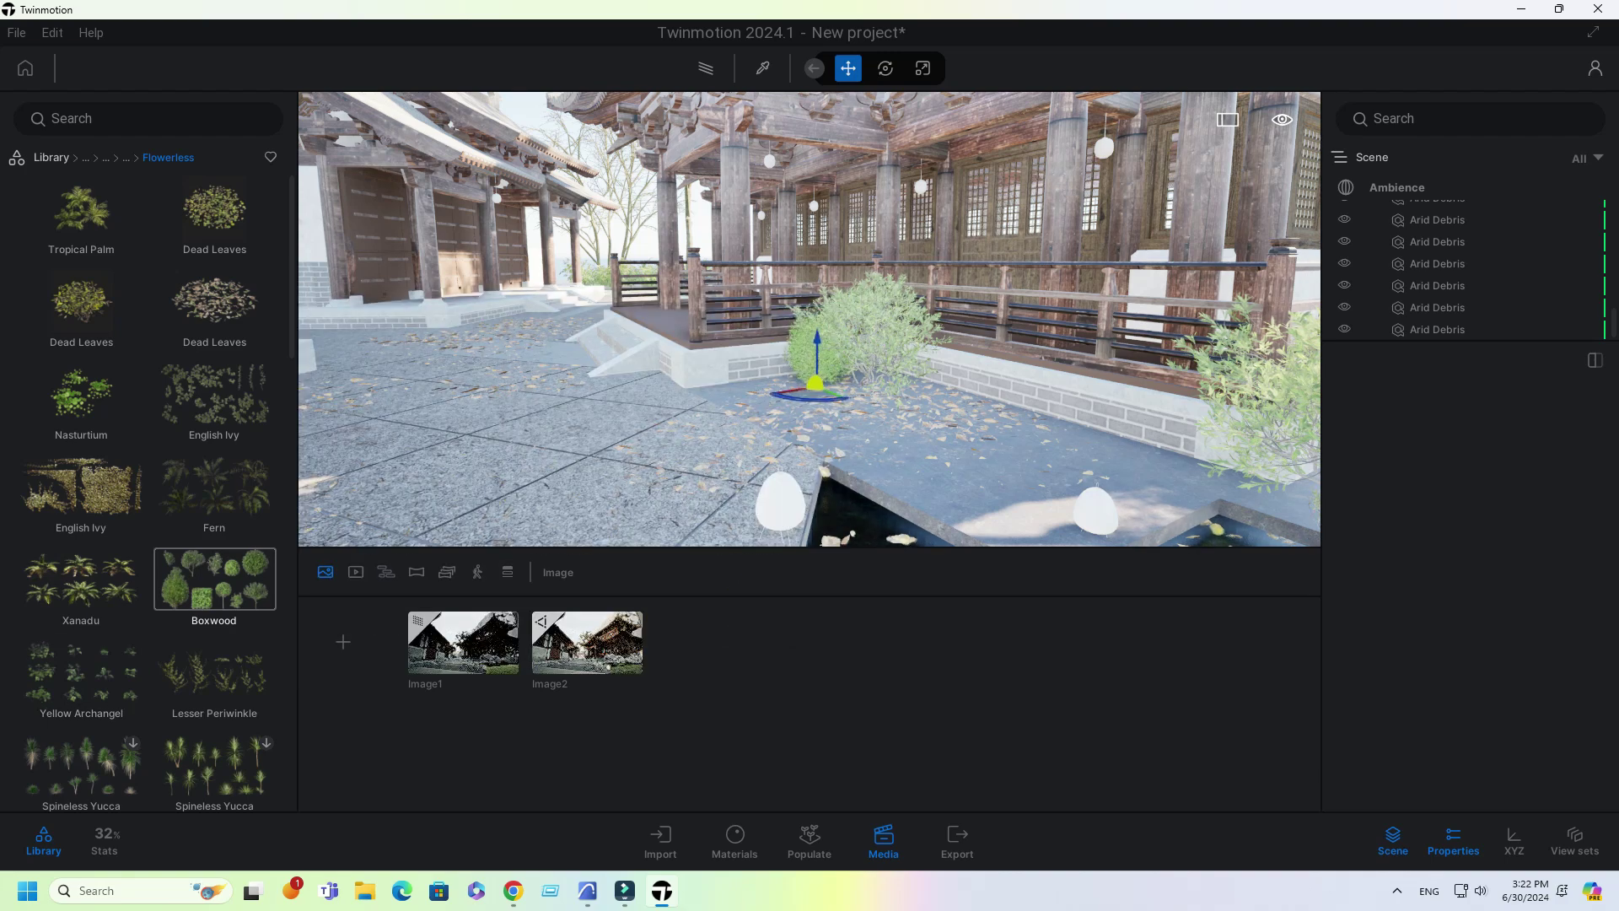
drag(820, 384, 763, 391)
click(816, 350)
click(756, 541)
click(933, 358)
shift+drag(930, 398, 820, 398)
click(757, 541)
click(756, 541)
click(587, 643)
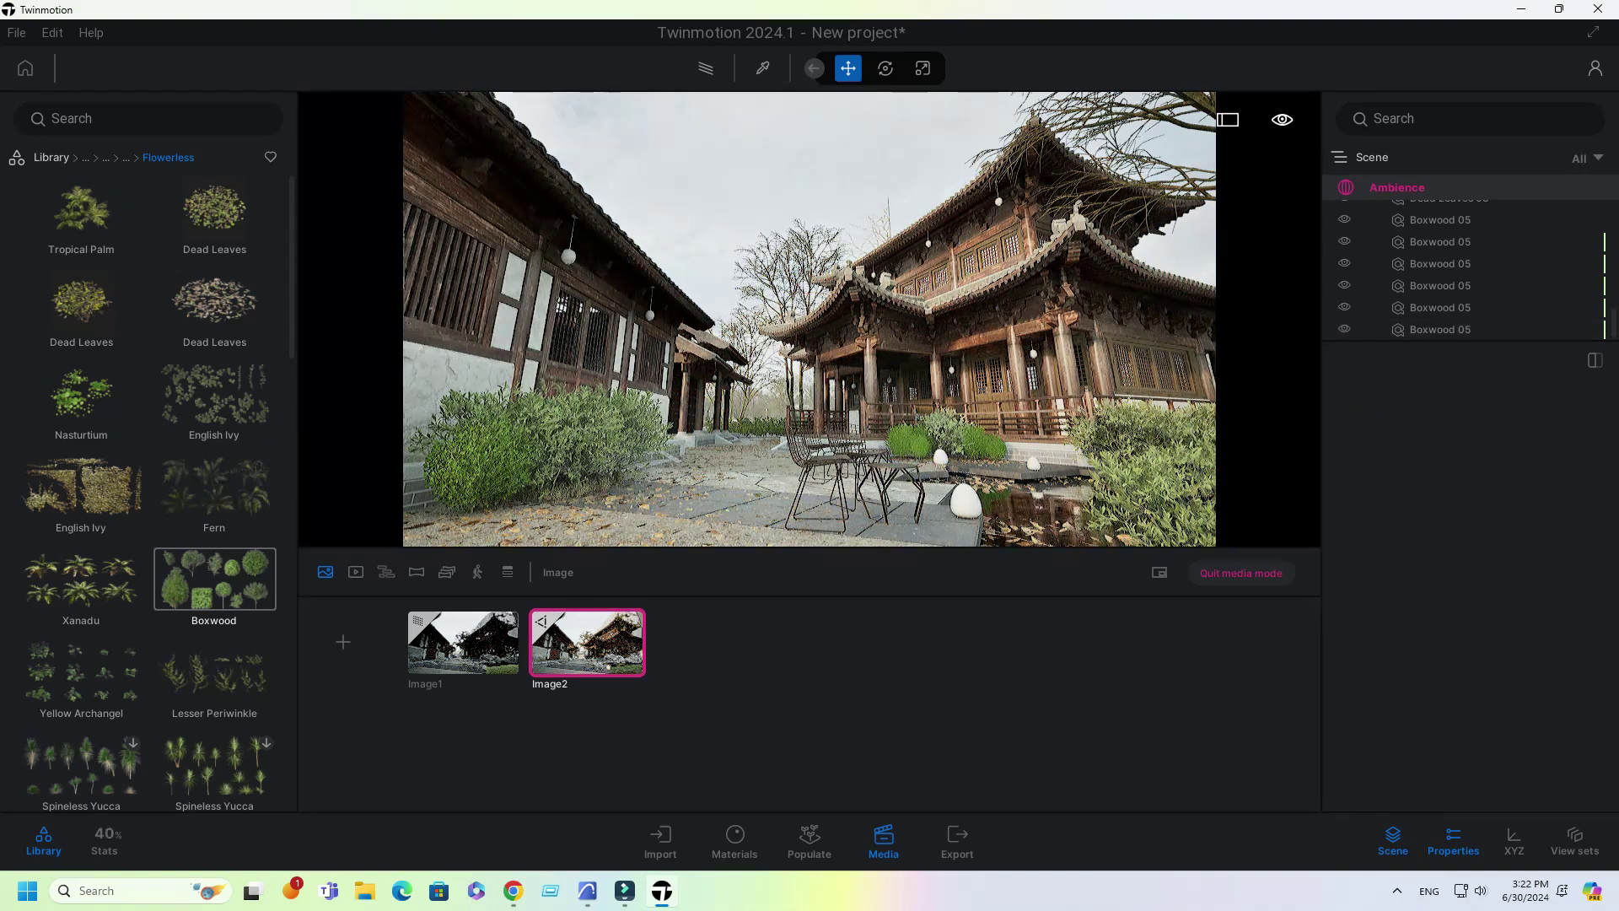
click(463, 643)
Step: Plant two Indian Sandalwood trees behind the hedge beyond the courtyard gate
click(1241, 573)
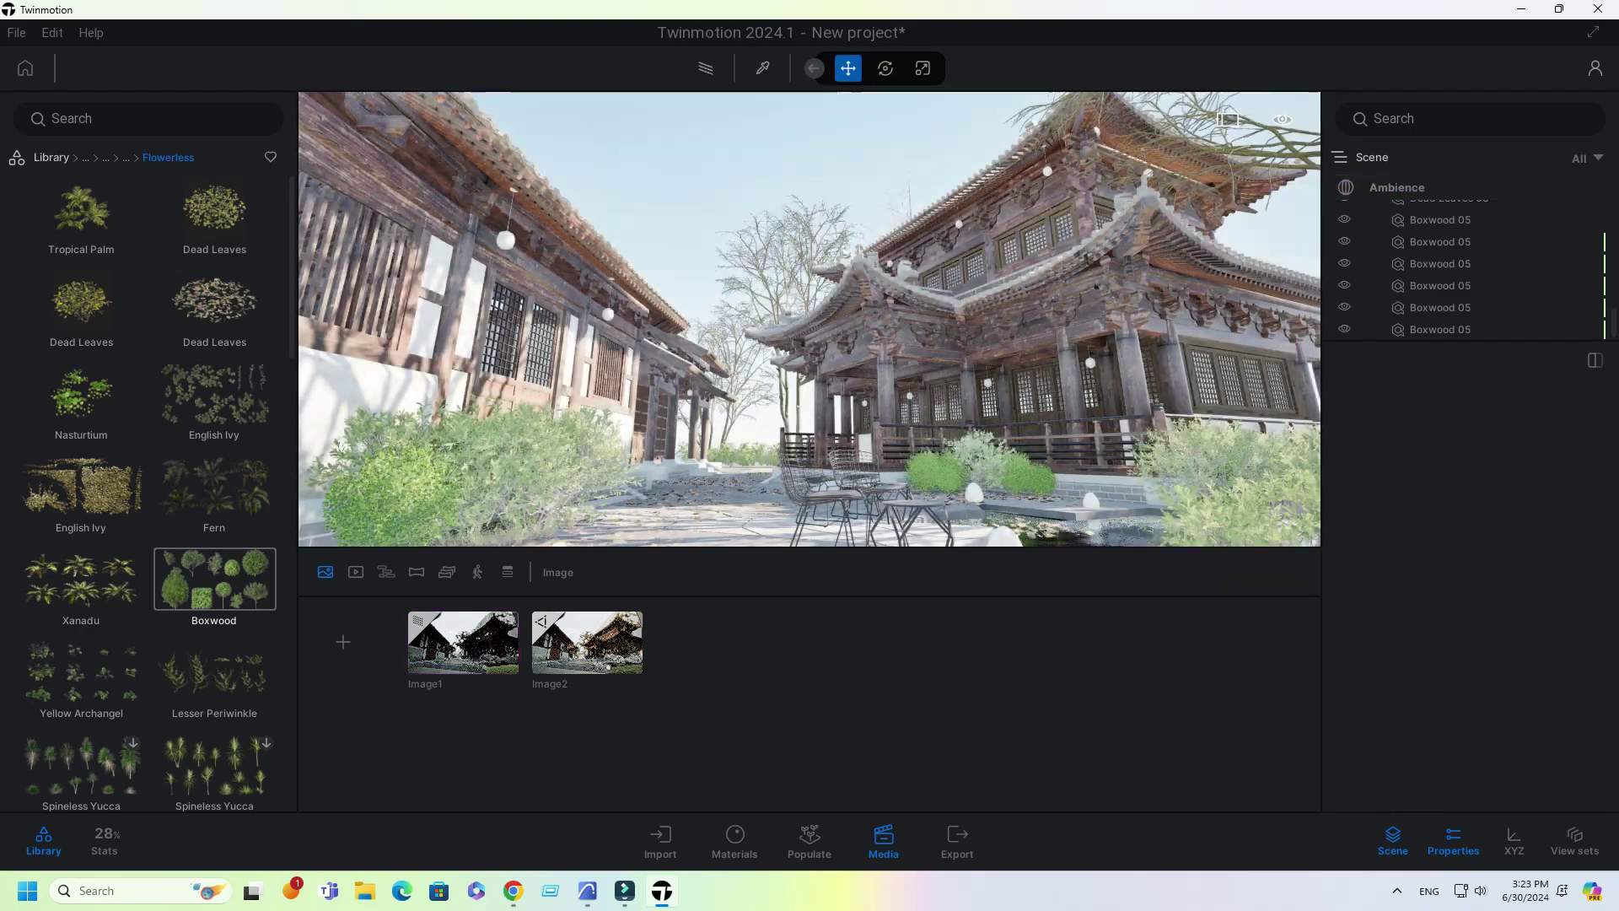
right_drag(852, 338, 793, 371)
click(85, 157)
click(216, 219)
click(81, 209)
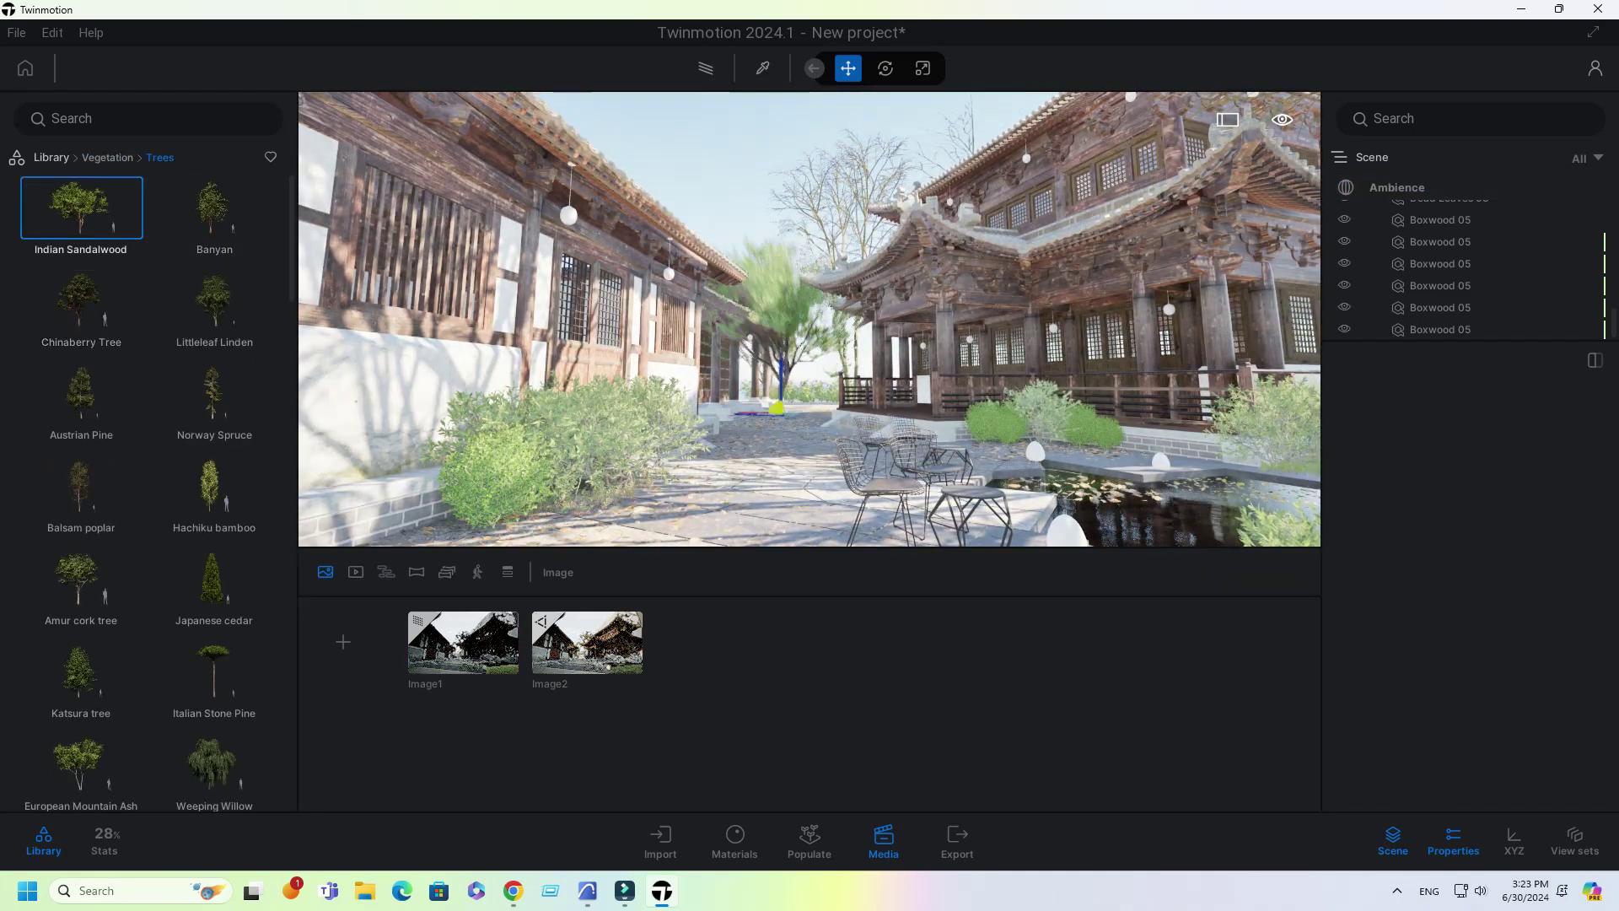
key(e)
key(w)
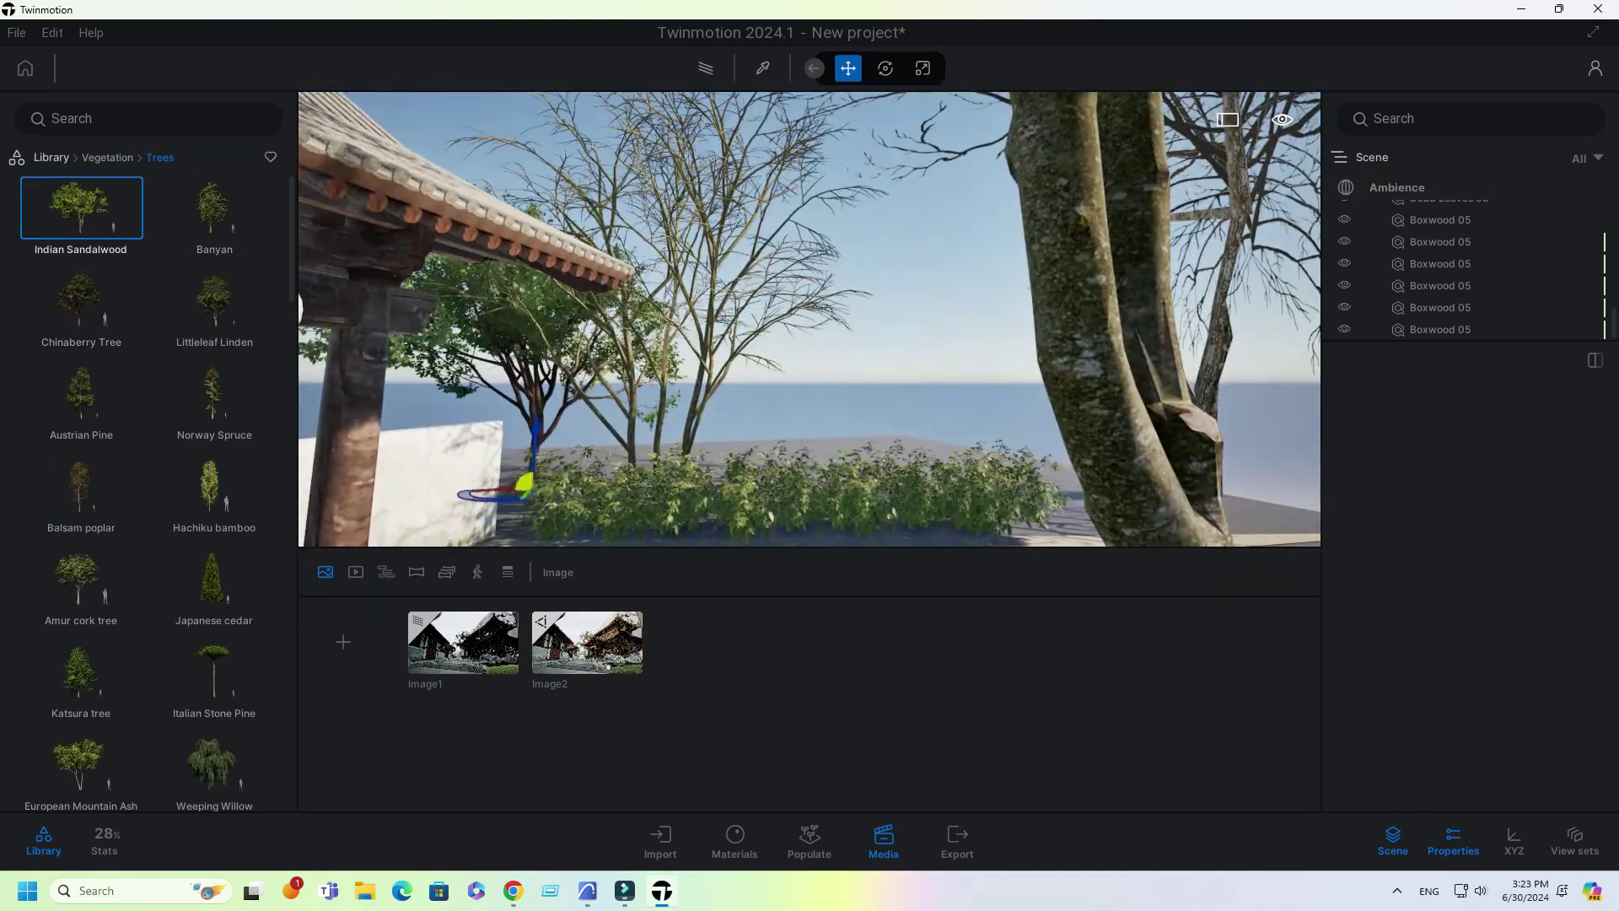
click(884, 455)
Step: Plant a row of four Prickly Juniper trees behind the same hedge beyond the courtyard gate
scroll(203, 580, down, 20)
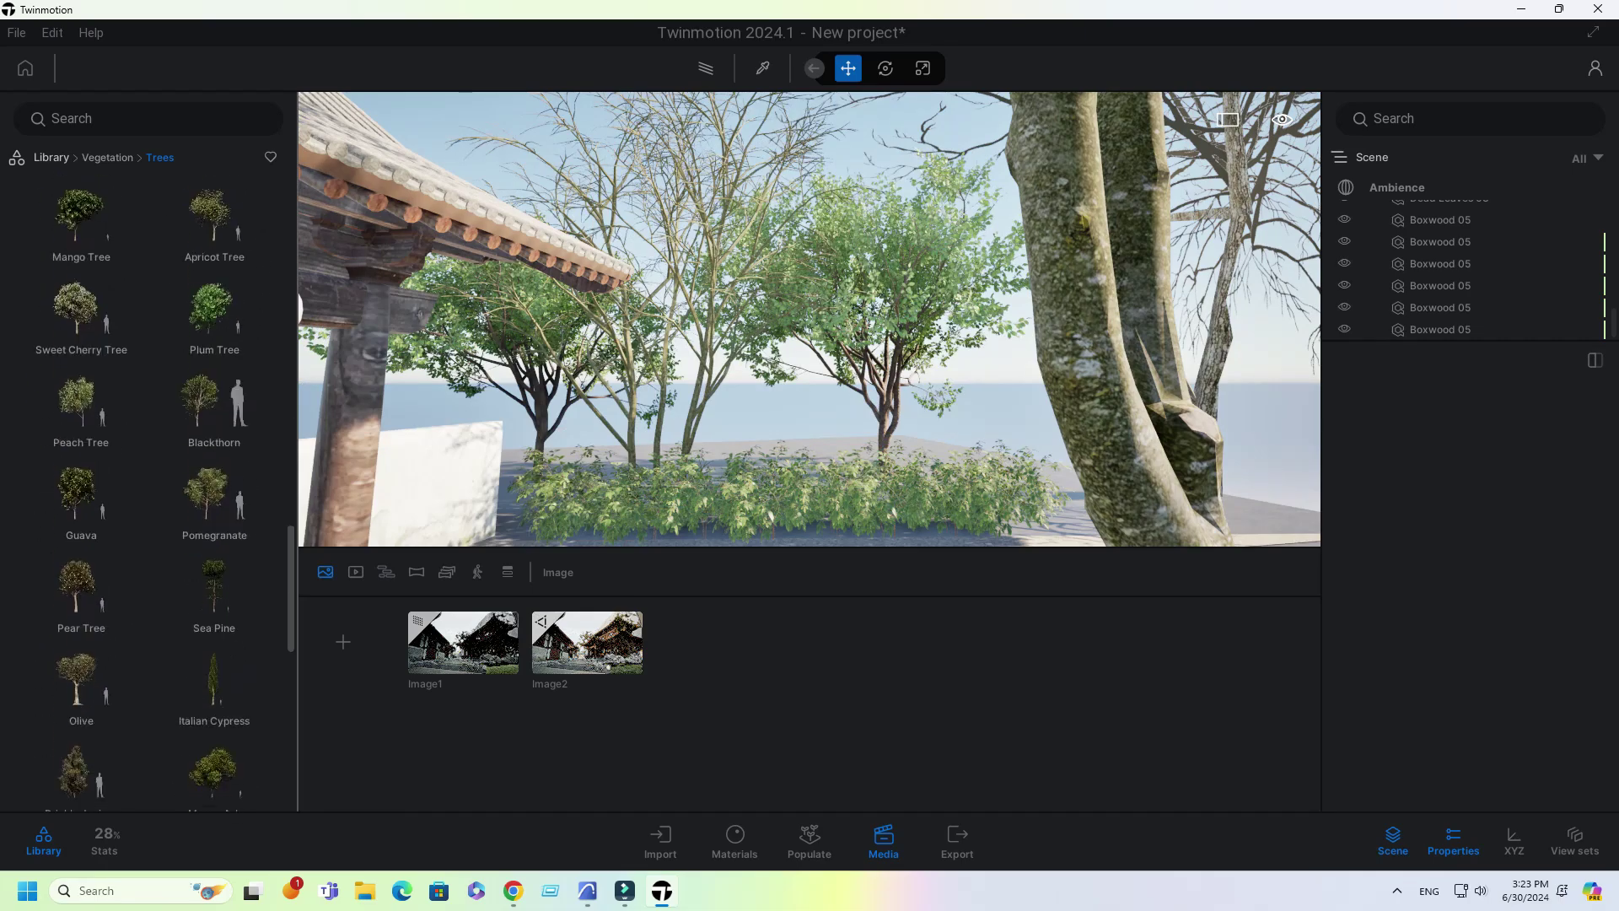
click(82, 489)
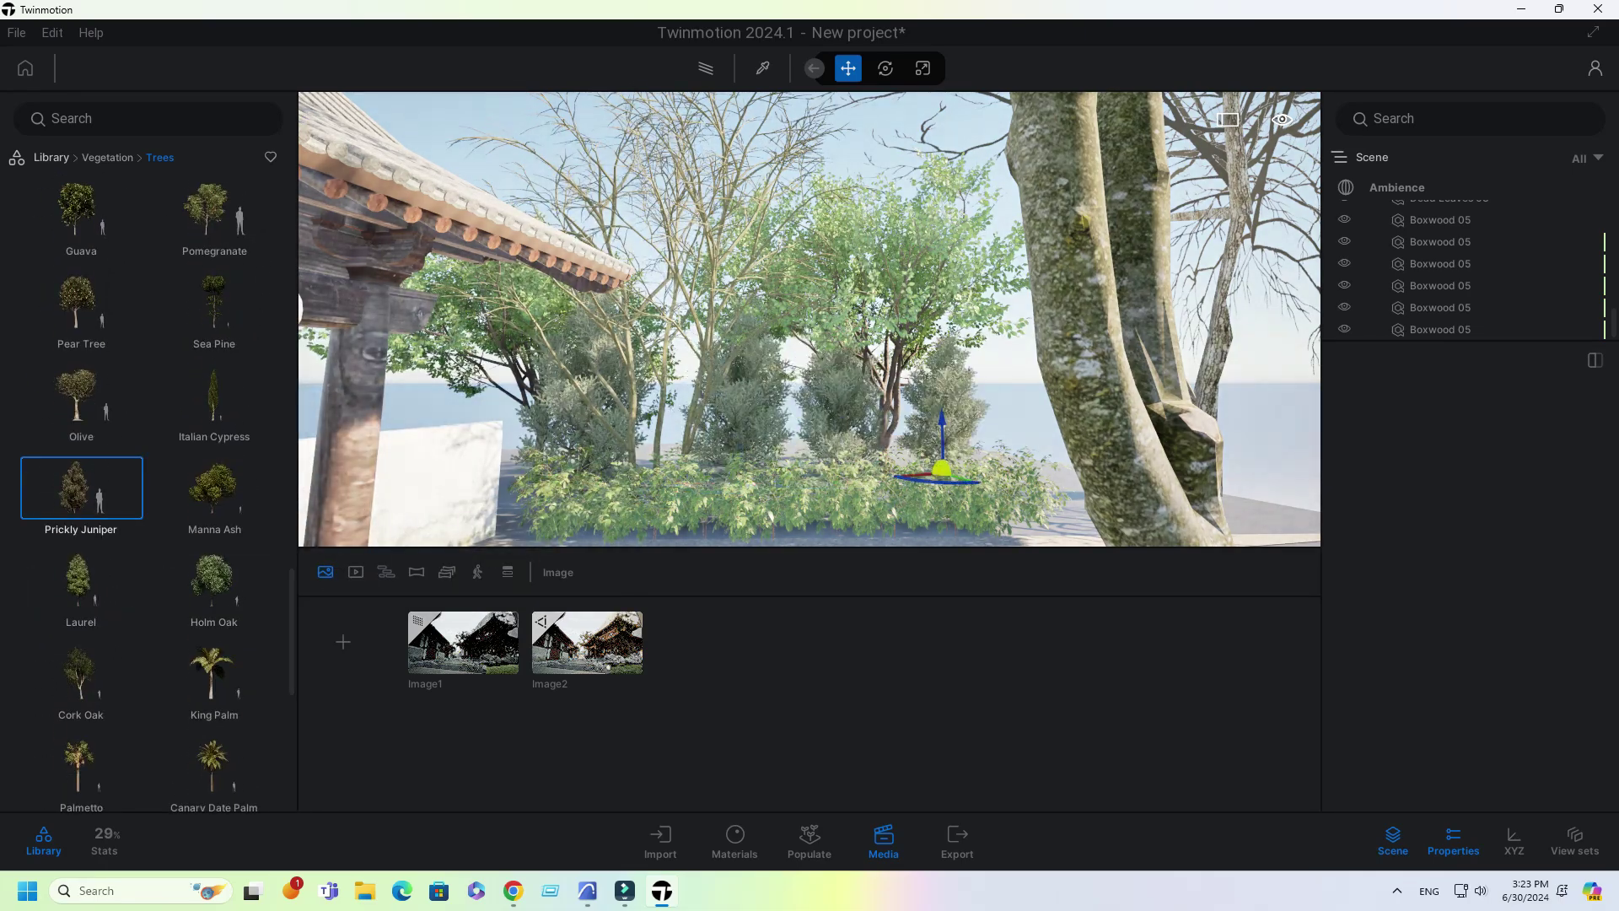
right_drag(662, 466, 987, 441)
Step: Add Prickly Junipers beside the bare tree at the pond and next to the side building, and compare Image2 with Image1
click(463, 643)
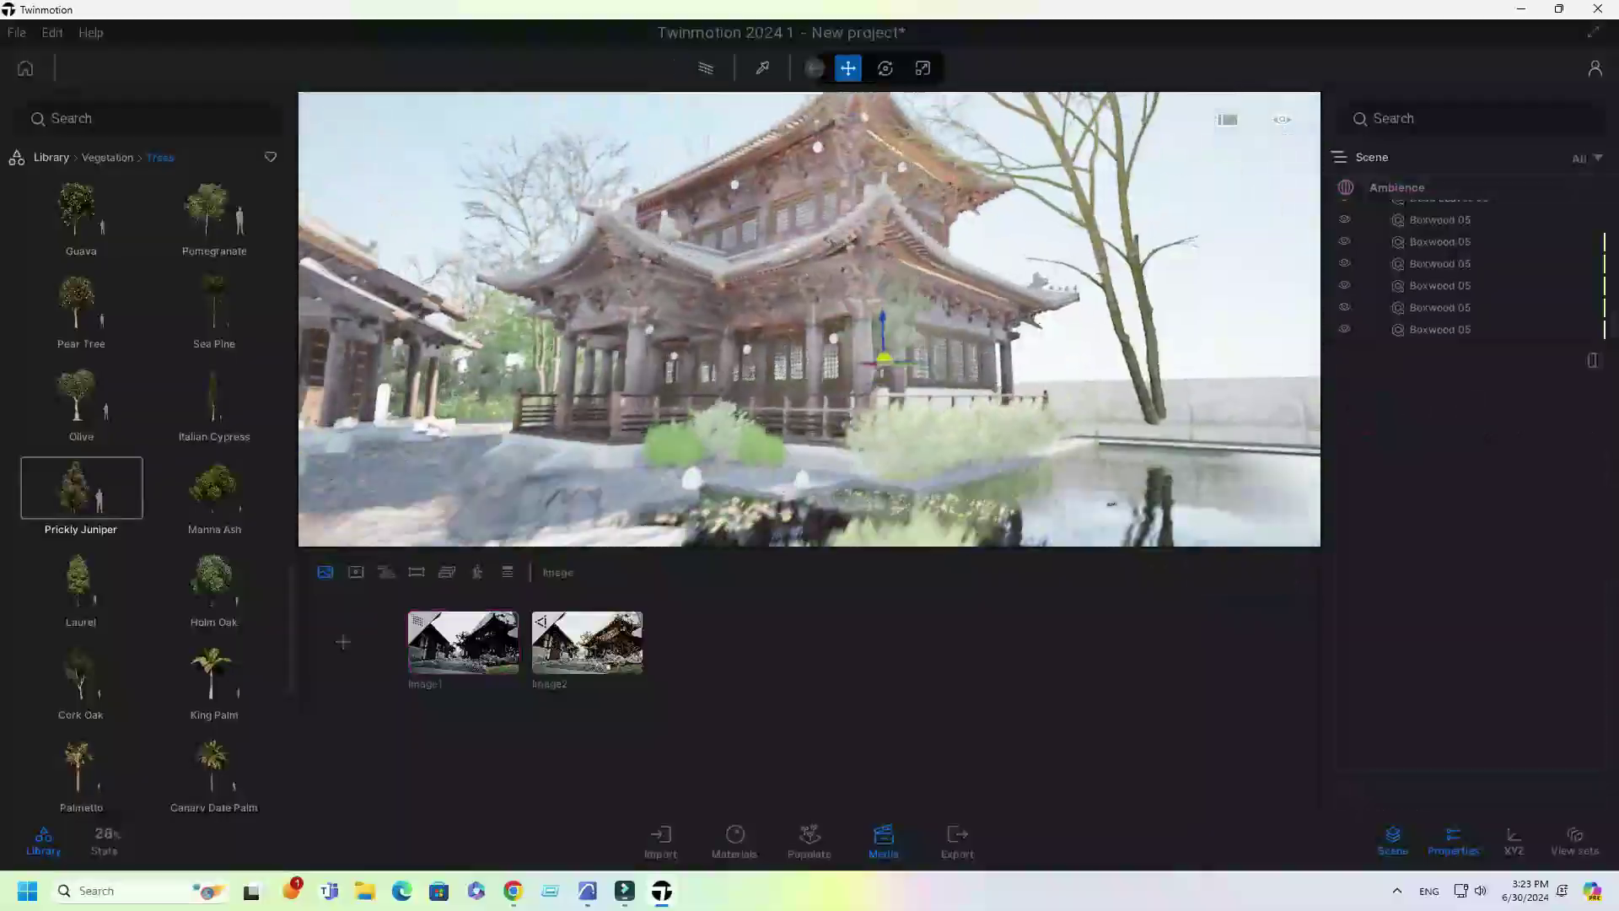
right_drag(810, 422, 987, 506)
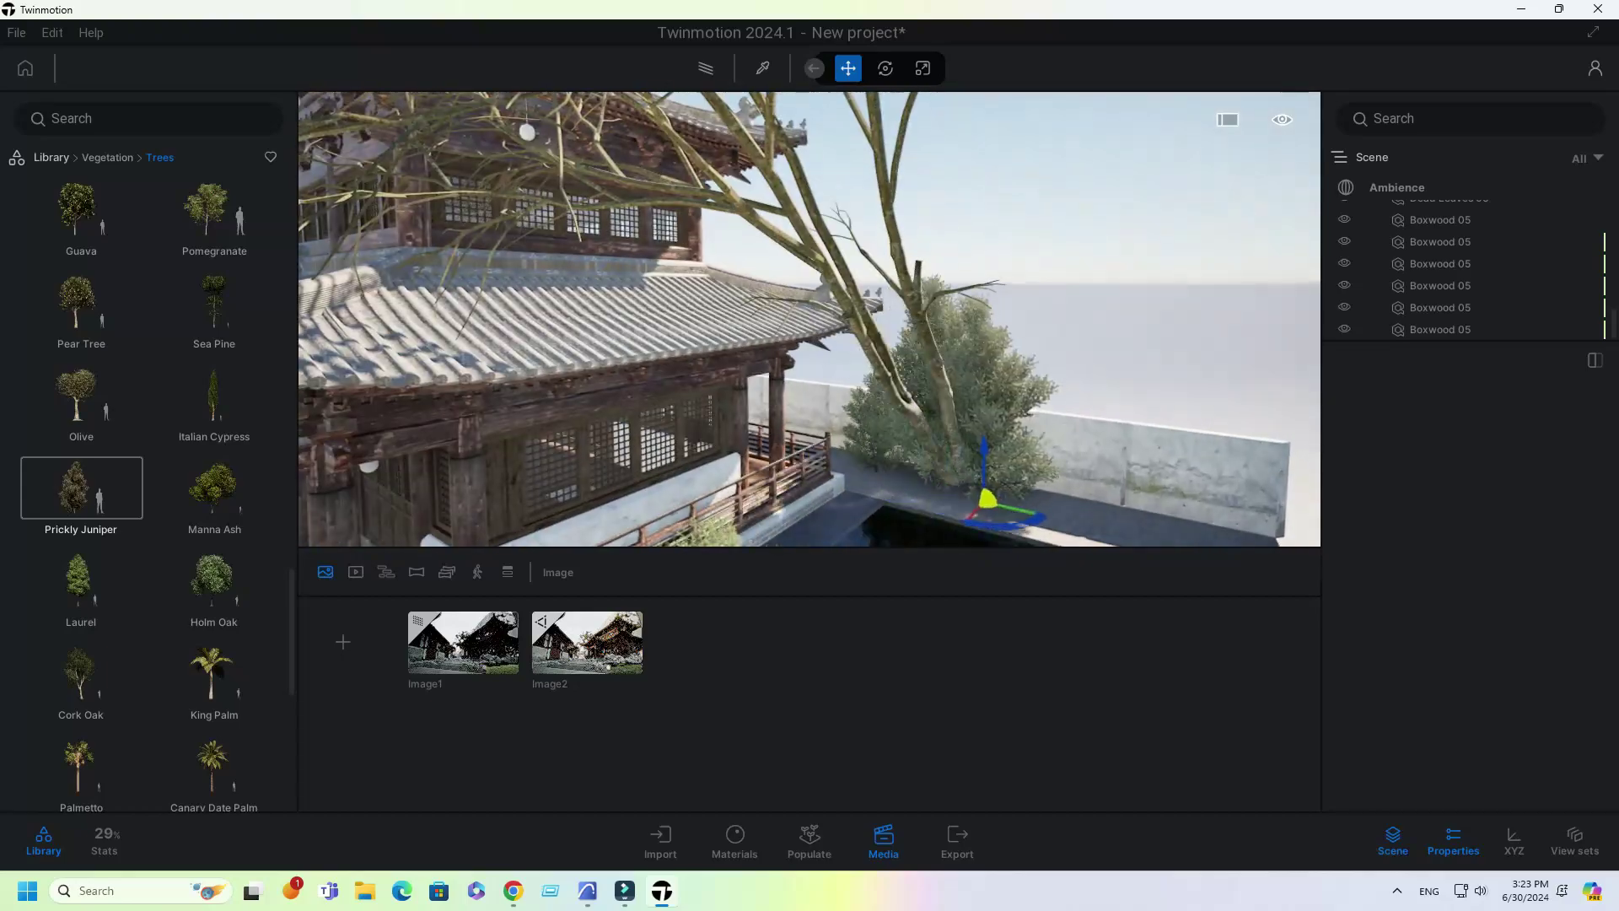
click(987, 506)
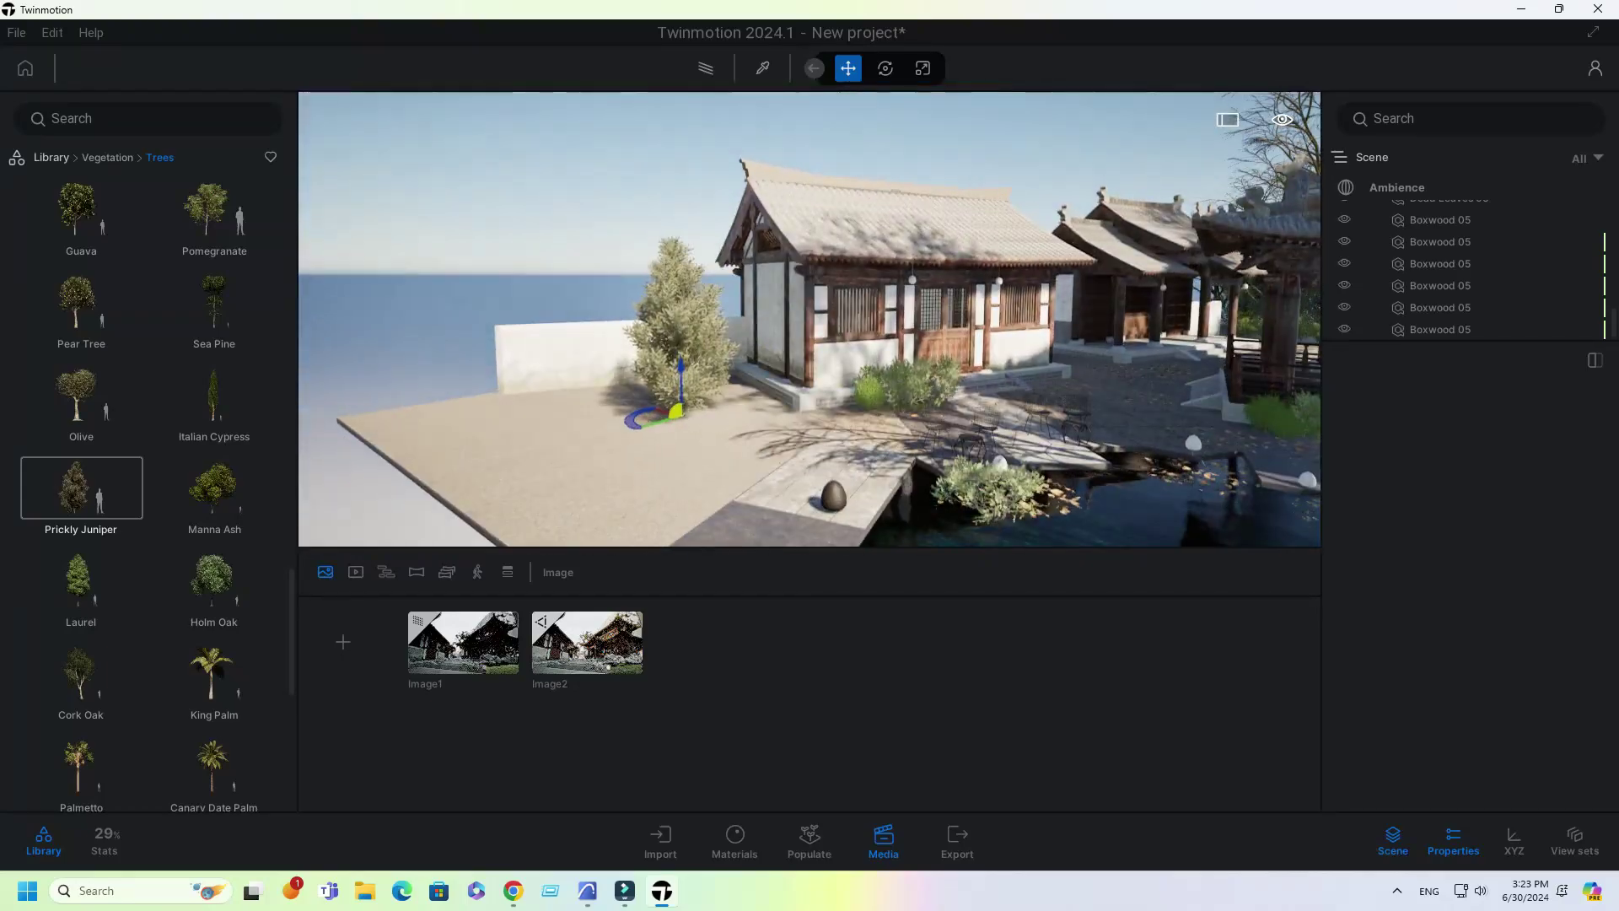
click(587, 643)
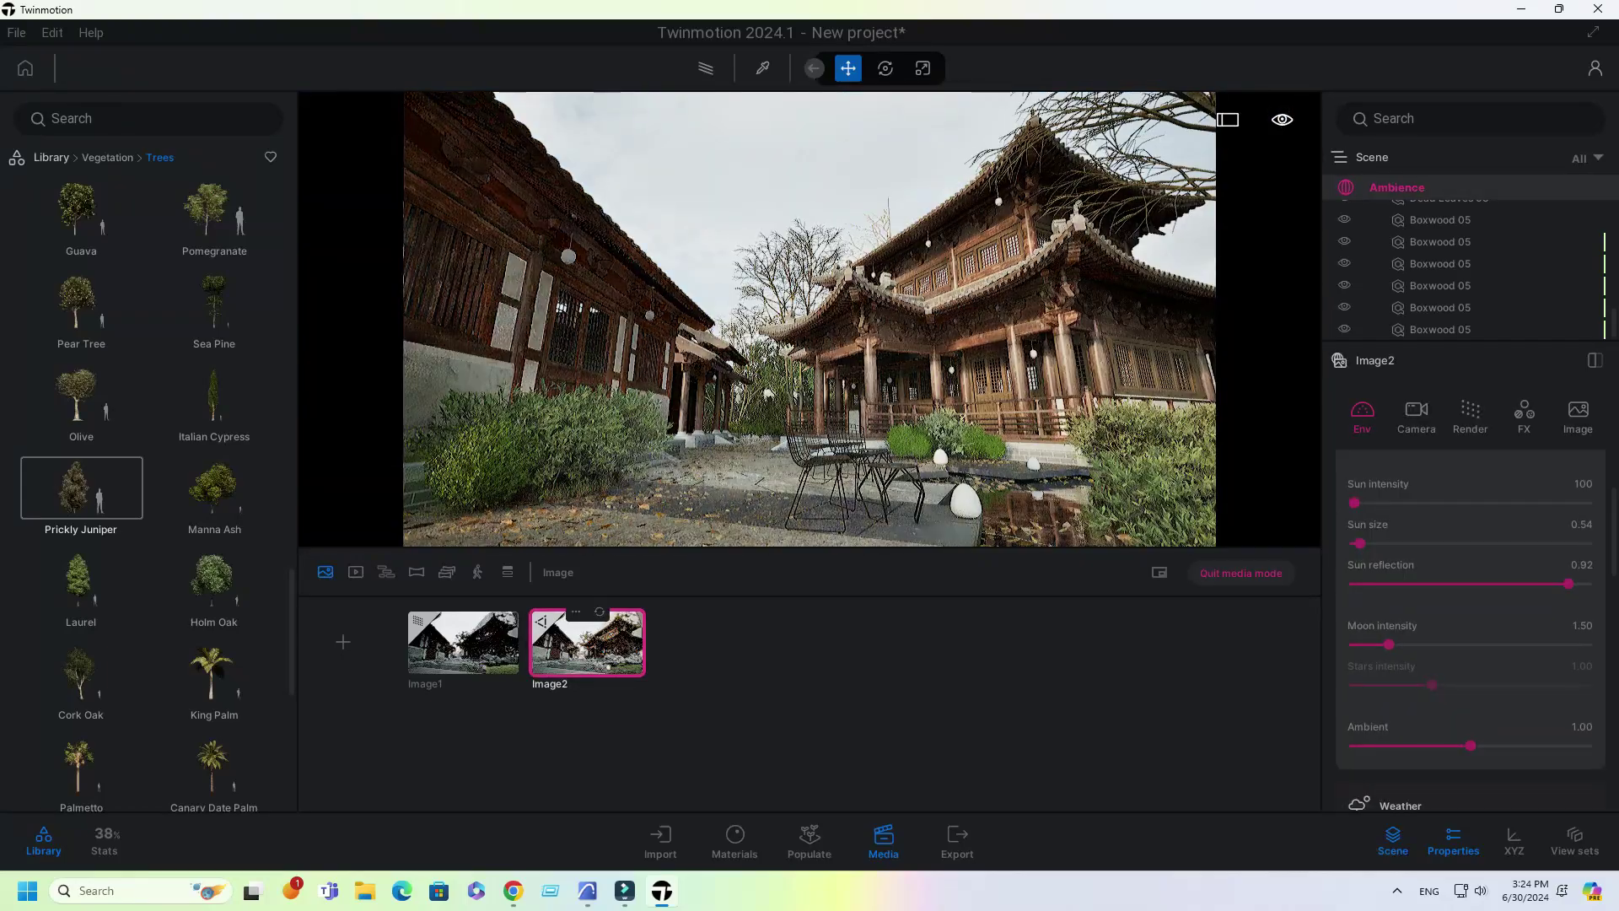
click(463, 643)
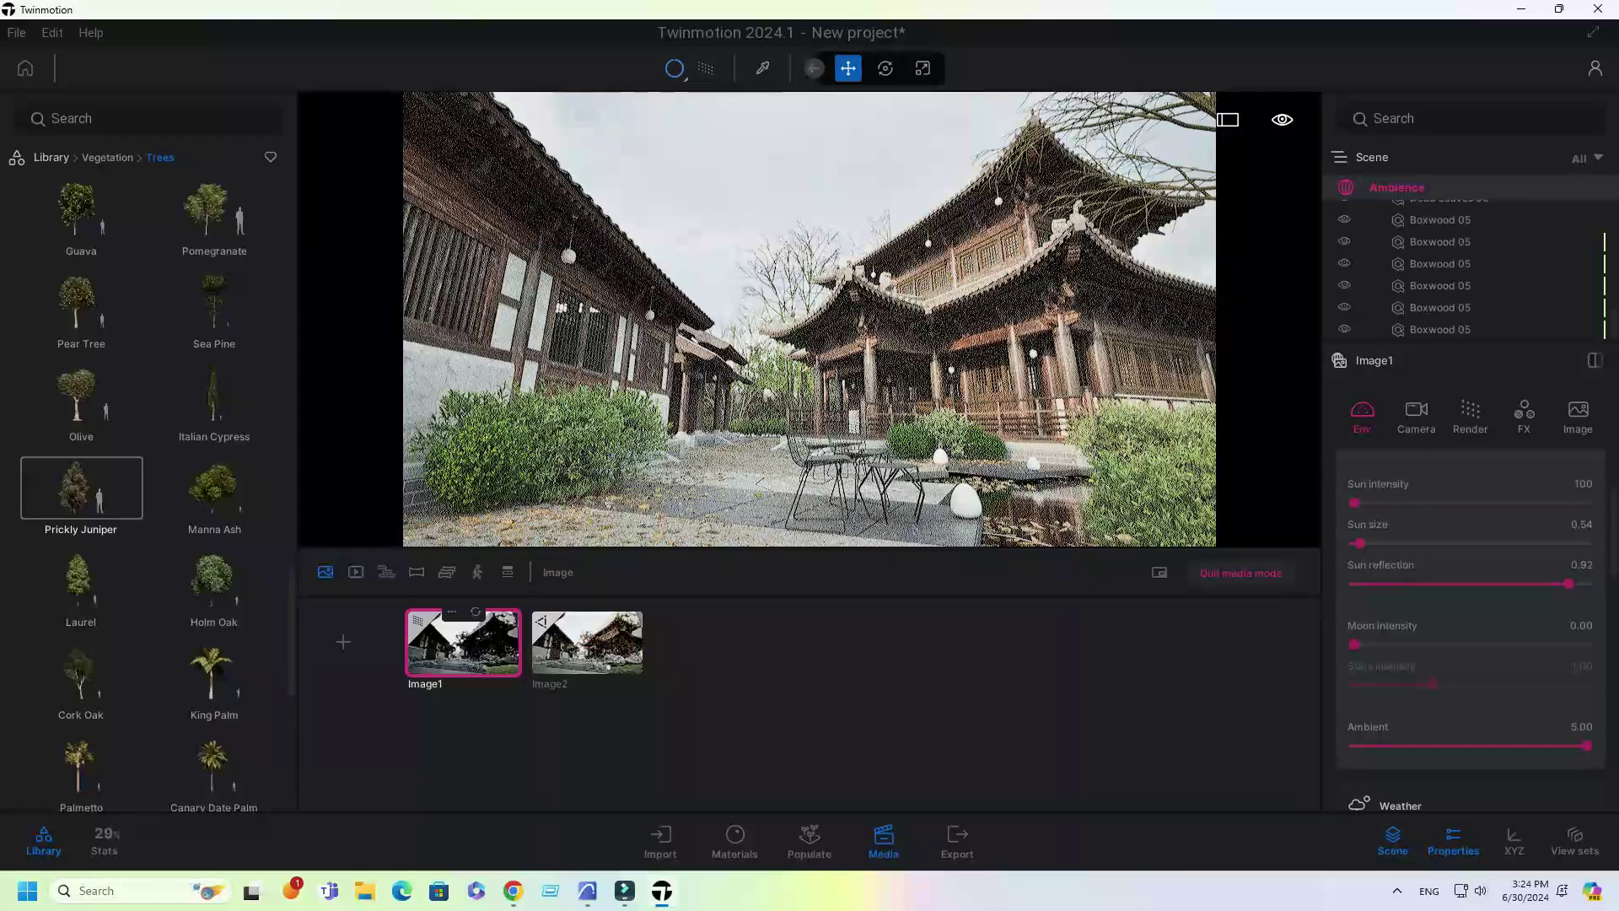
Step: Place a Japanese walnut tree, increase its age, move it behind the pavilion, and check the result in Image2
scroll(691, 405, up, 5)
scroll(81, 480, up, 10)
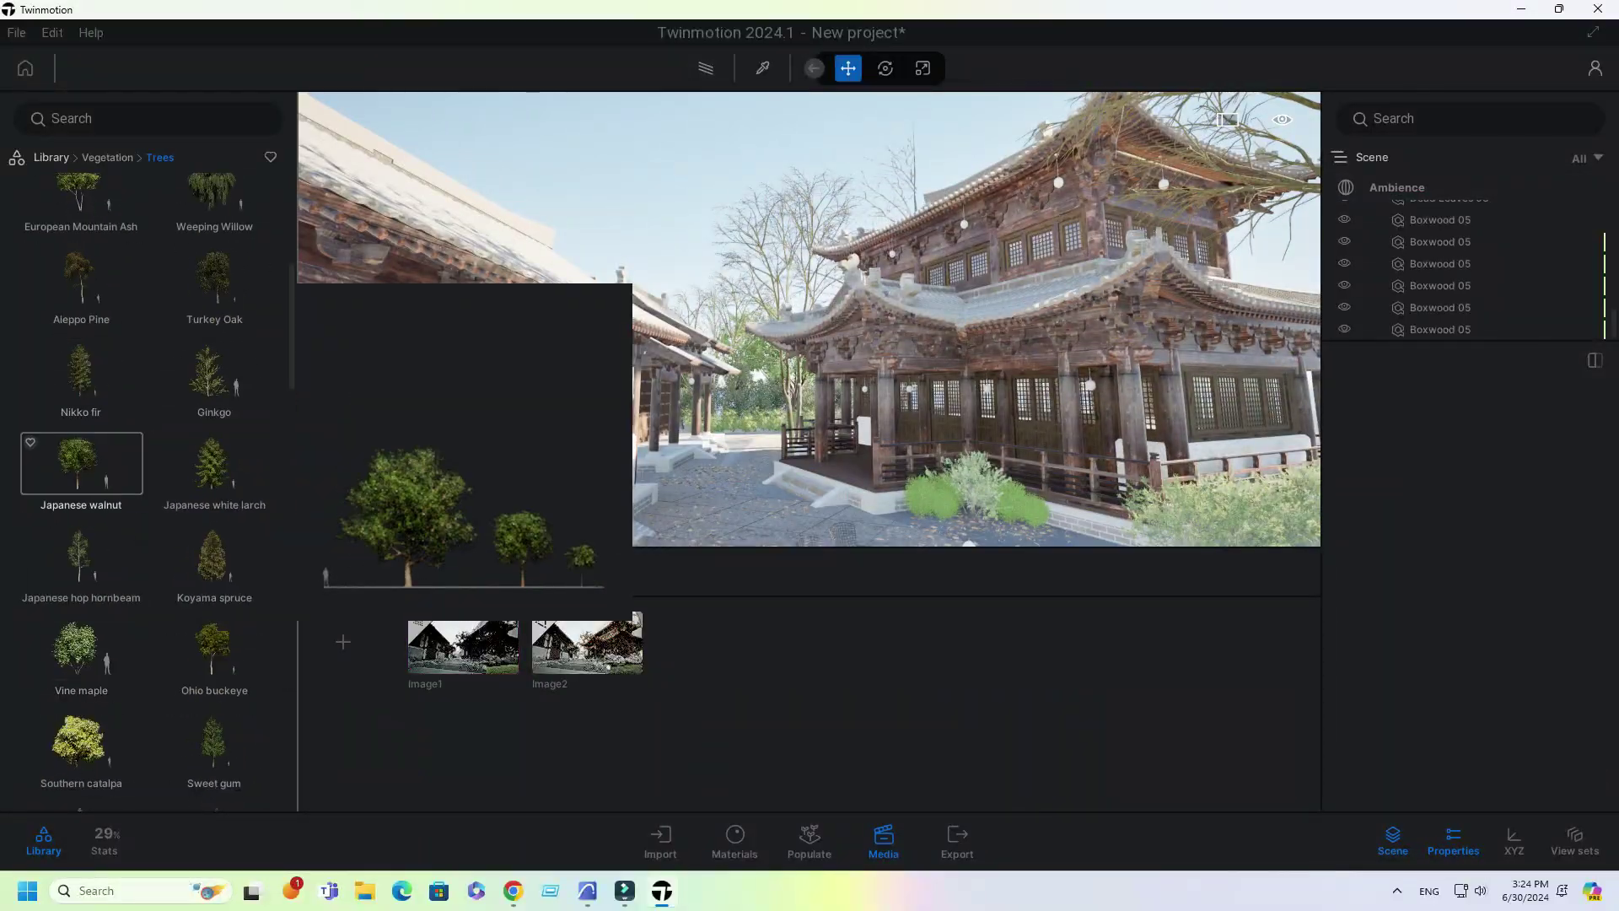
drag(82, 463, 771, 523)
drag(1470, 466, 1527, 467)
right_drag(785, 337, 818, 422)
drag(734, 412, 1282, 447)
click(587, 643)
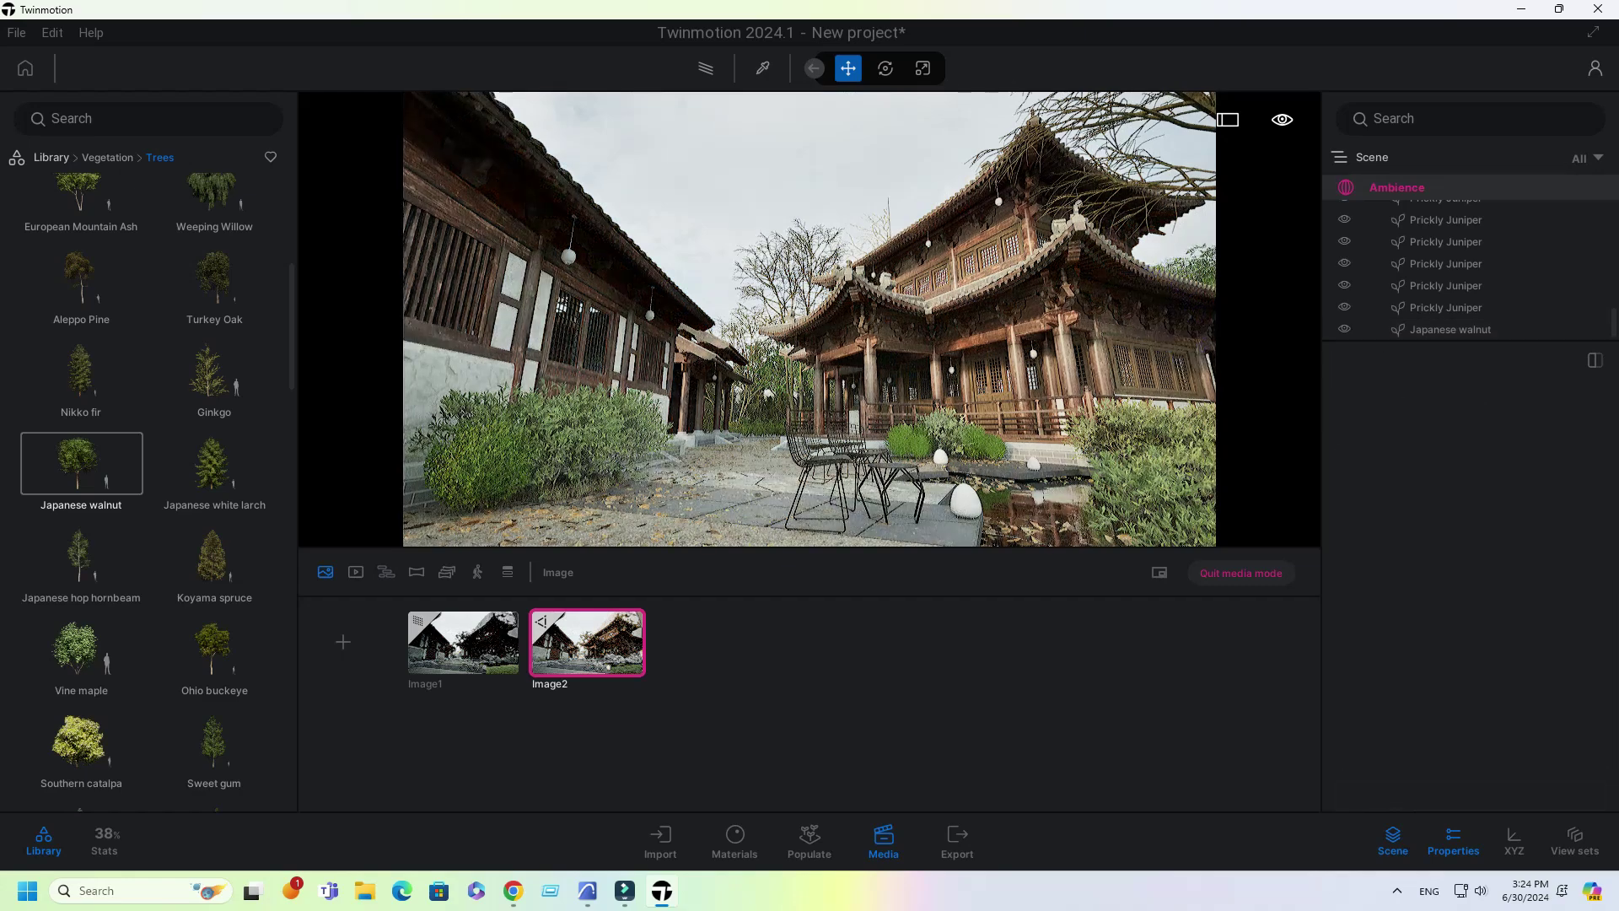
Step: Place an American plane tree in the middle of the courtyard and set its season to Winter
key(Escape)
scroll(144, 464, down, 5)
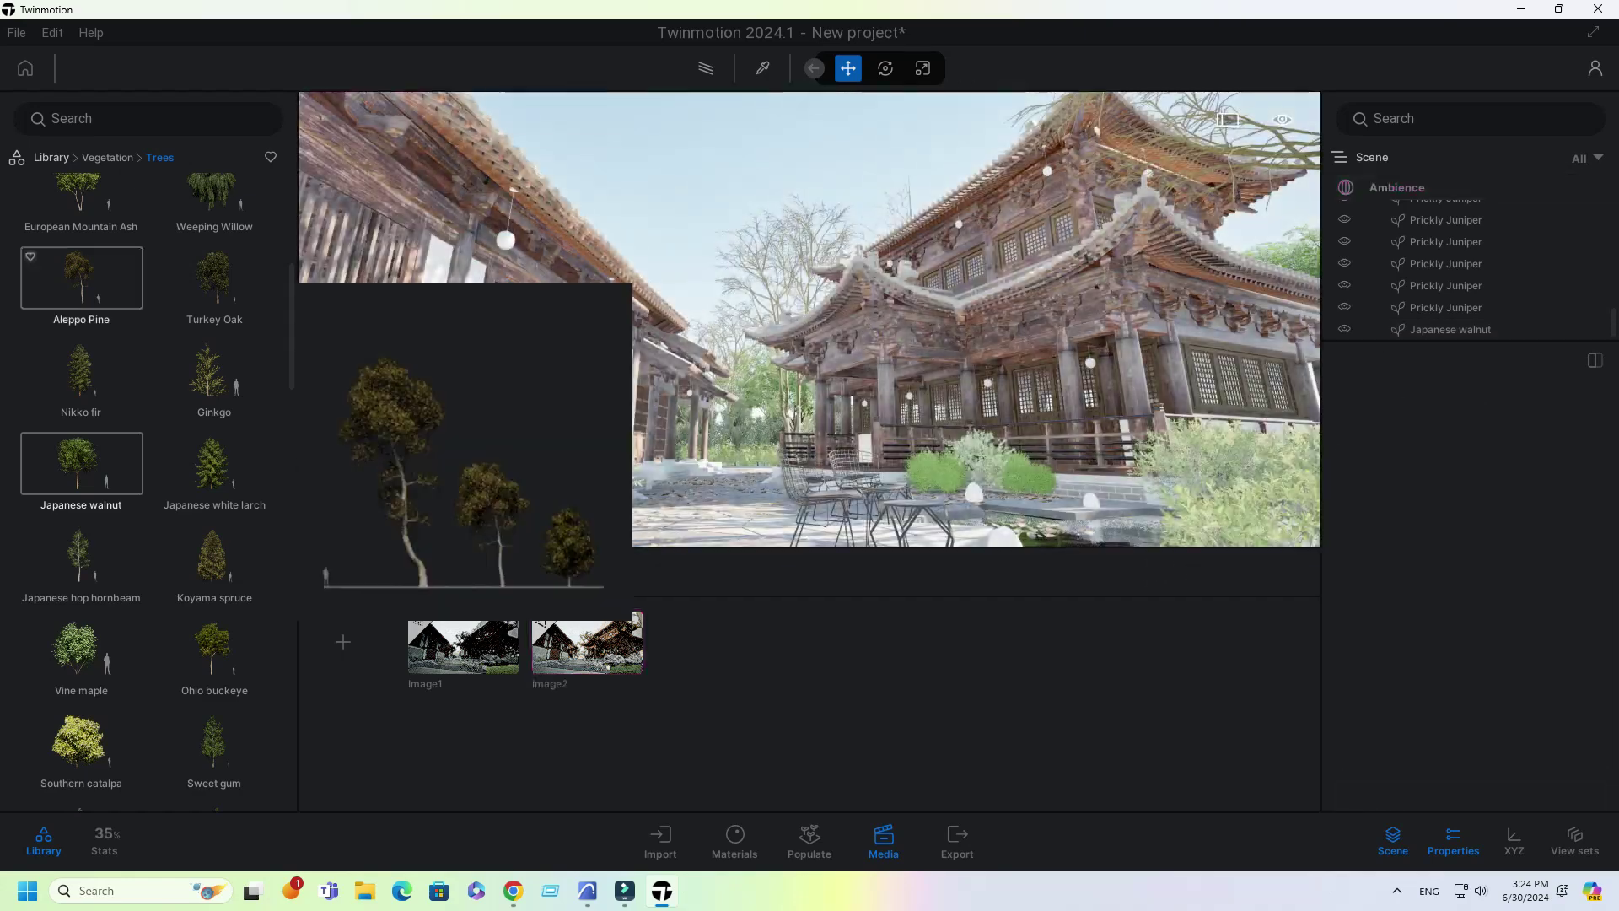
scroll(143, 498, down, 1)
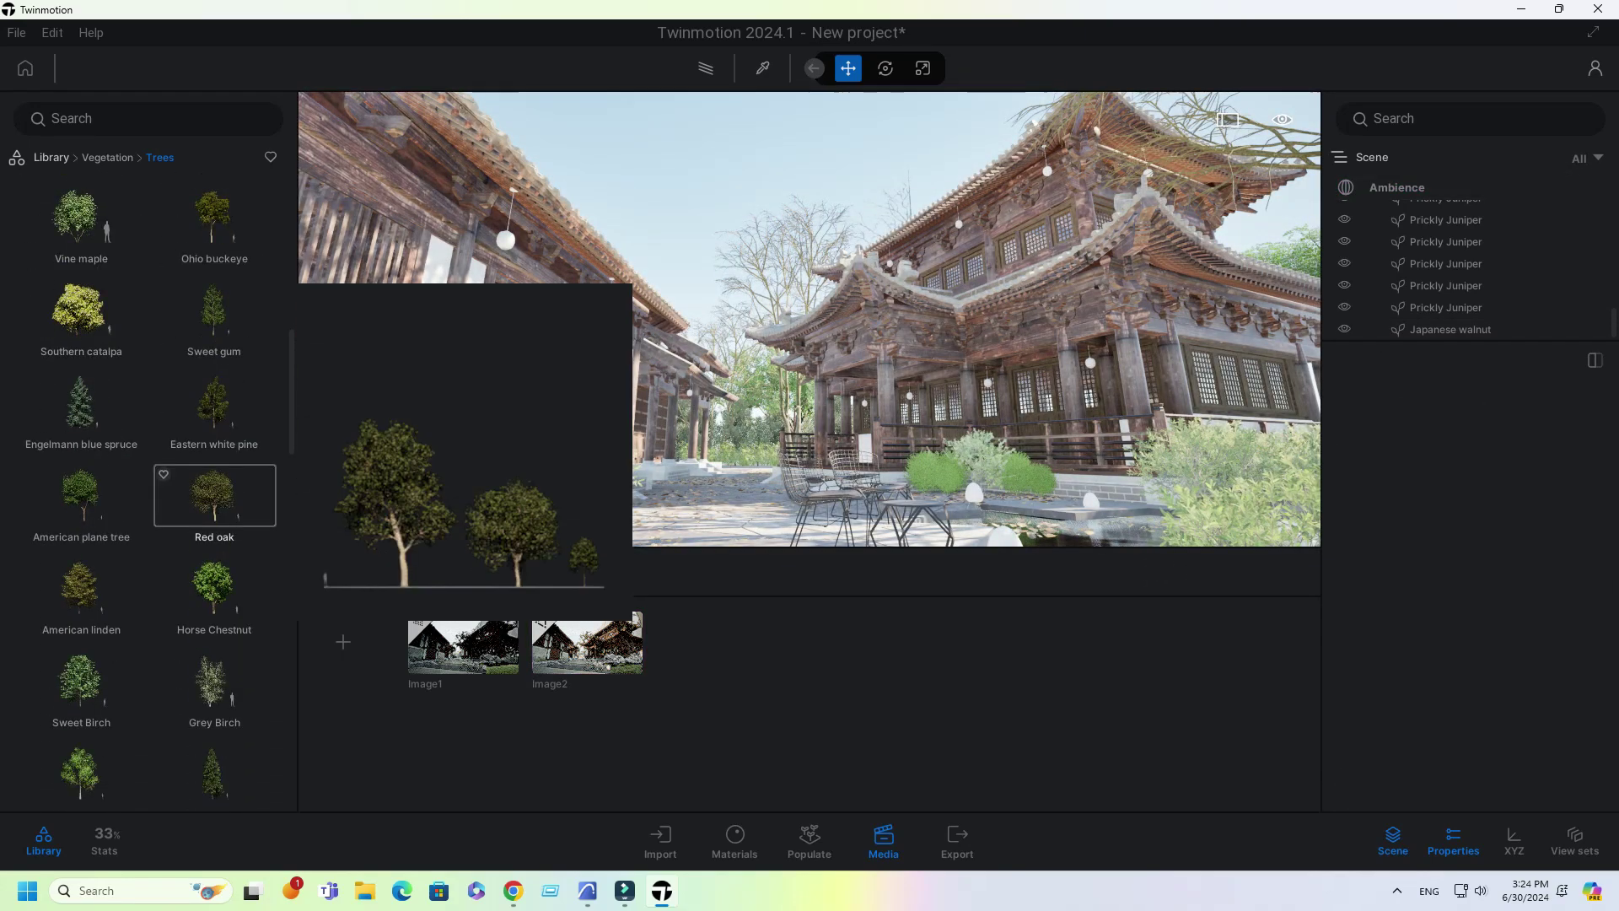
mouse_move(81, 497)
drag(81, 498, 729, 514)
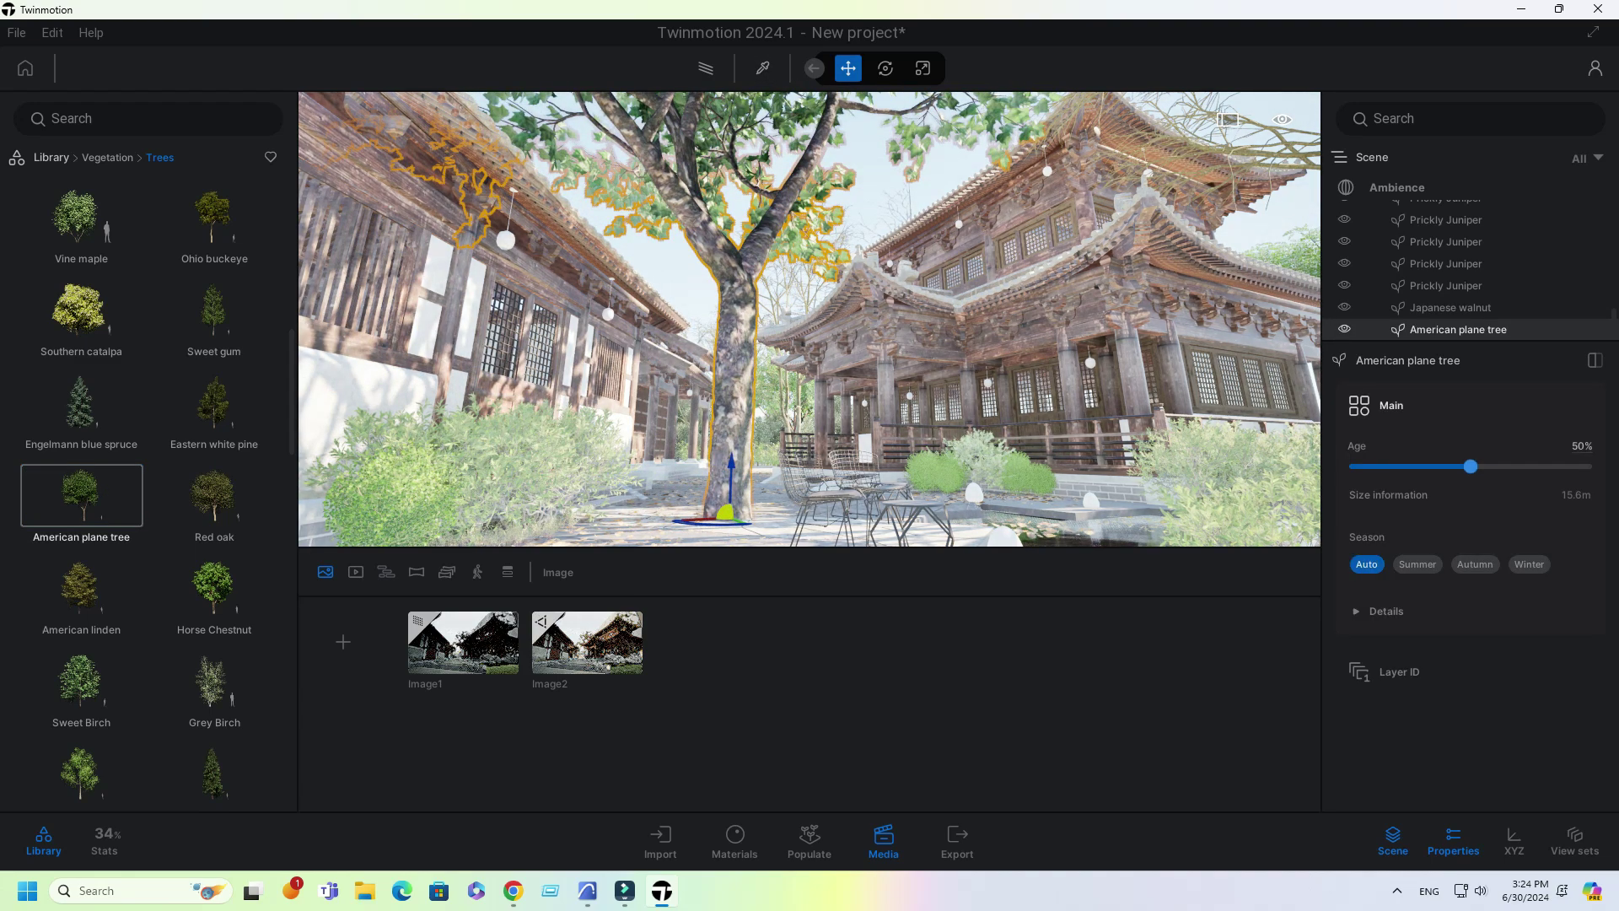
click(1475, 564)
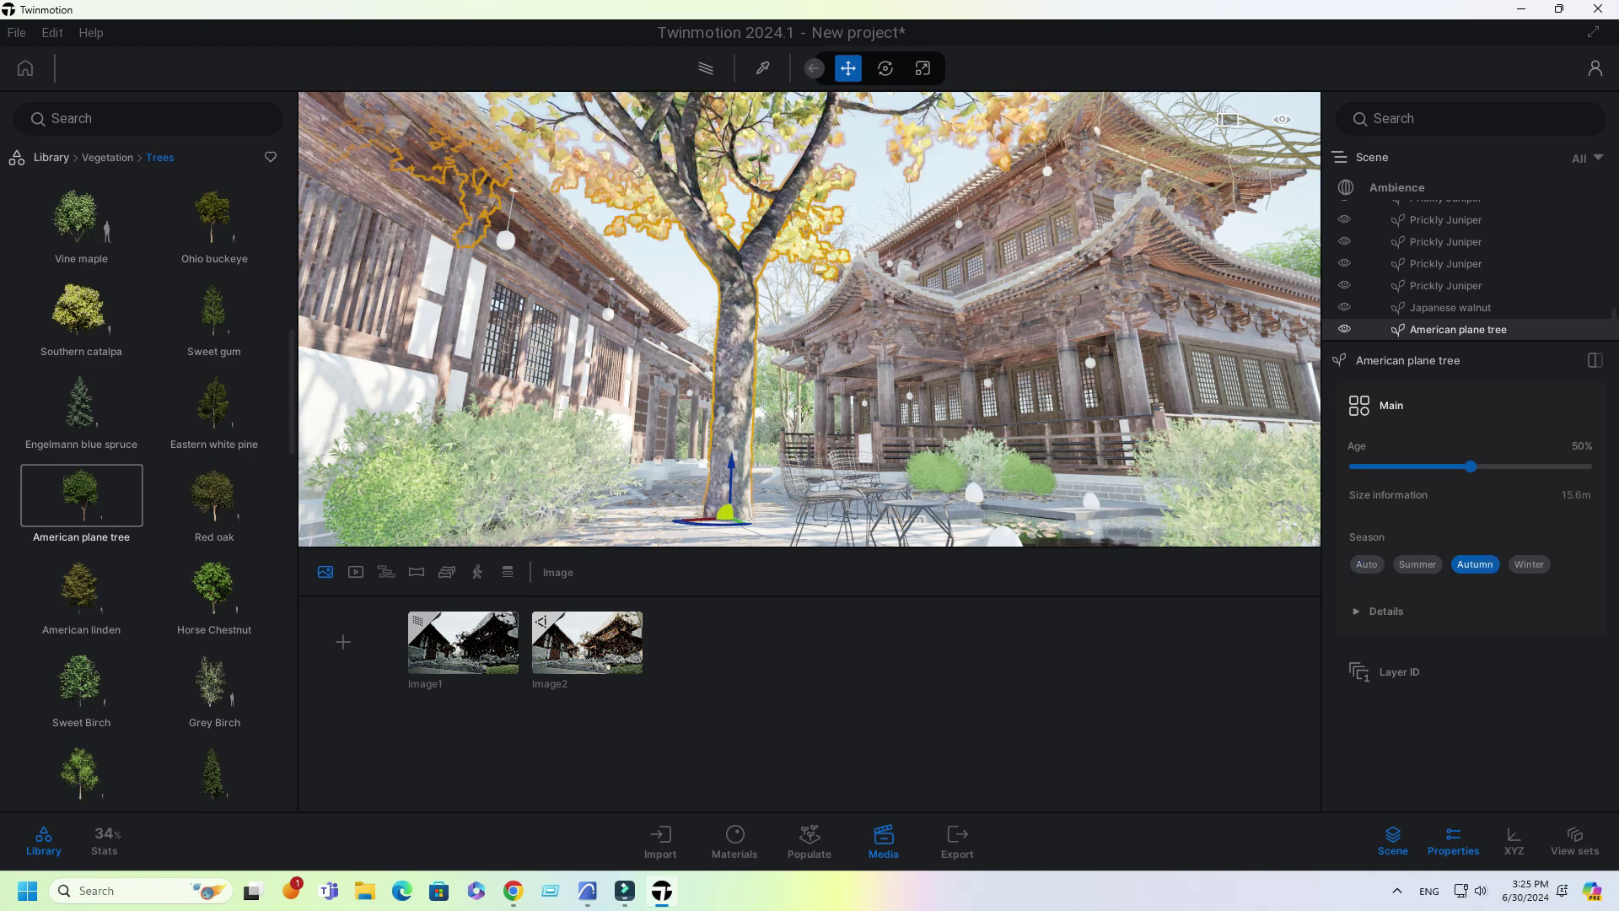
click(1529, 564)
right_drag(1012, 337, 1012, 278)
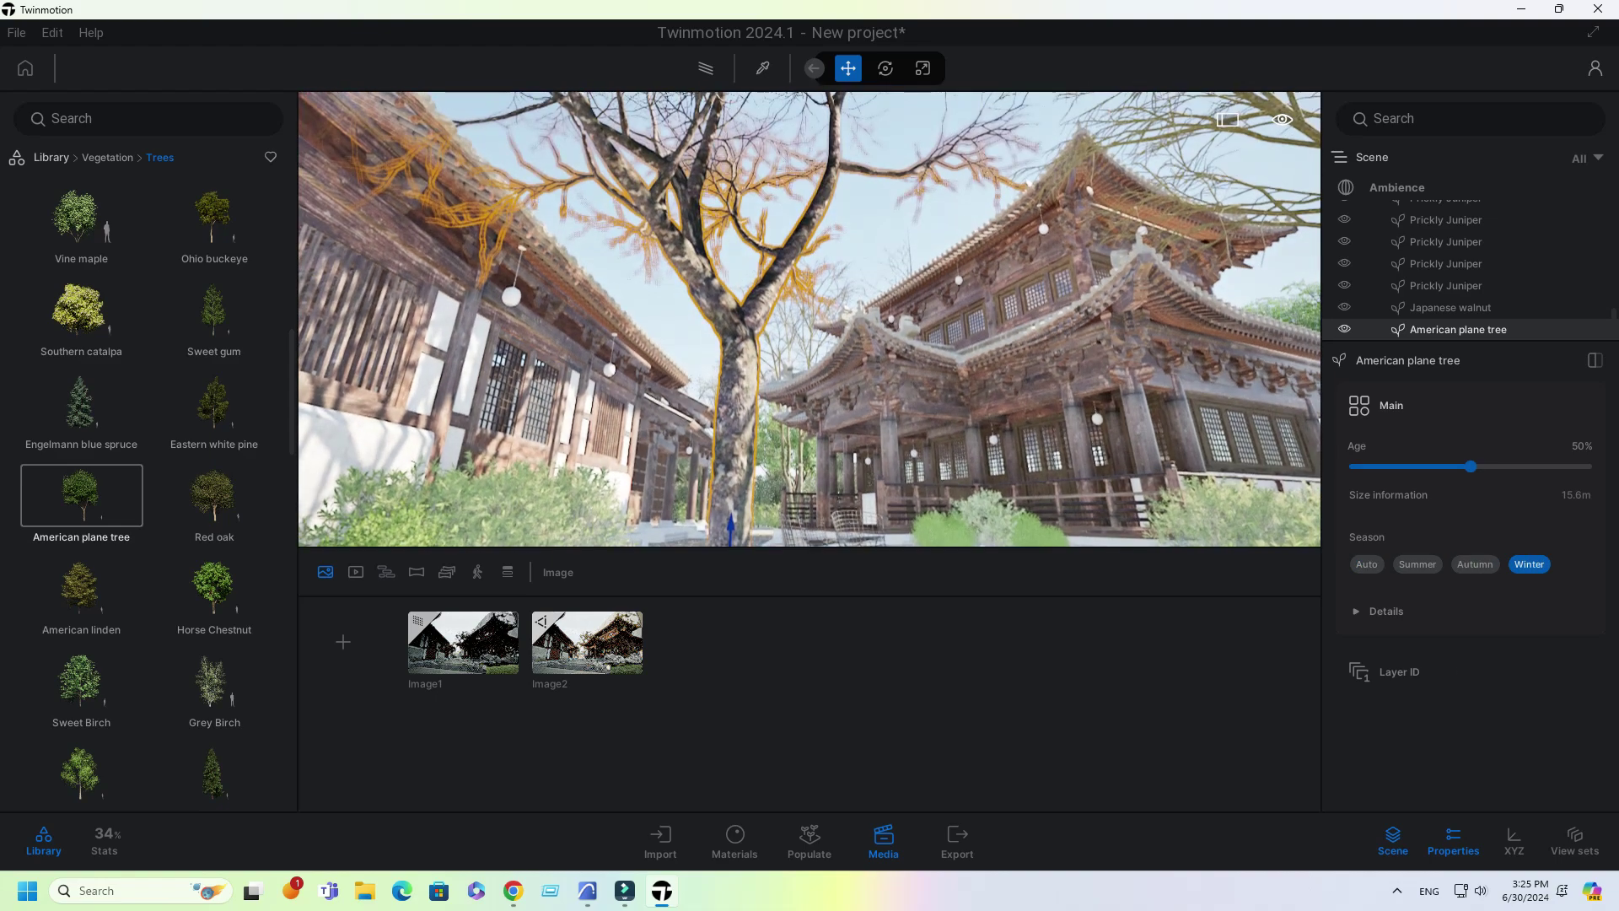
key(Escape)
Step: Move the American plane tree back toward the far end of the side building and check the result in Image2
right_drag(843, 295, 843, 430)
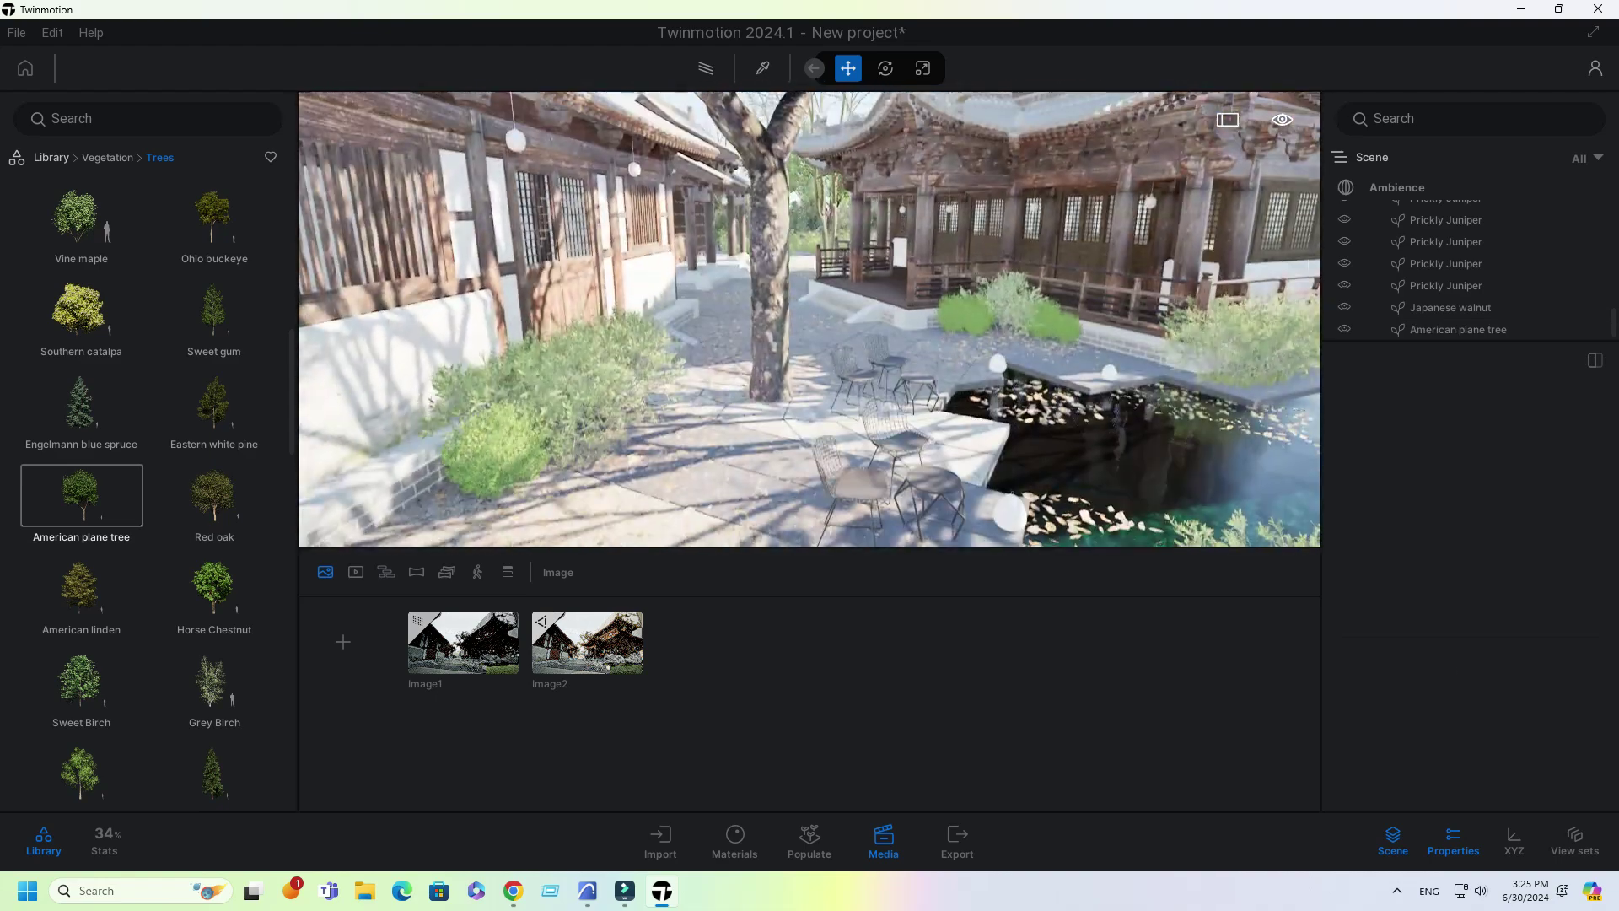
click(764, 321)
drag(769, 392, 734, 328)
middle_drag(733, 329, 687, 522)
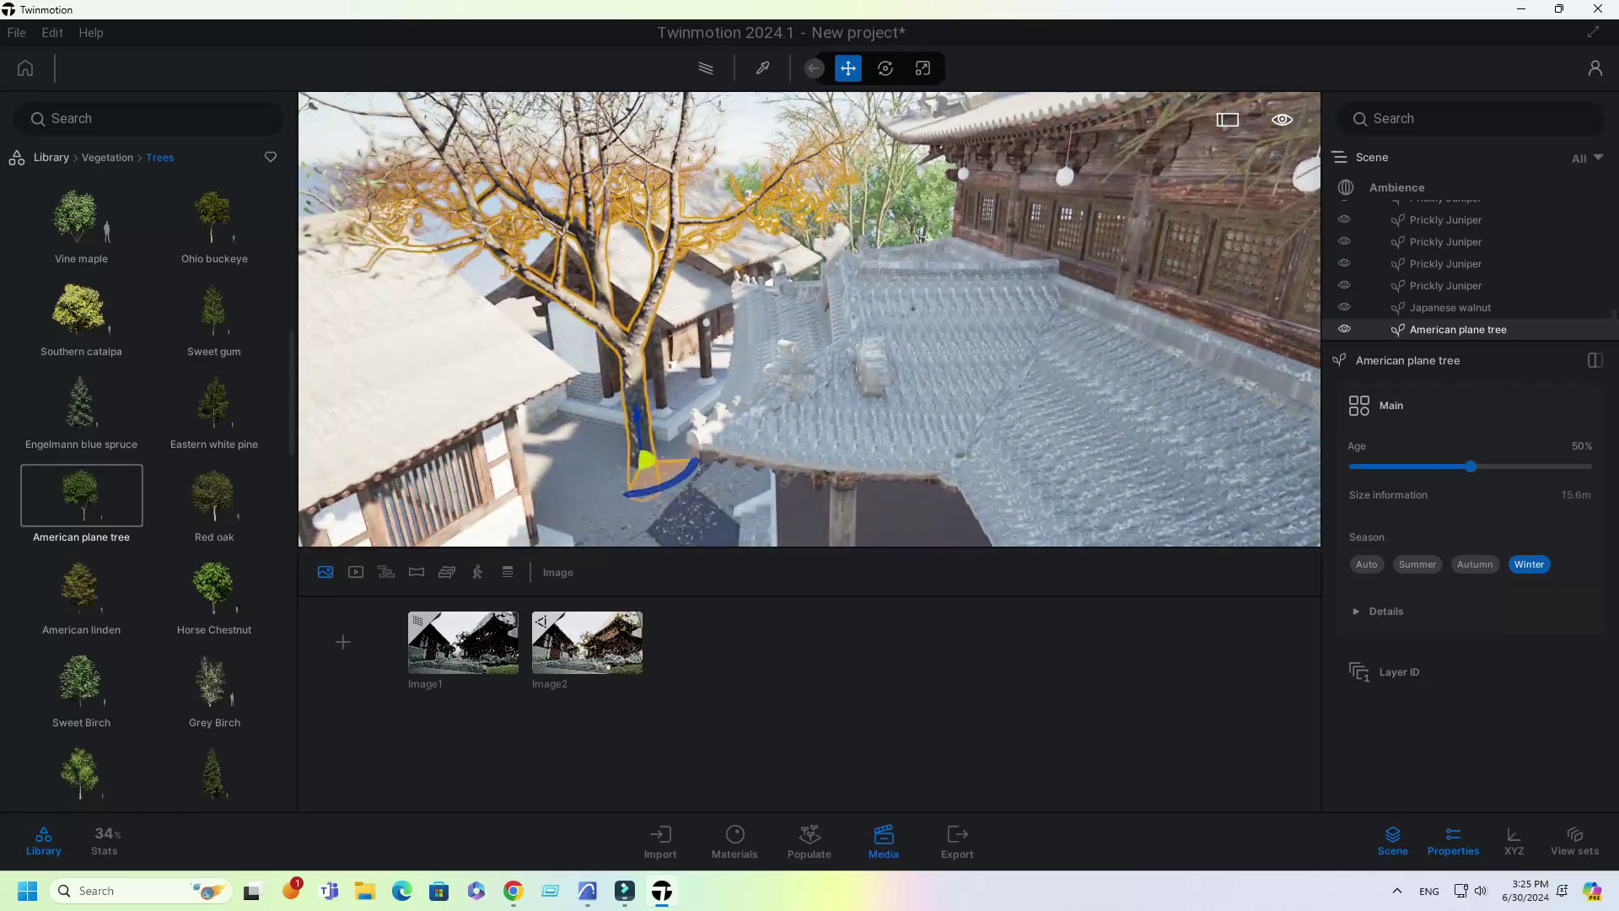
drag(648, 461, 548, 482)
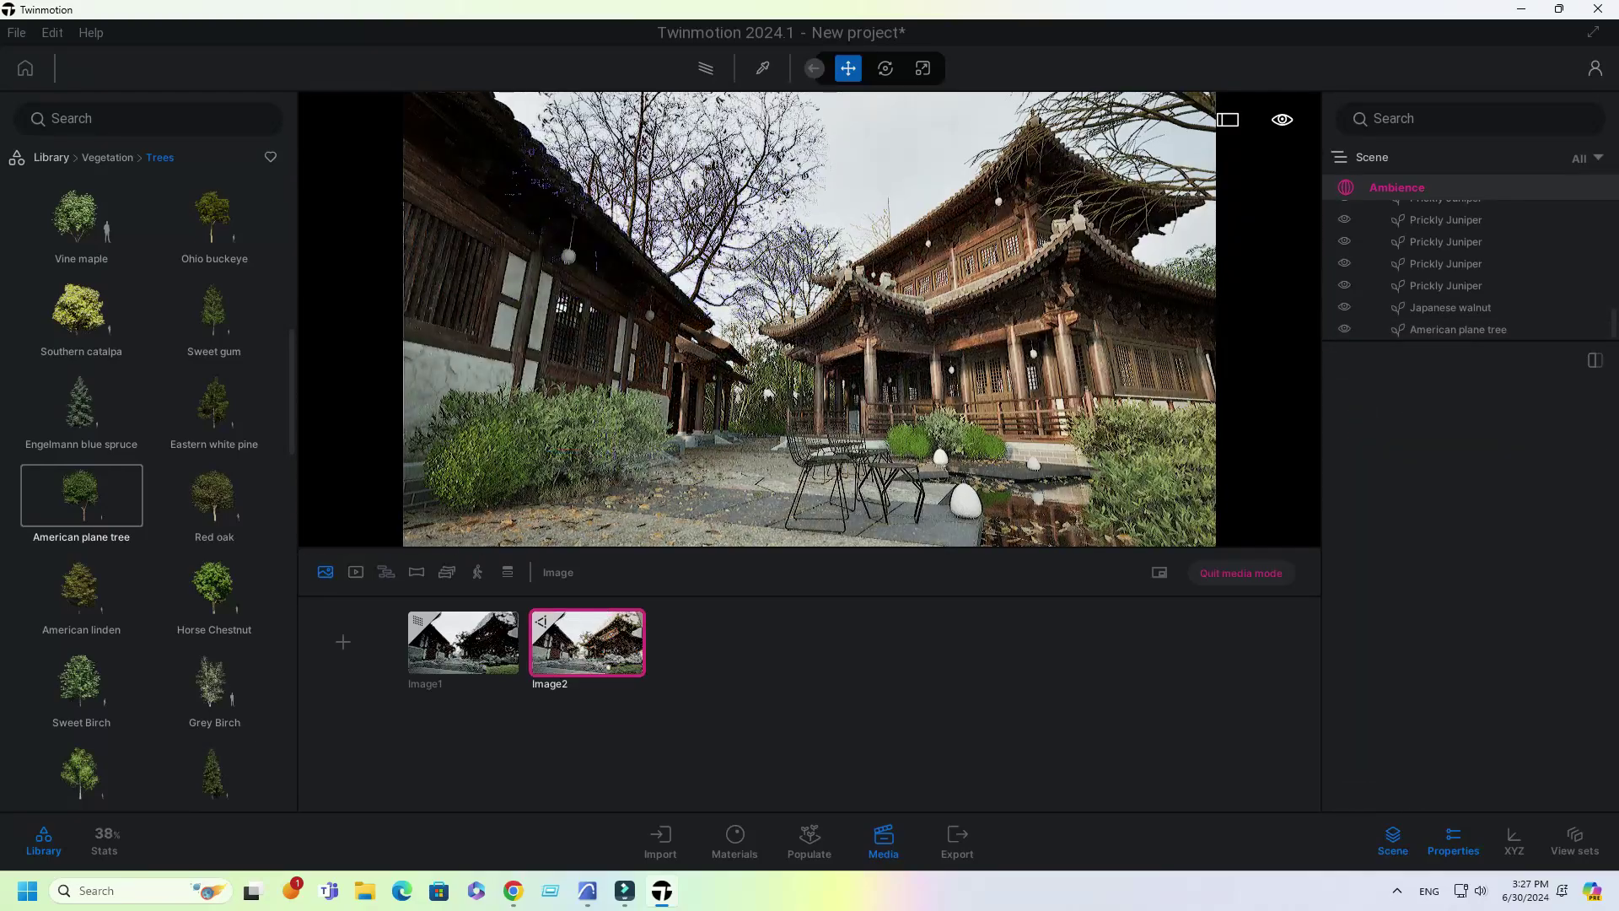
Step: Delete the imported bare tree group beside the pond
click(1241, 574)
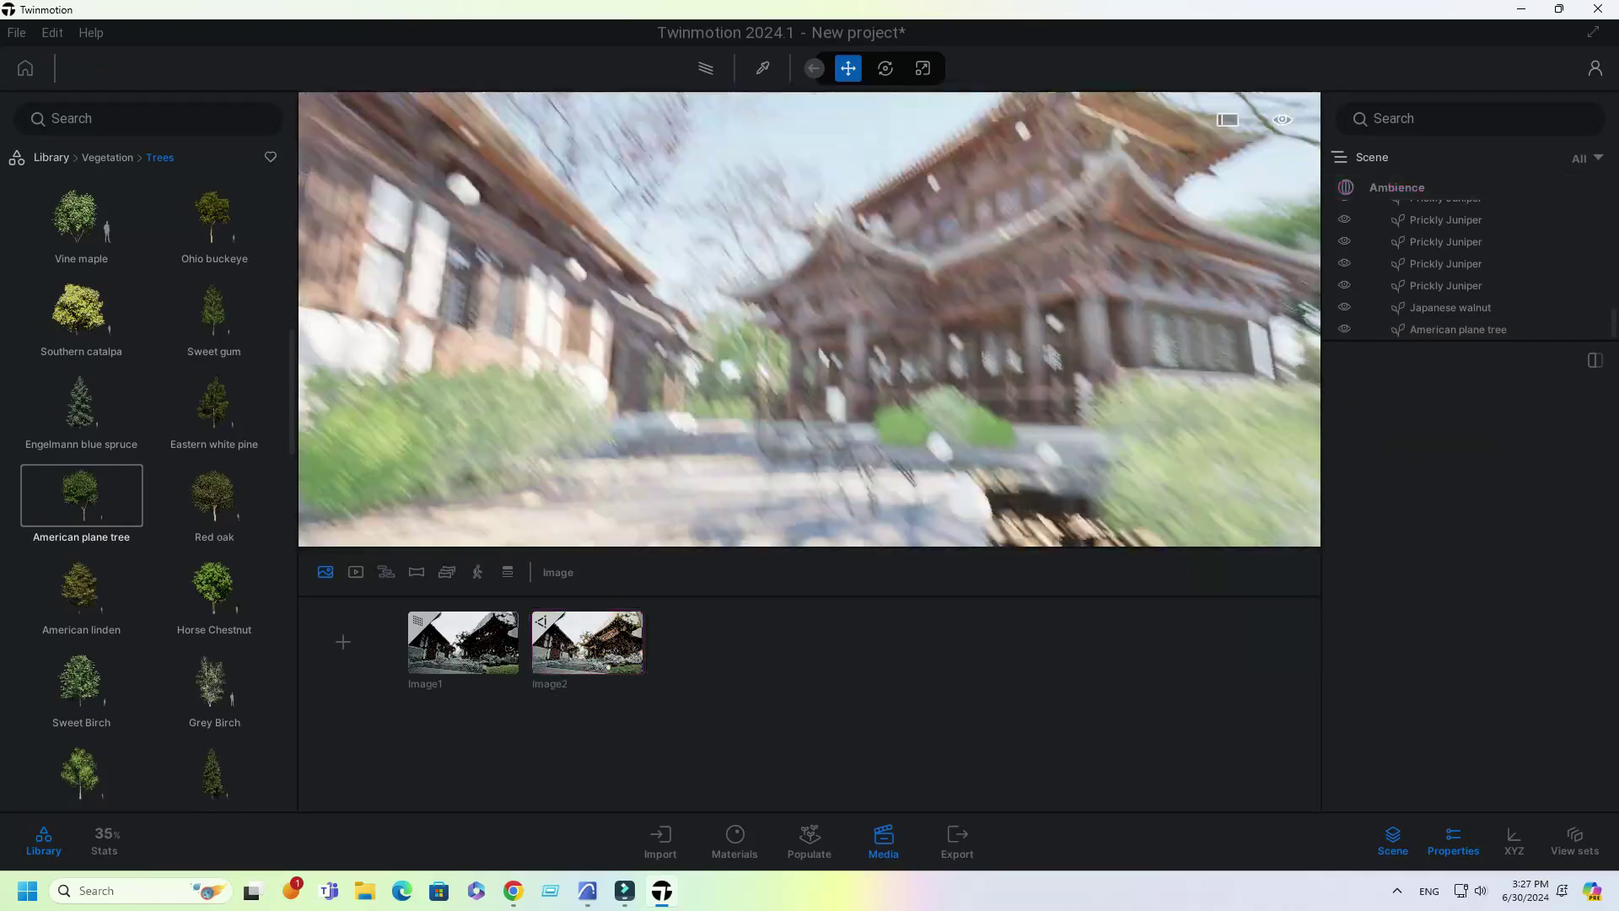
right_drag(810, 320, 962, 321)
middle_drag(961, 321, 970, 388)
click(1003, 337)
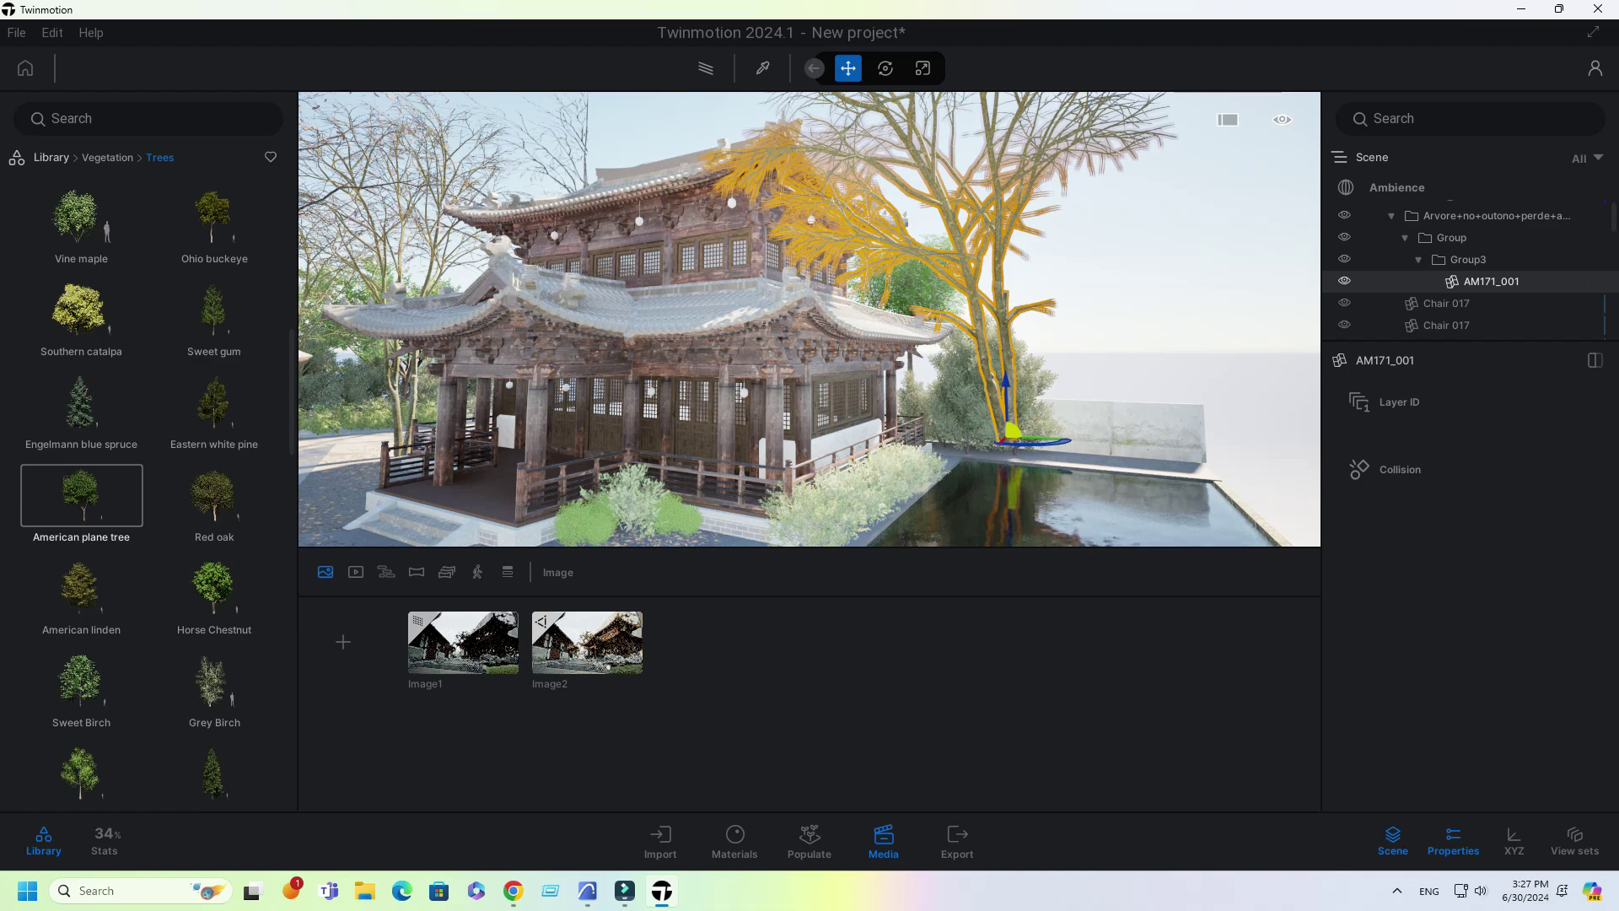
click(1496, 216)
key(Delete)
Step: Copy the American plane tree as an instance into the pond beside the pavilion and check the result in Image2
right_drag(843, 321, 649, 396)
click(497, 286)
key(Escape)
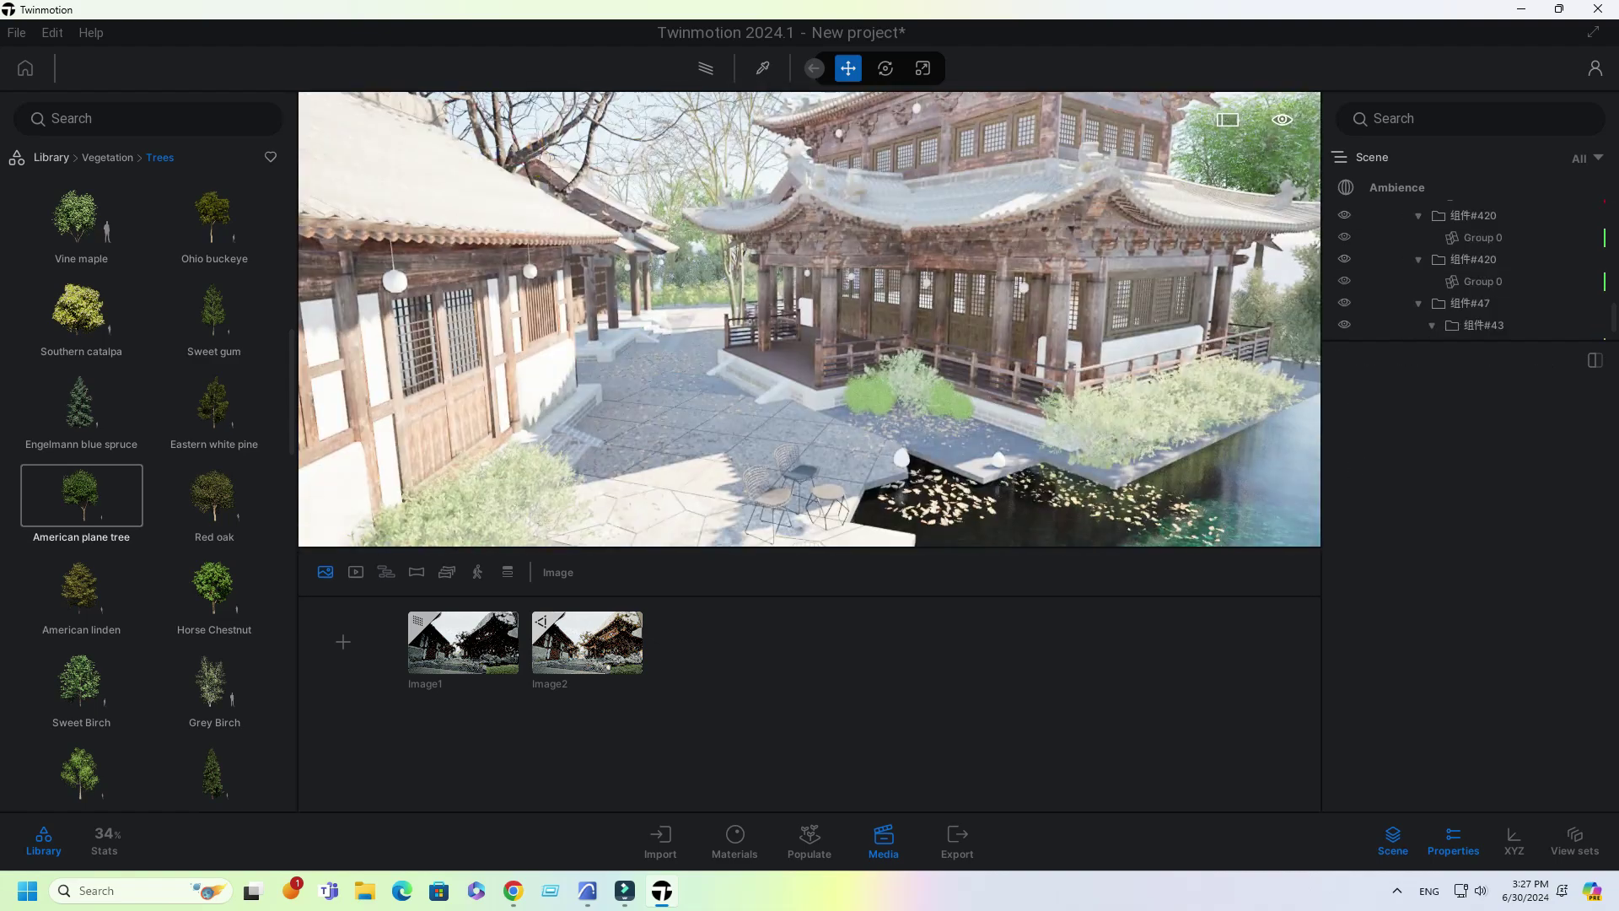
click(548, 151)
right_drag(548, 152, 548, 228)
key(s)
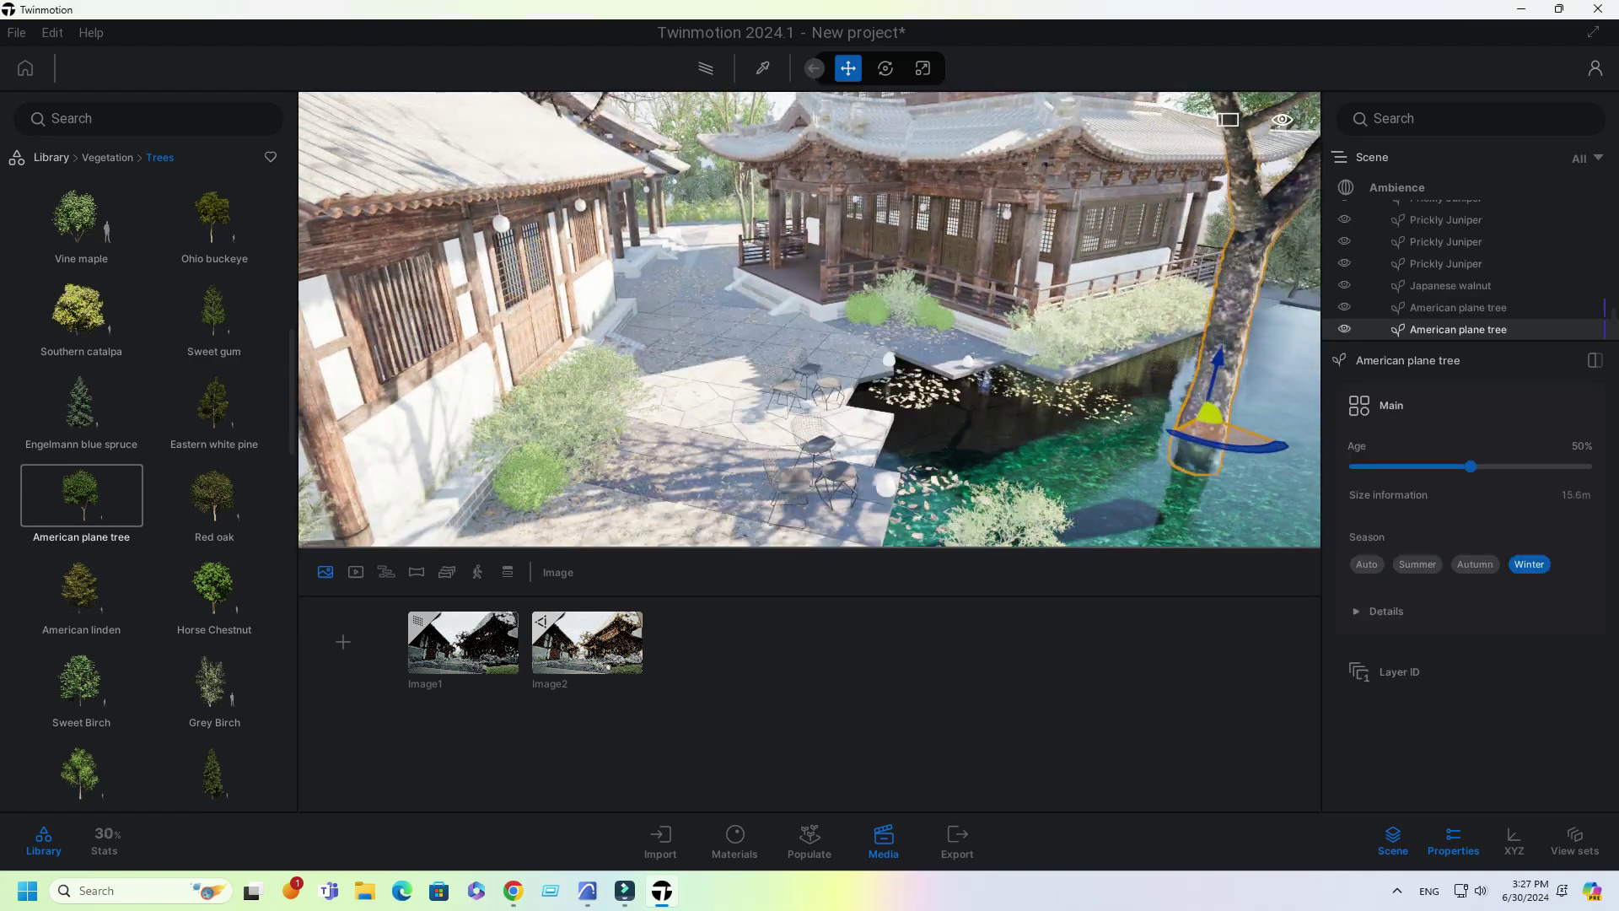
click(587, 642)
Step: Adjust the position of the American plane tree in the pond and compare the result in Image1 and Image2
right_drag(810, 320, 928, 329)
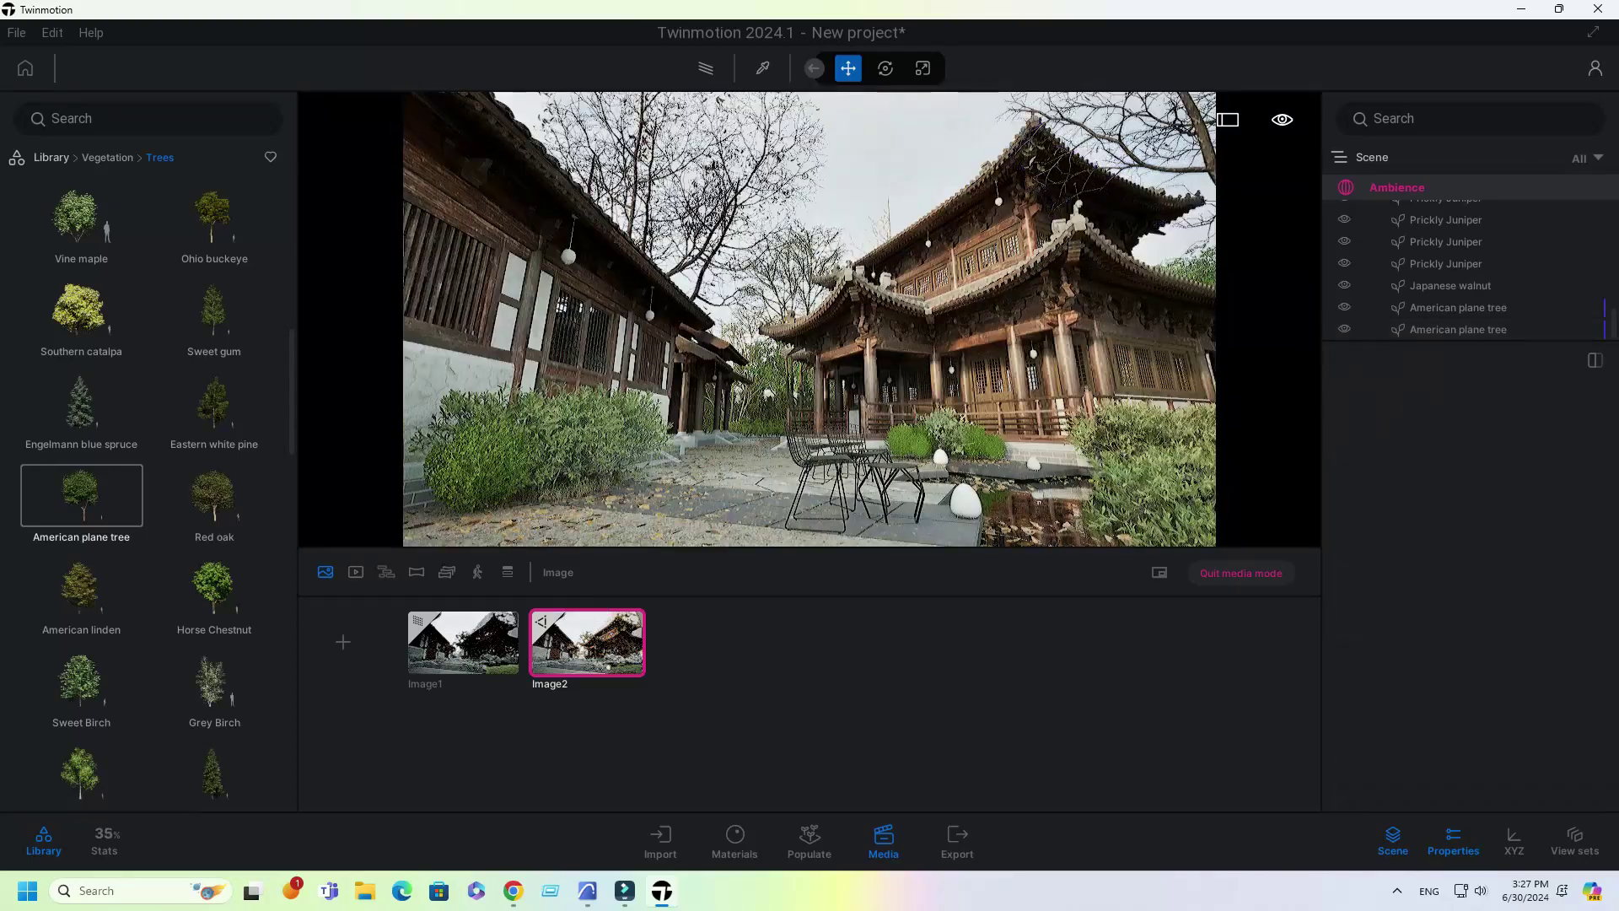
click(1241, 573)
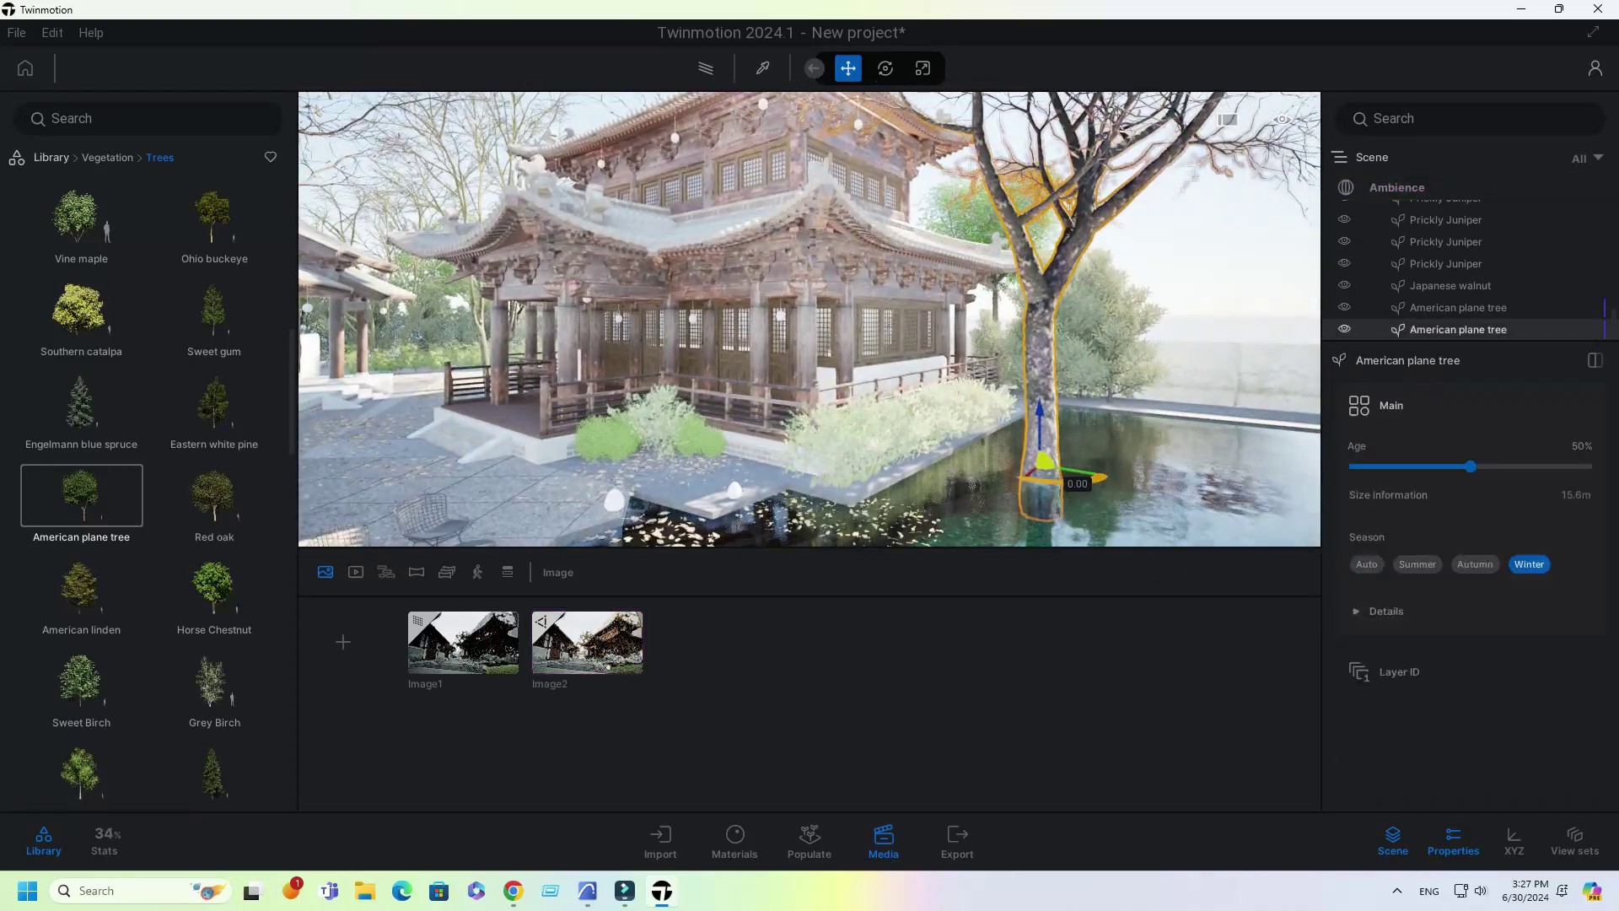
click(587, 641)
click(463, 642)
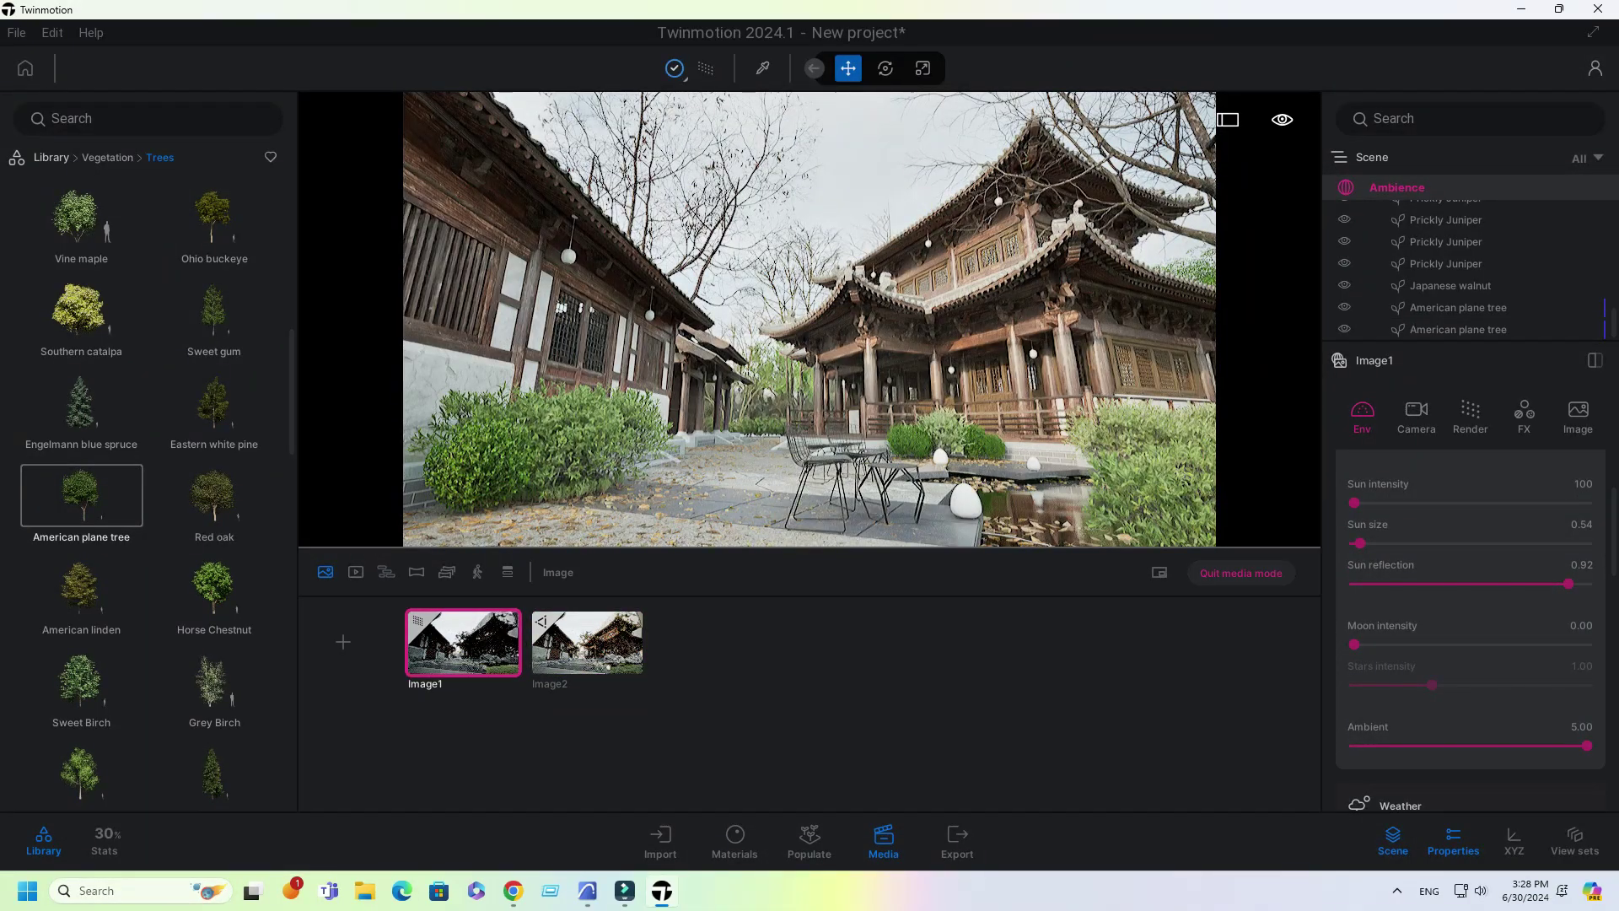
click(587, 641)
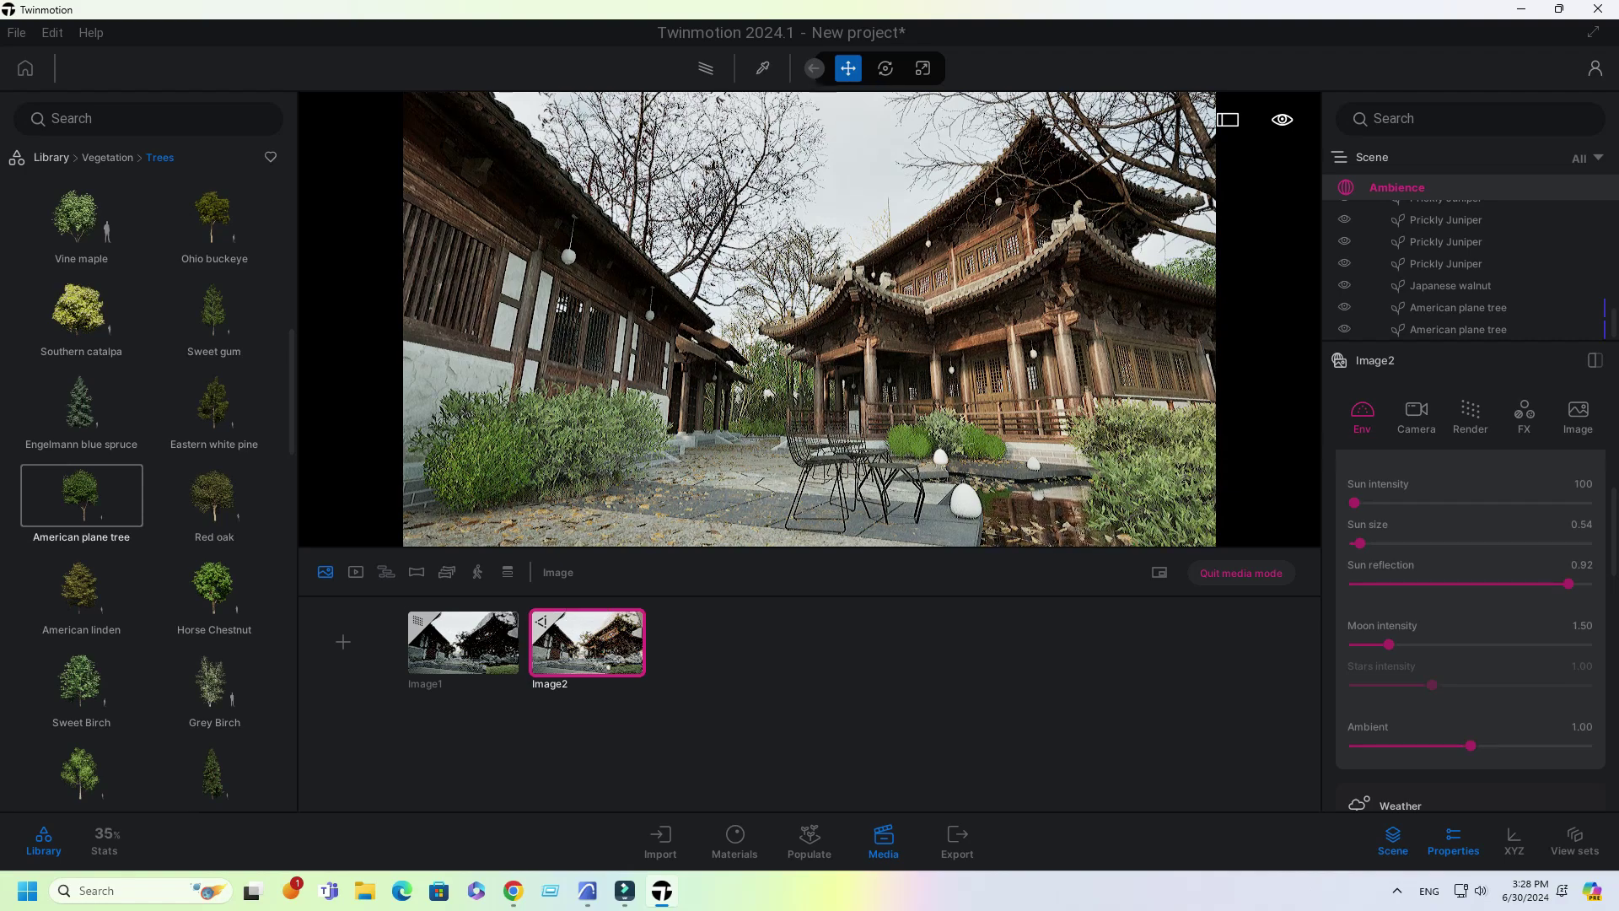
Step: Set the path tracer of Image1 to 1000 samples per pixel
click(463, 641)
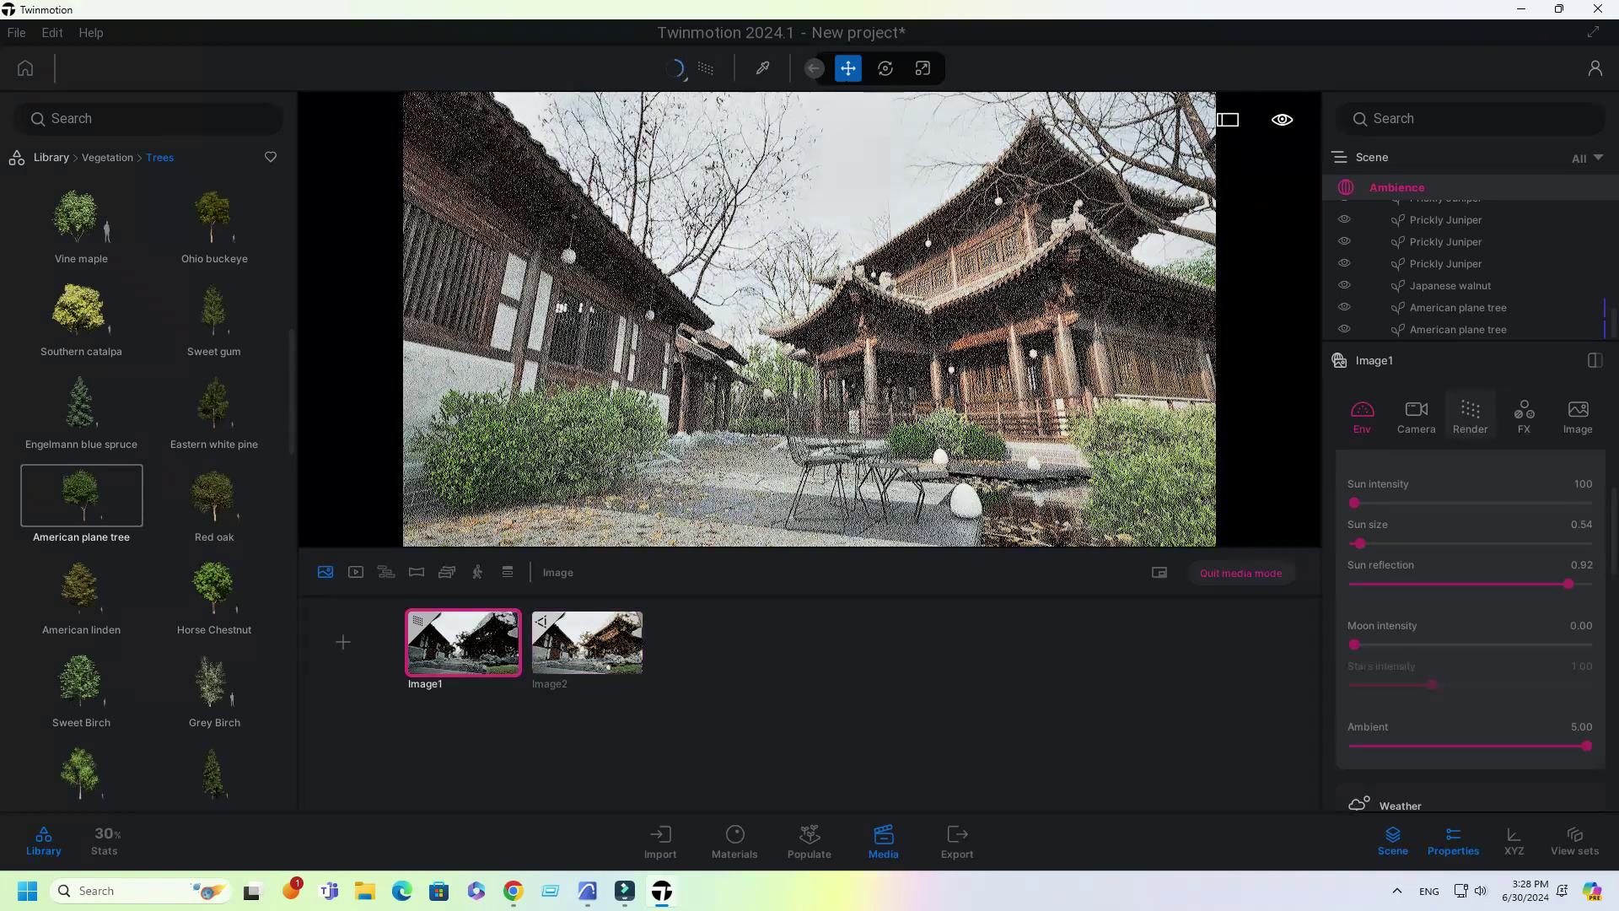
click(1470, 416)
click(1387, 655)
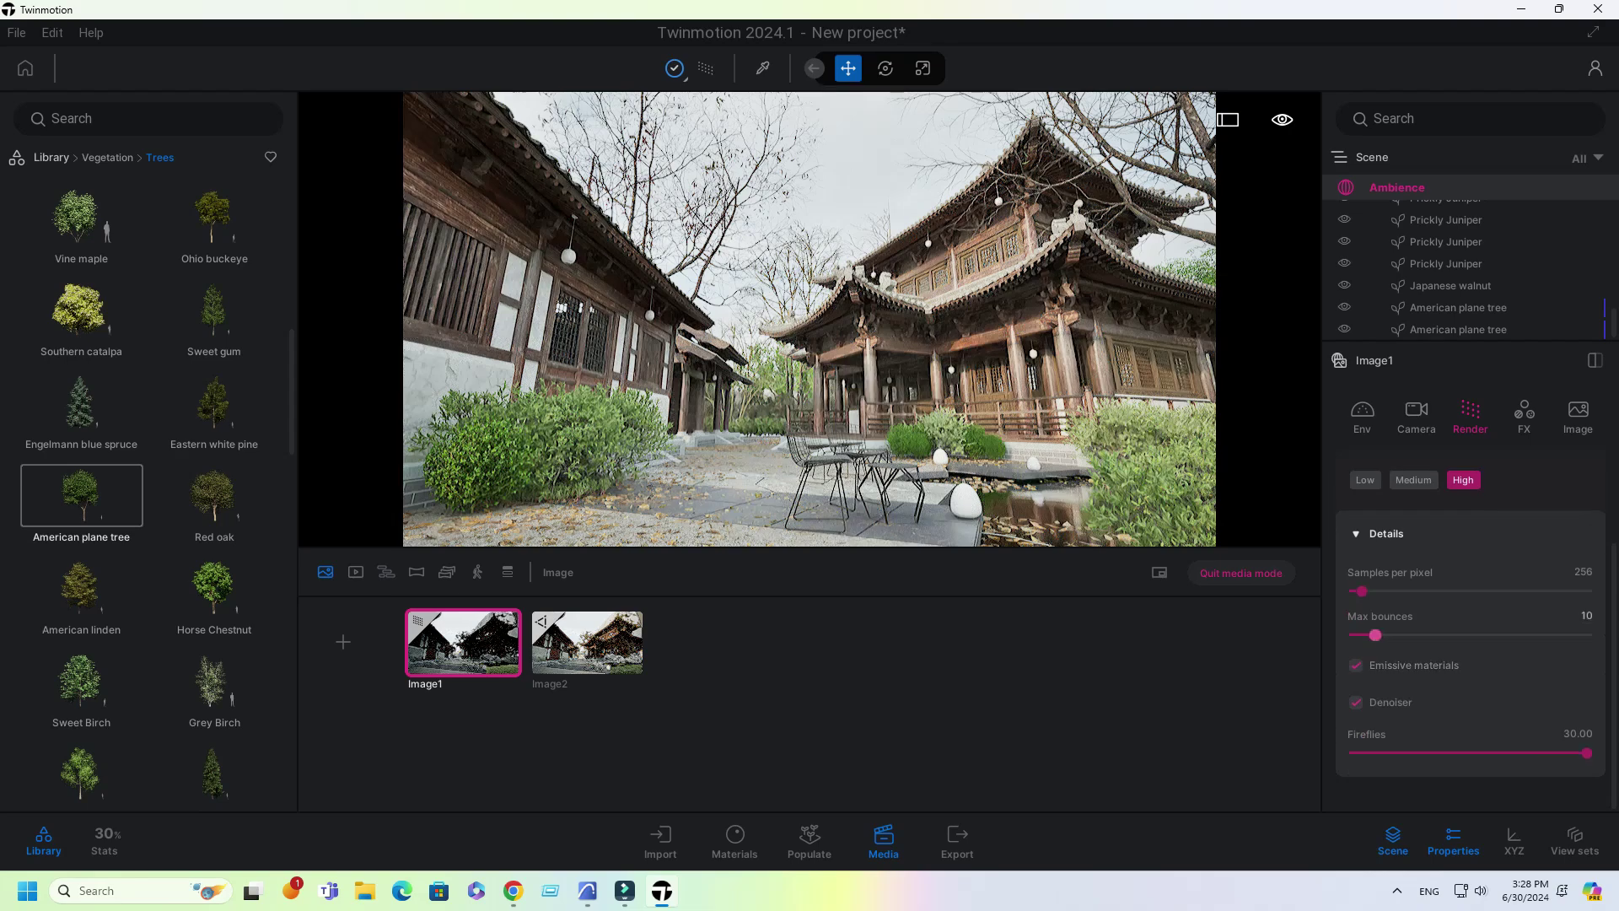
click(1580, 571)
text(1000)
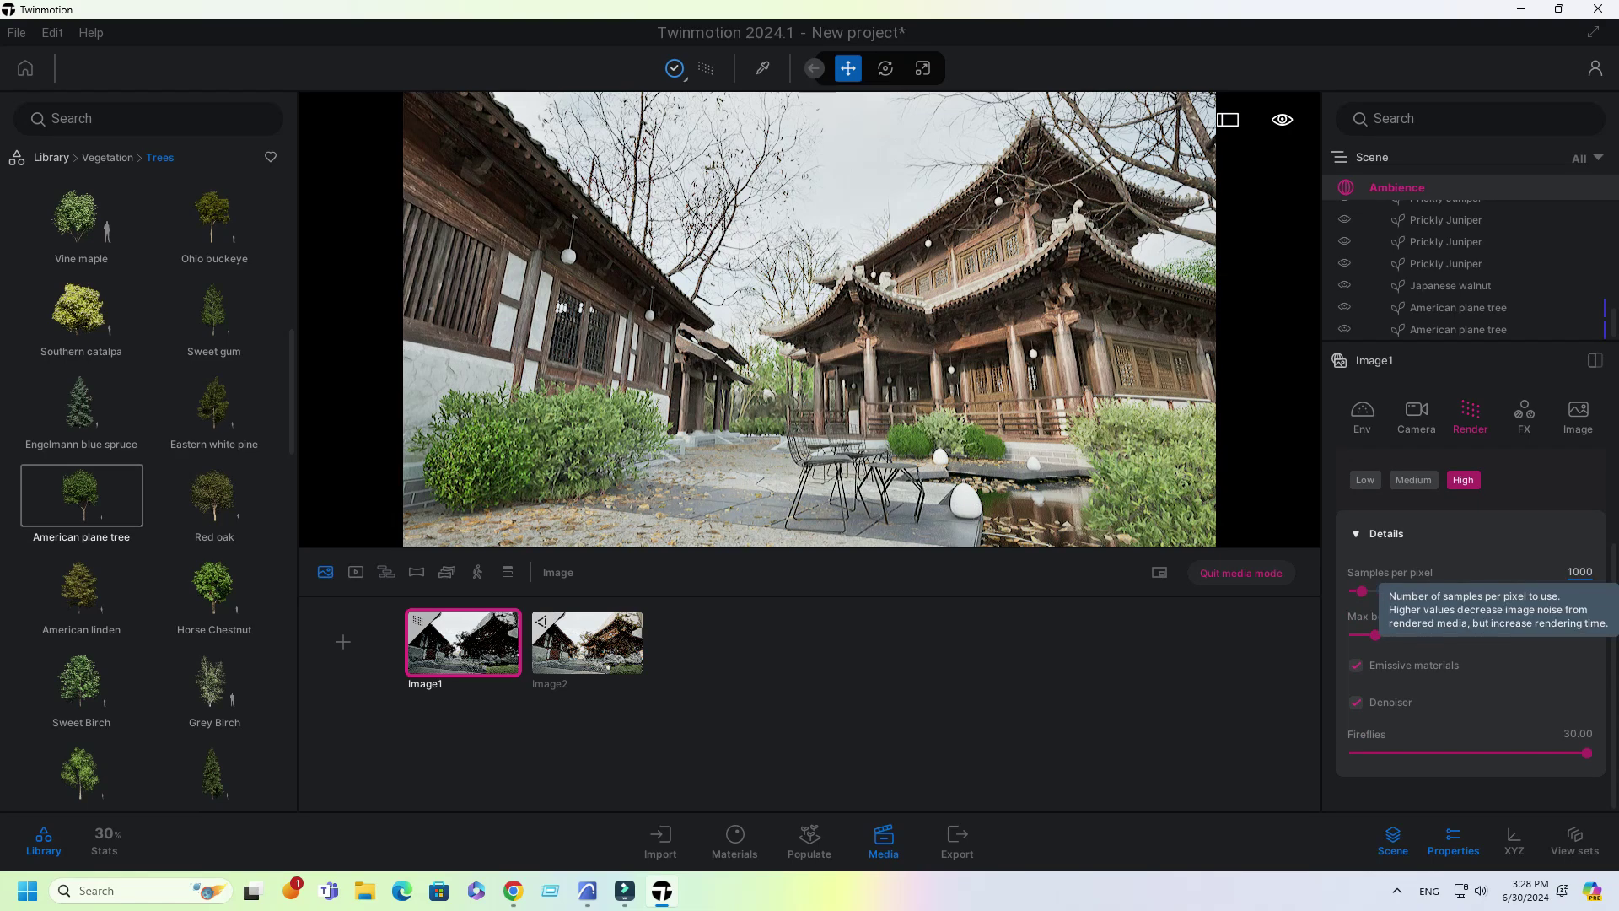
key(Return)
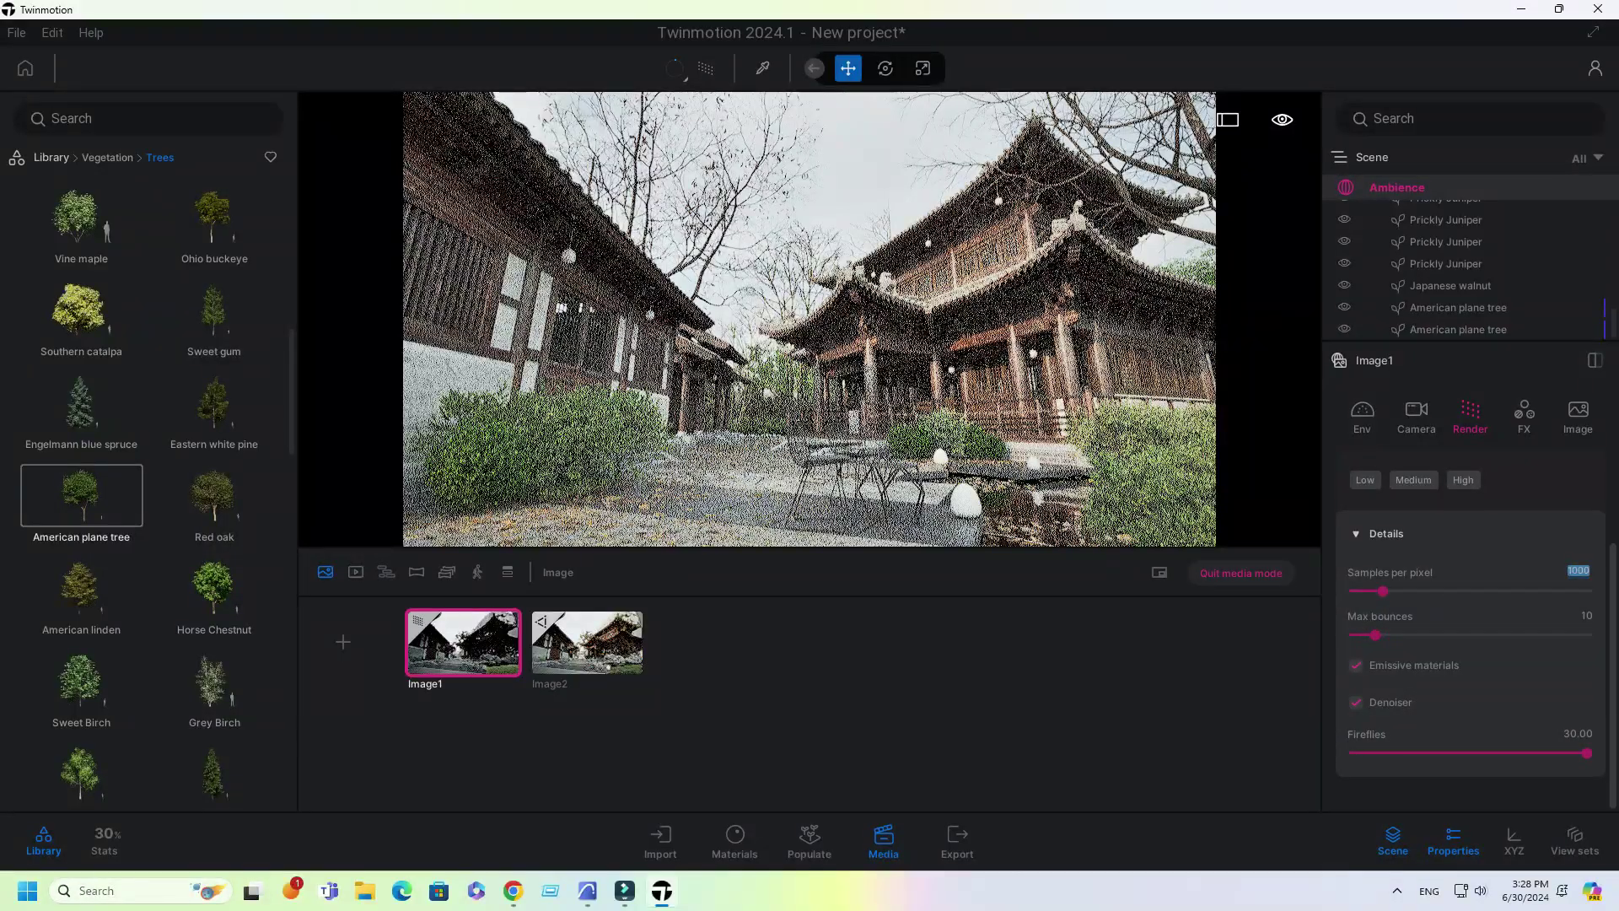
Step: Set Image1's path tracer to 20 max bounces and a fireflies value of 5
key(Tab)
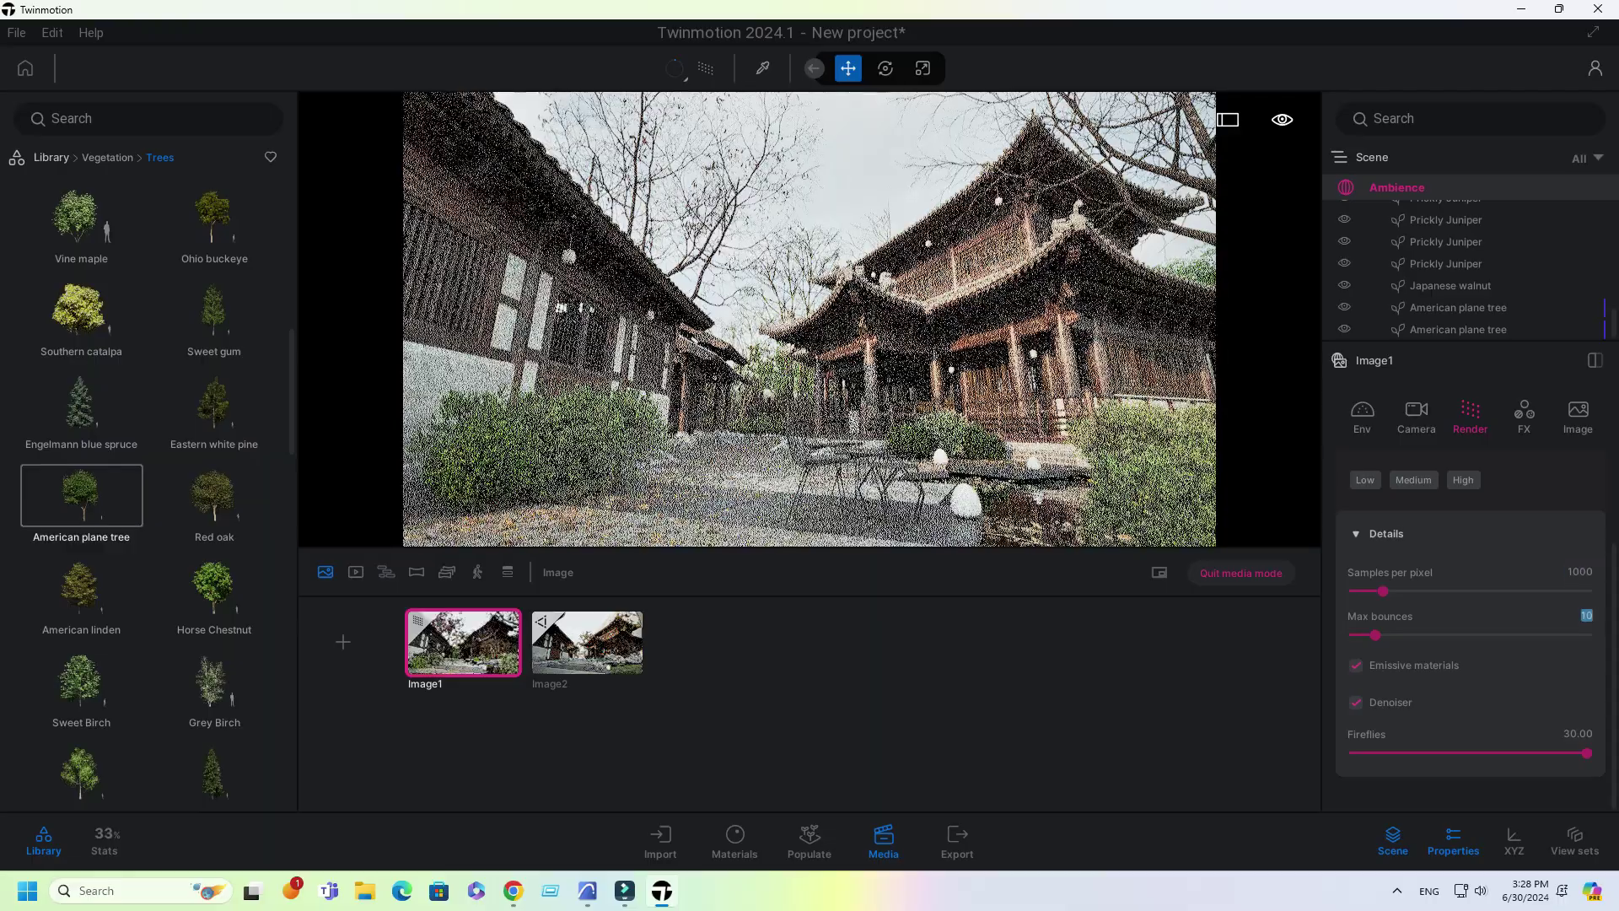
text(20)
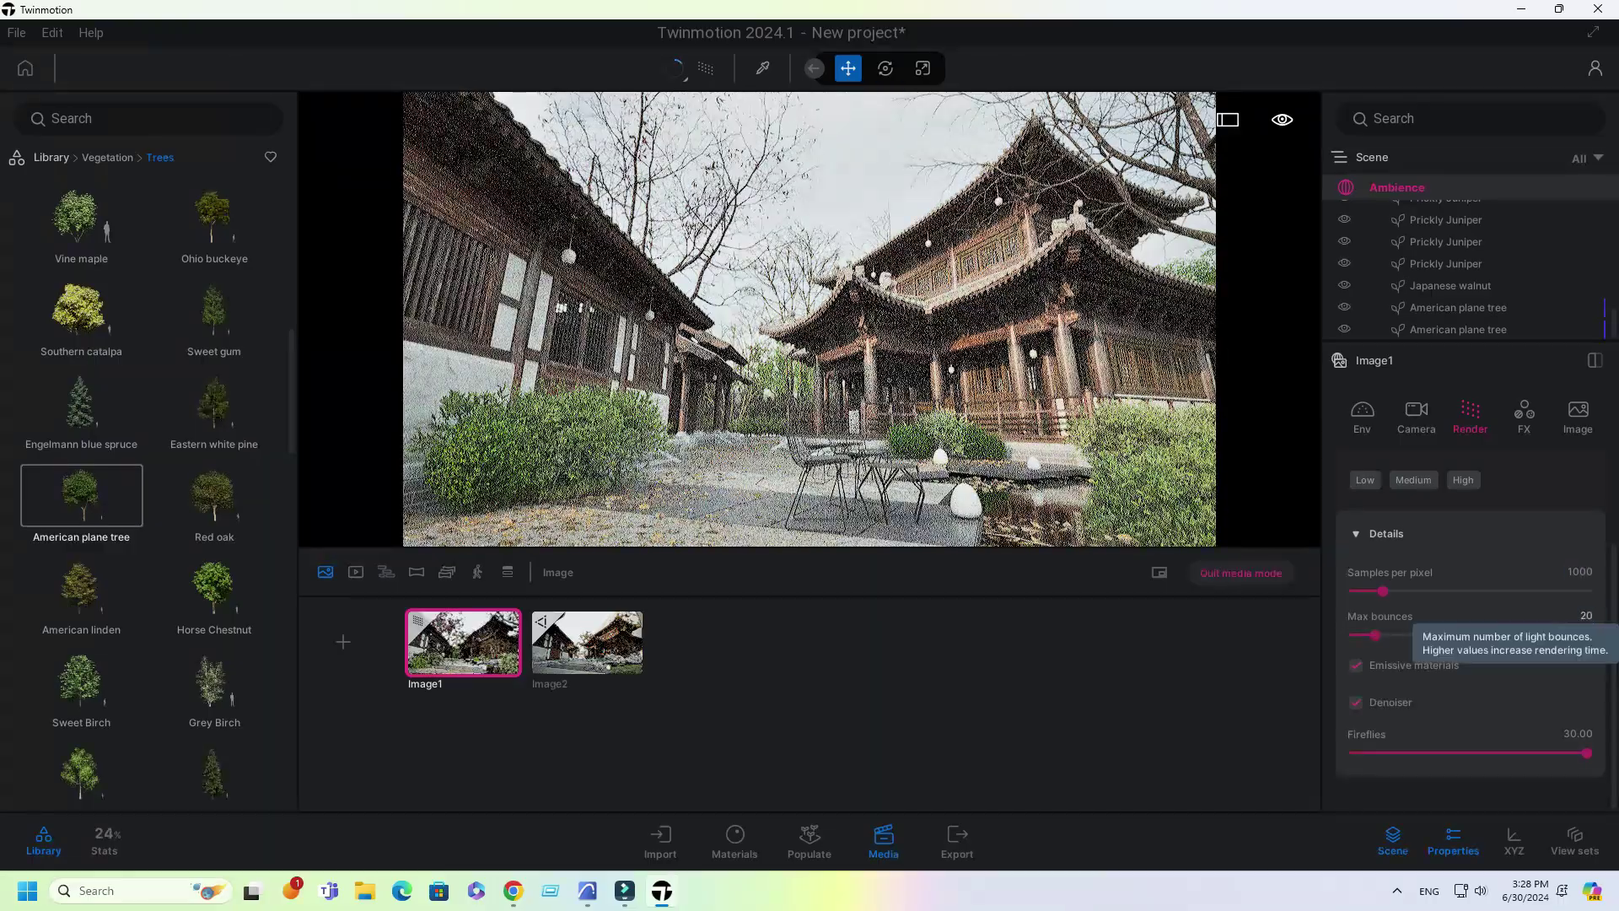
key(Return)
key(Tab)
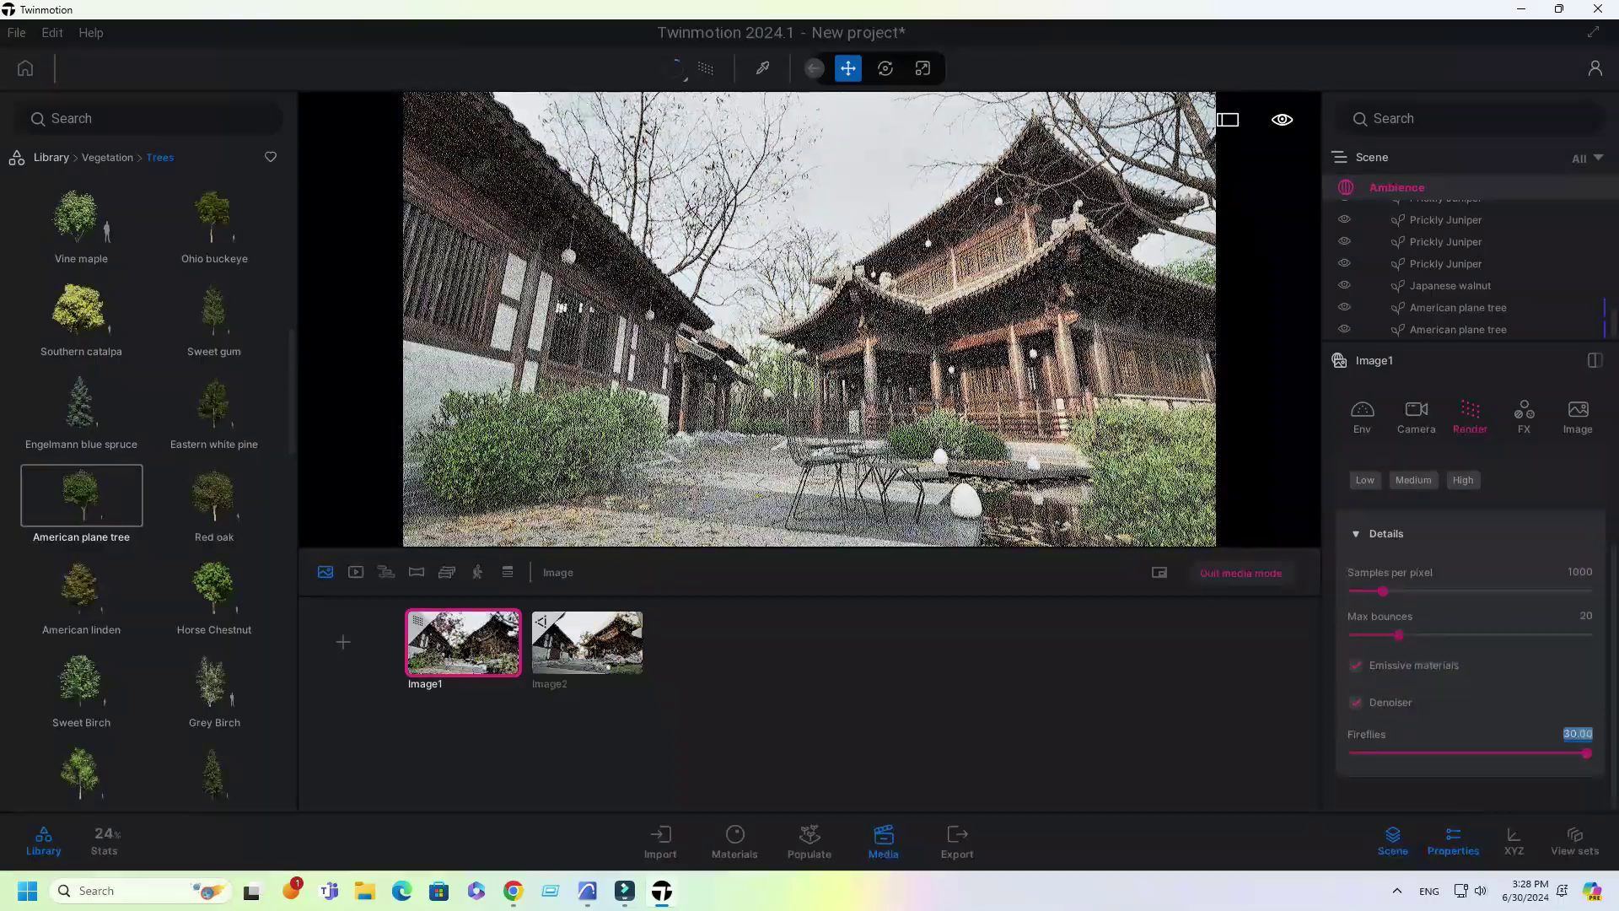
text(5)
key(Return)
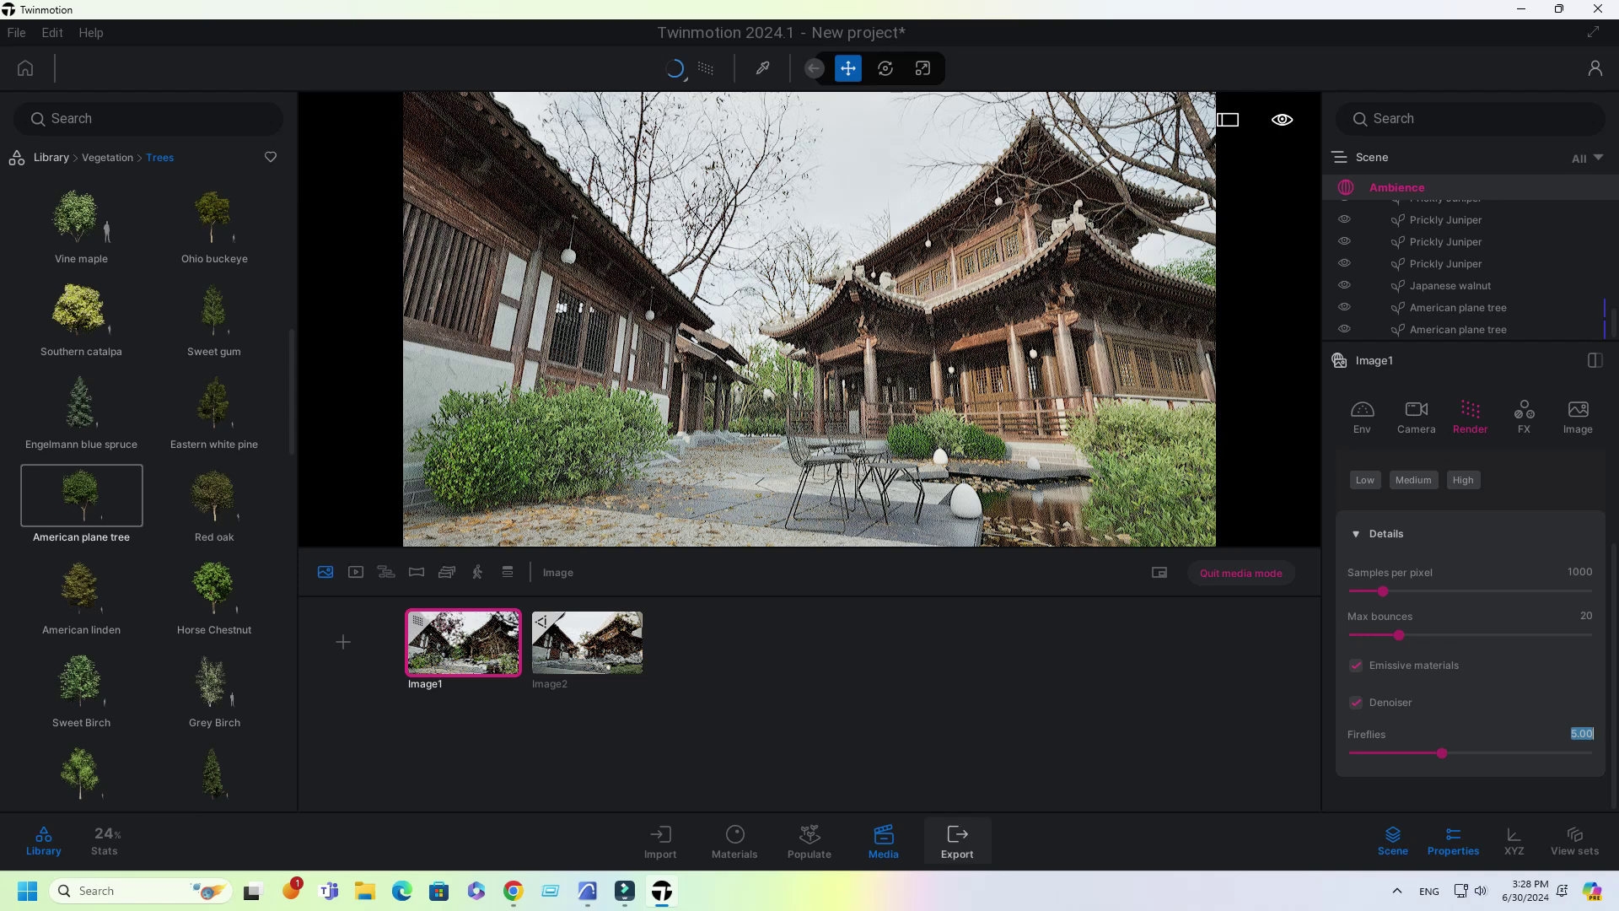
Step: Export only Image1 as a local image and show the statistics with the render time
click(957, 839)
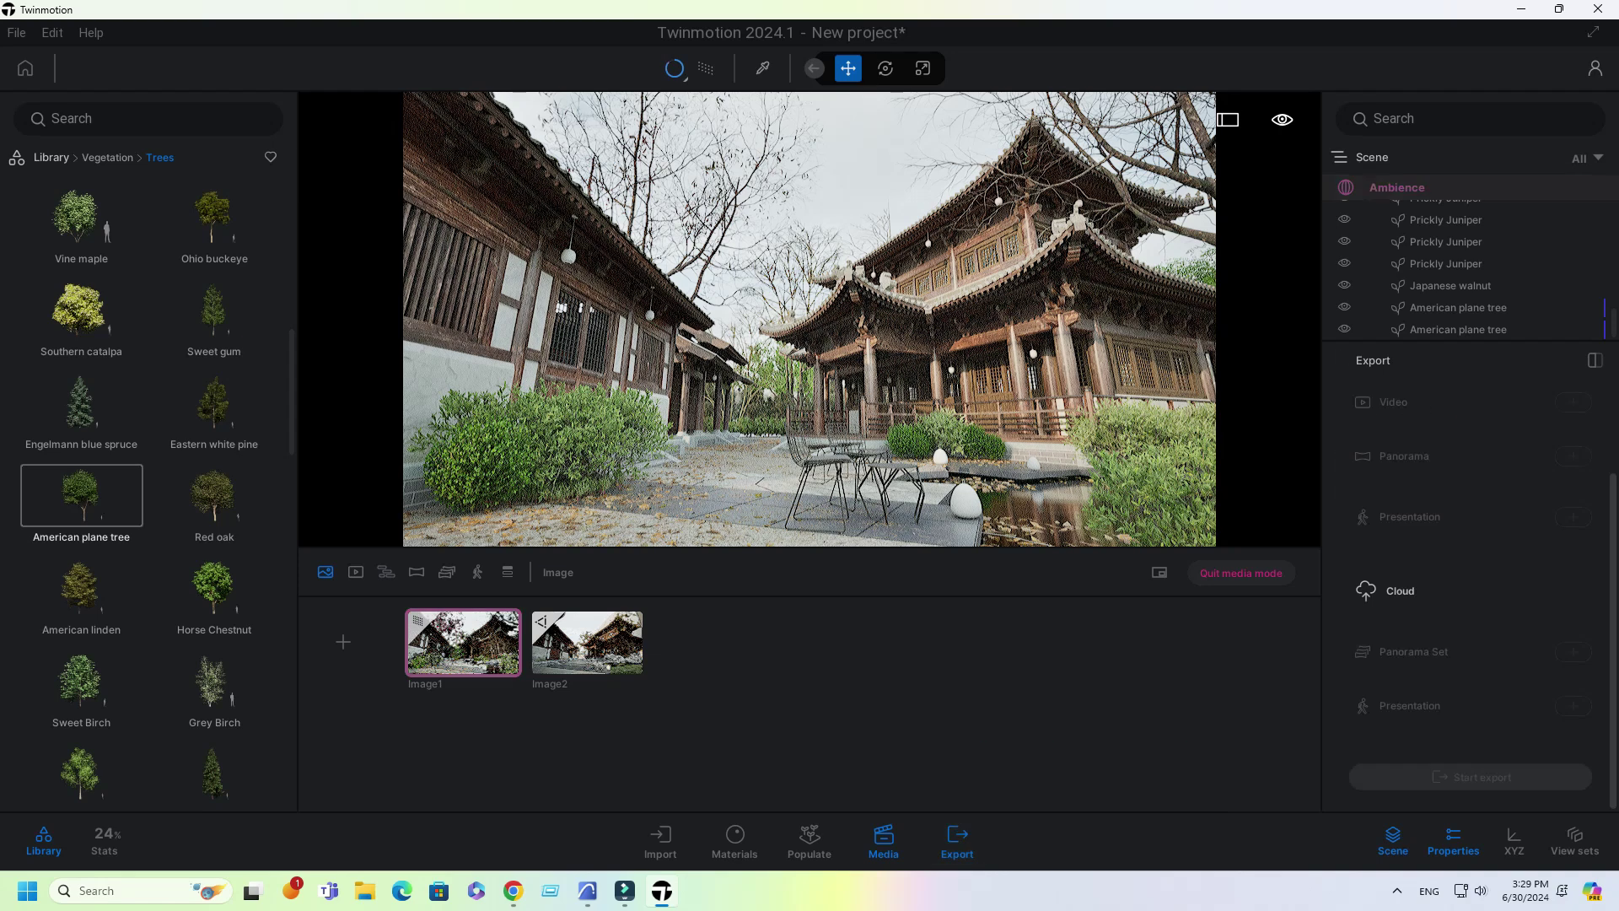
scroll(1484, 540, up, 3)
click(1573, 463)
click(514, 461)
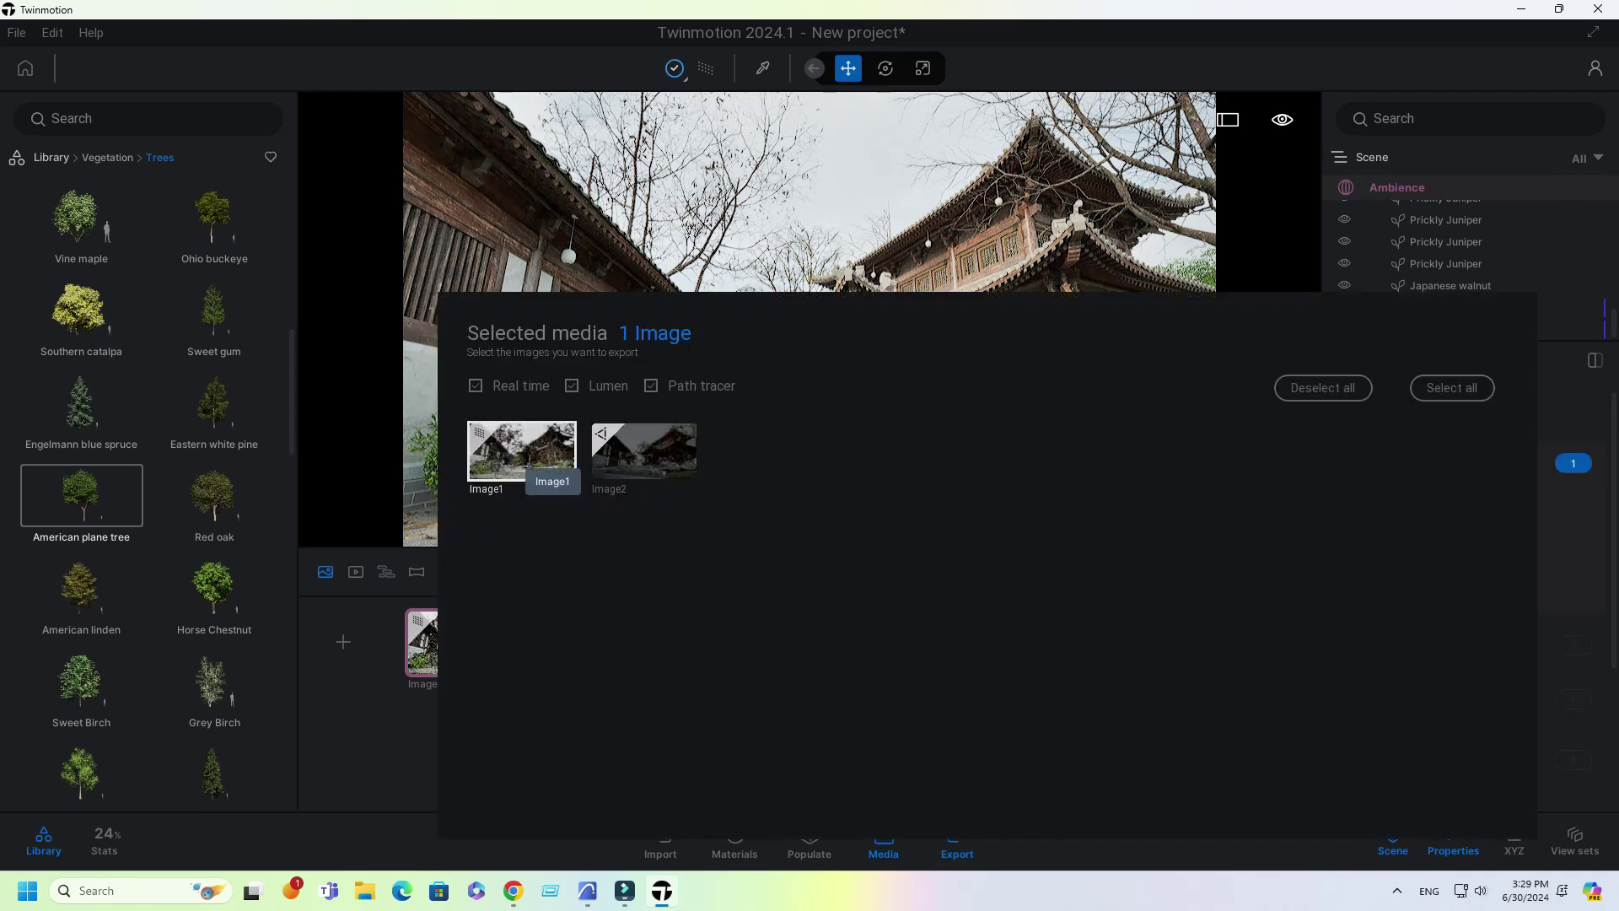
click(573, 253)
scroll(1480, 590, down, 3)
click(1509, 777)
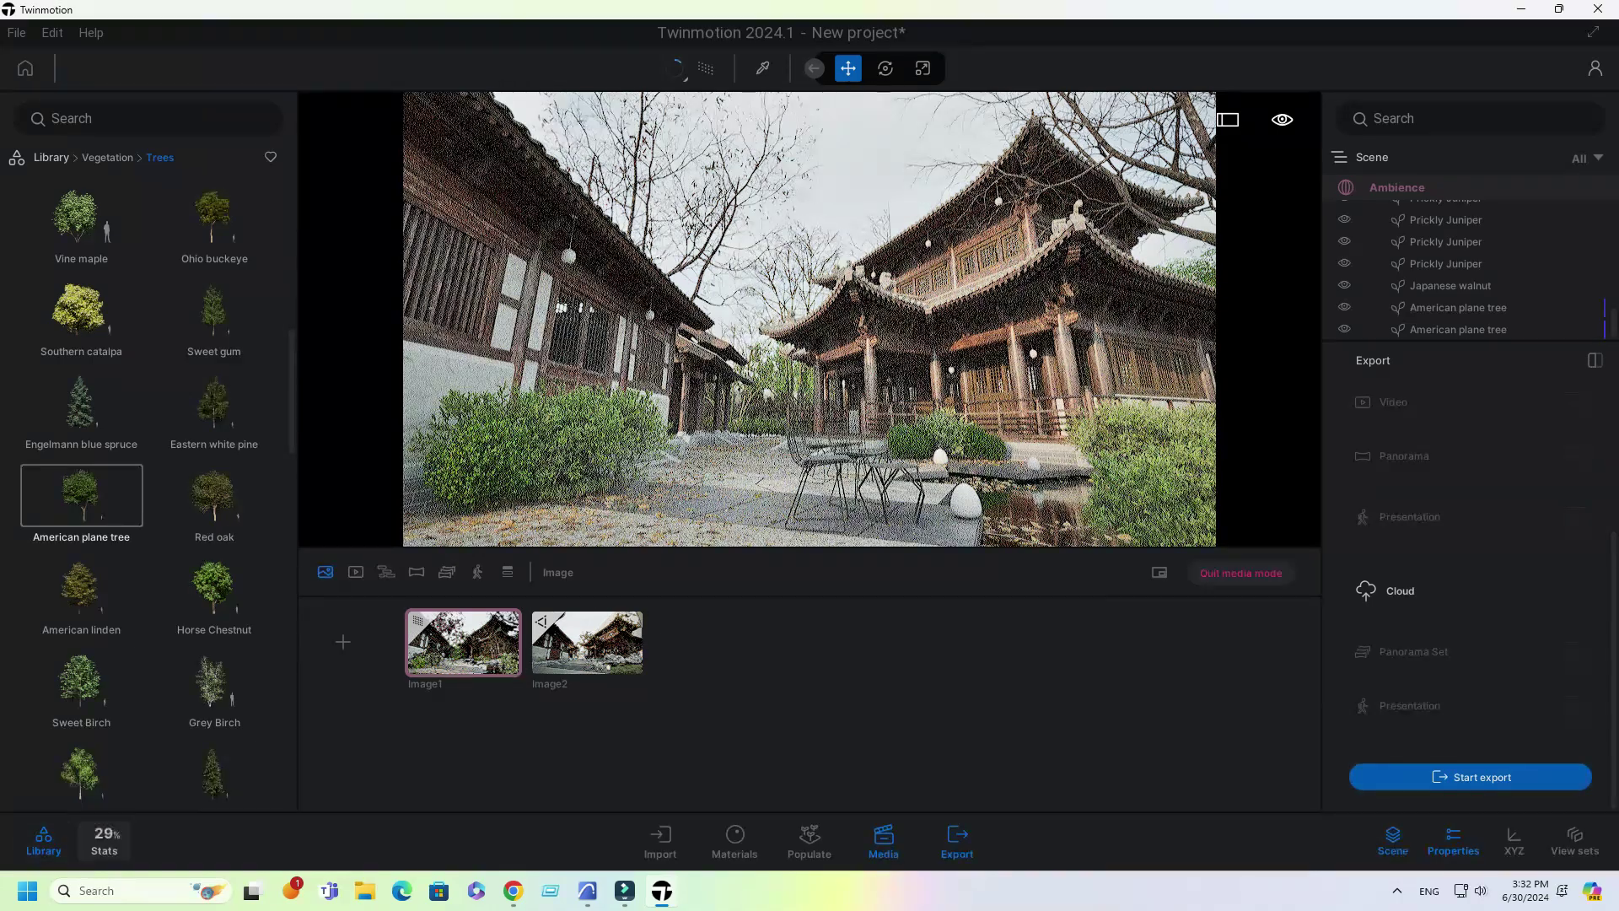
click(104, 841)
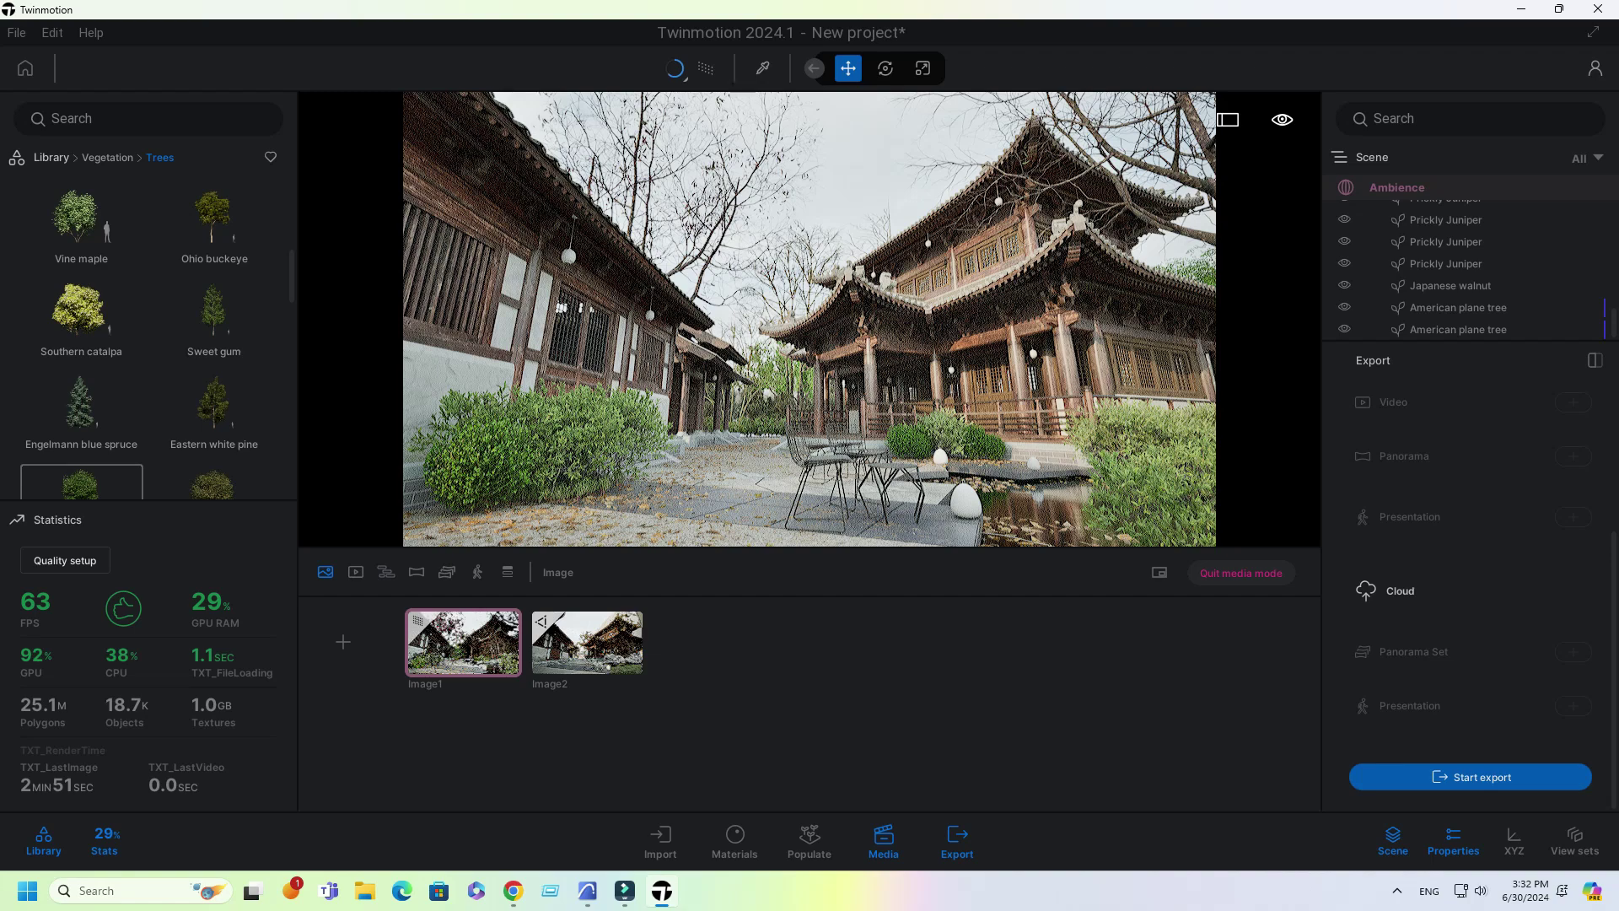
Step: Export only Image2 as a local image, leaving Image1 out of the selected media
click(587, 643)
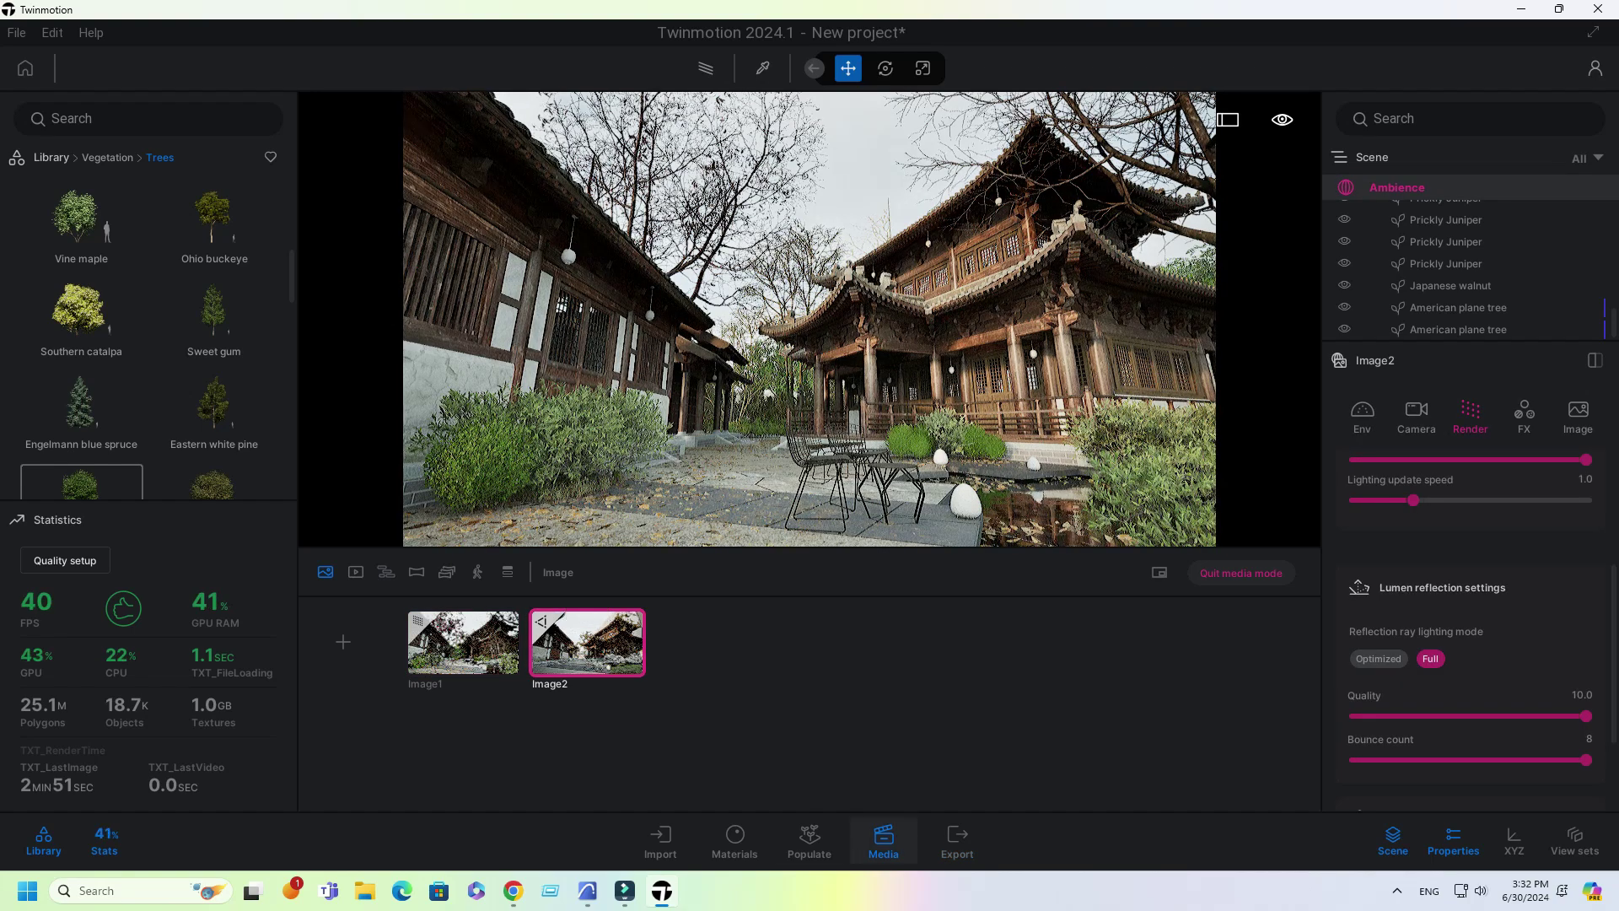
click(957, 839)
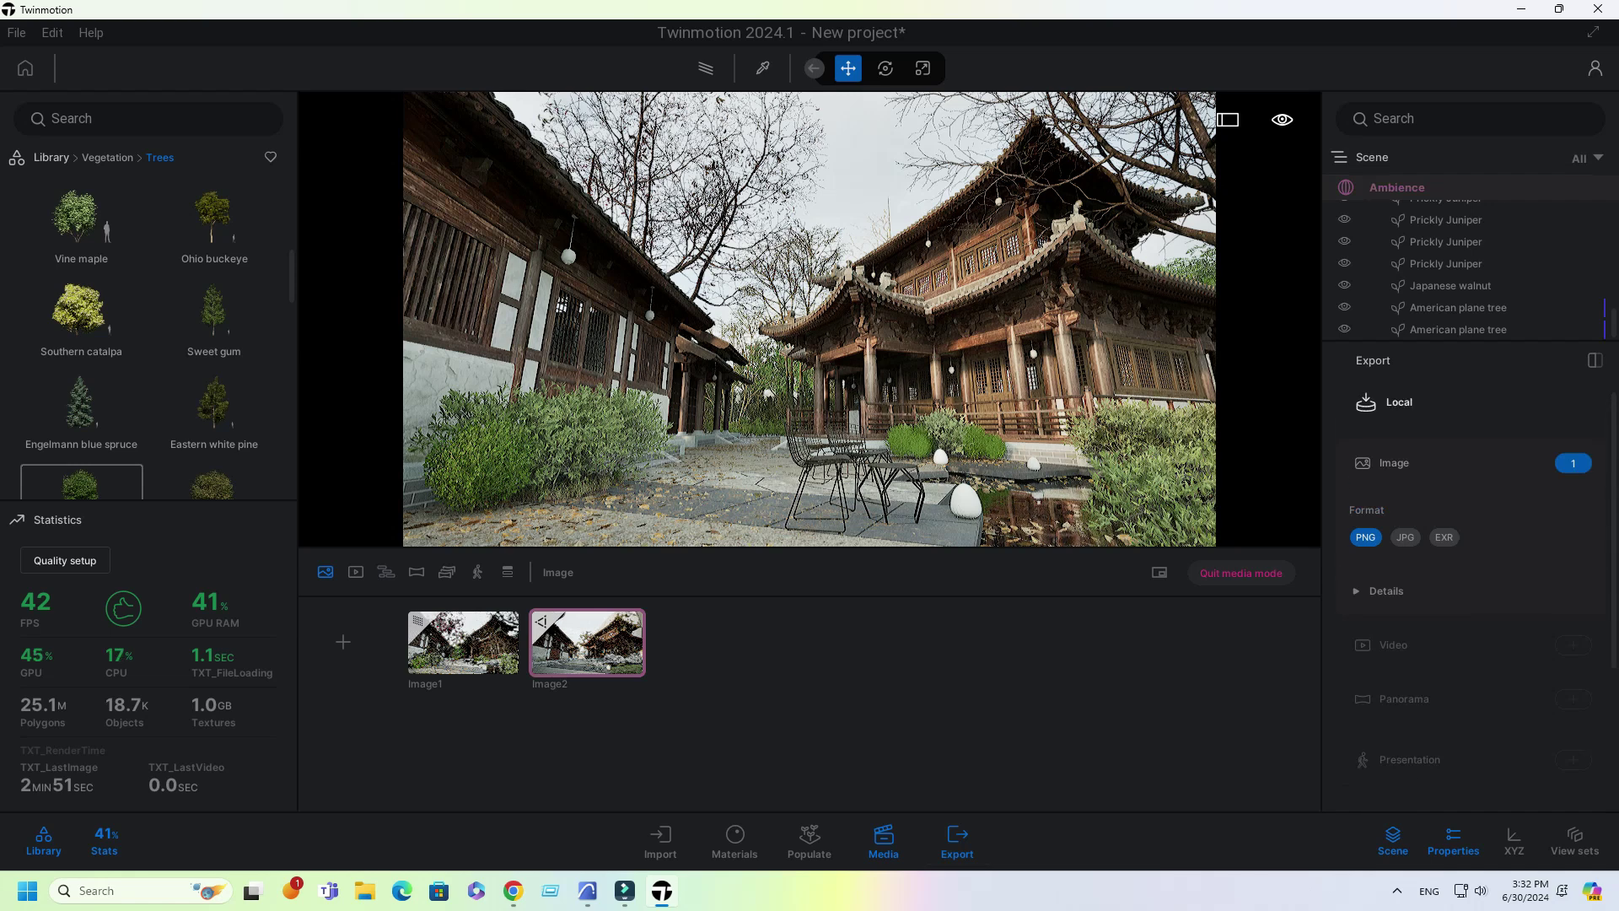
click(1573, 463)
click(644, 452)
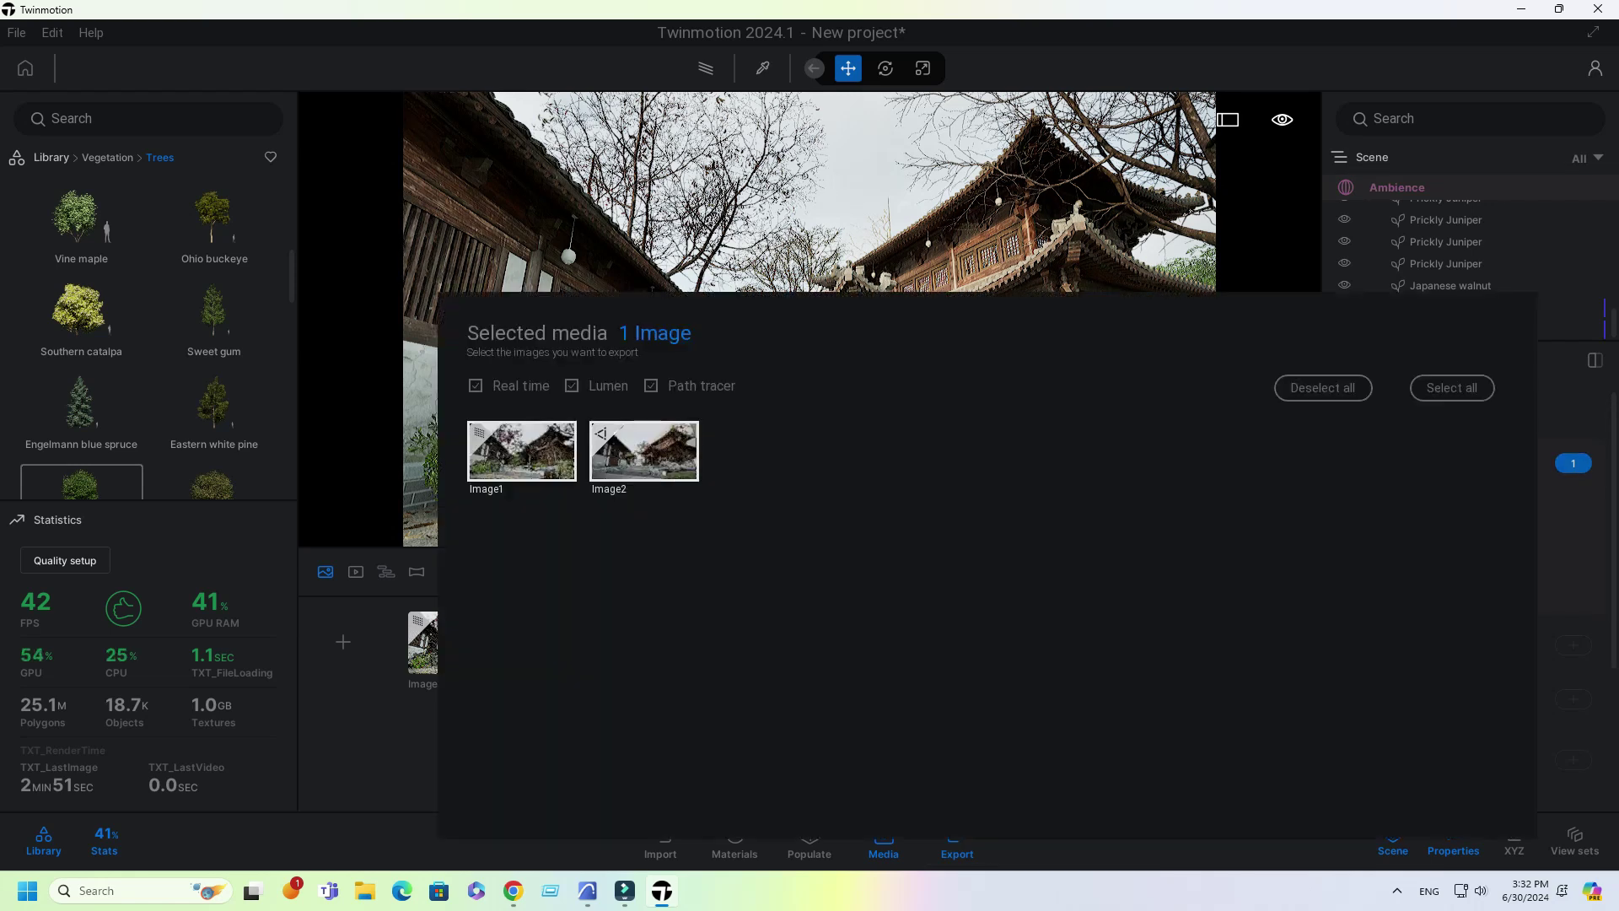
click(522, 452)
scroll(1472, 590, down, 3)
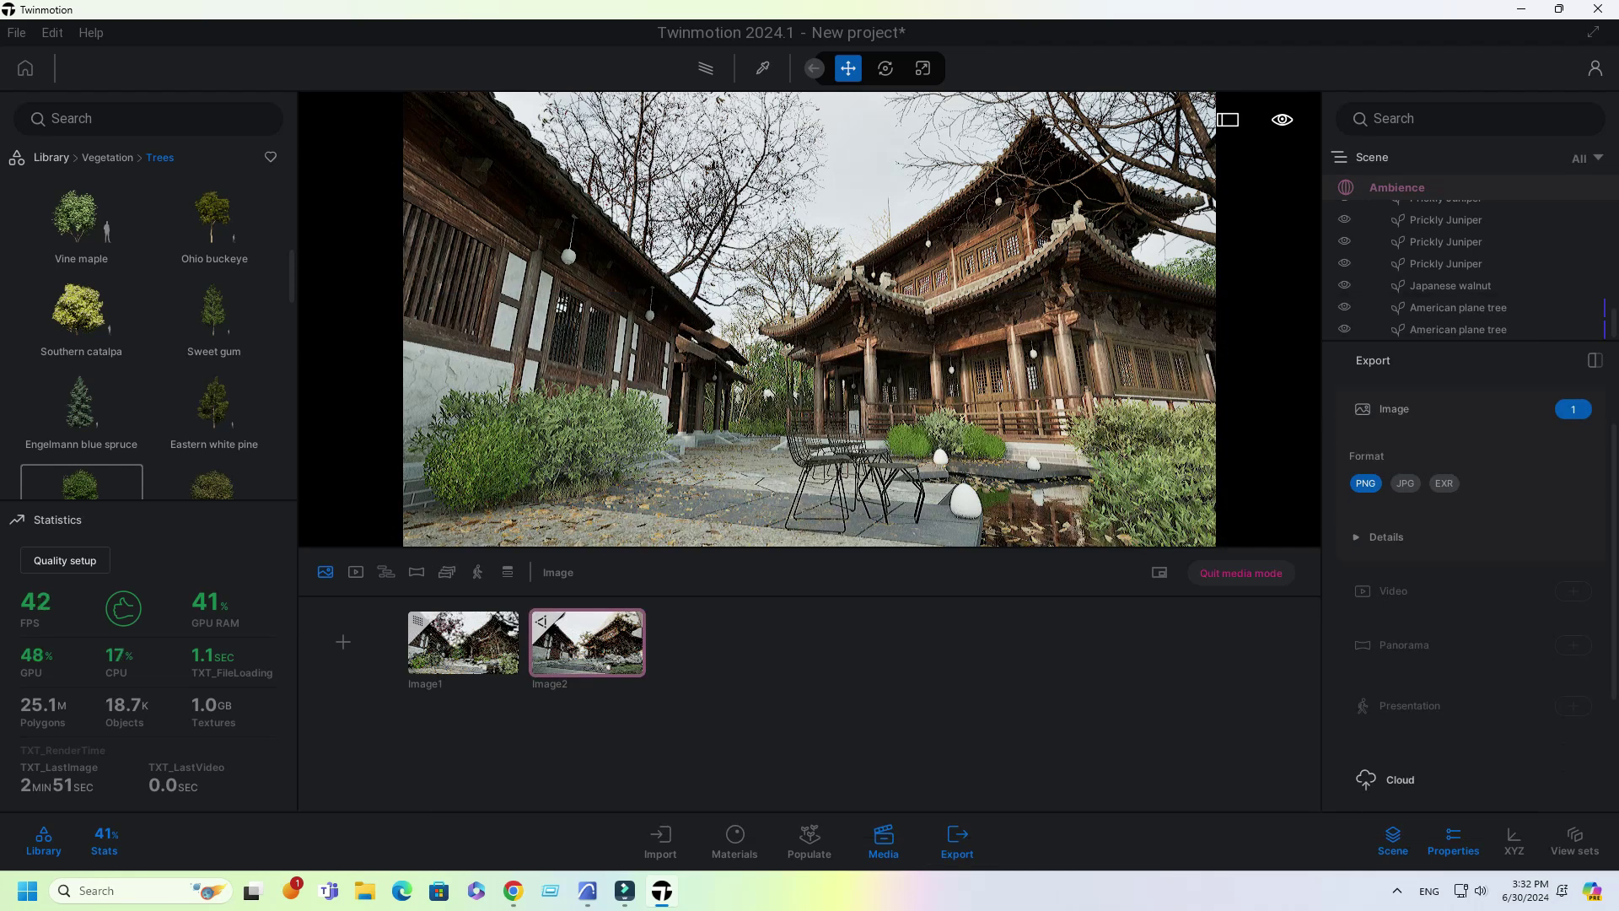
scroll(1476, 632, down, 2)
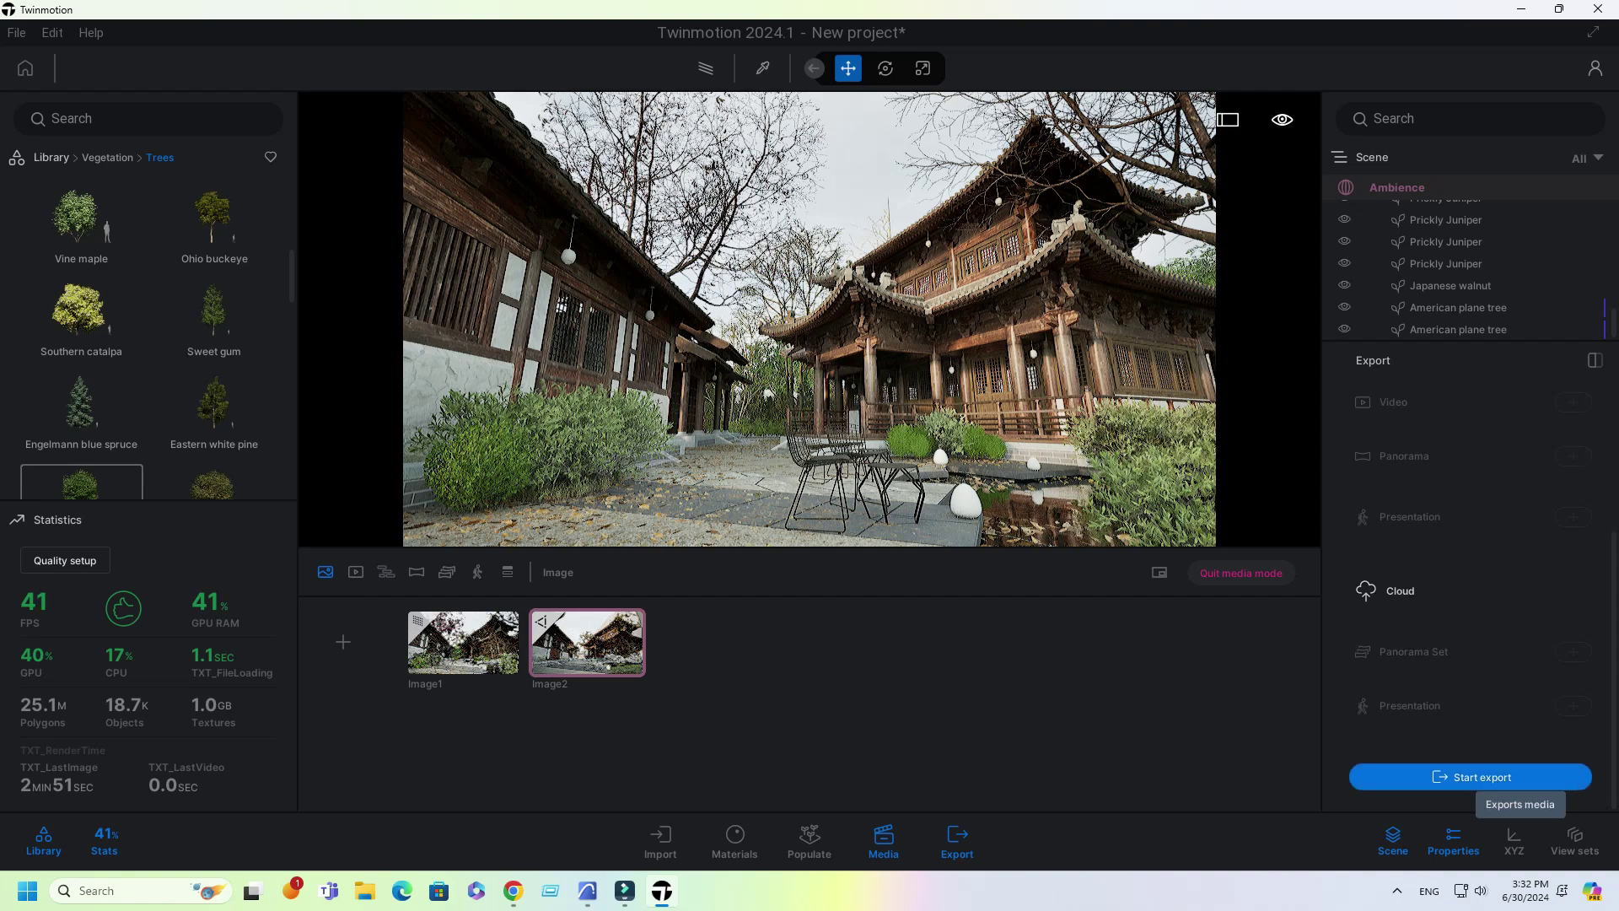
click(1475, 776)
click(1410, 833)
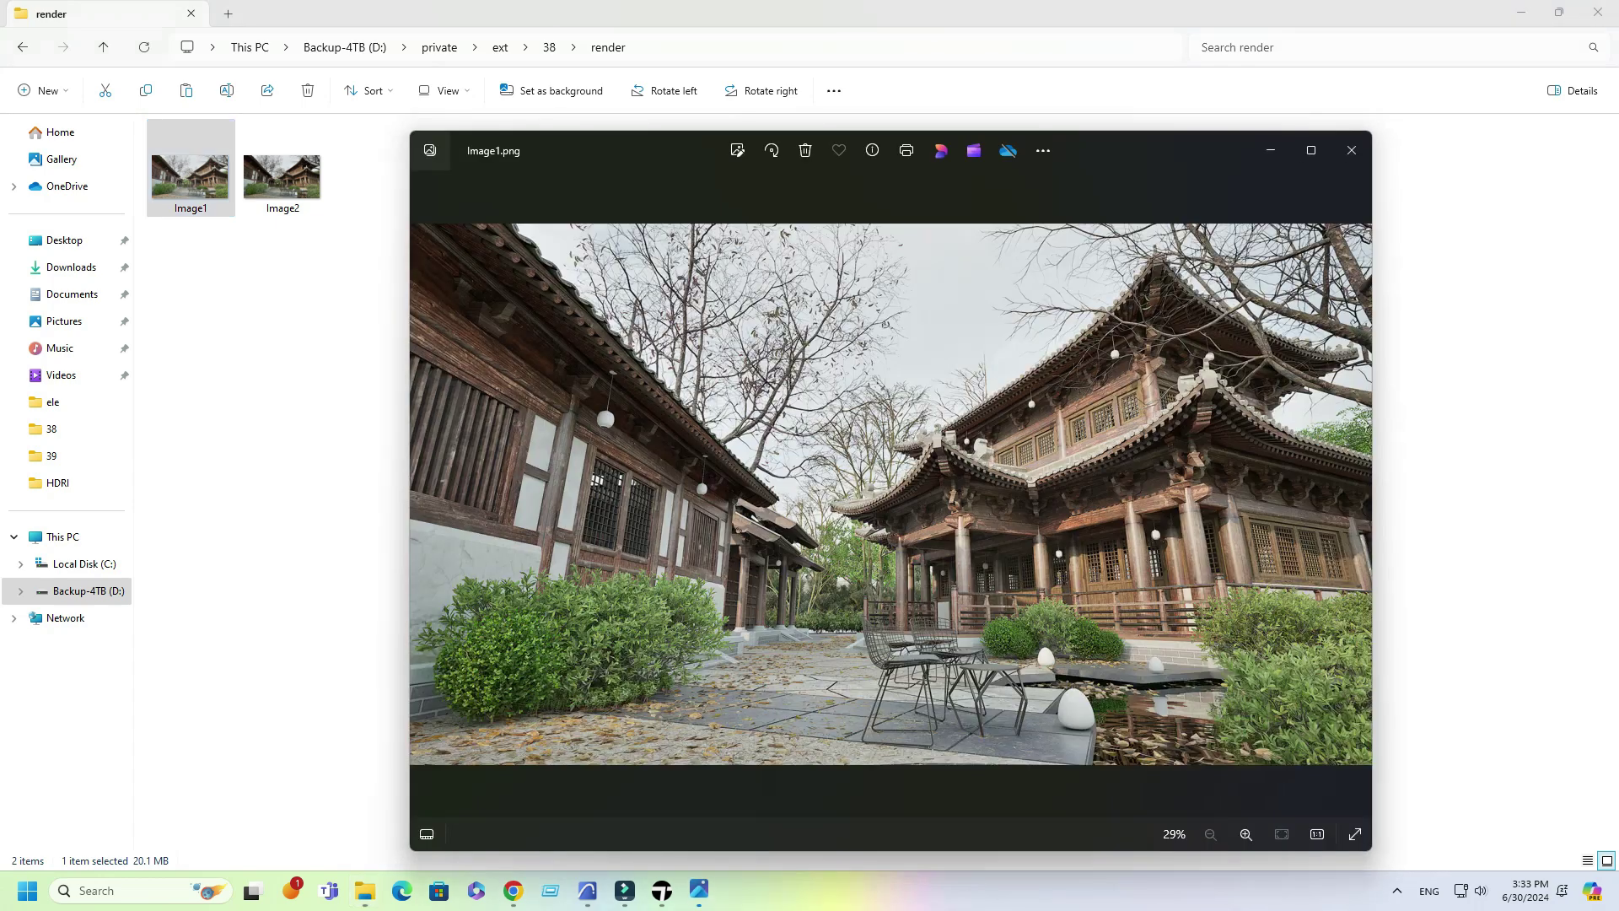
Step: View the exported Image1.png enlarged in Photos and compare it with the exported Image2
click(1312, 150)
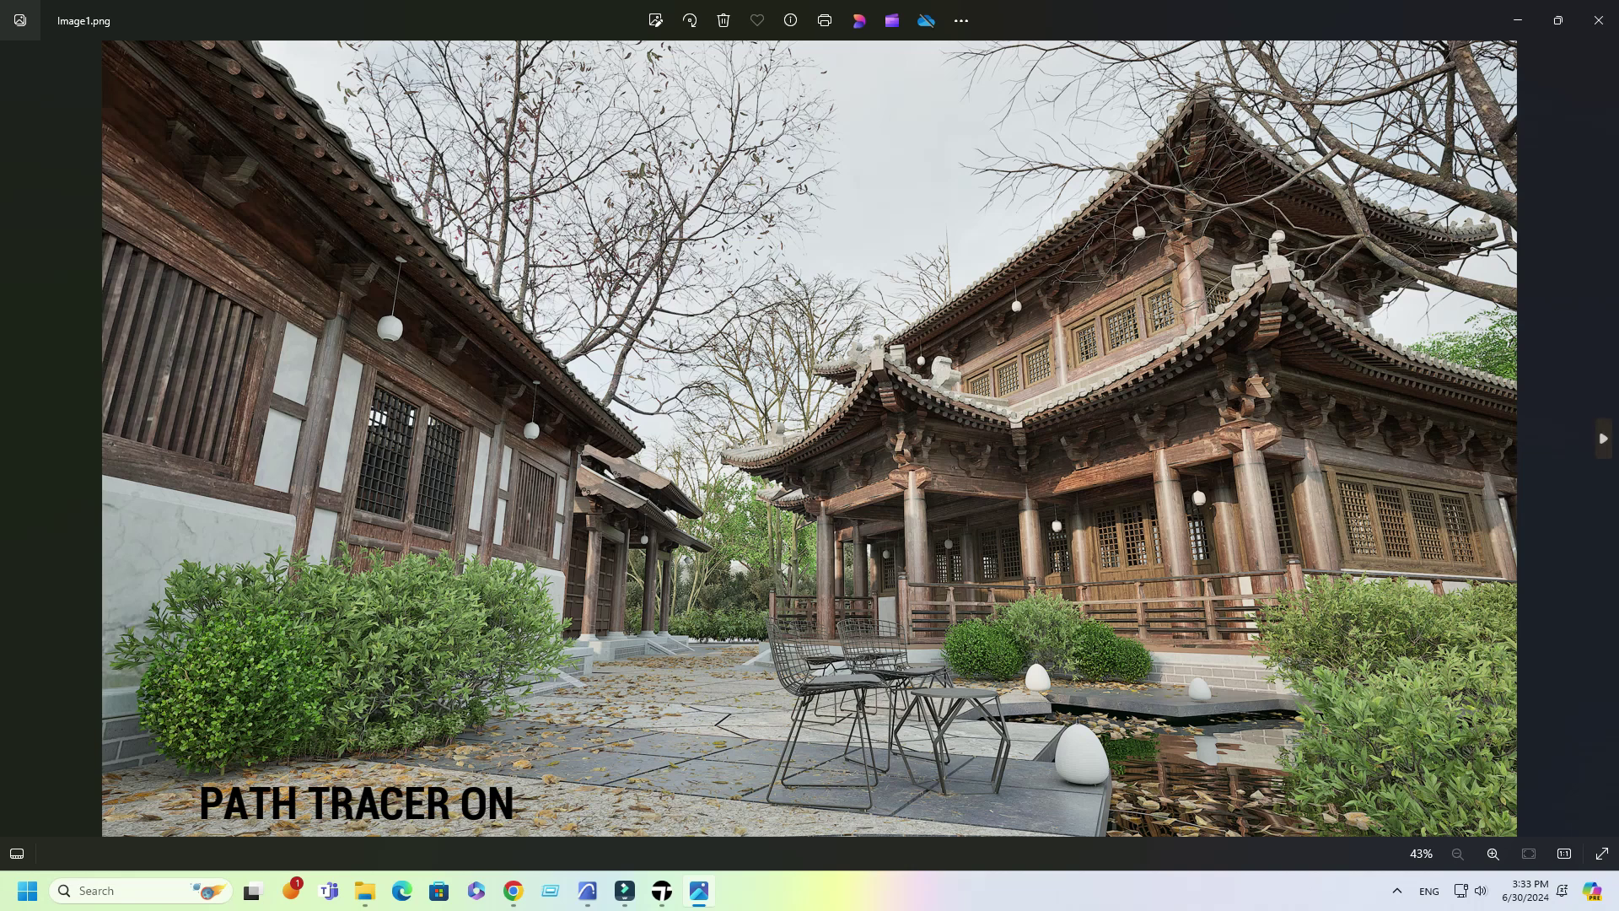
click(1603, 438)
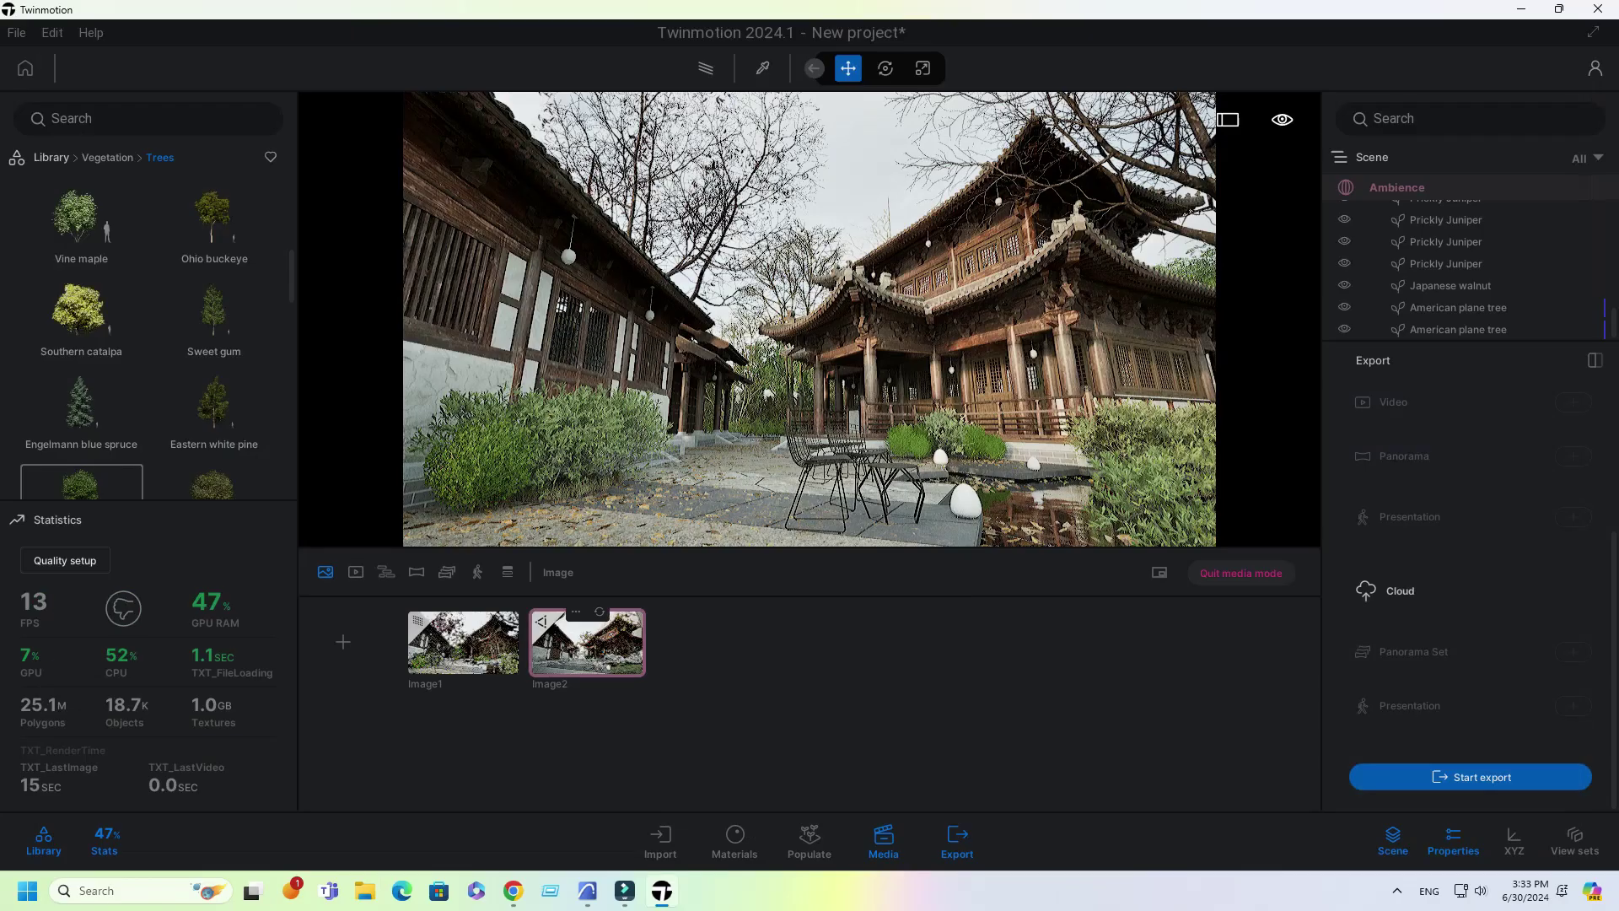
Step: Create a new video in Twinmotion that starts from the camera view of Image2
click(588, 643)
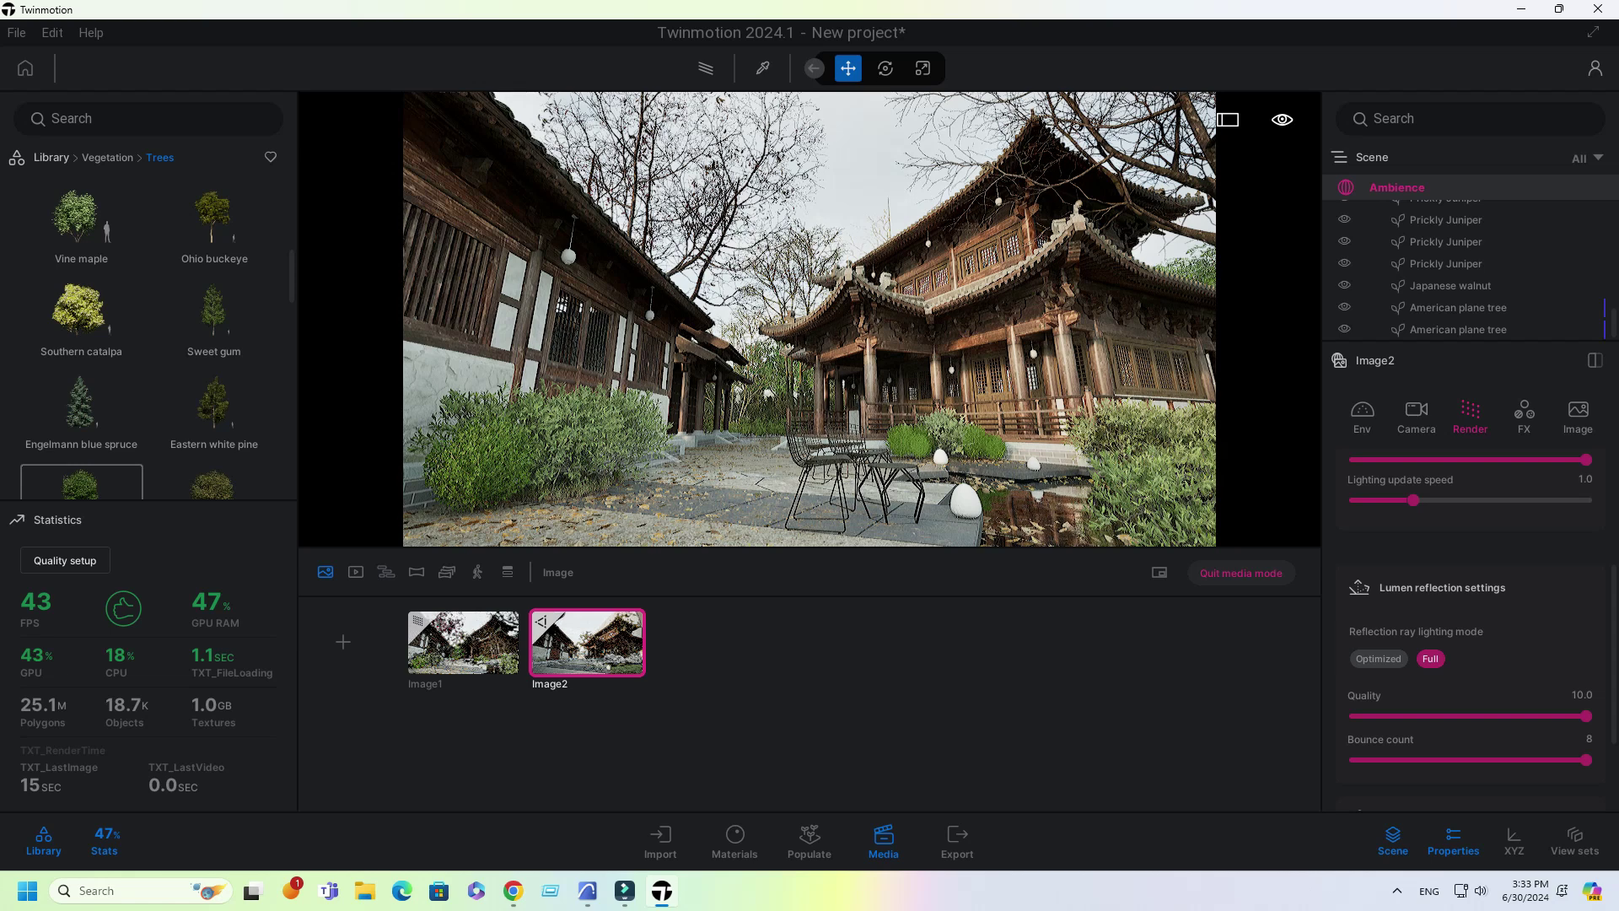
click(355, 572)
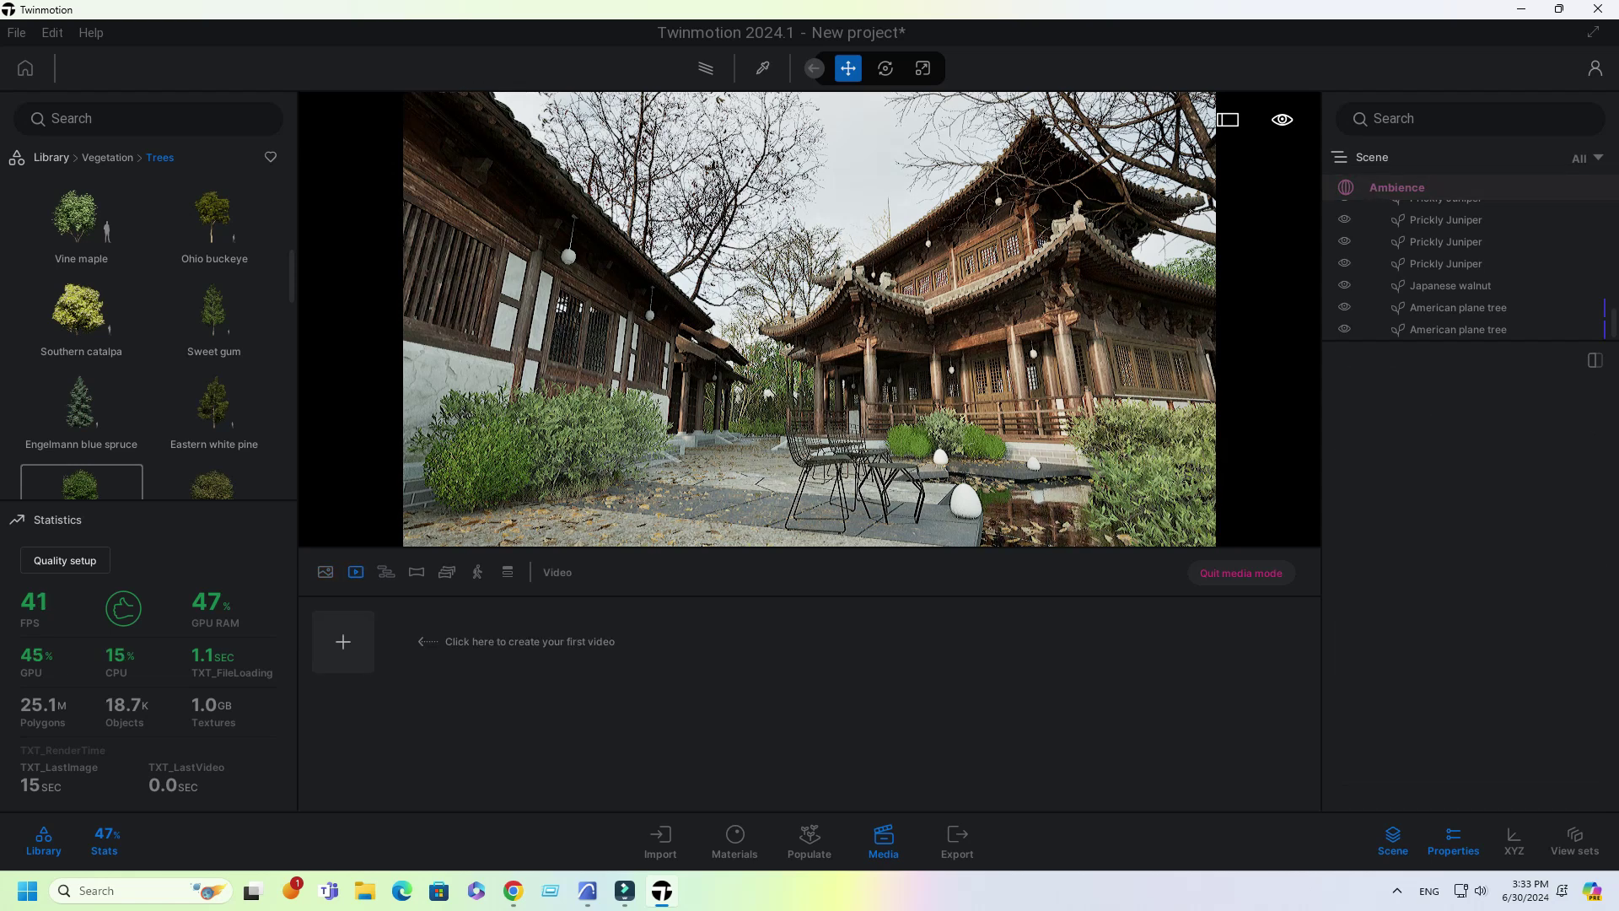
click(343, 641)
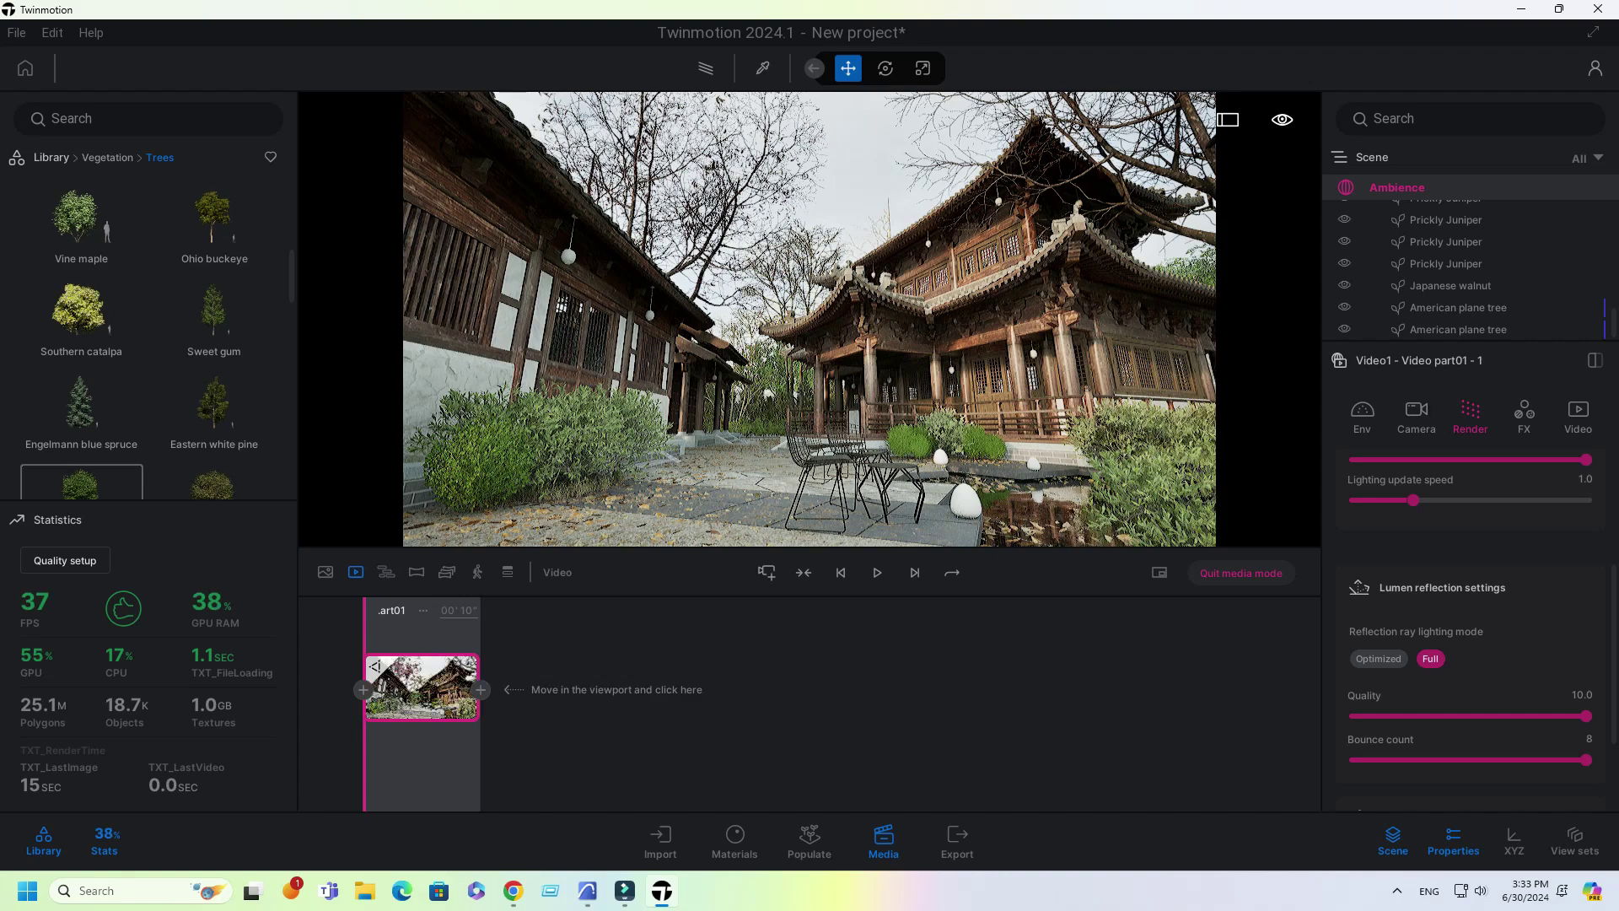
Step: Add a second keyframe to the video from a camera position closer to the pavilion and play the clip
key(w)
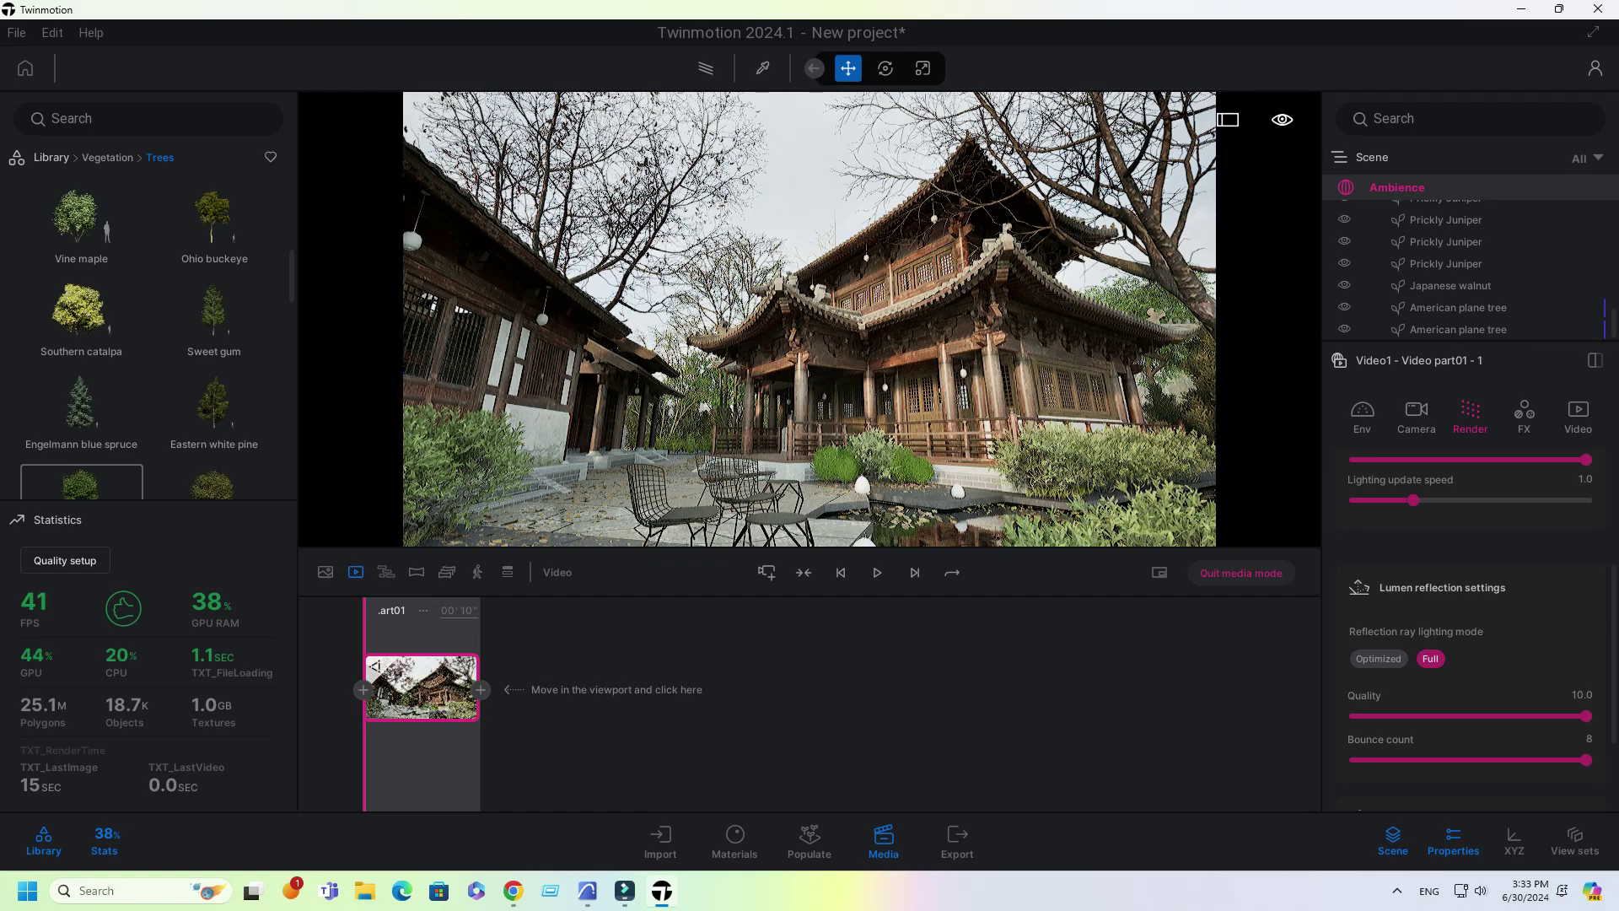
key(a)
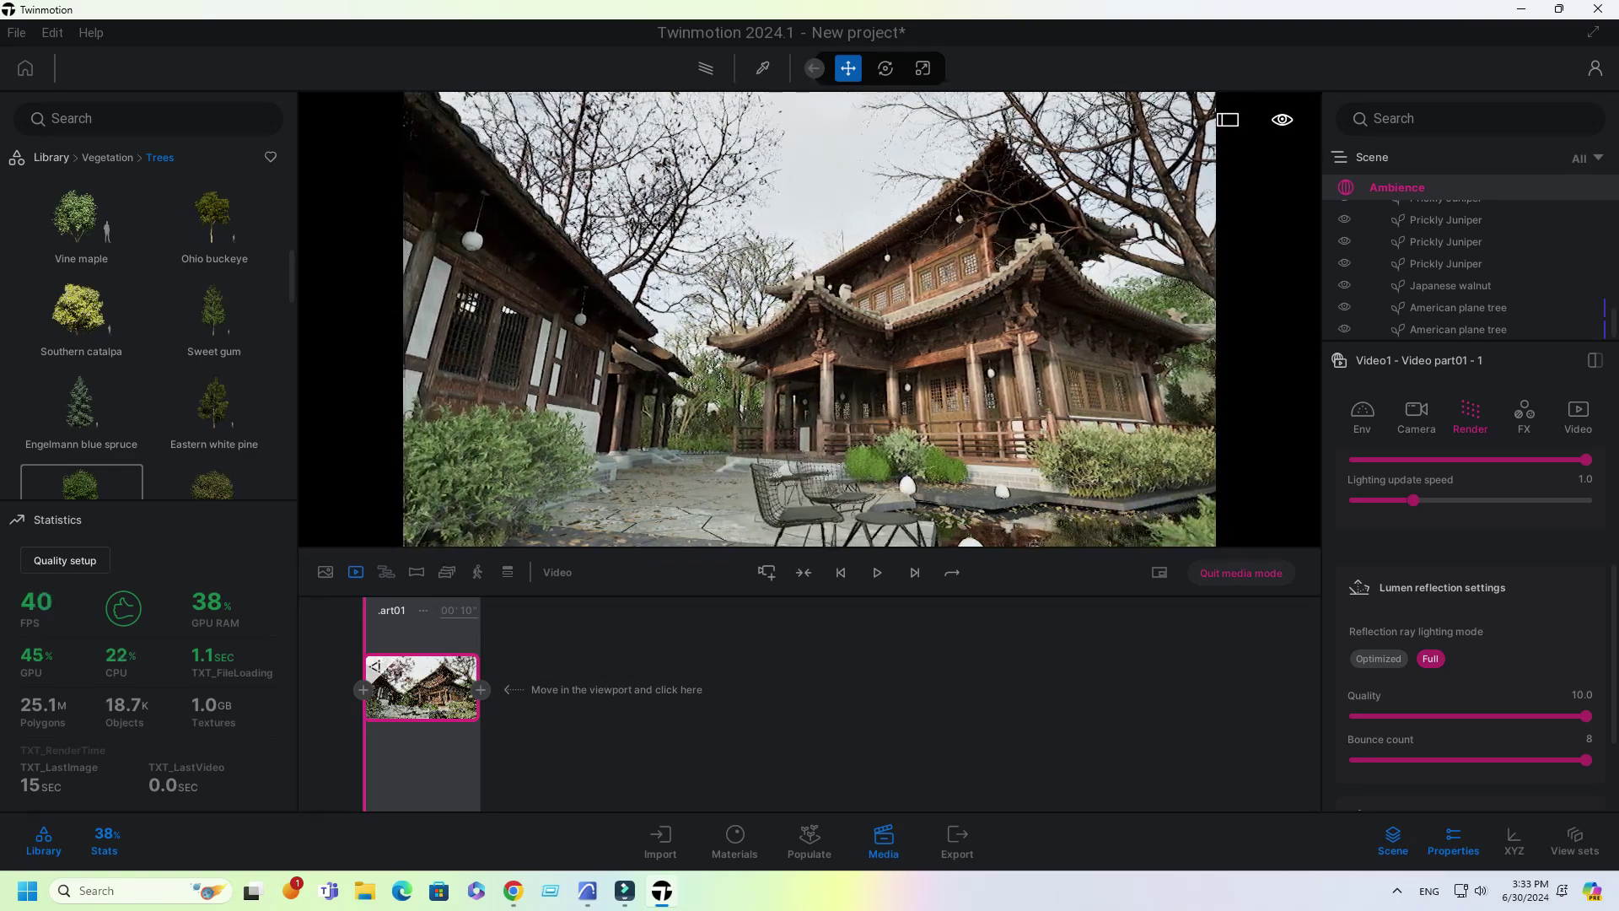
key(Up)
key(Up)
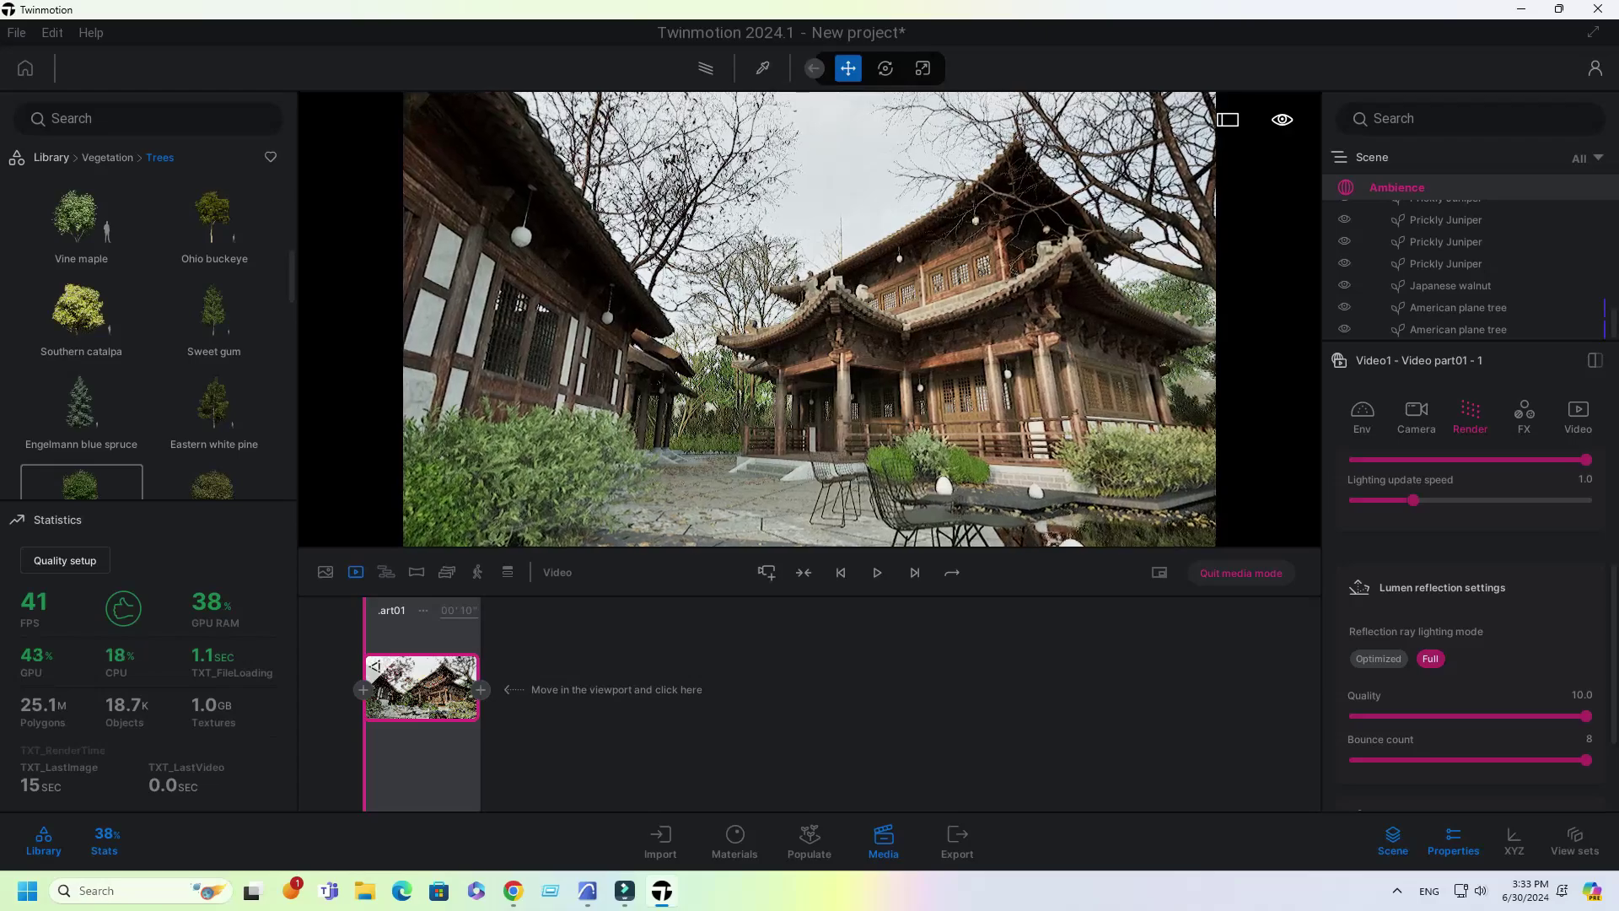
key(Up)
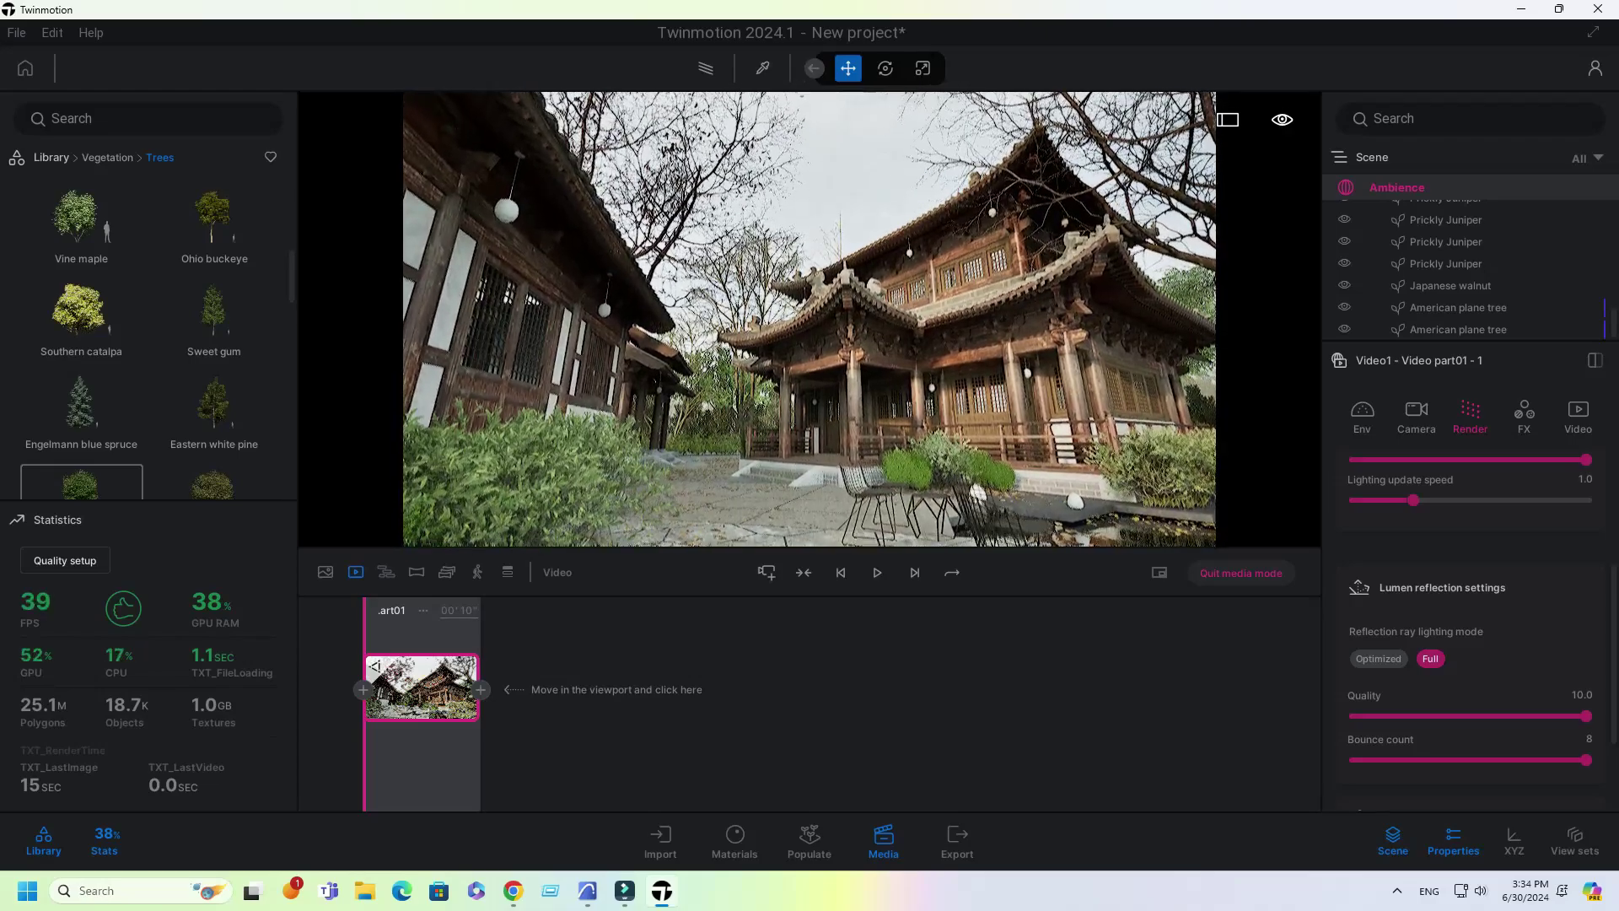
key(Up)
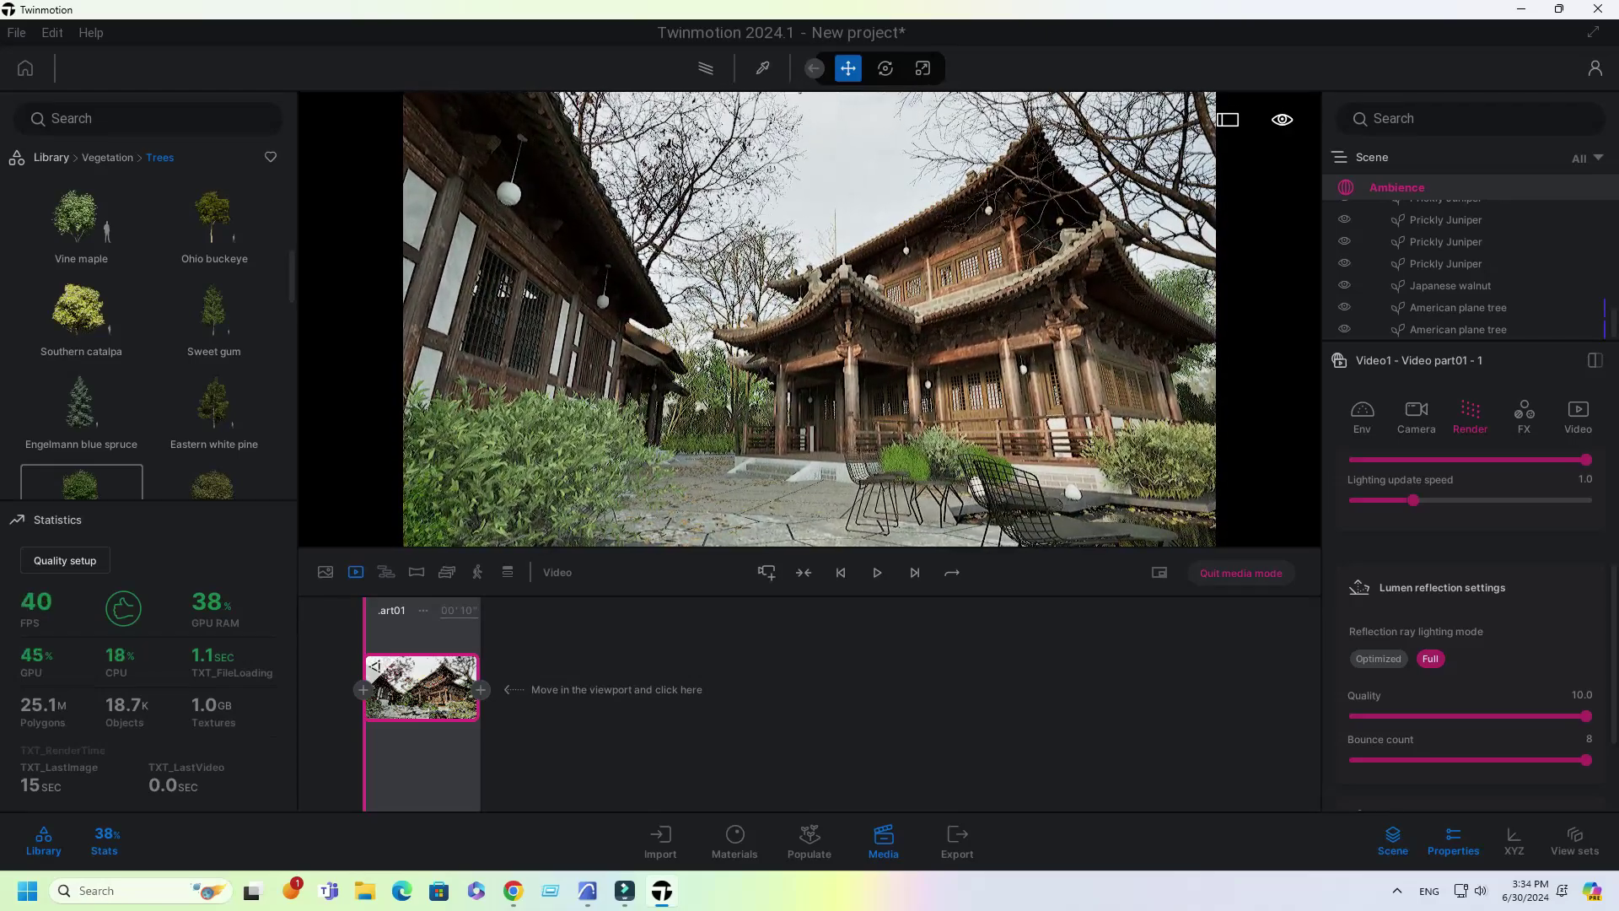
click(481, 689)
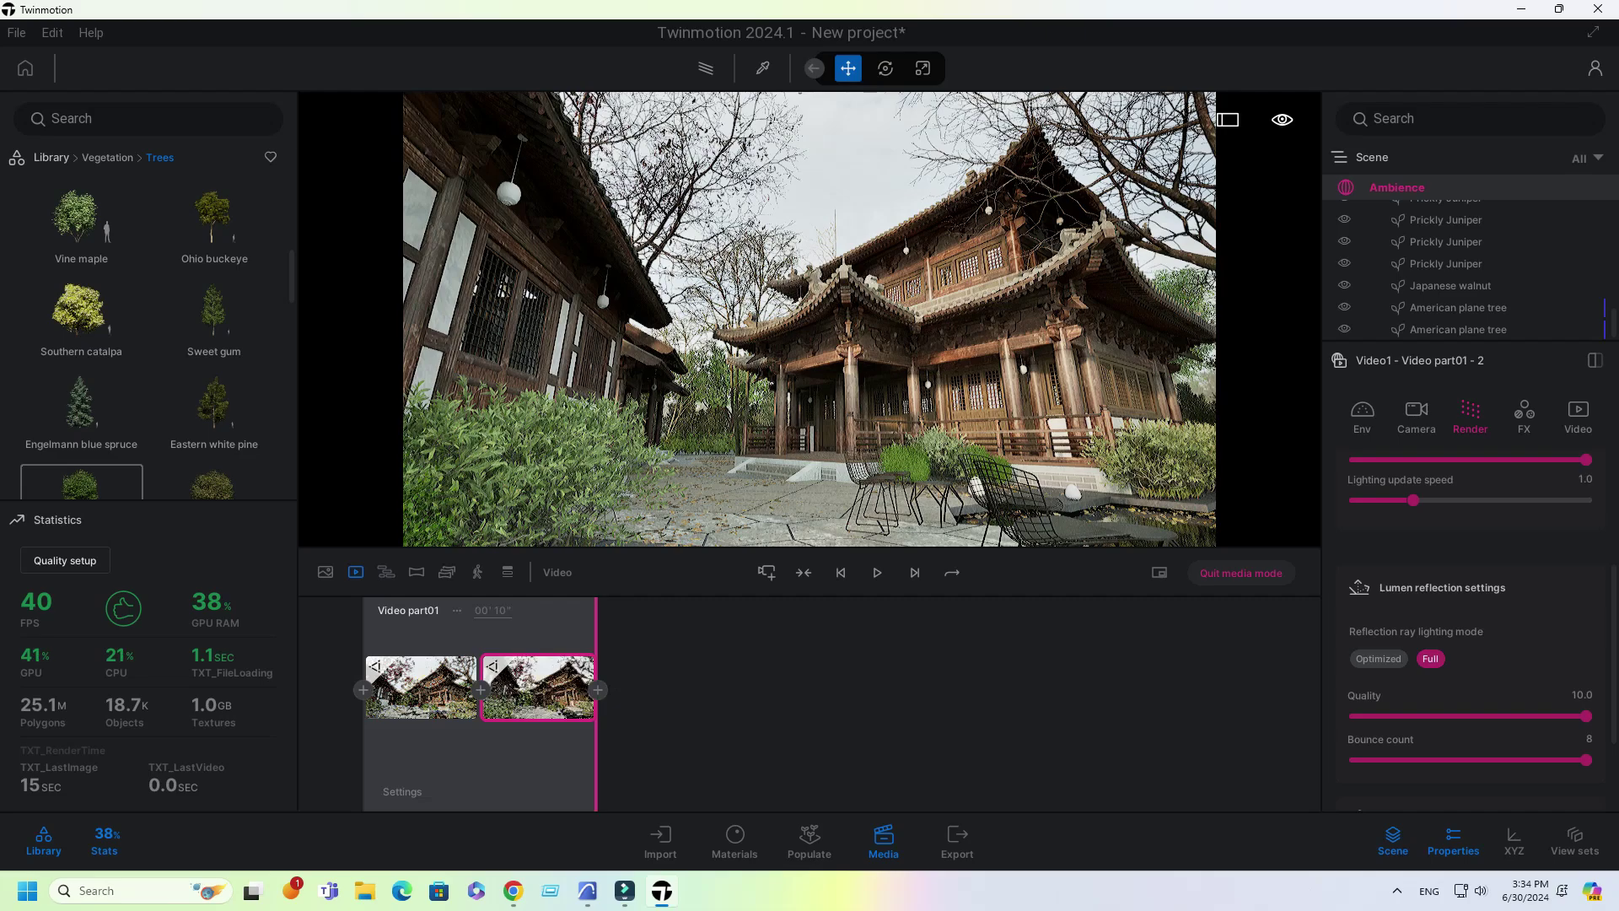
click(877, 573)
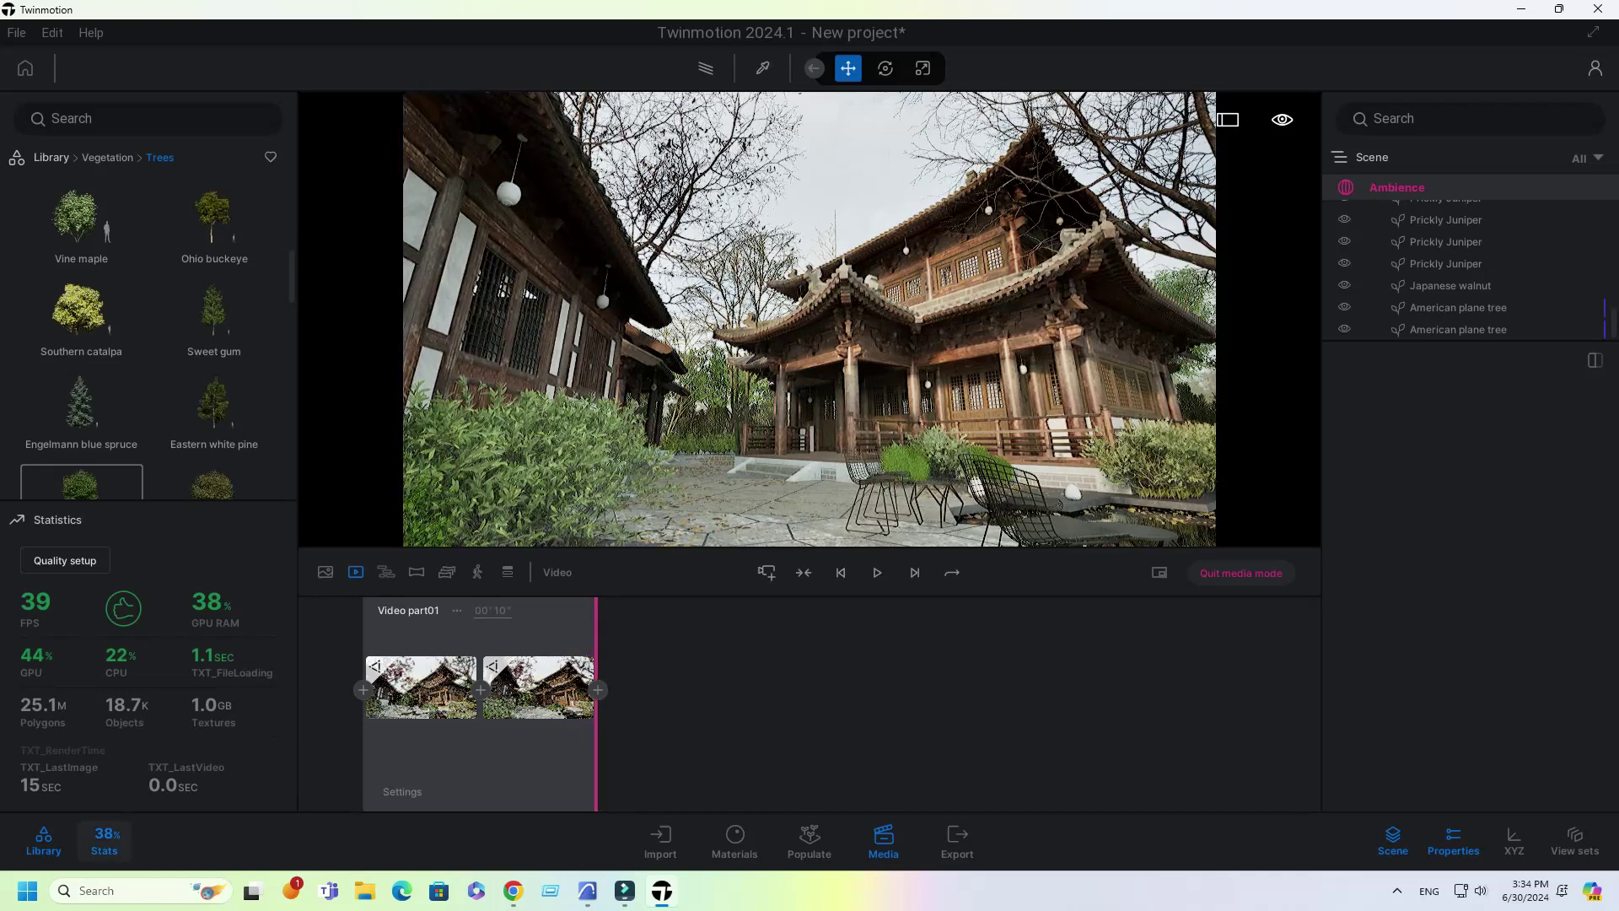
Step: Hide the statistics, place The Death Squad bird flock in the courtyard and raise it into the sky between the buildings
click(105, 842)
click(107, 158)
click(52, 158)
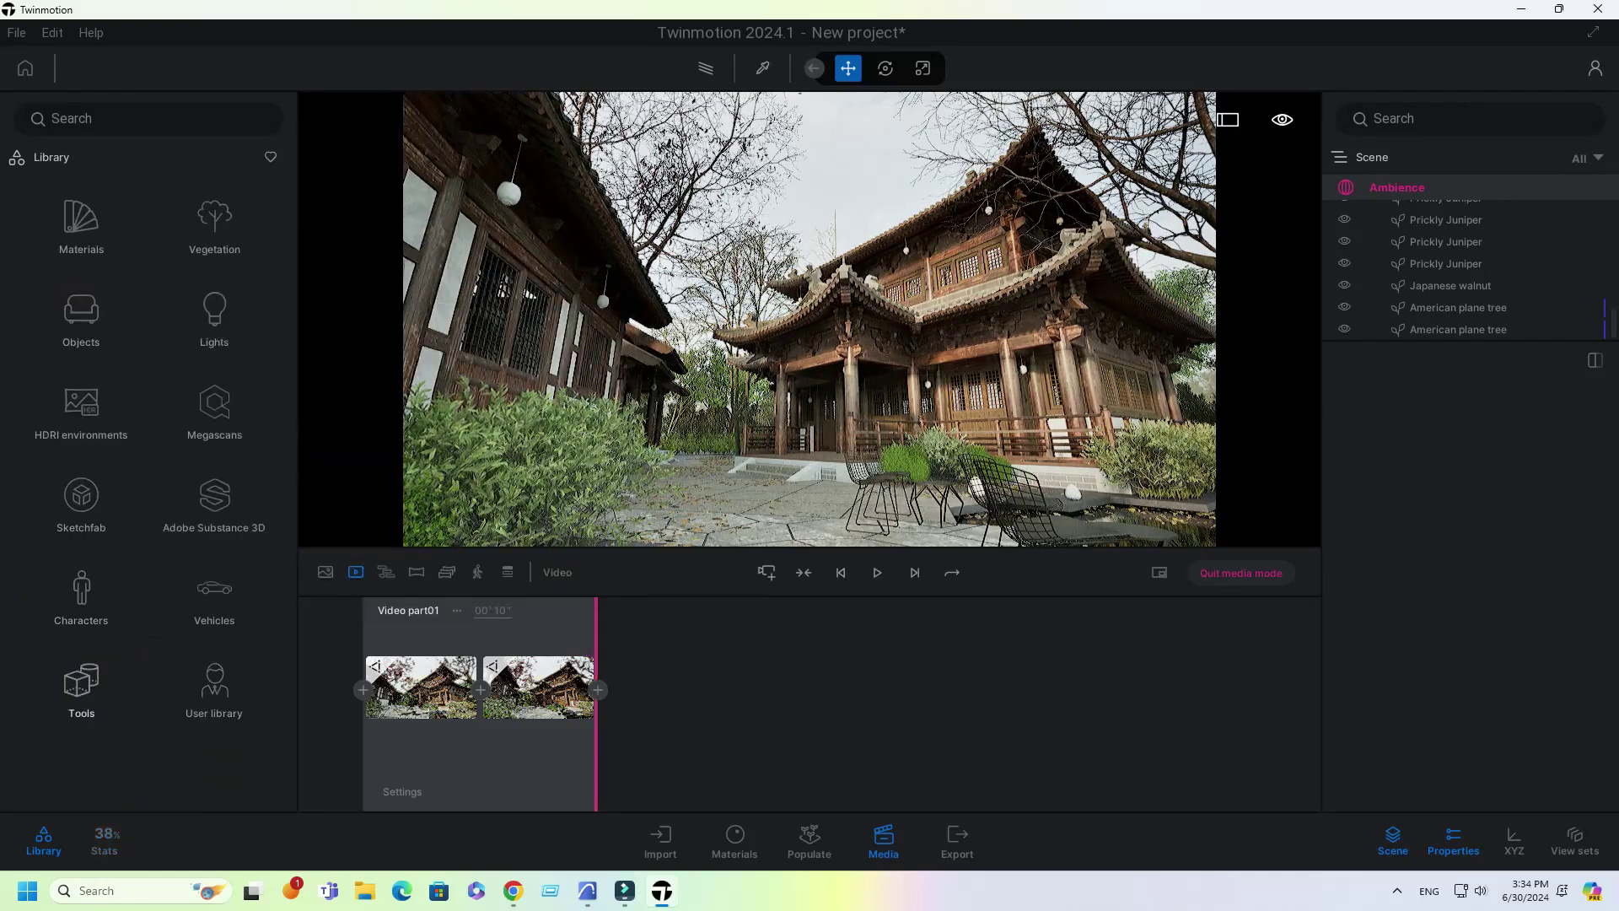
click(81, 590)
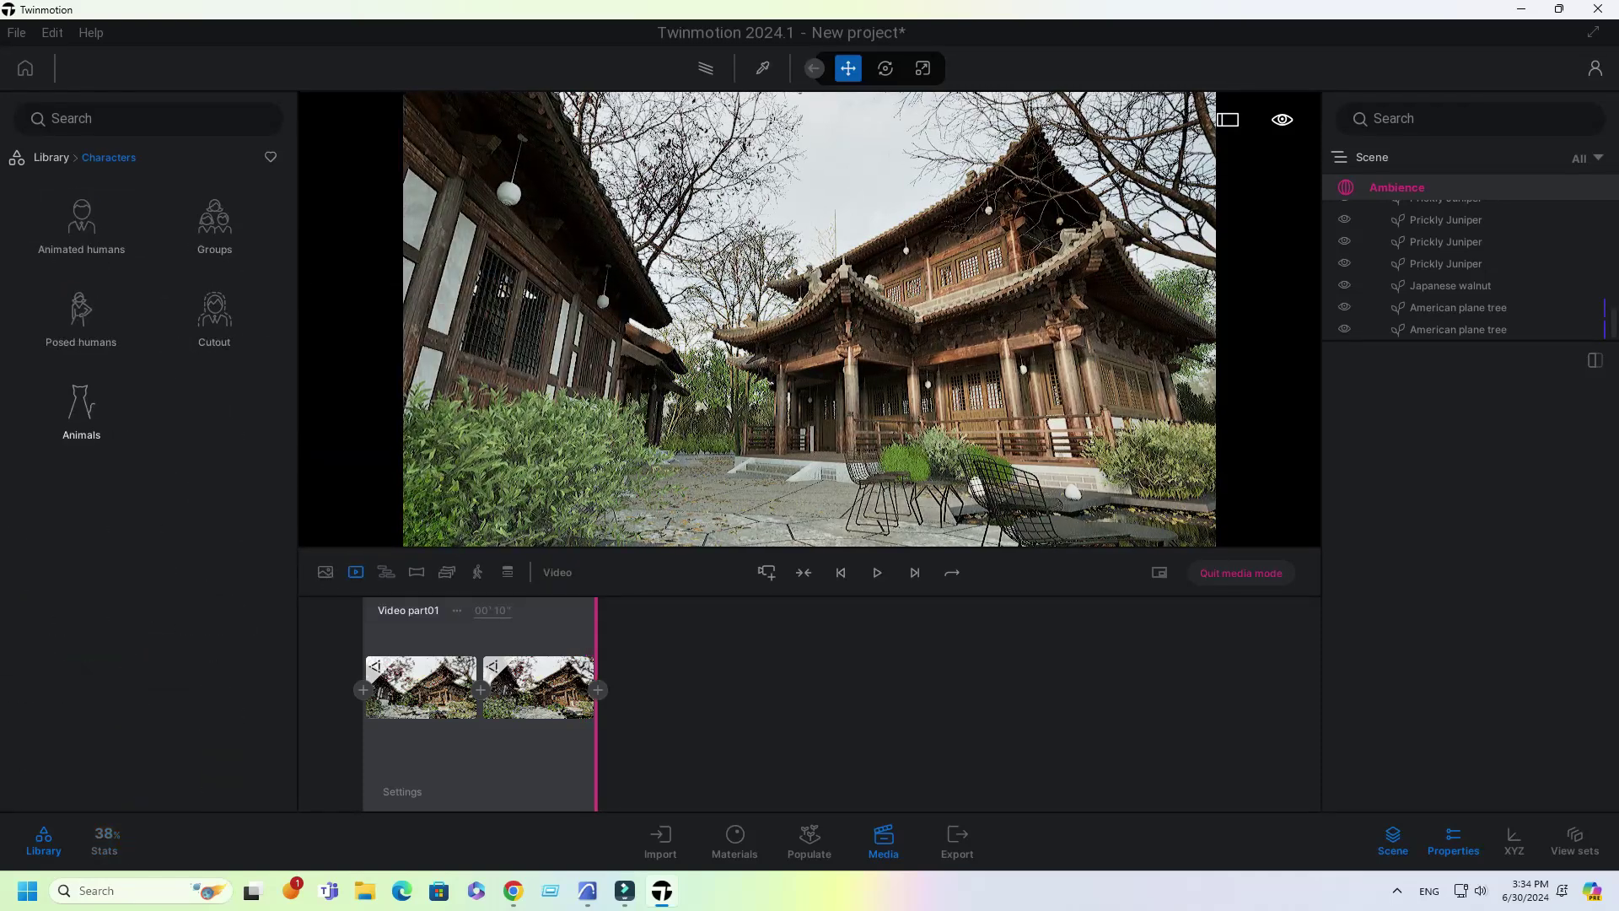
click(81, 405)
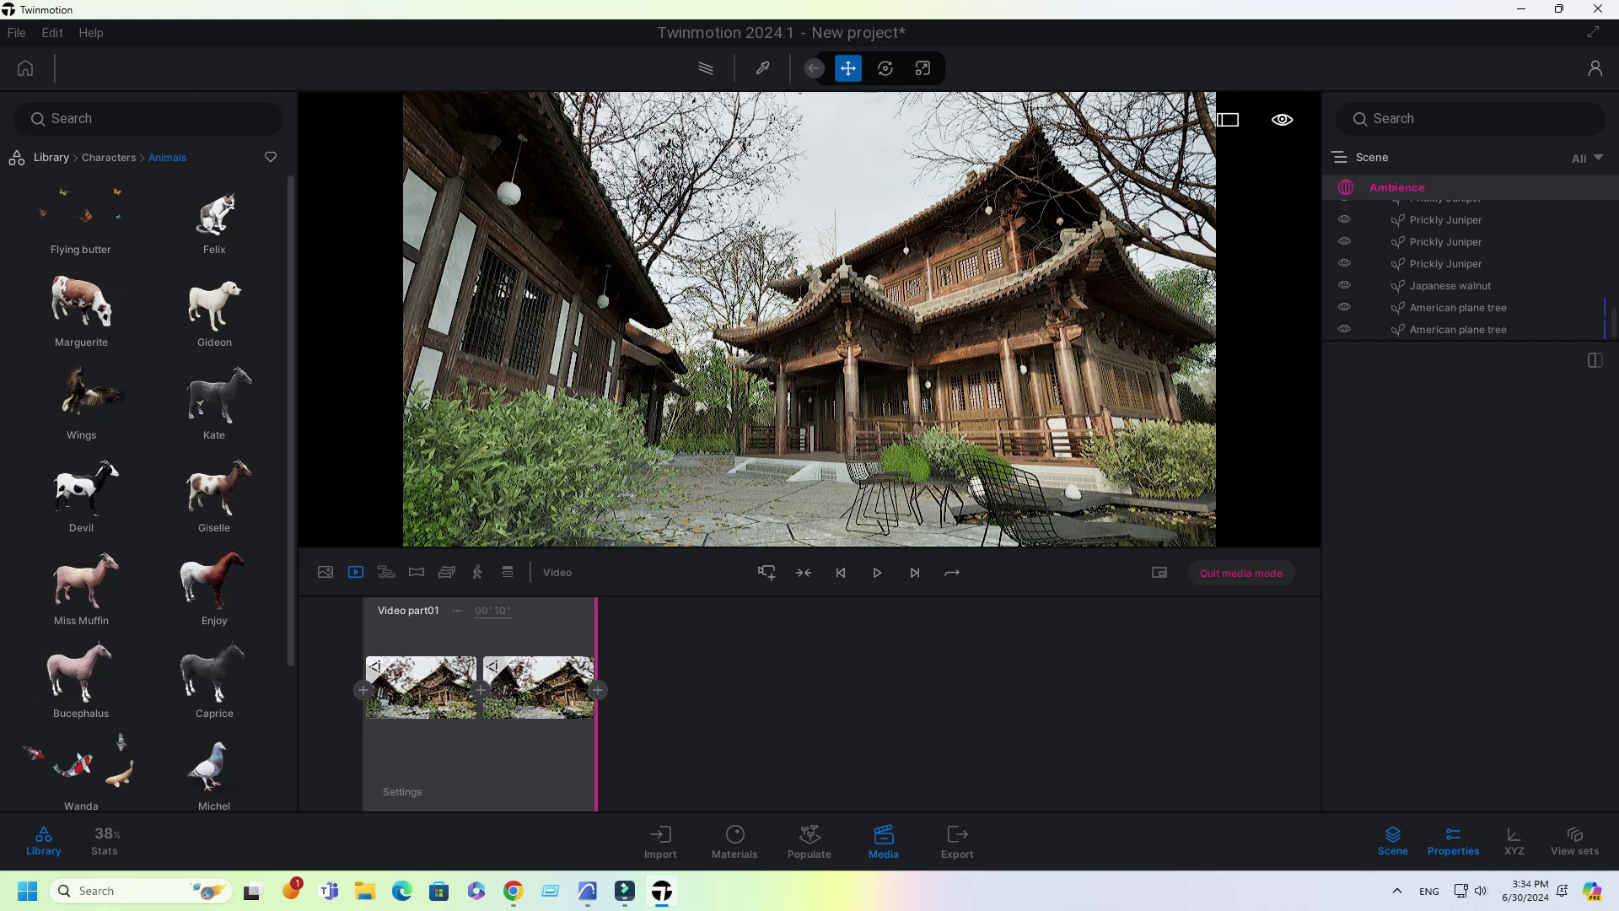
scroll(159, 491, down, 3)
drag(81, 755, 750, 492)
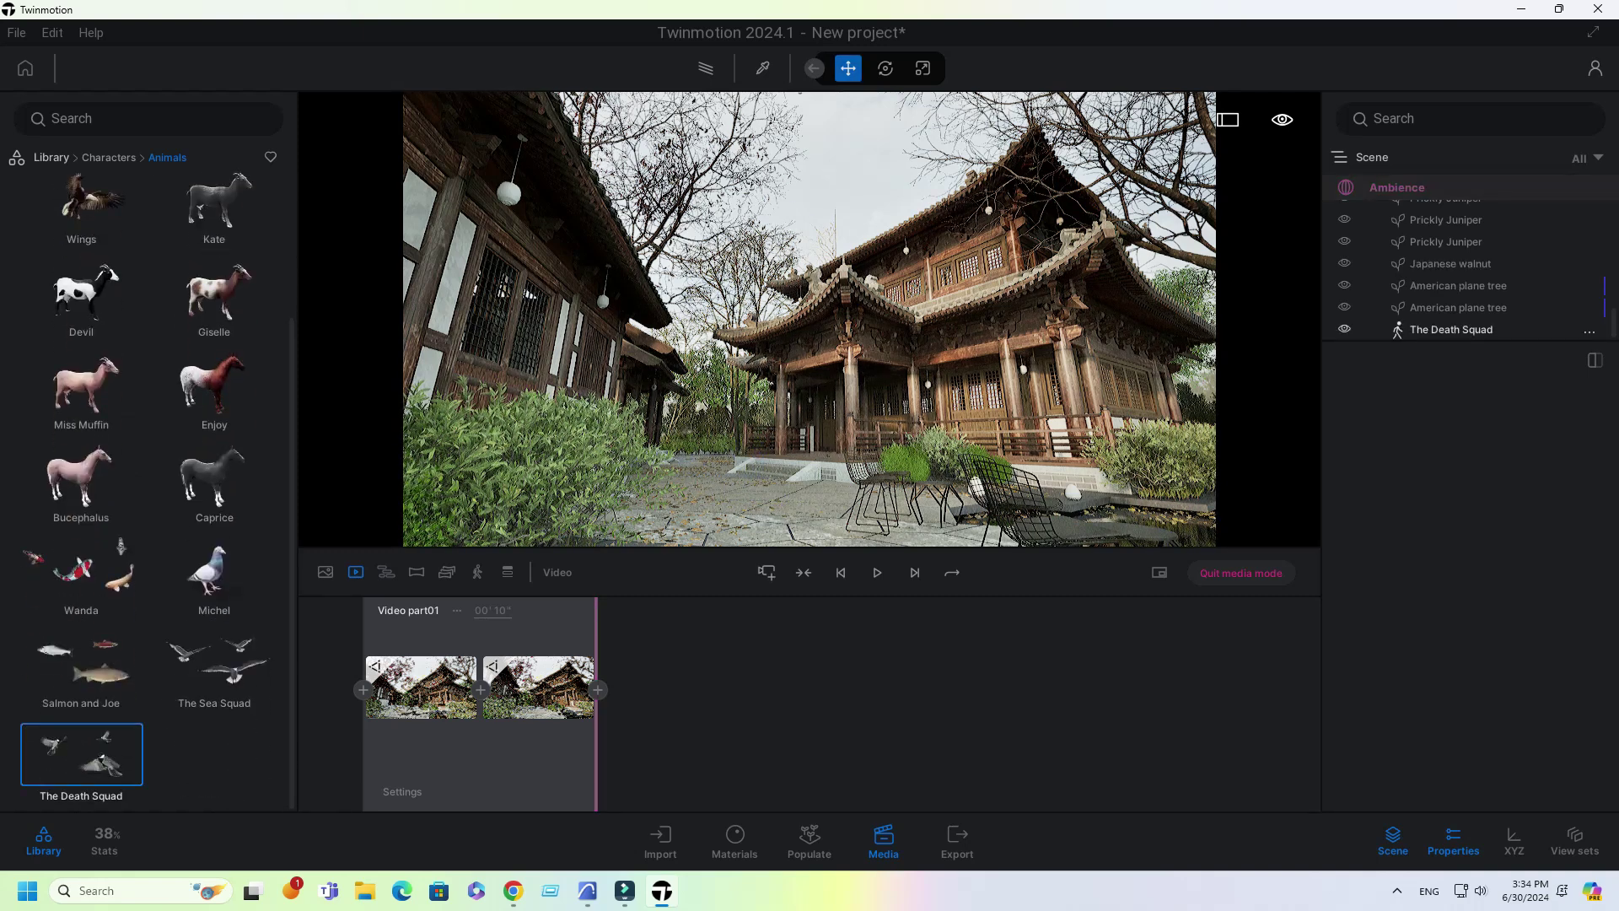
drag(760, 484, 769, 196)
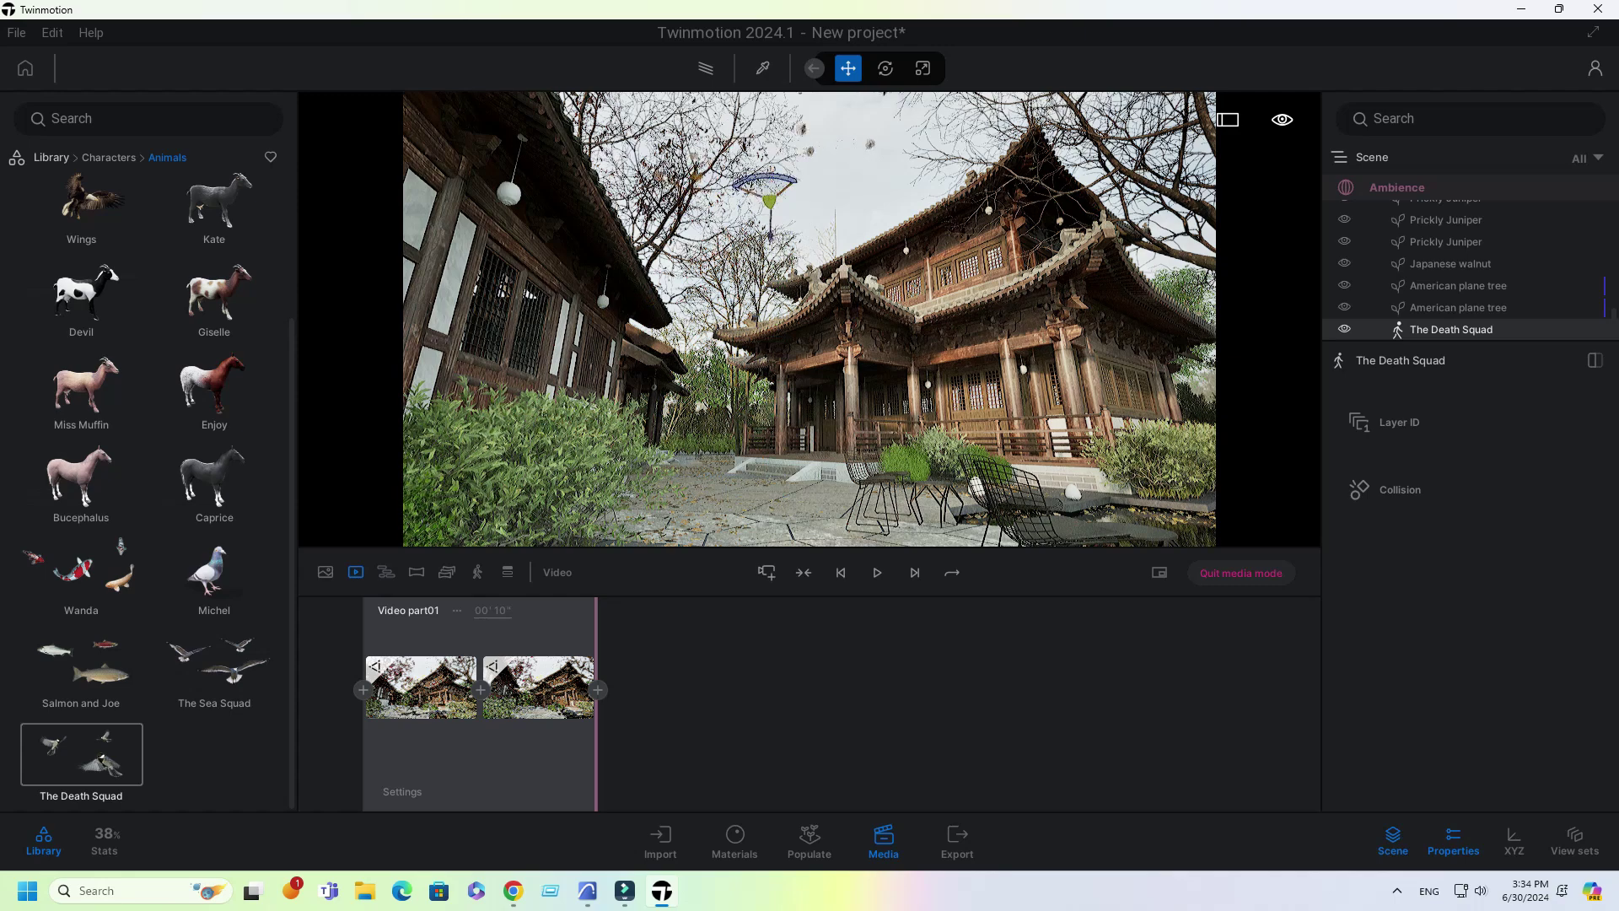
Step: Raise The Death Squad flock higher above the pavilion roof and play the clip from its first keyframe
drag(786, 268, 805, 210)
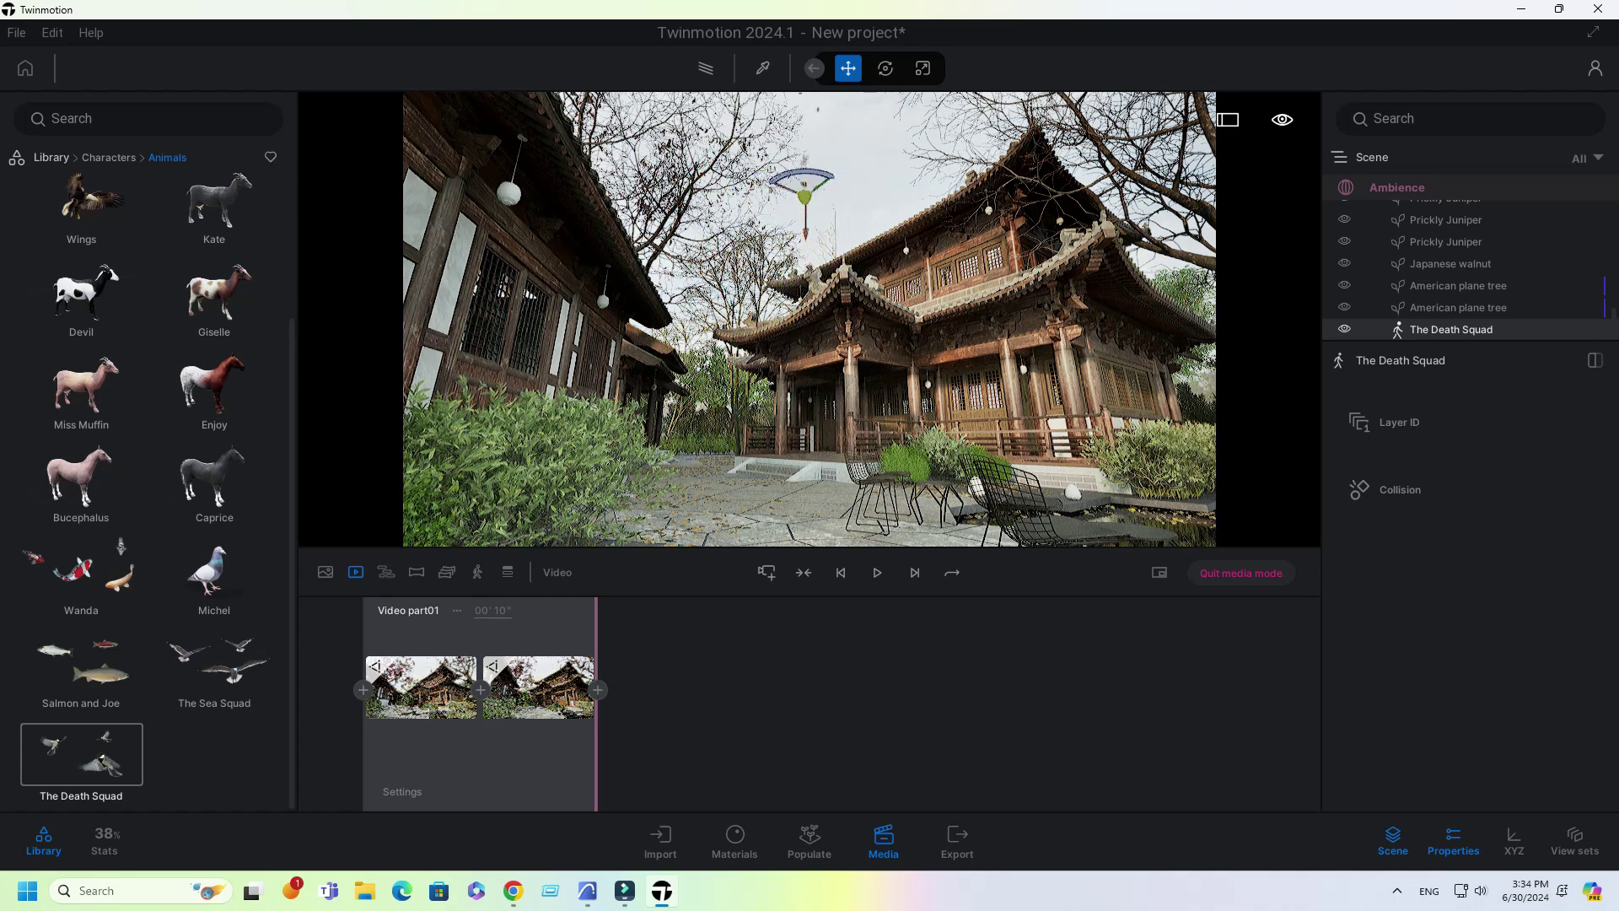
click(421, 687)
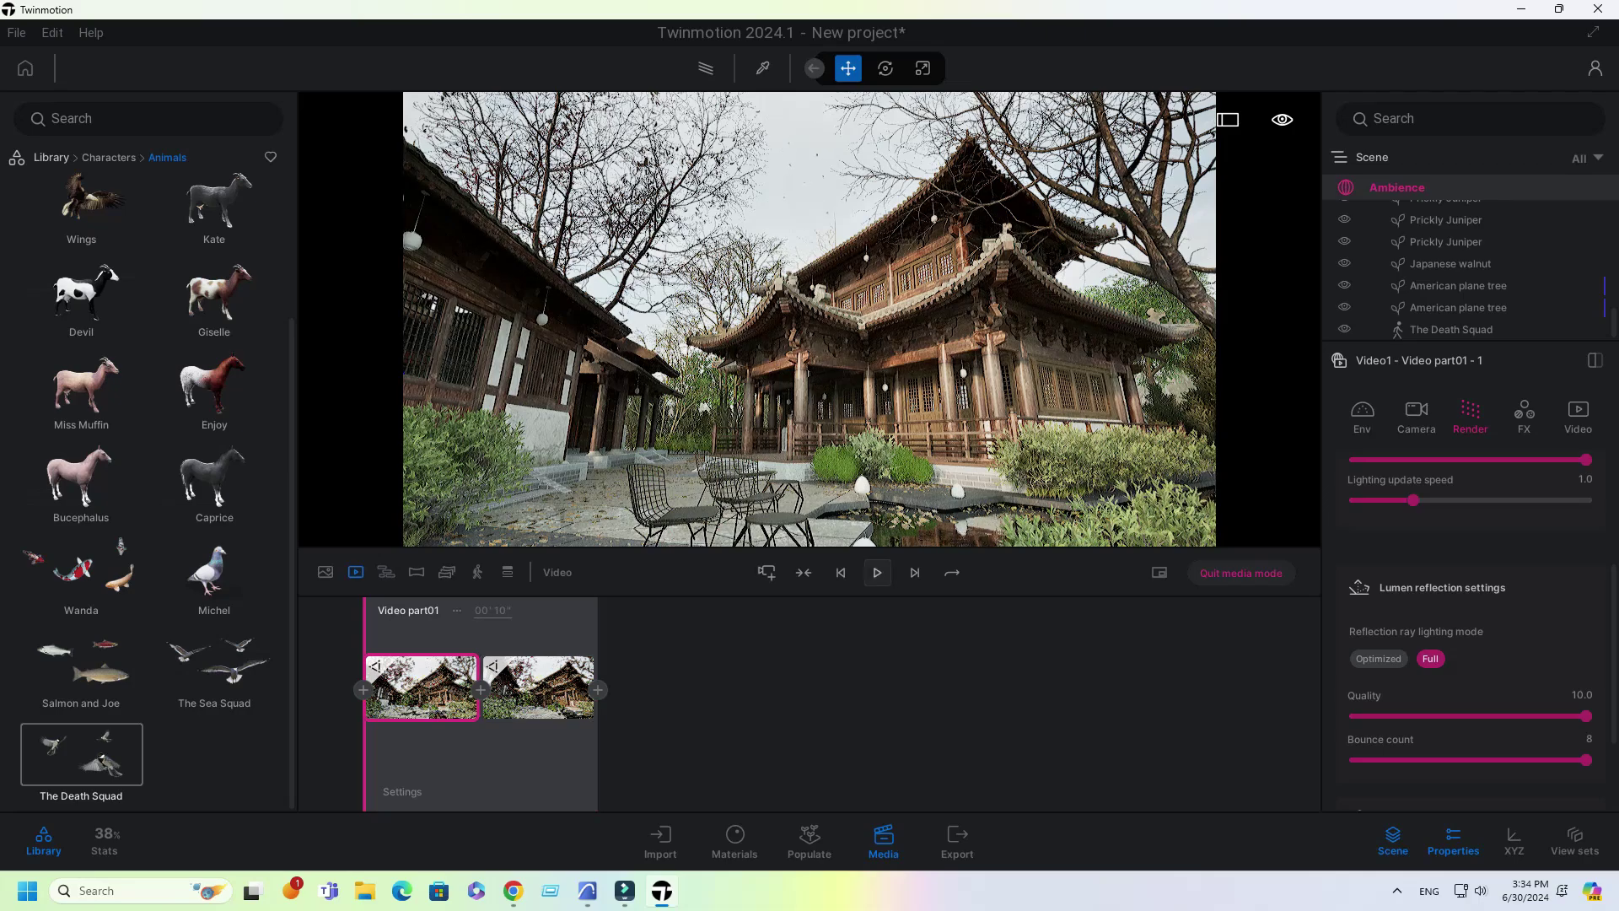
click(877, 572)
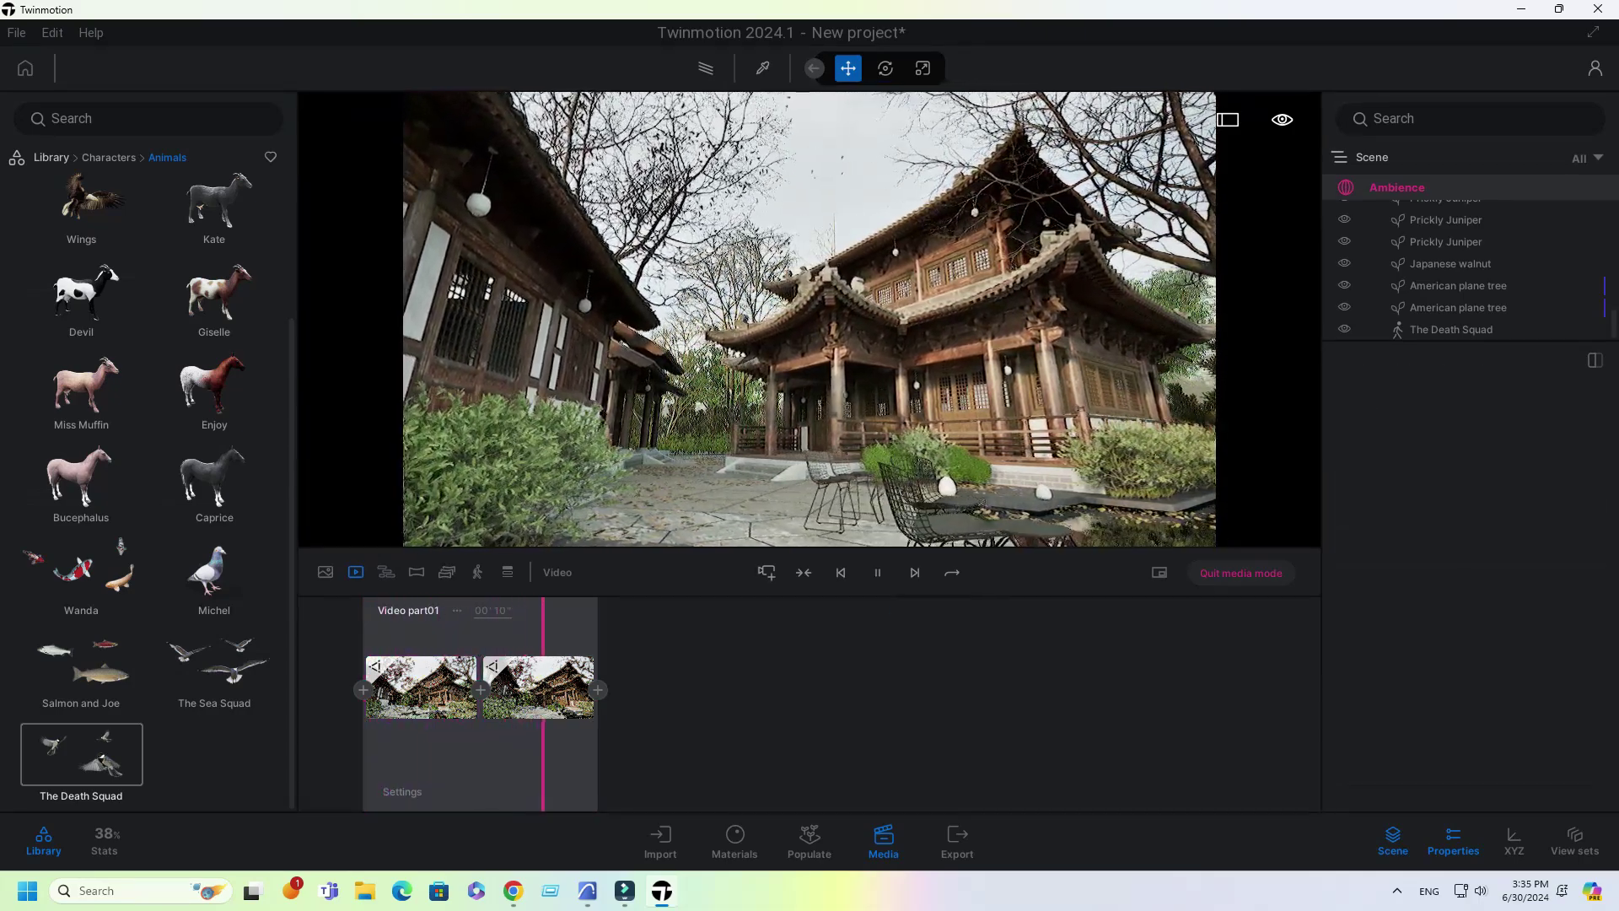
click(402, 791)
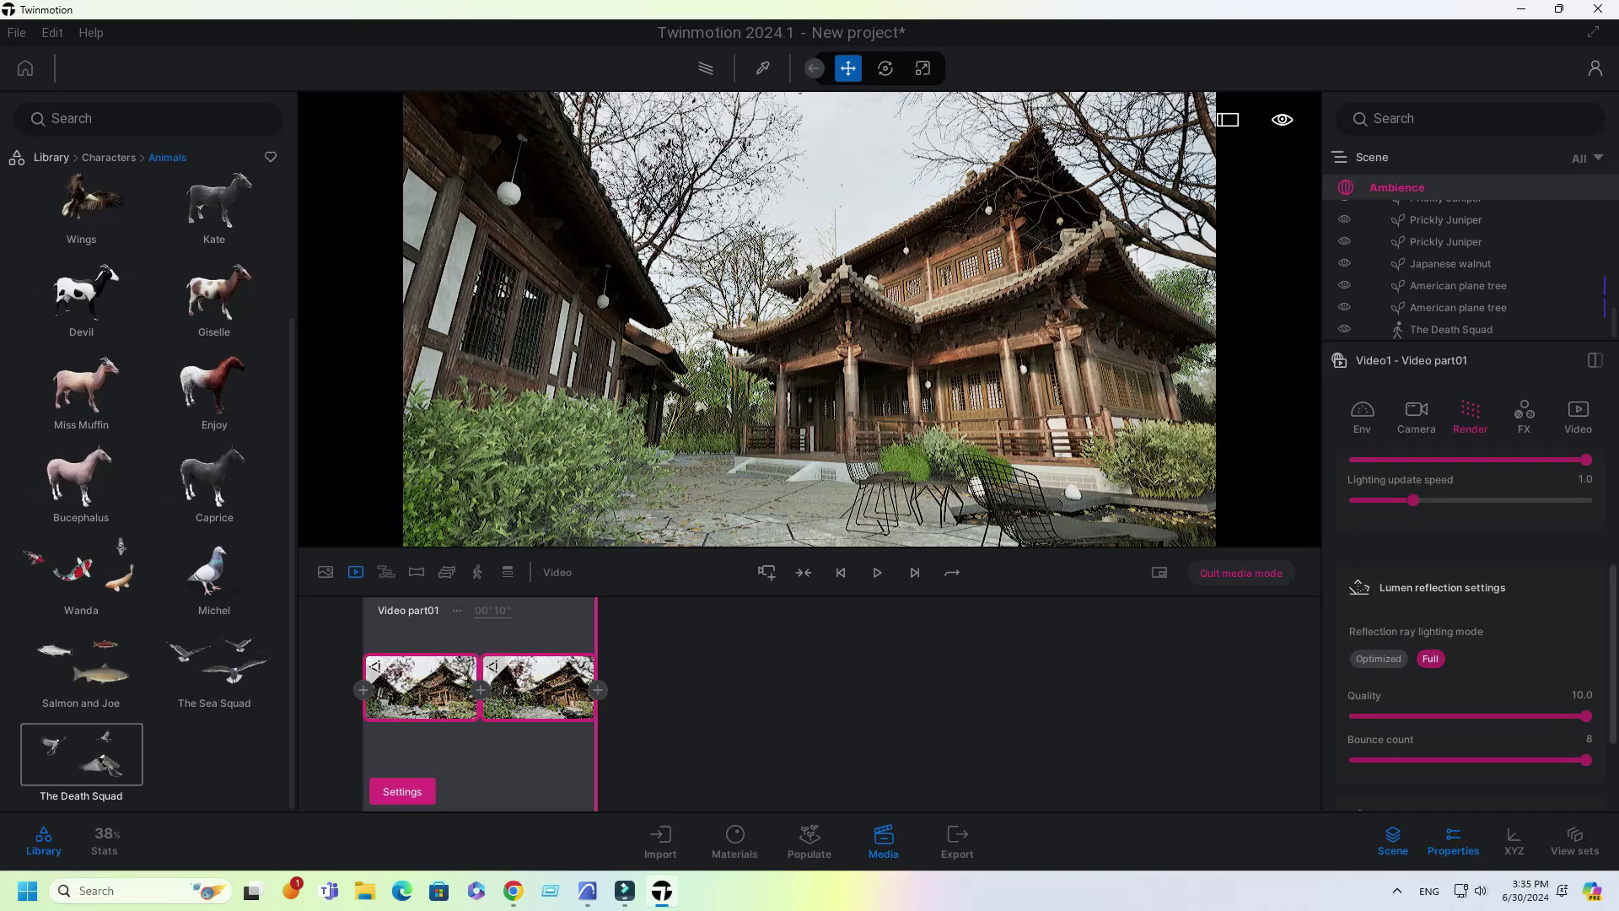
Step: Deselect all images for the local export and choose Video1 as the media to export instead
click(957, 839)
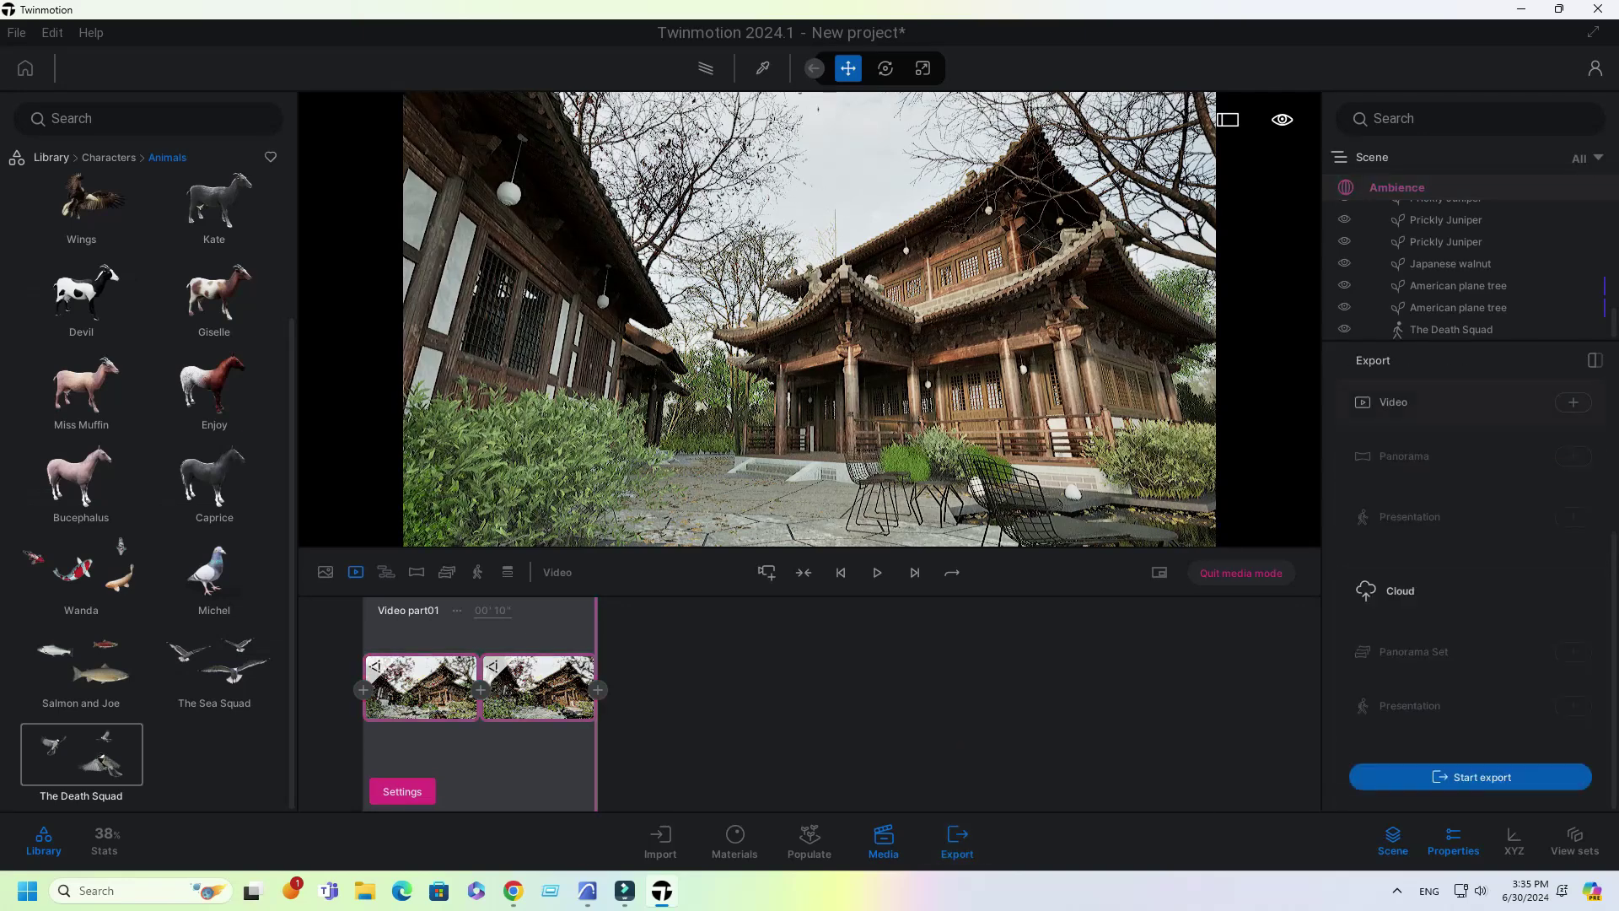
click(1573, 383)
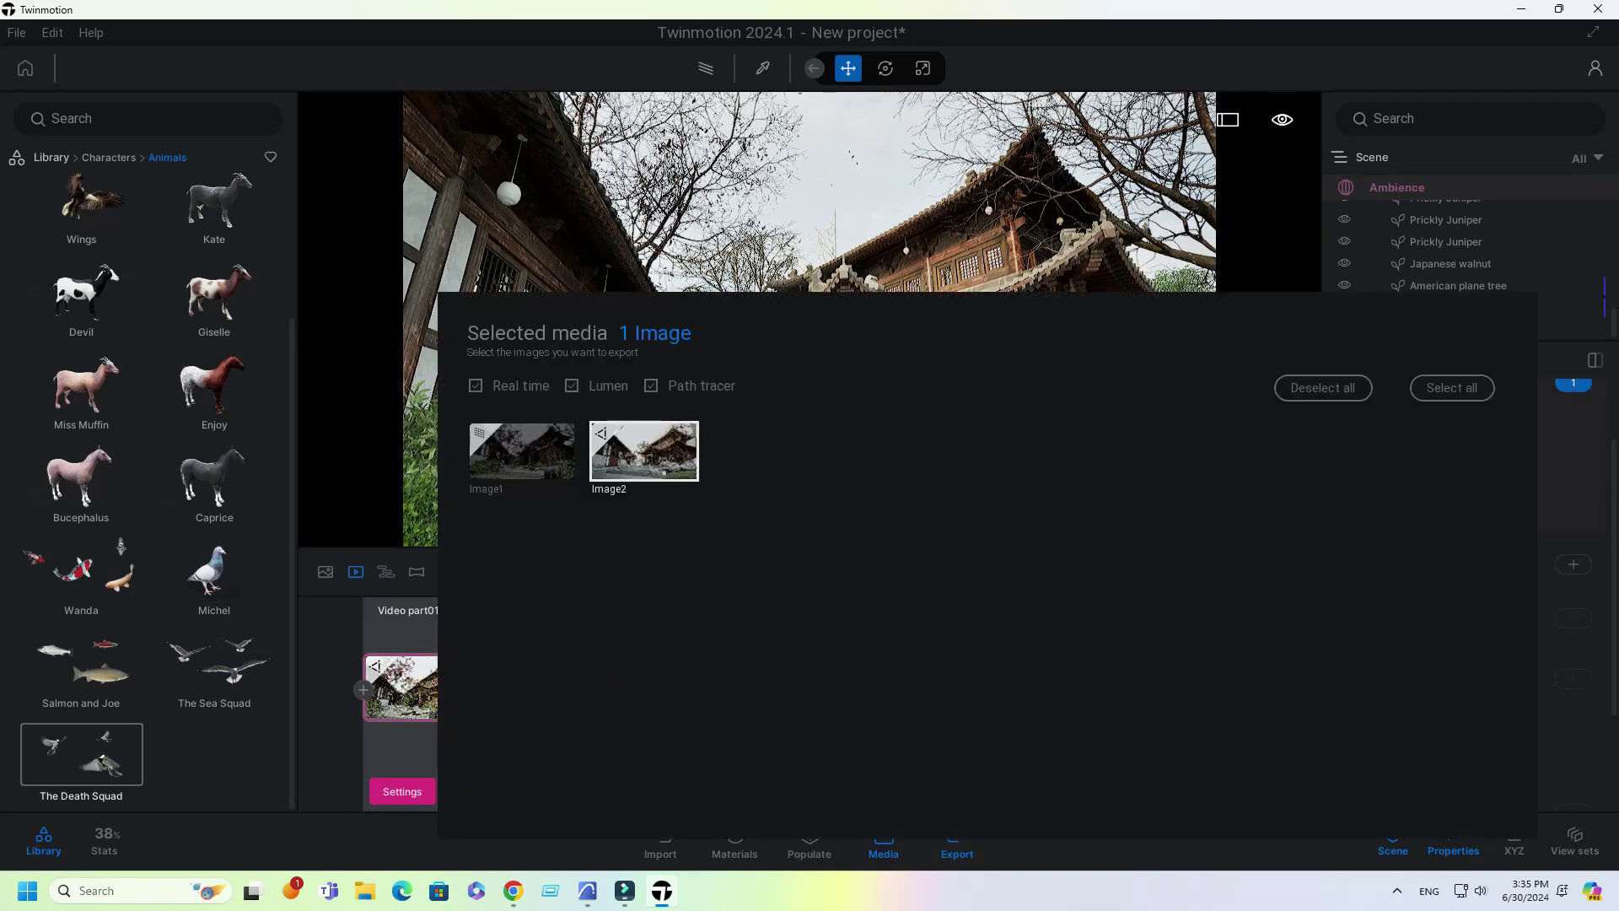
click(1323, 388)
click(1570, 460)
scroll(1572, 463, up, 2)
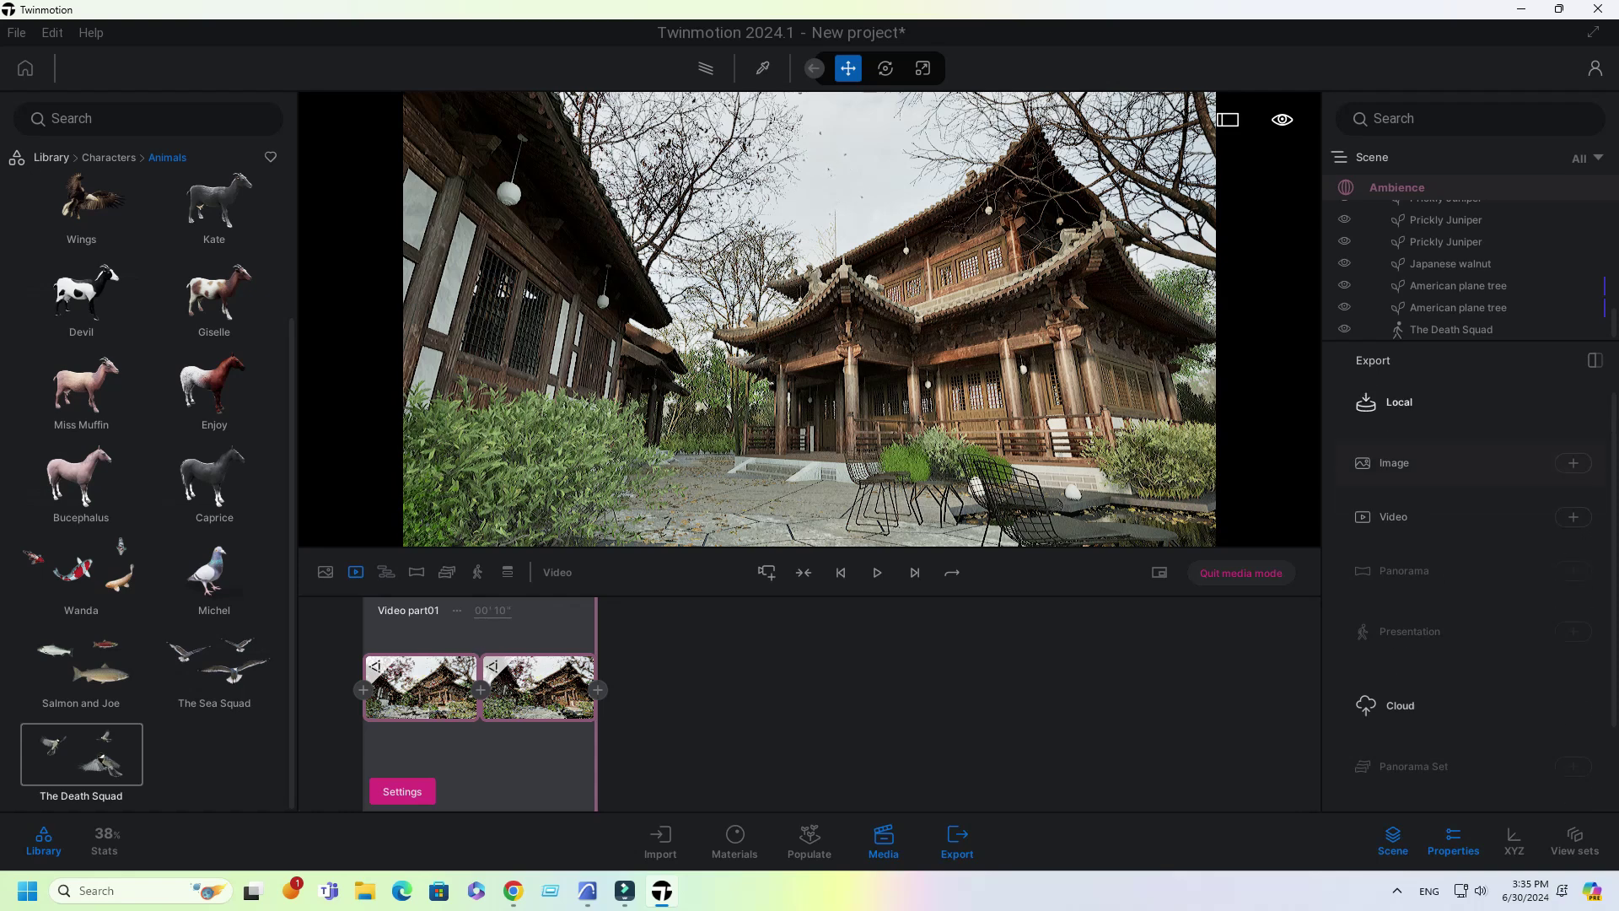
click(1573, 516)
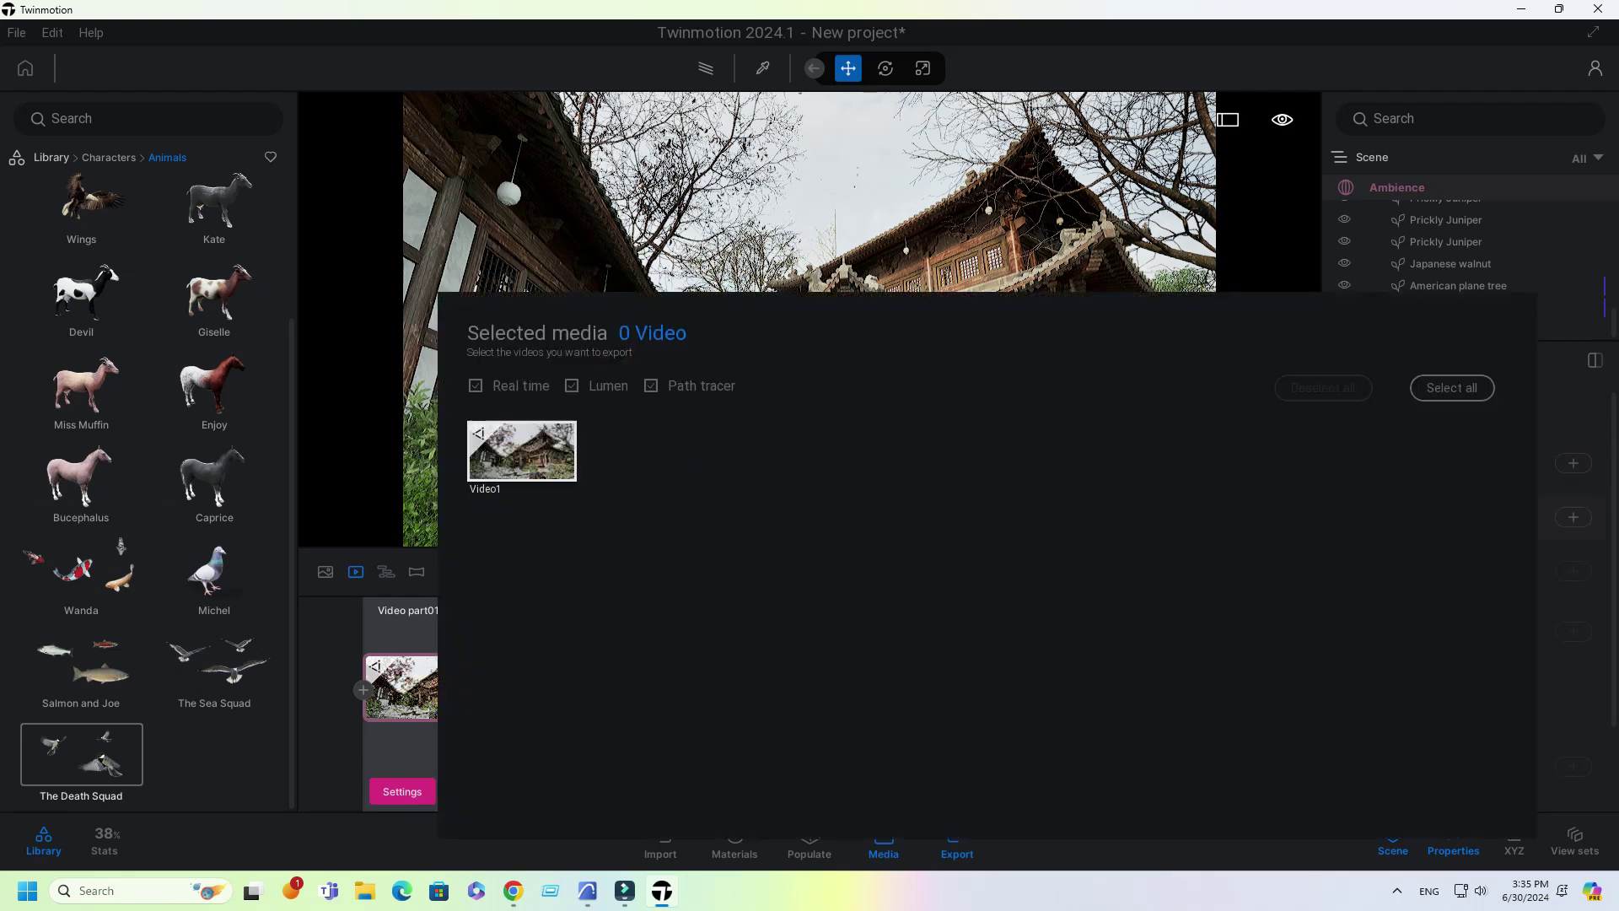
key(Escape)
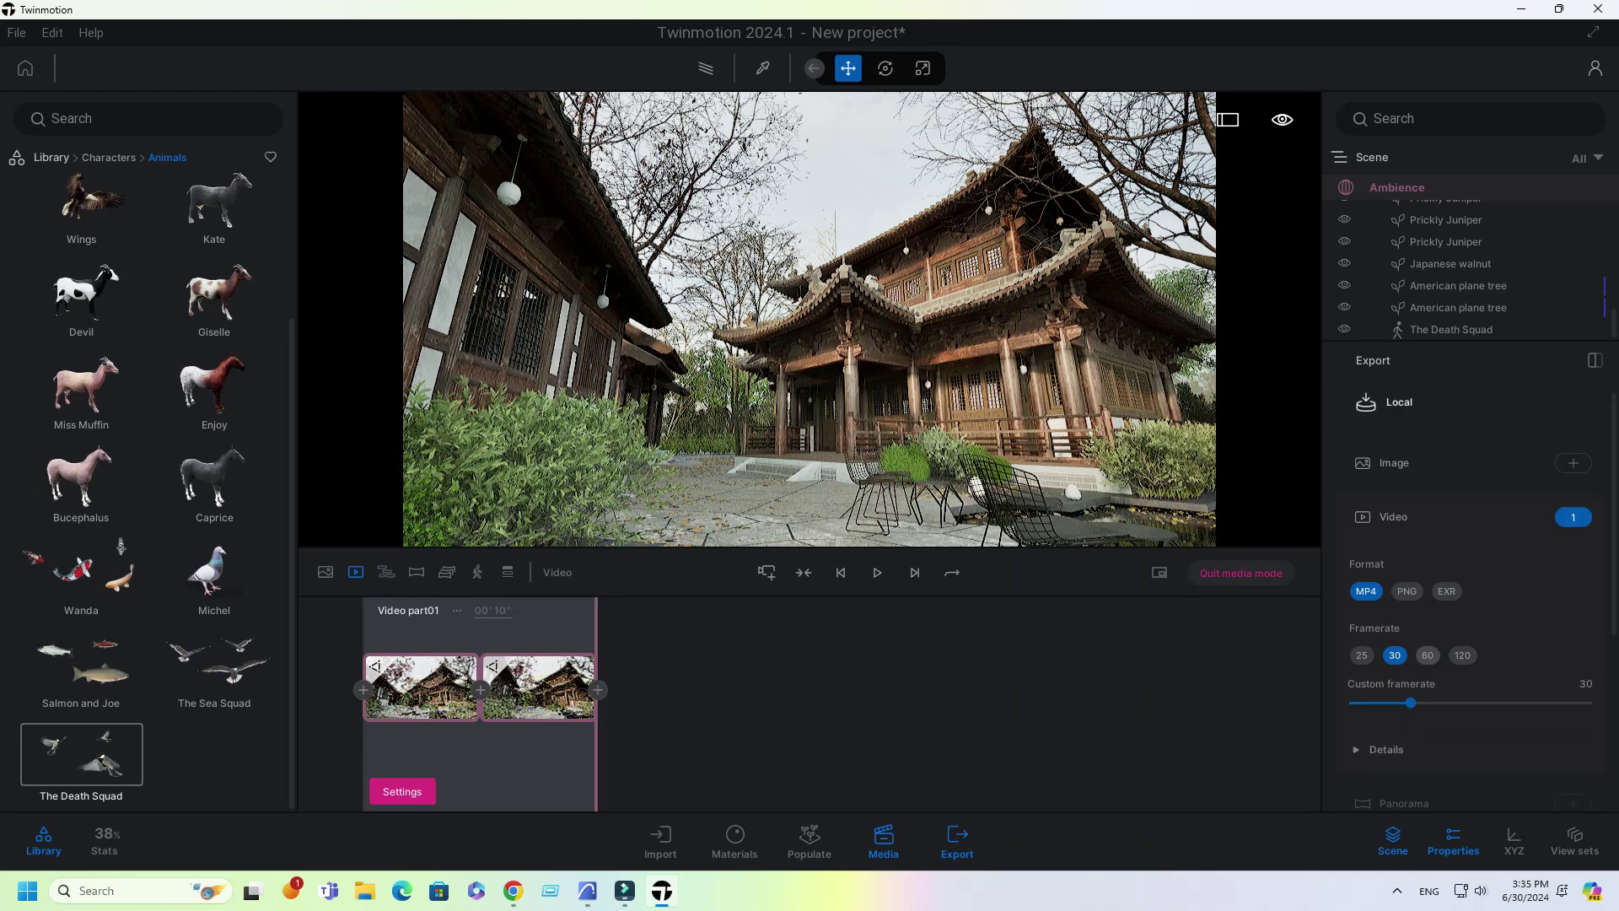
Step: Set the video export framerate to 60 and export the MP4 into the render folder
scroll(1471, 573, down, 5)
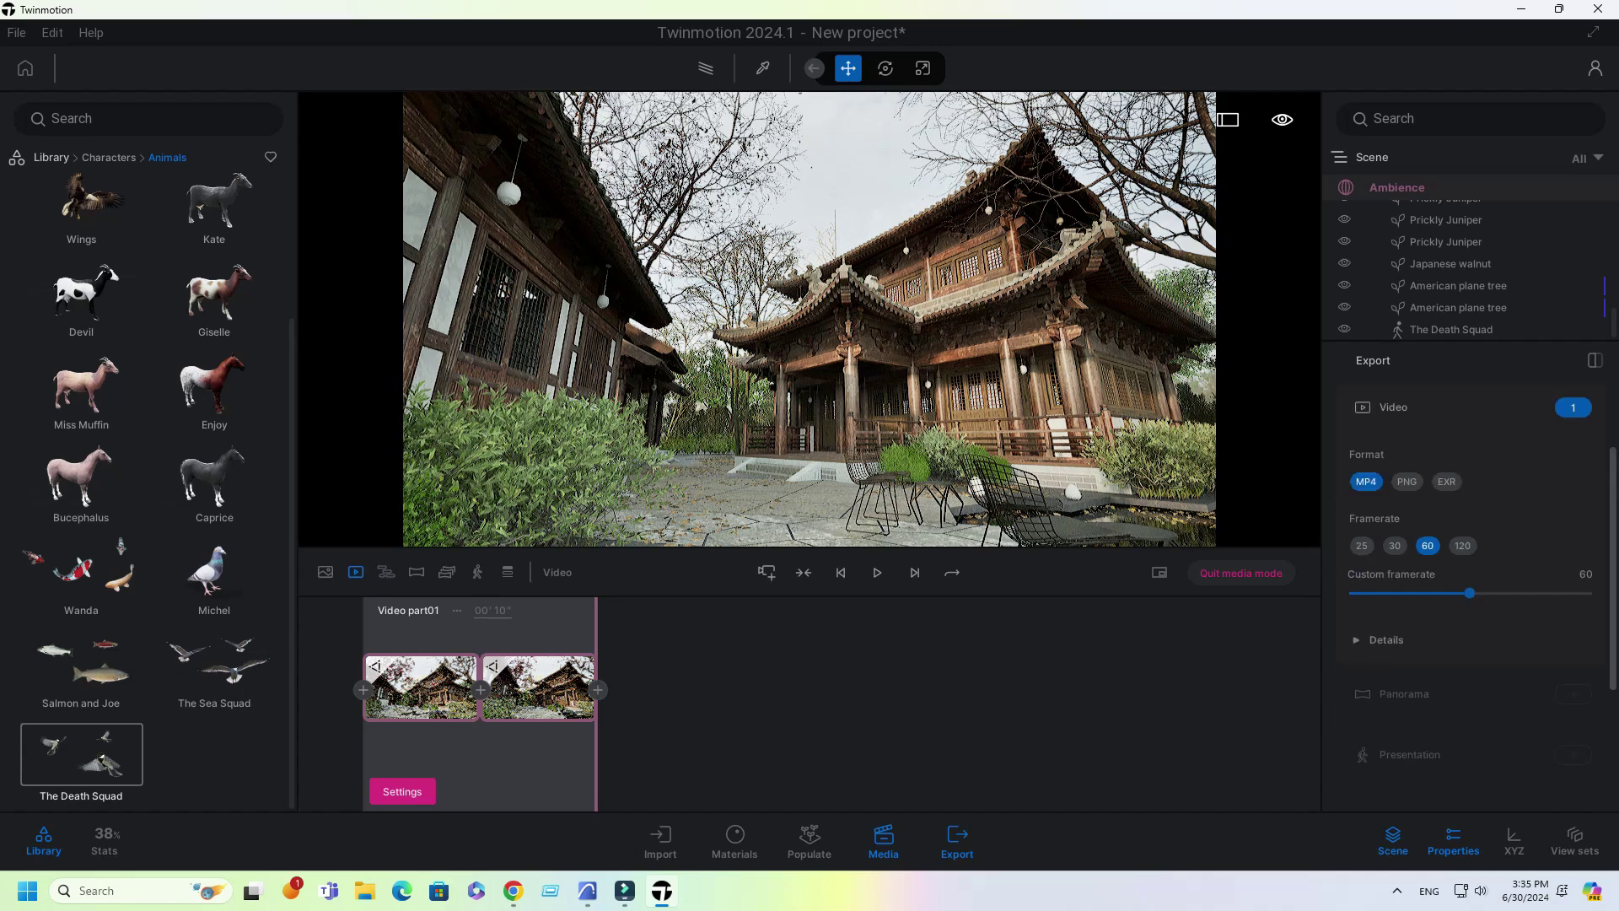
scroll(1471, 590, up, 4)
scroll(1472, 590, down, 4)
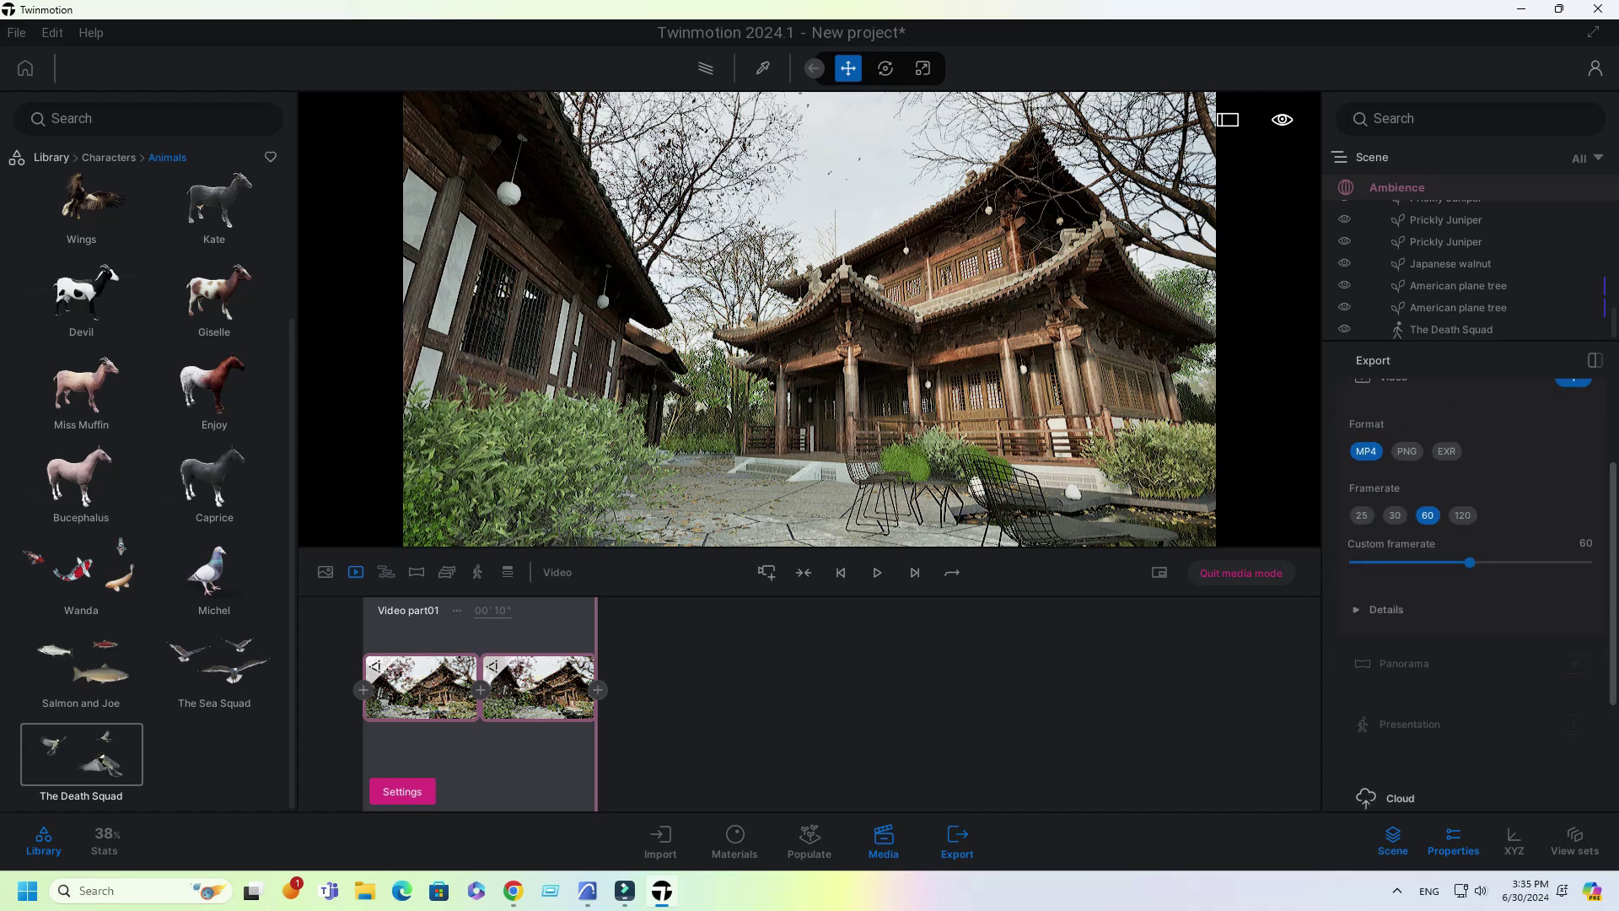
click(1472, 794)
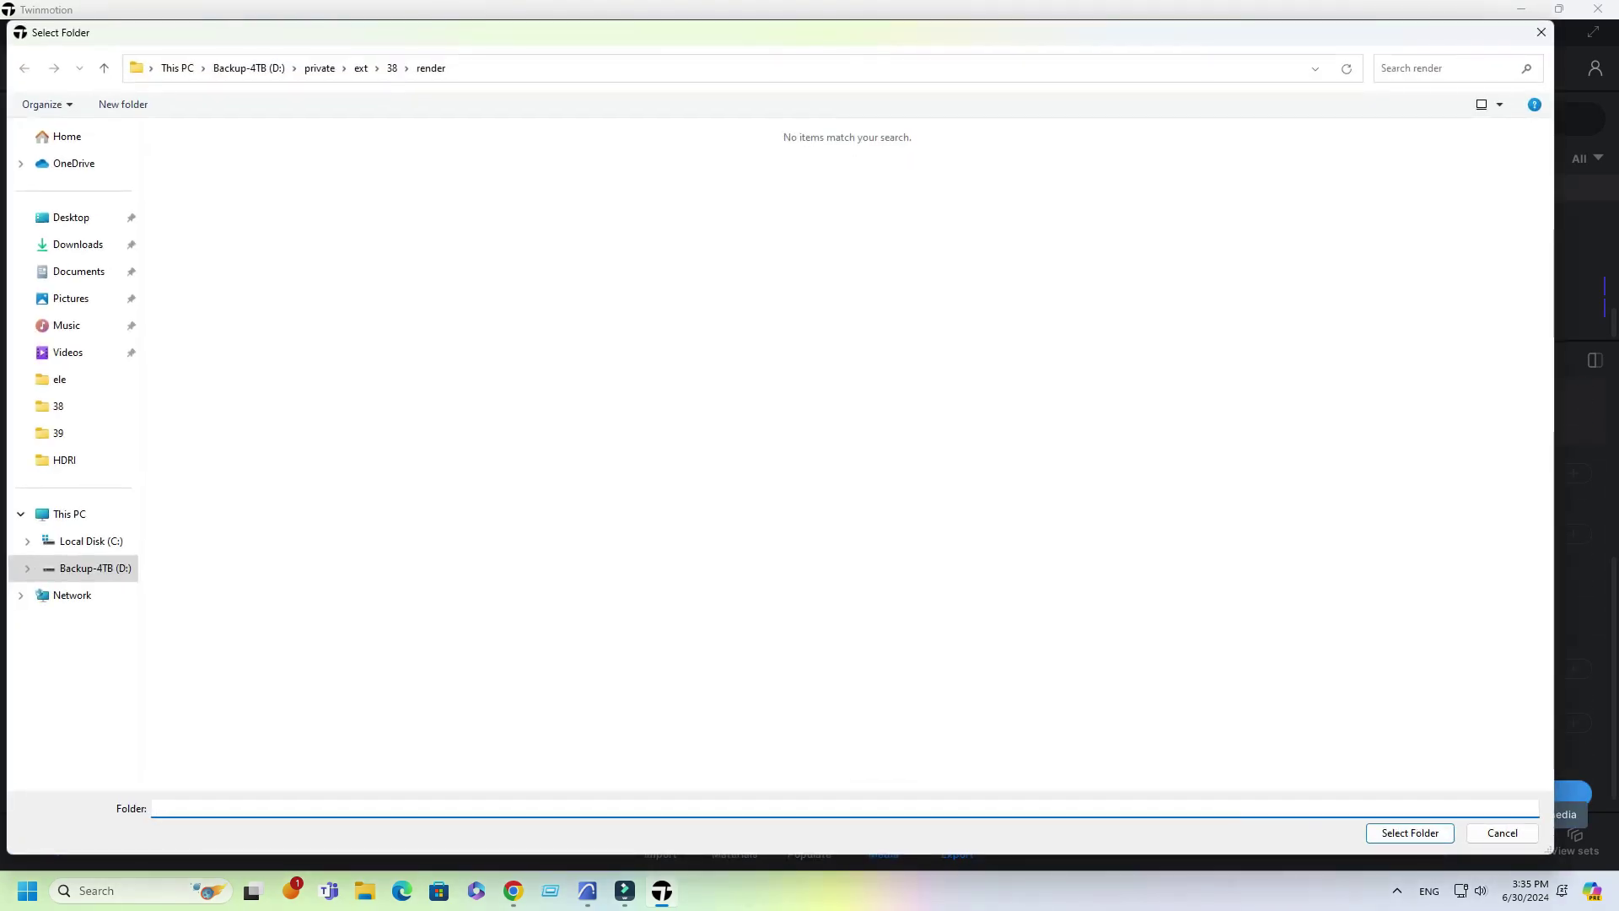
click(1409, 827)
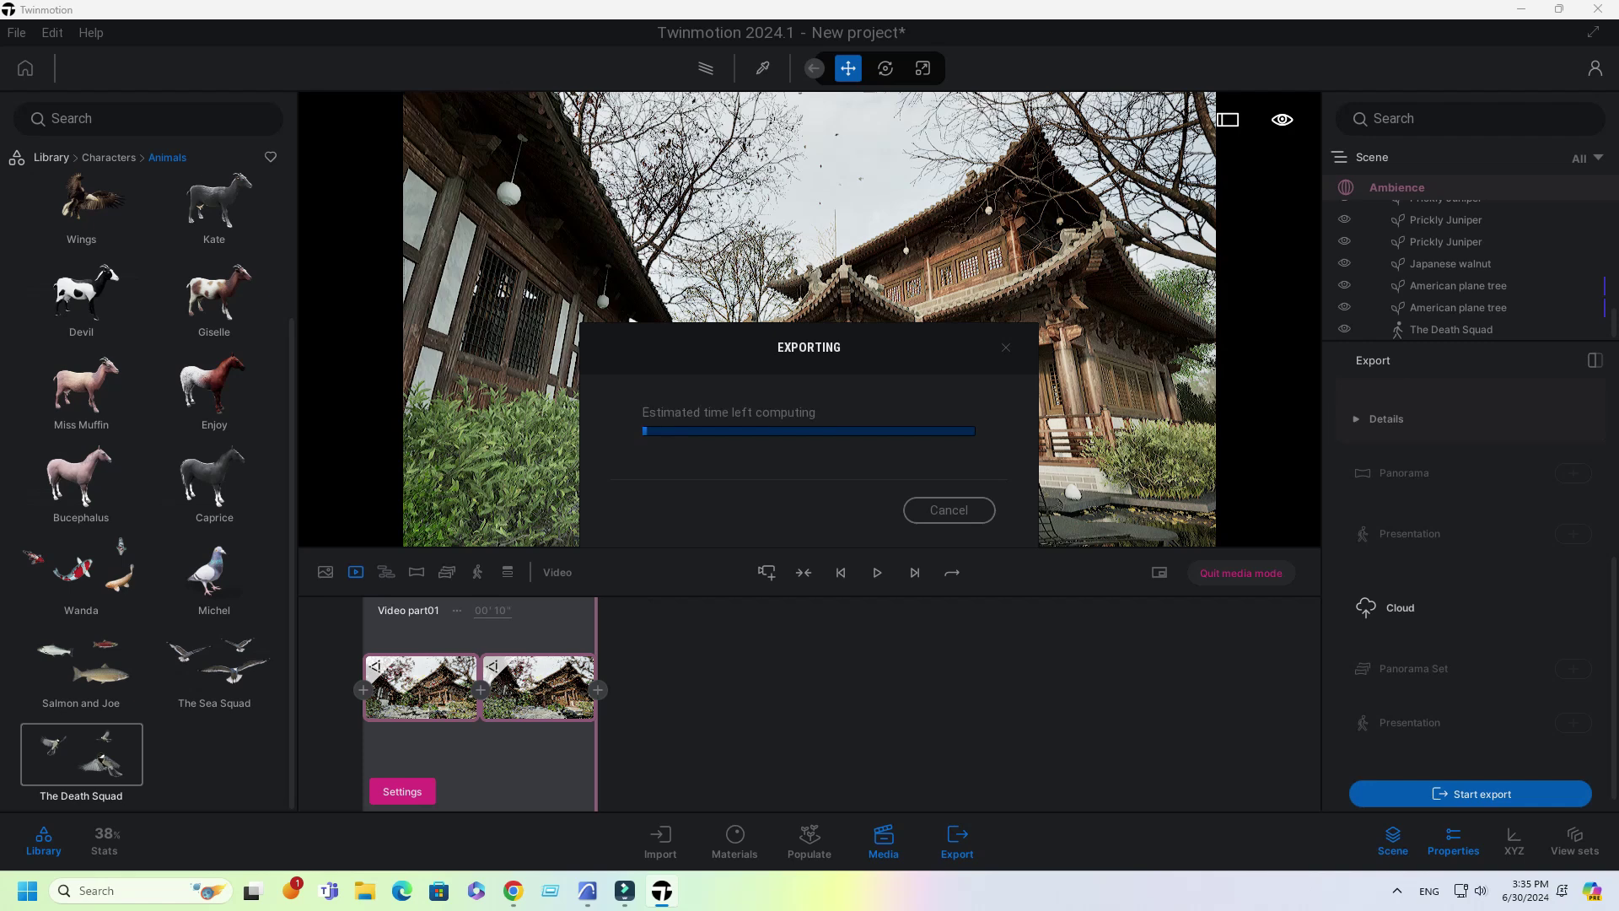